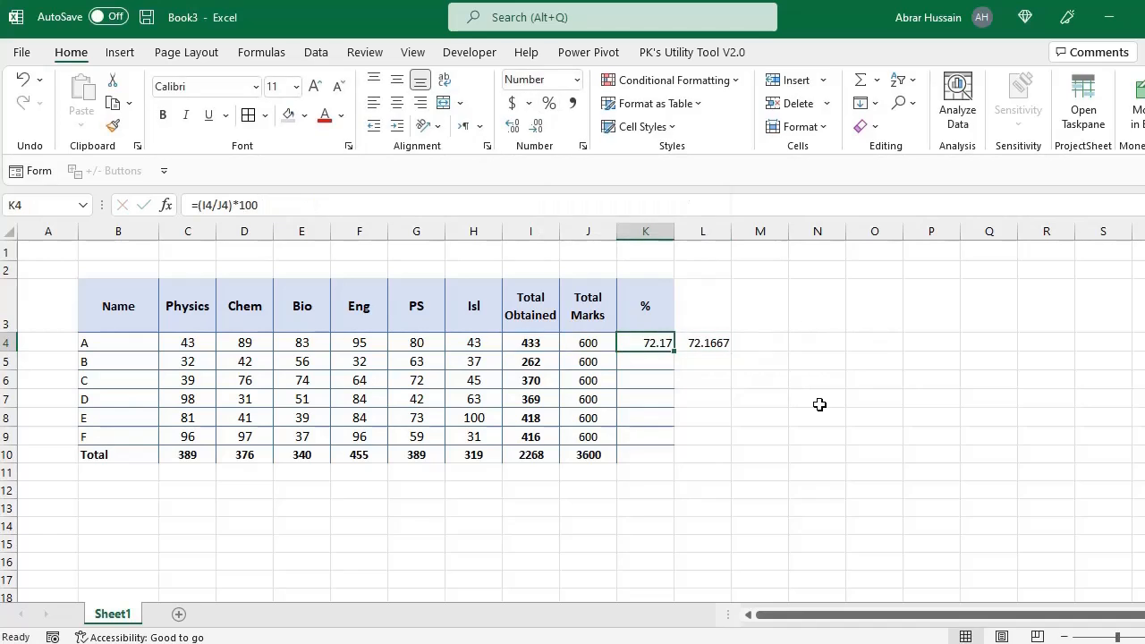
Step: Merge and center cells B2:K2 above the marks table
left_click_drag(98, 454, 500, 455)
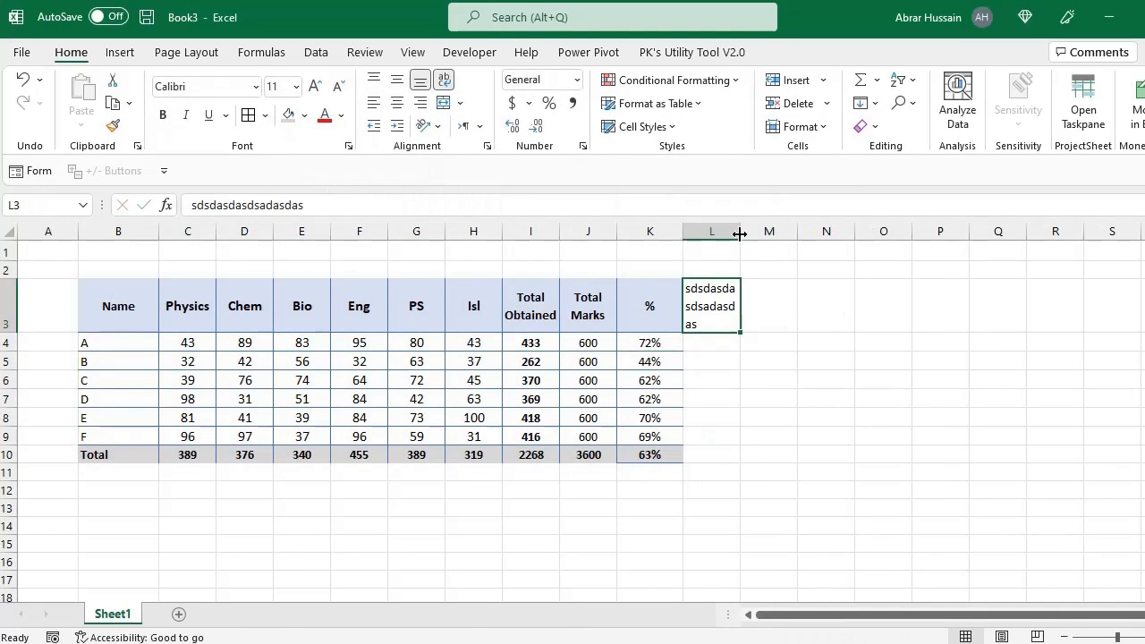
right_click(723, 232)
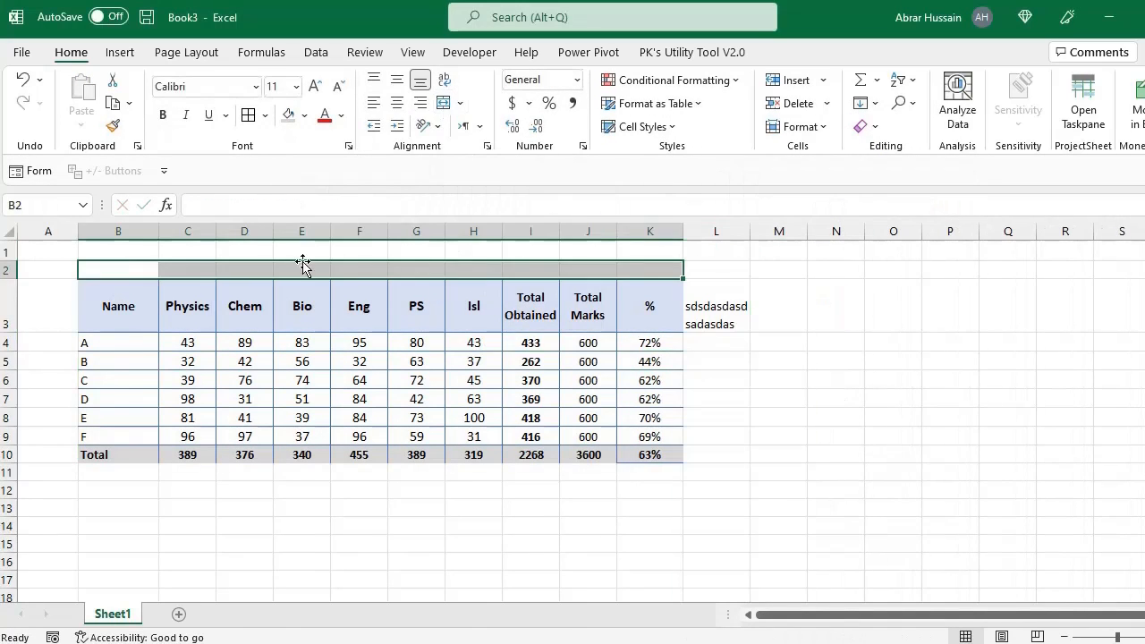
key("alt+h")
key("m")
key("c")
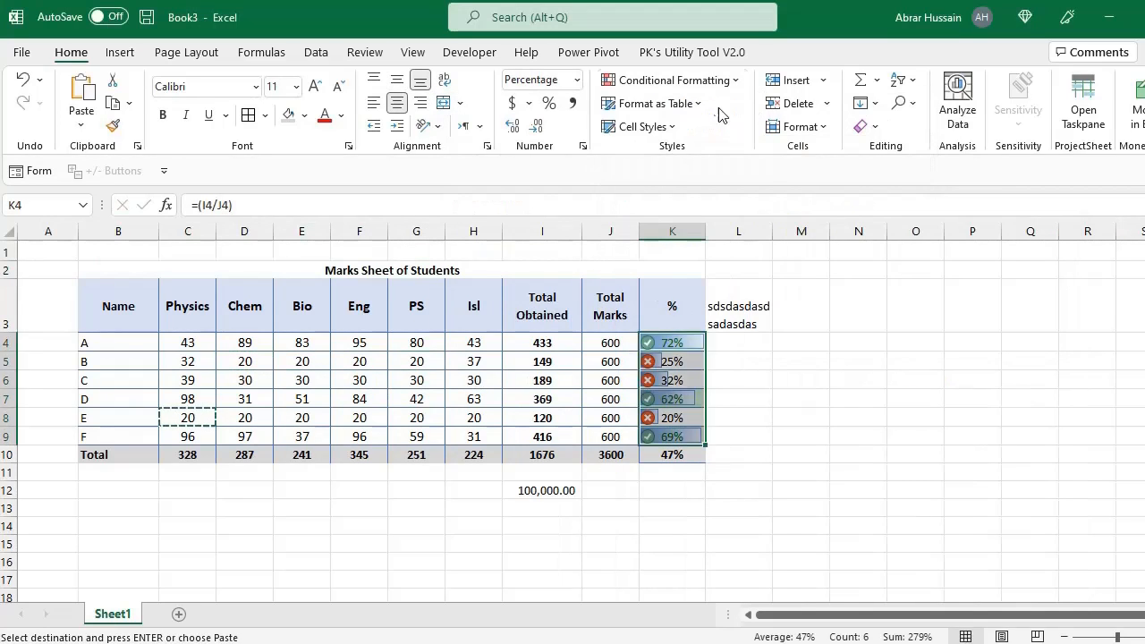
Step: Edit the icon set rule on the percentages in K4:K9 to use thresholds of 80 and 40
left_click(675, 80)
mouse_move(680, 290)
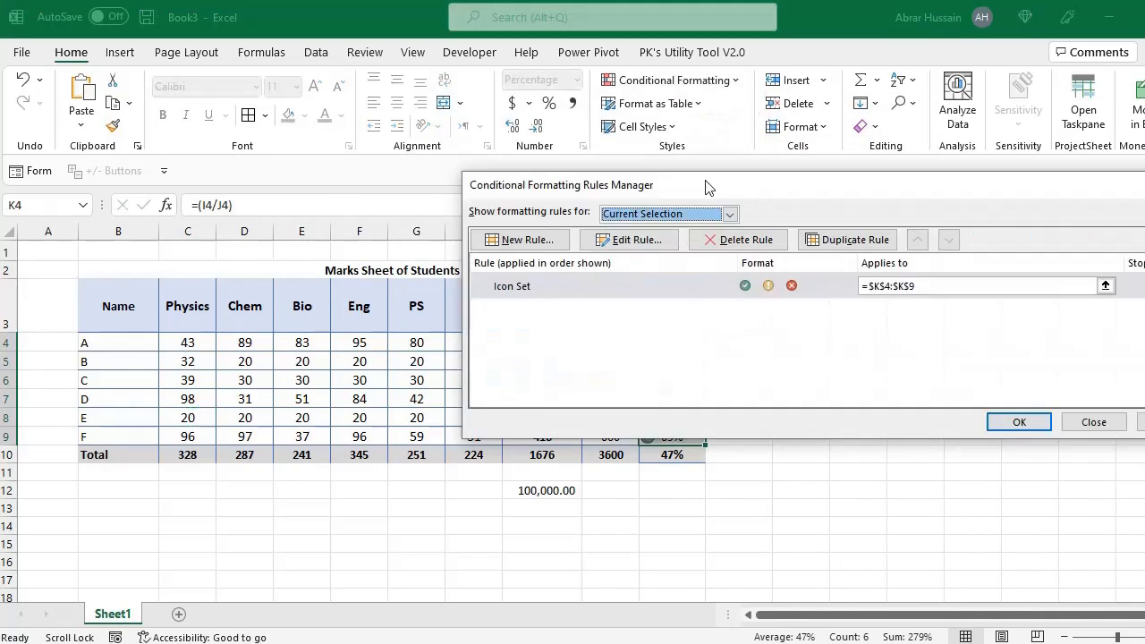
double_click(670, 294)
type("8040")
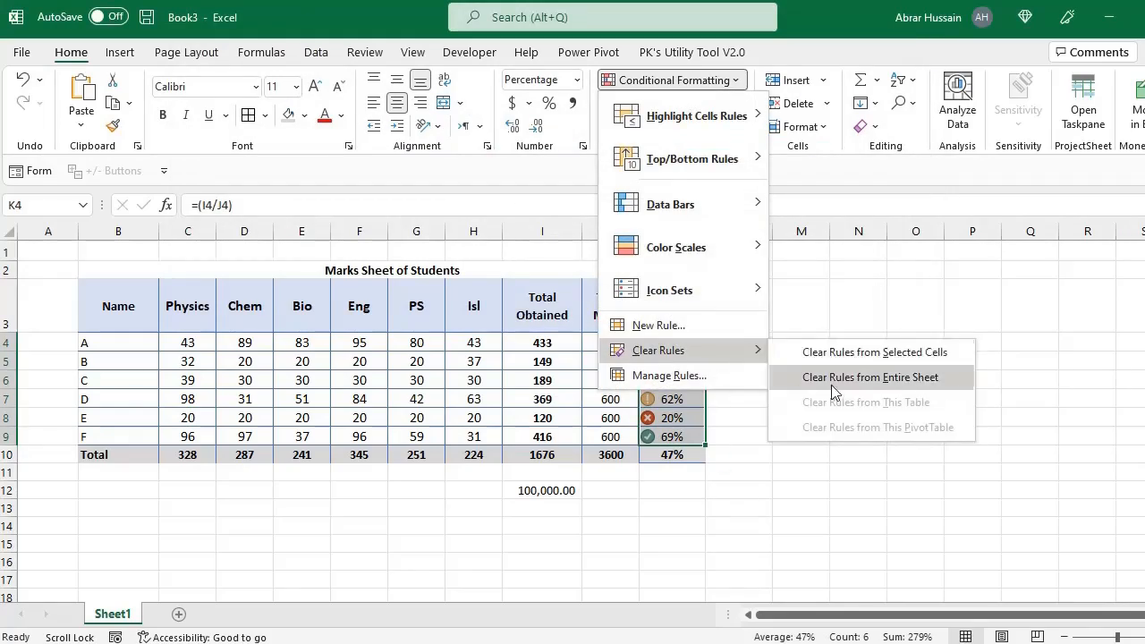
Step: Clear the conditional formatting rules from the entire sheet and format the marks range as a table in a blue Medium style
left_click(832, 385)
left_click(659, 103)
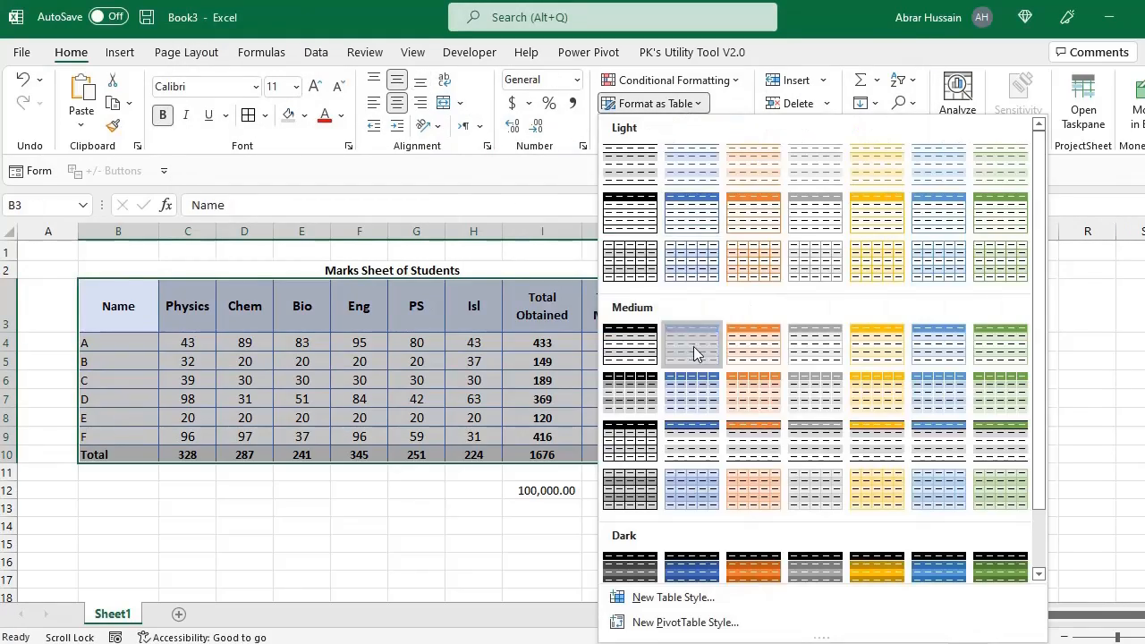
left_click(693, 346)
key("Return")
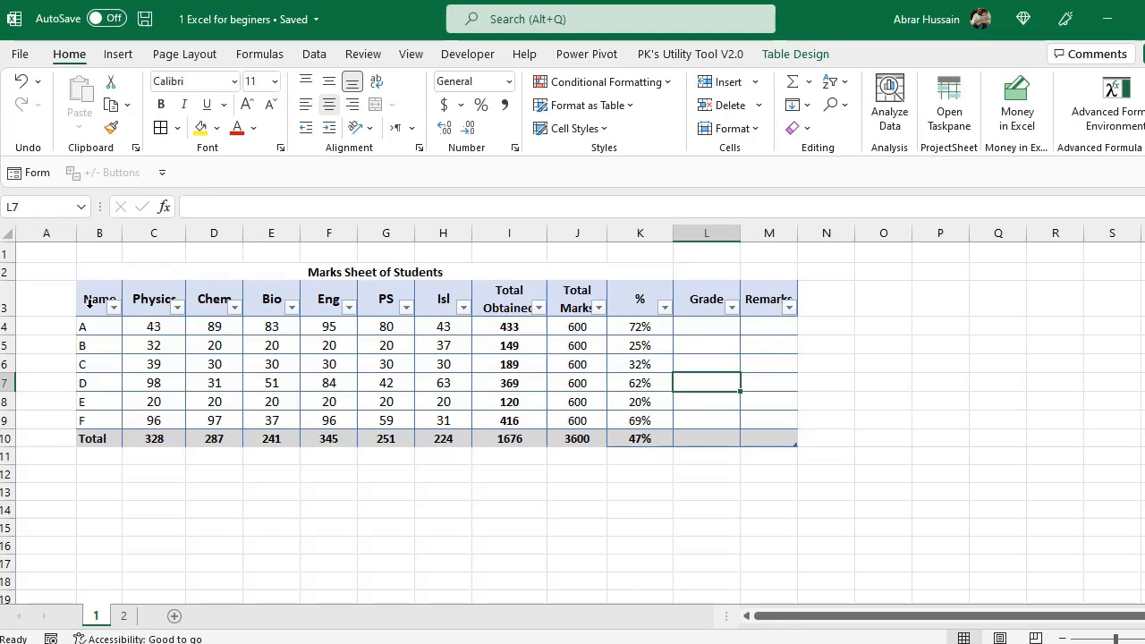
Step: Examine the marks sheet and the formulas behind the first student's Grade and Remarks in L4 and M4
left_click_drag(92, 305, 636, 431)
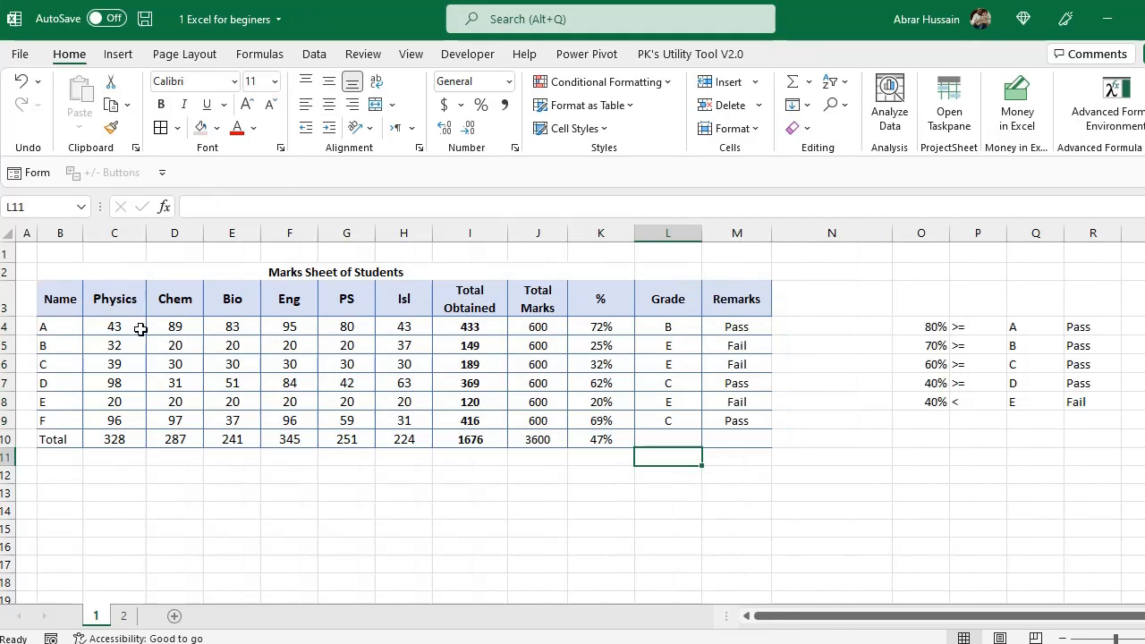
left_click(599, 304)
left_click(671, 306)
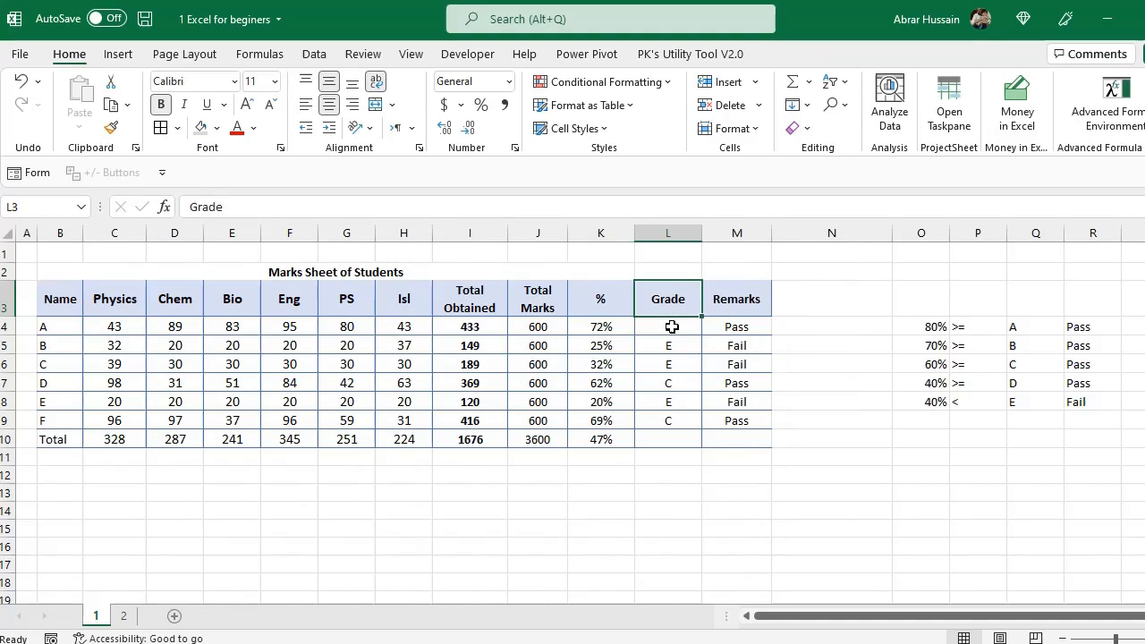
left_click(671, 326)
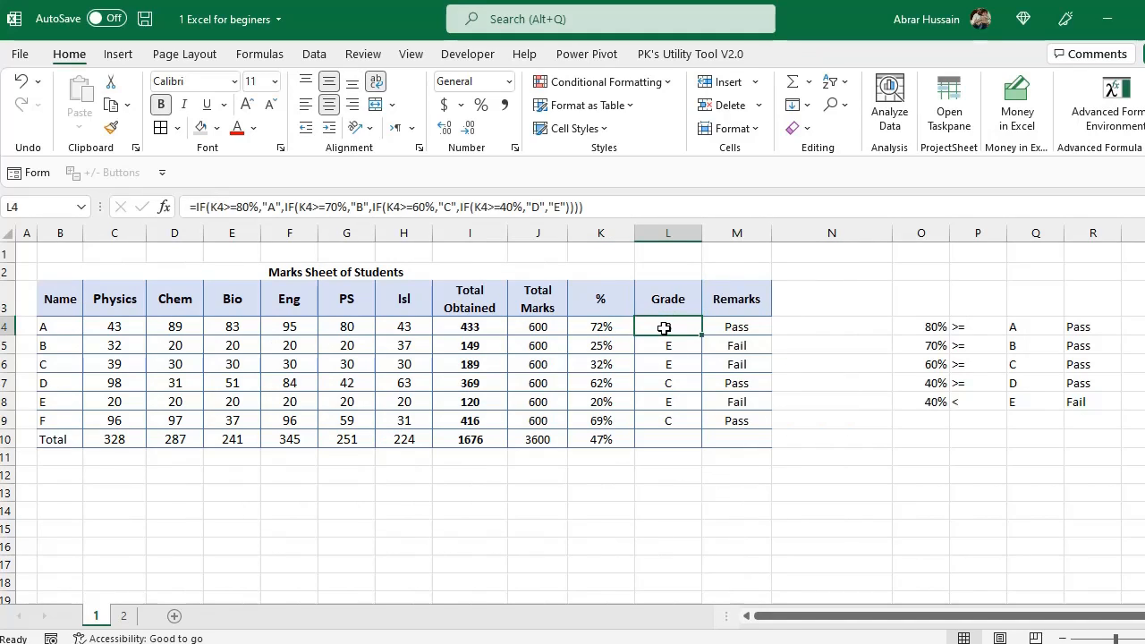
left_click(751, 329)
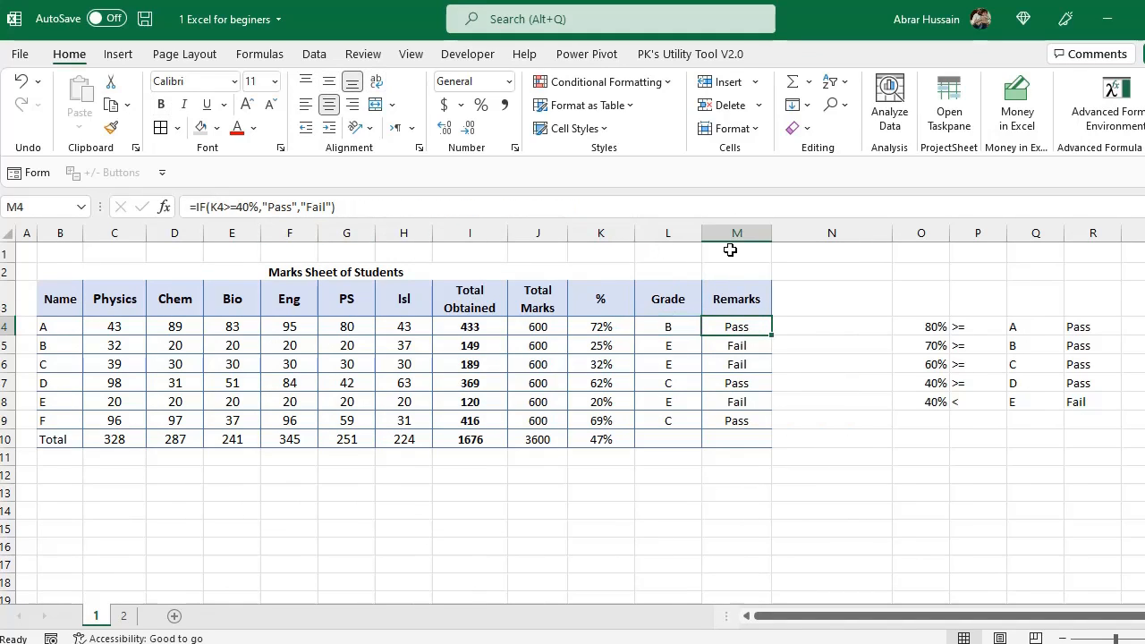
Step: Review the wage table on sheet 2, including the overtime columns and the average and minimum summary formulas
left_click(123, 615)
left_click_drag(69, 332, 747, 550)
scroll(374, 337, "down", 1)
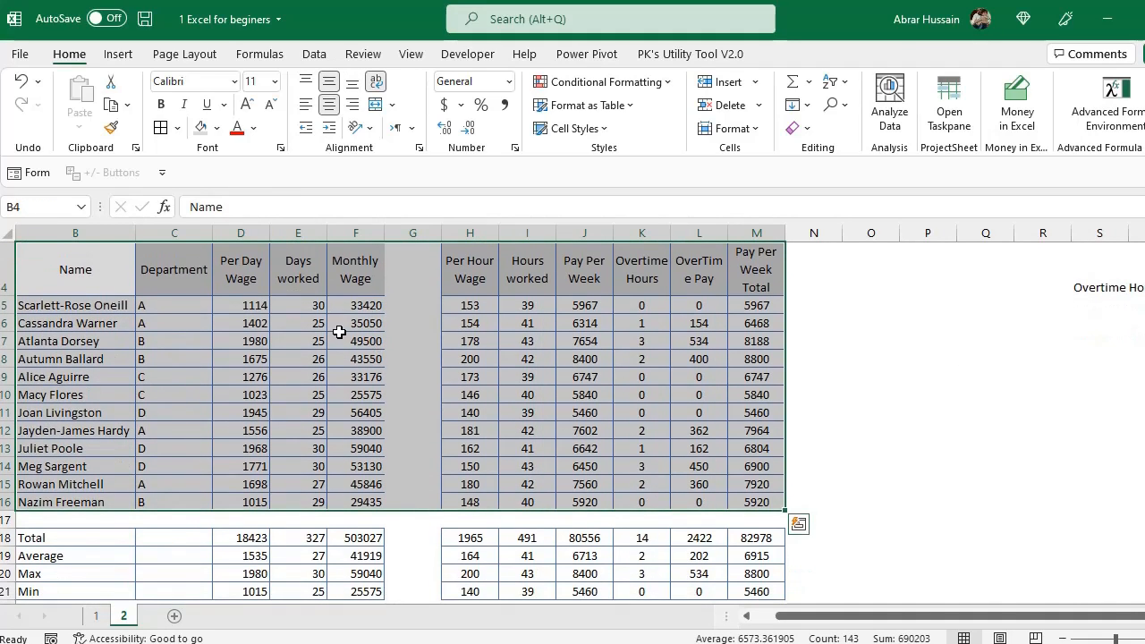
left_click(650, 271)
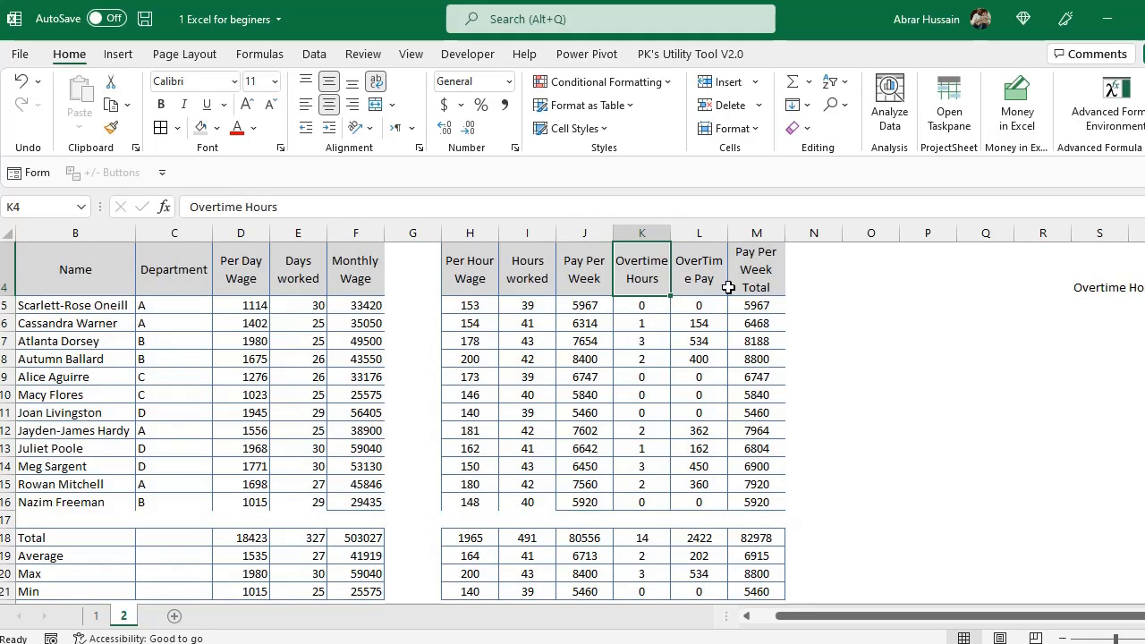
scroll(240, 428, "down", 3)
left_click(243, 363)
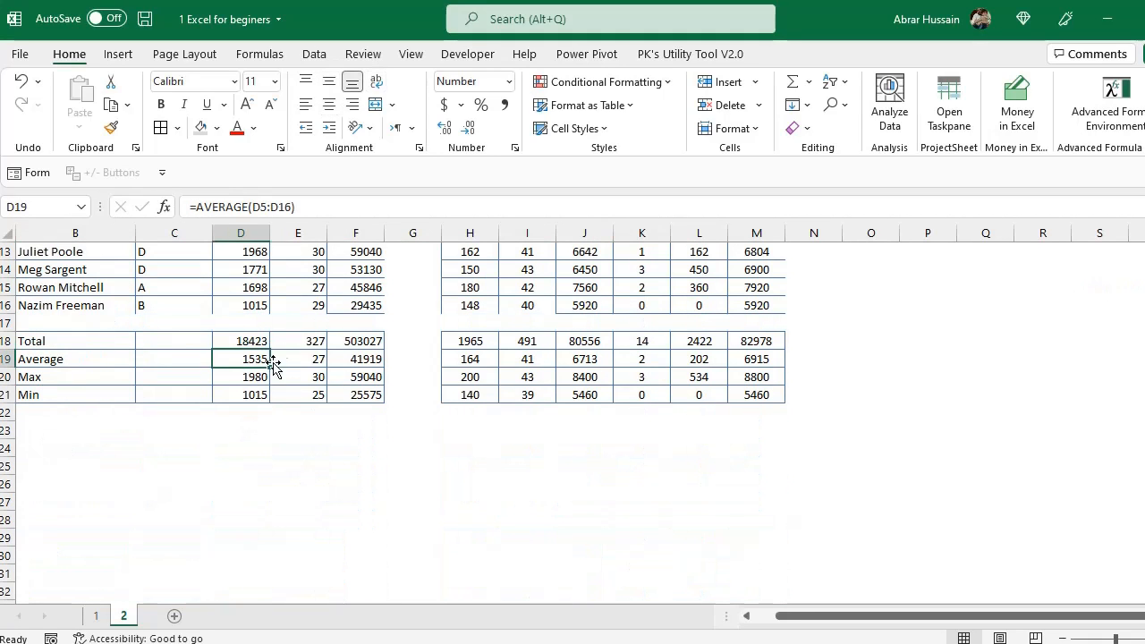
left_click(353, 363)
left_click(357, 395)
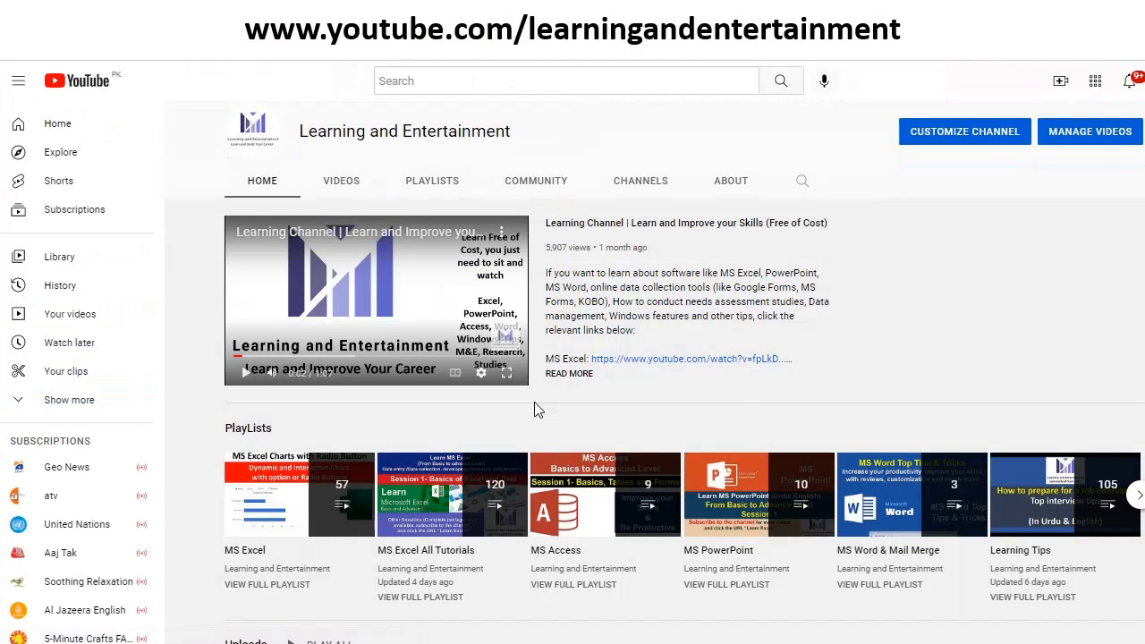
Step: Switch to the Learning and Entertainment YouTube channel page and browse its playlists and uploads
scroll(534, 409, "down", 1)
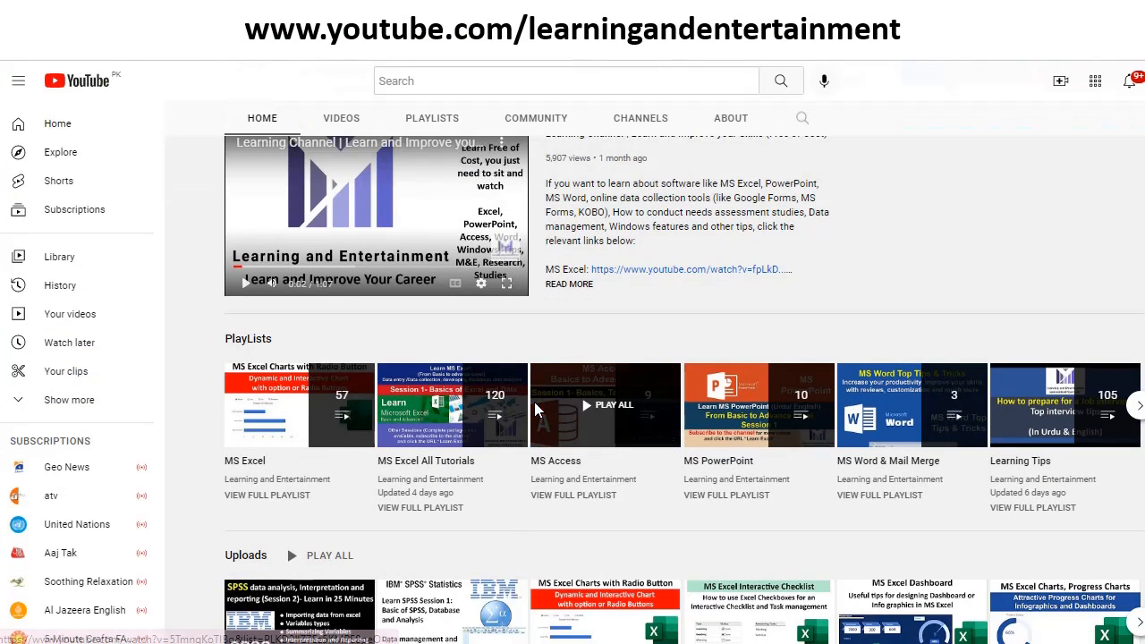
scroll(508, 522, "down", 1)
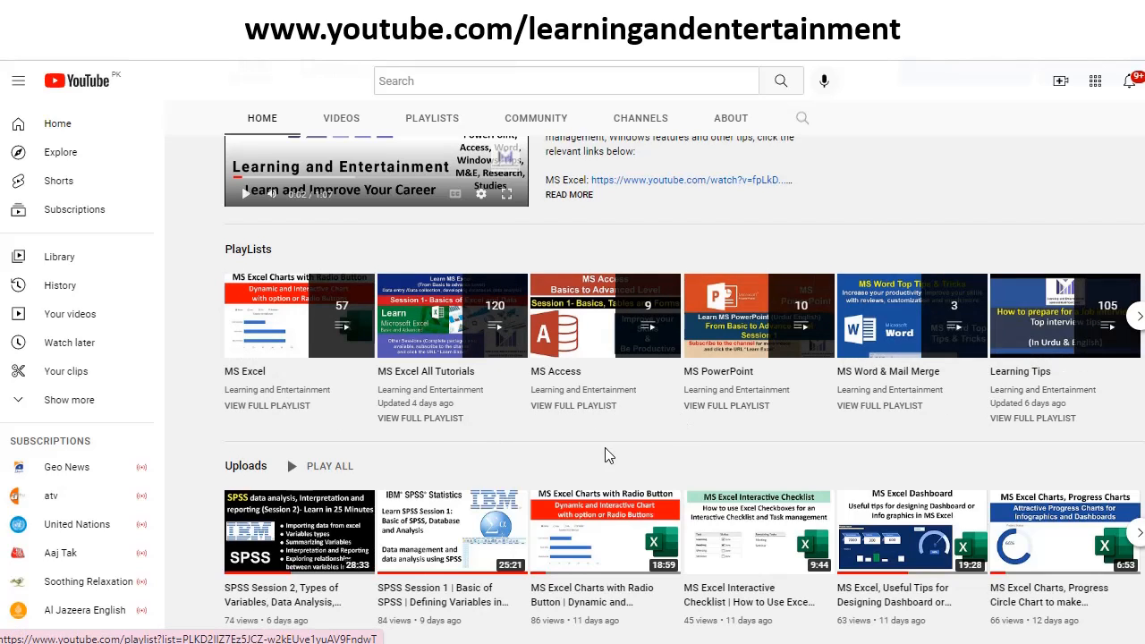
scroll(602, 456, "down", 2)
scroll(394, 269, "down", 6)
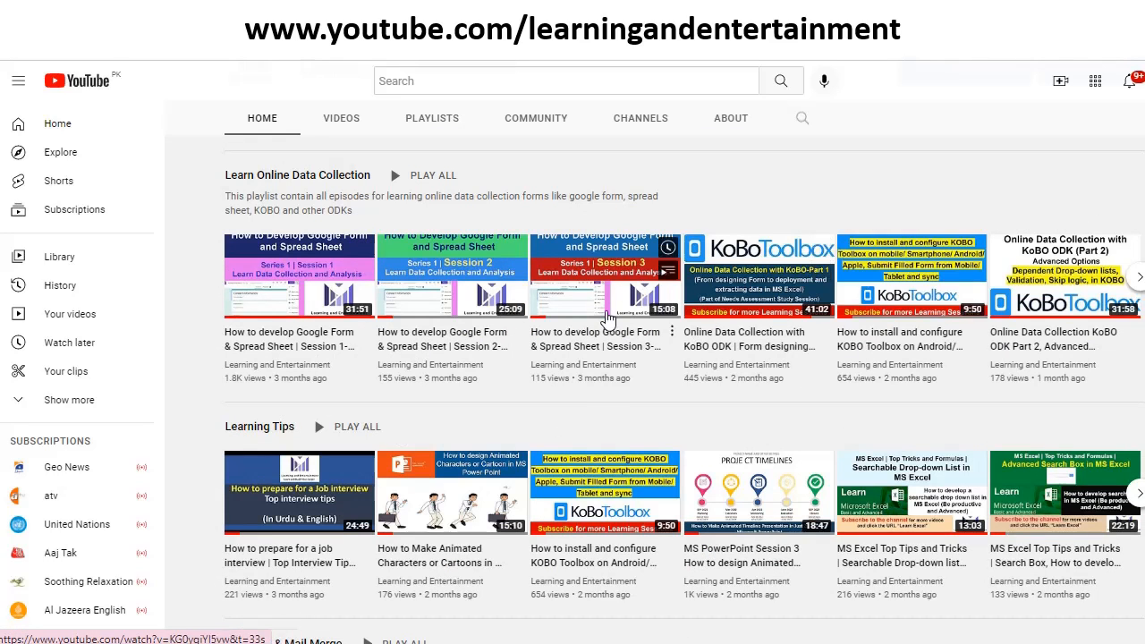
scroll(404, 393, "down", 2)
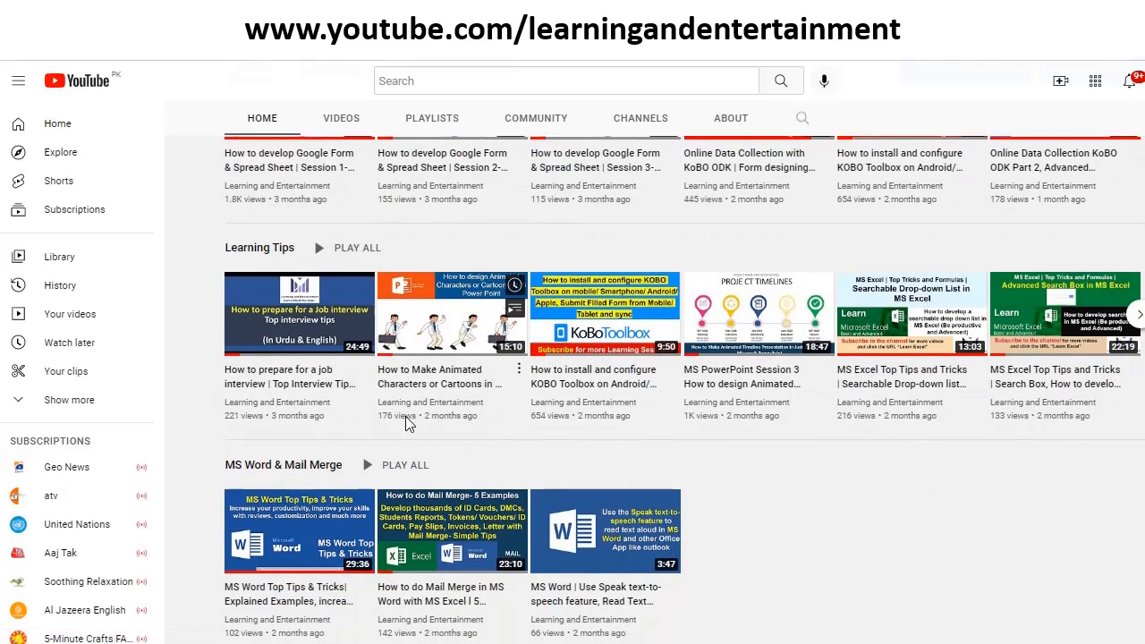
scroll(405, 423, "up", 10)
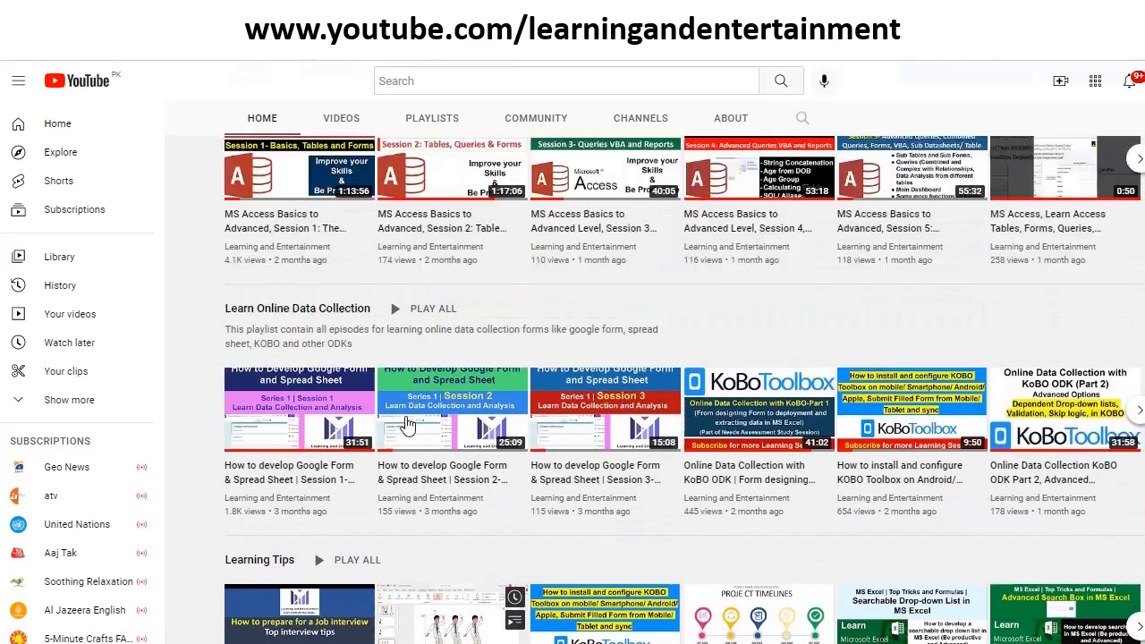
scroll(406, 422, "up", 4)
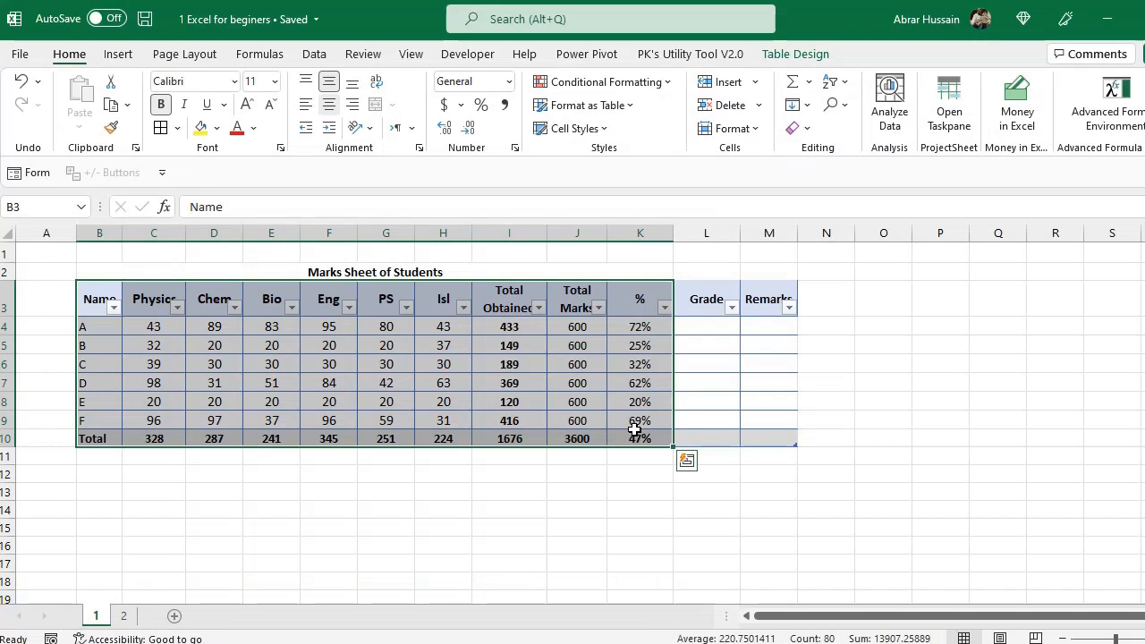
Step: Back in the marks sheet in Excel, widen column M slightly to give the Remarks header more room
left_click(81, 284)
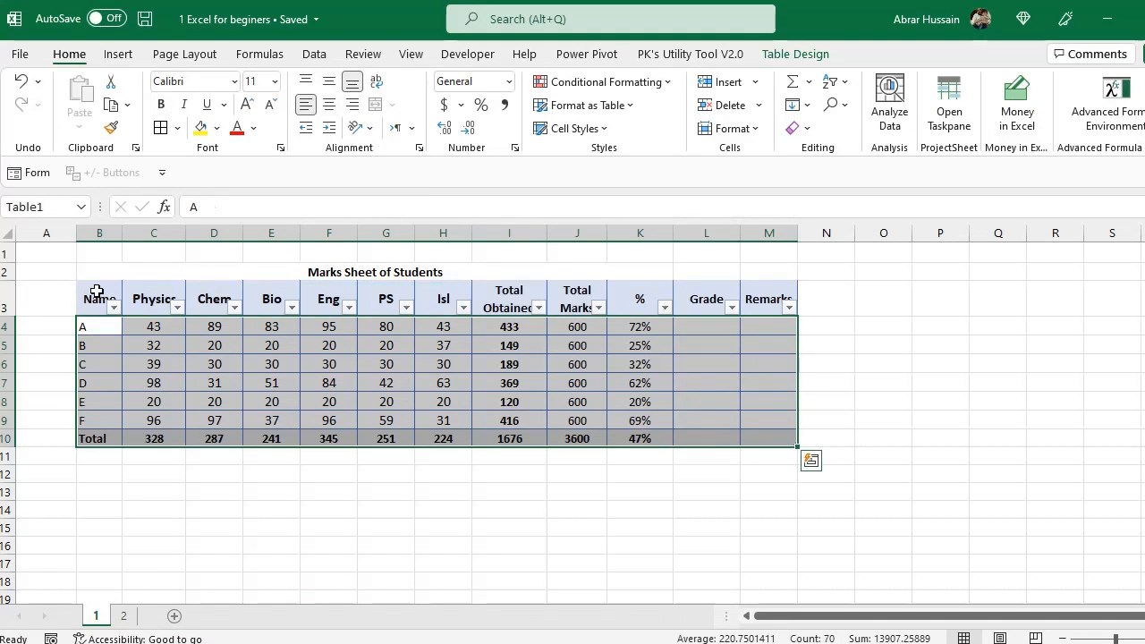
left_click_drag(96, 293, 624, 450)
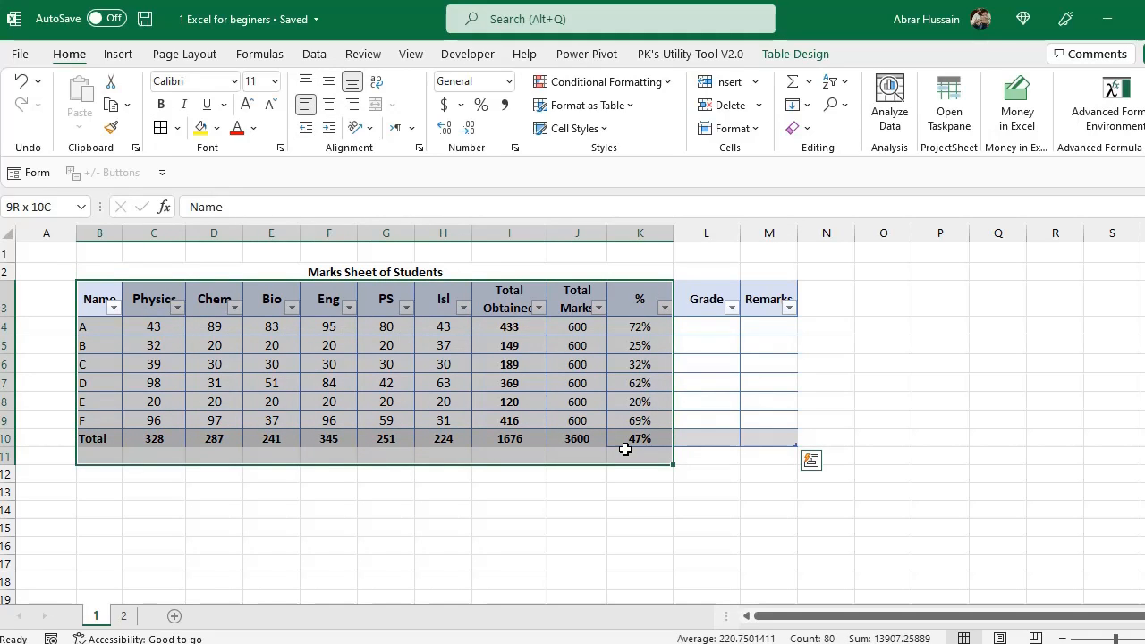
left_click(704, 302)
left_click(704, 325)
left_click(770, 302)
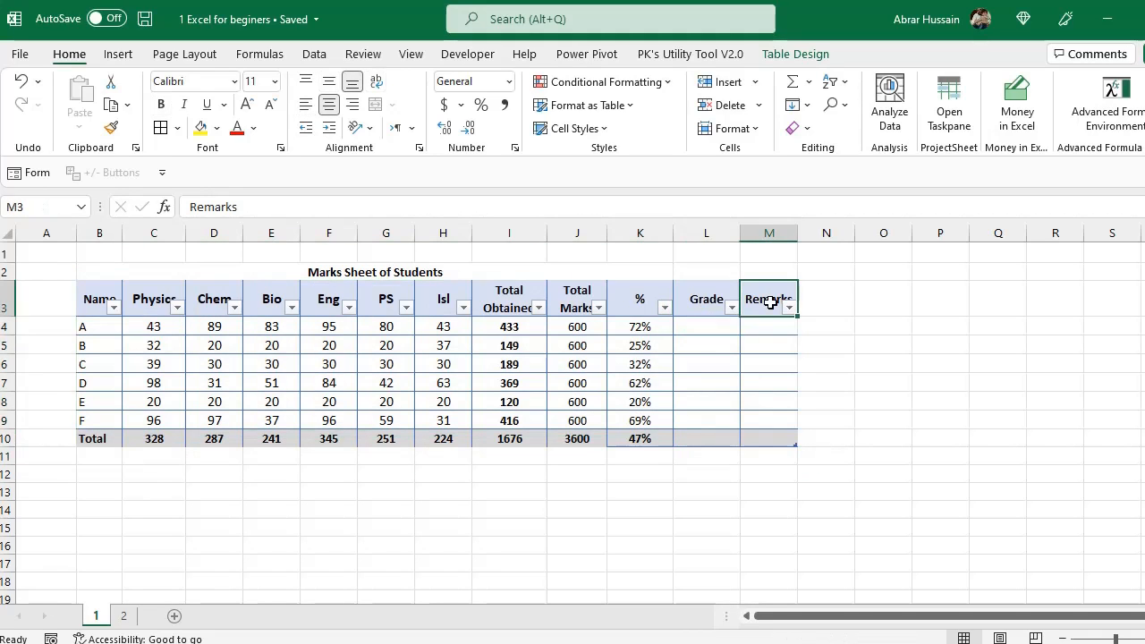
key("ctrl+shift+Down")
left_click_drag(799, 237, 811, 235)
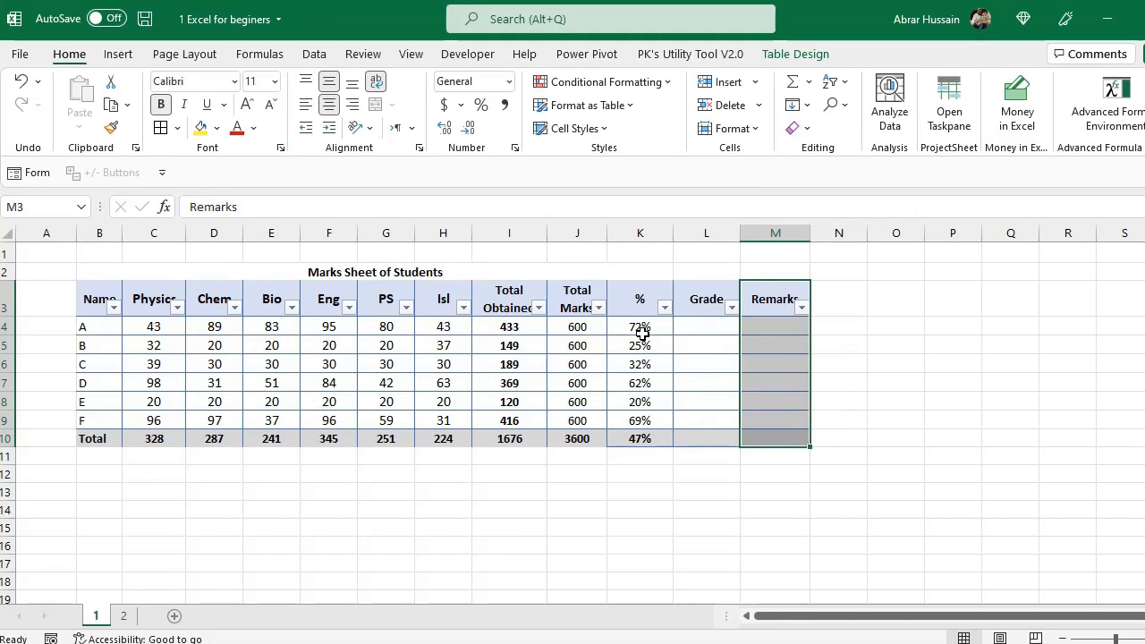
Step: Enter the first grading criterion below the marks table in K14:M14 as 80%, >= and A
left_click_drag(639, 327, 633, 422)
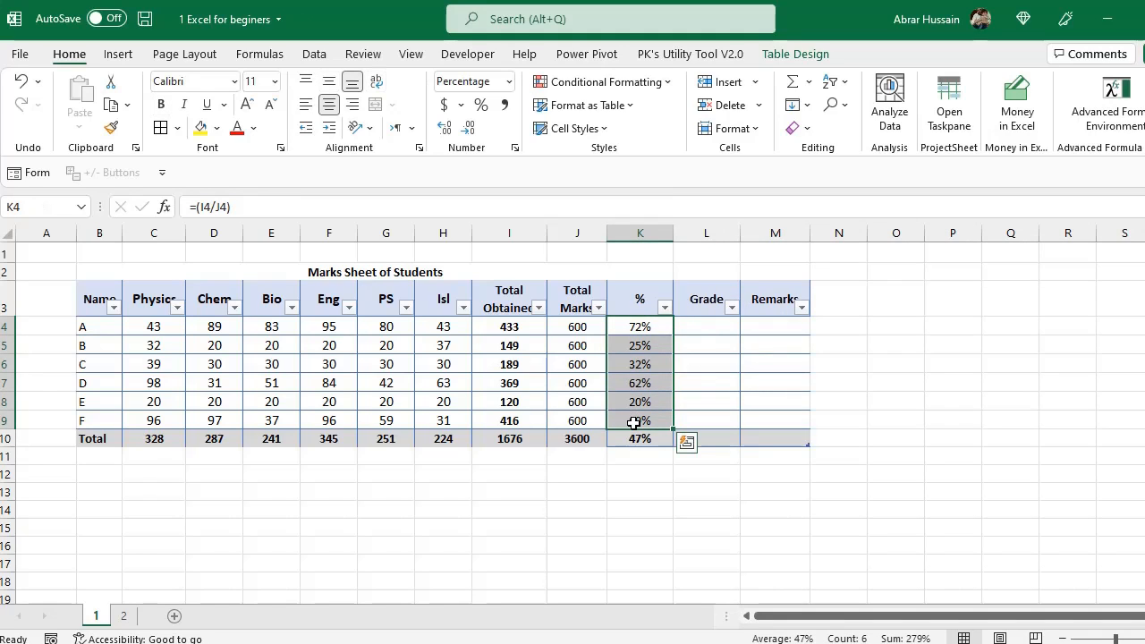
left_click(716, 335)
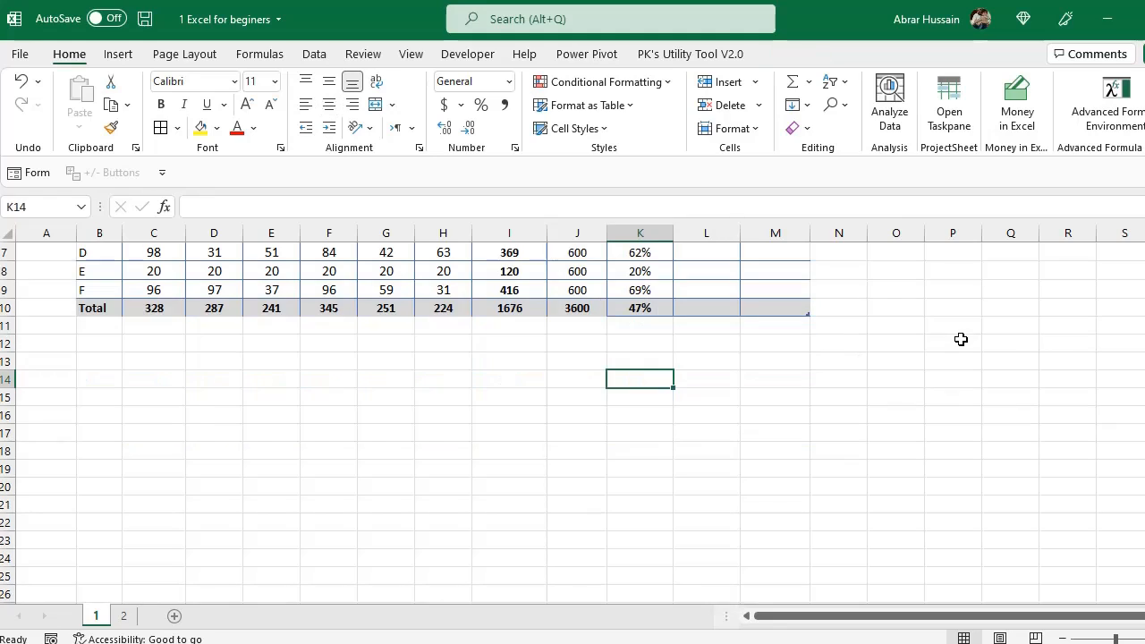
type("80%")
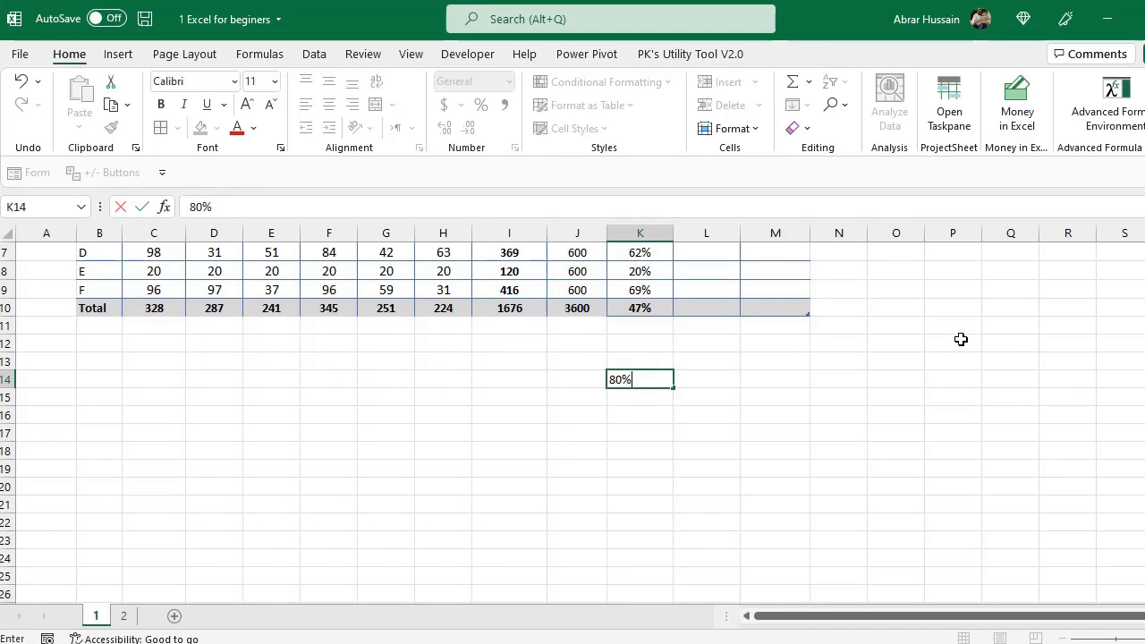
key("Tab")
type("> ")
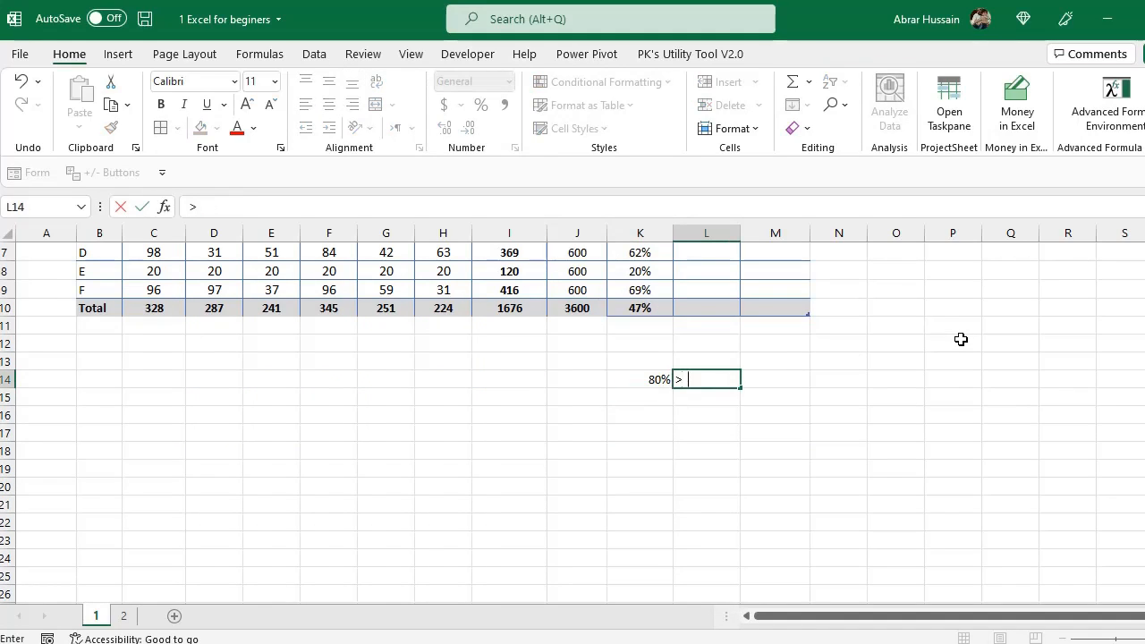
type("=")
key("Return")
key("Up")
key("Right")
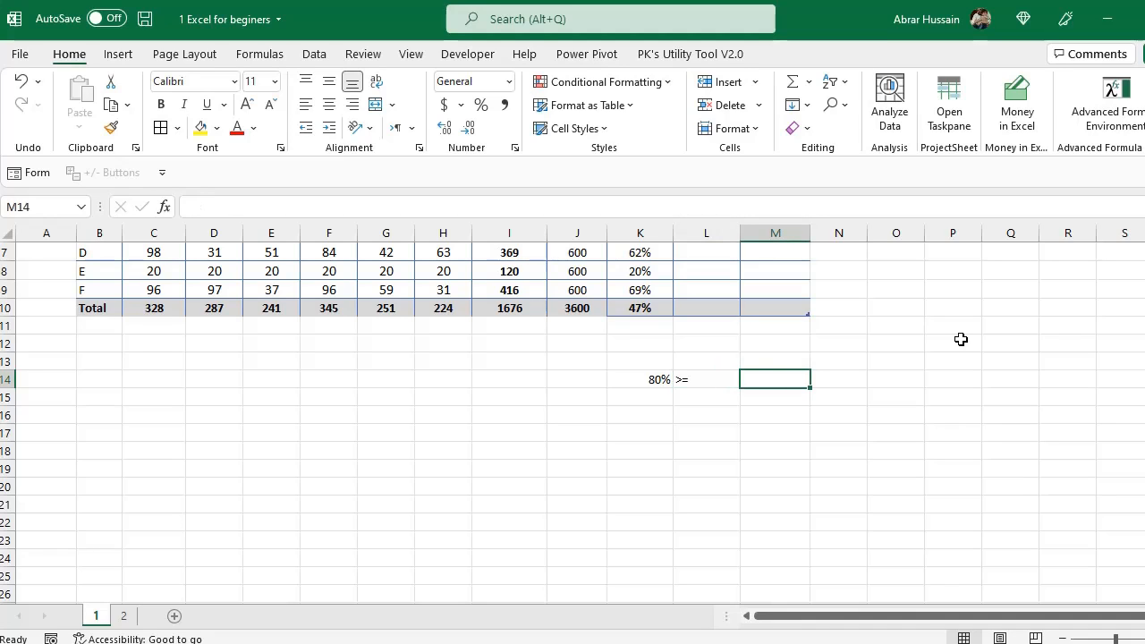
type("A")
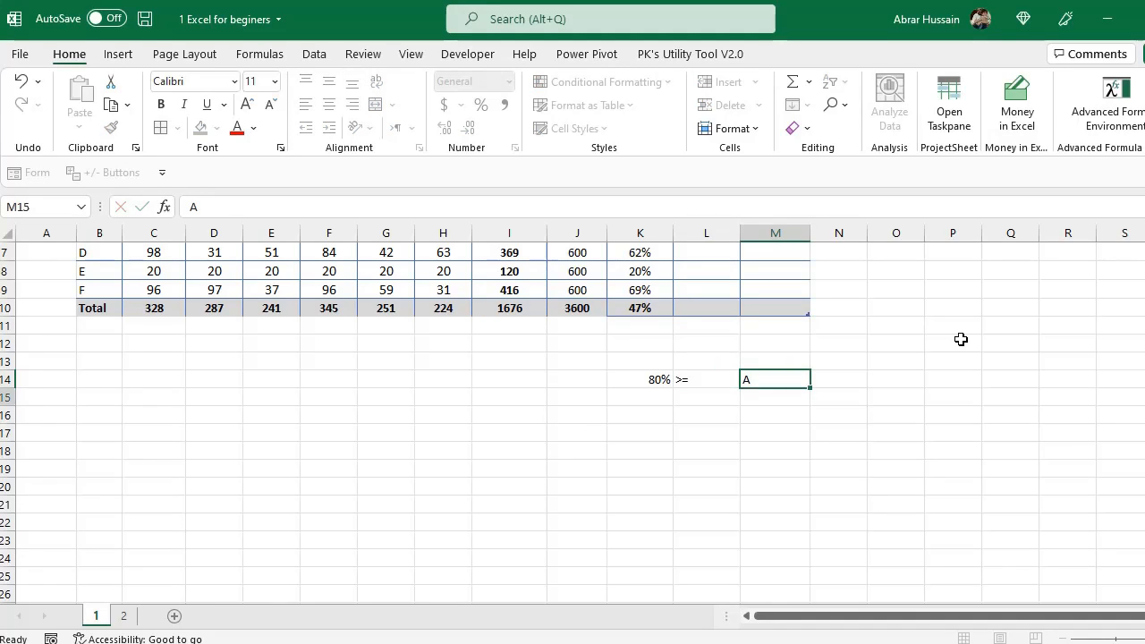
key("Return")
Step: Add the second grading criterion in K15:M15 as 70%, >= and B, reusing the comparison sign from the row above
key("Left")
key("Left")
type("70%")
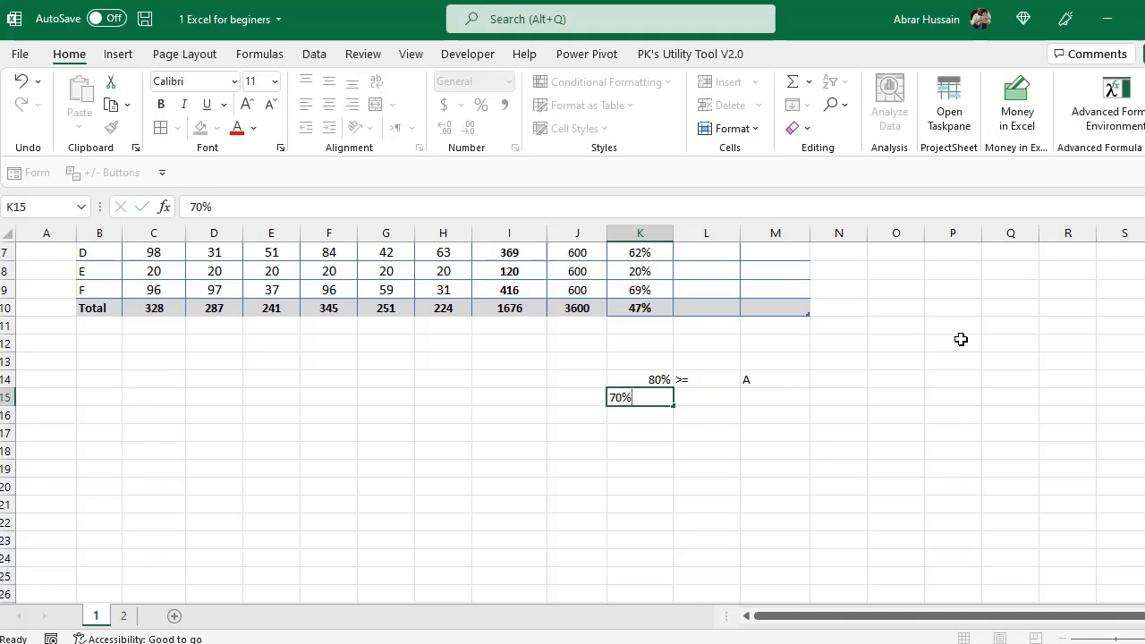
key("ctrl+Return")
key("Right")
key("Up")
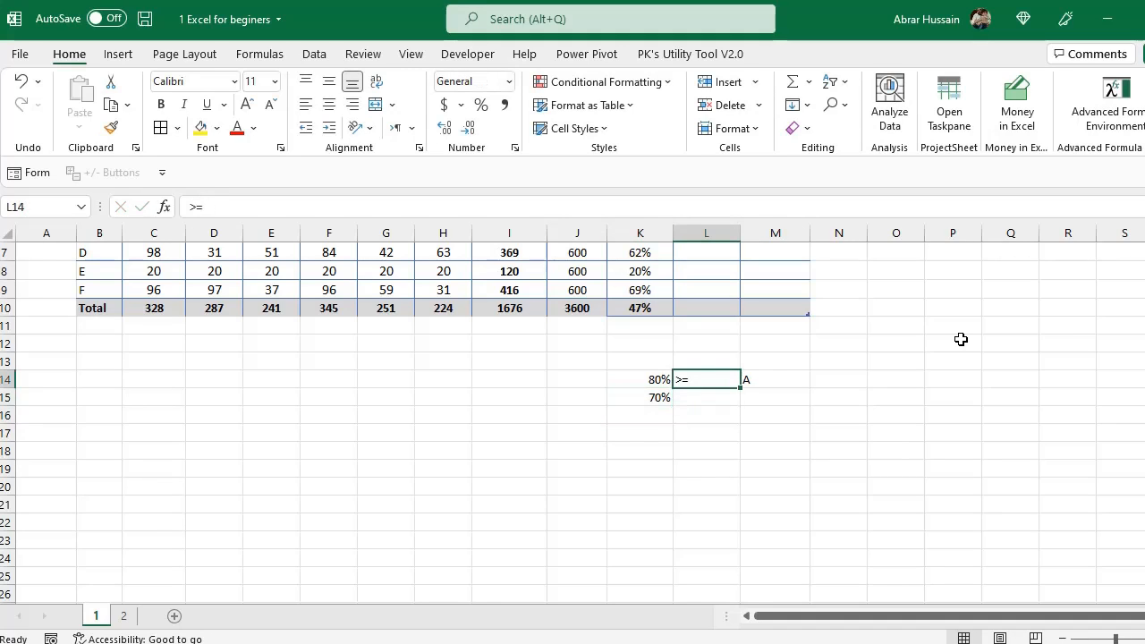
key("ctrl+c")
key("Down")
key("ctrl+v")
key("Right")
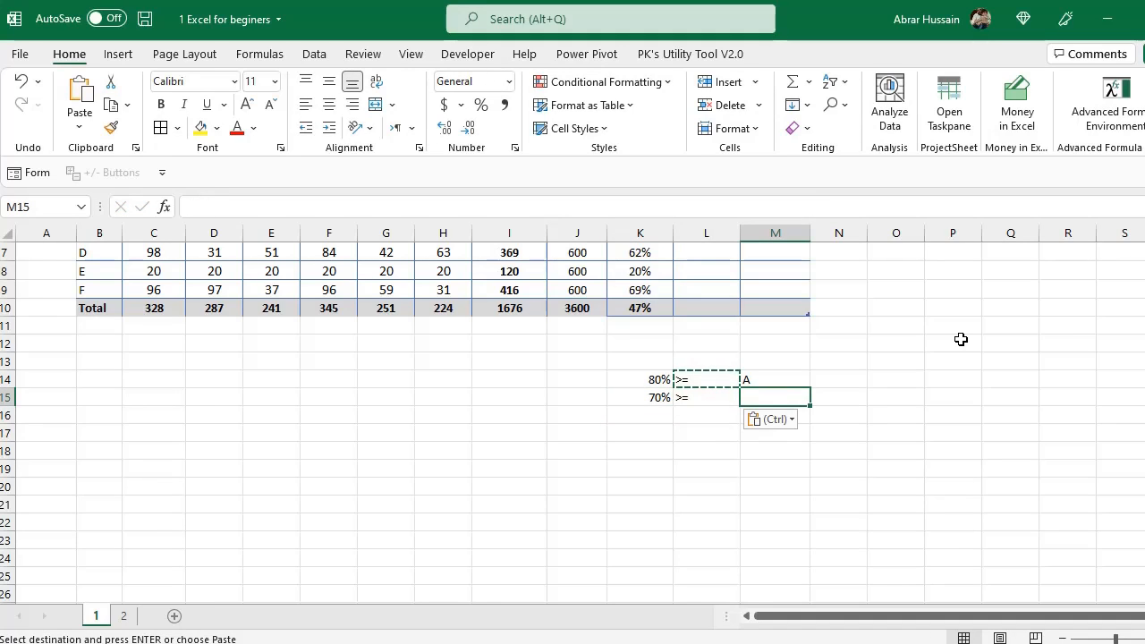
type("B")
key("Return")
key("Left")
key("Left")
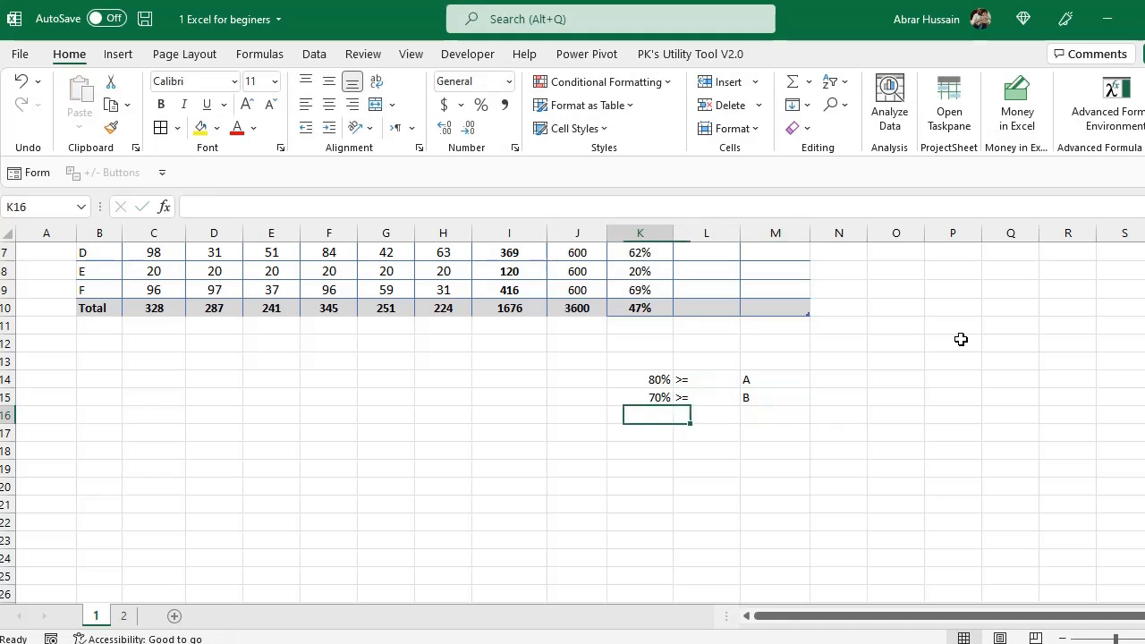
Step: Continue the grading criteria thresholds with 60% in K16 and 40% in K17
type("60")
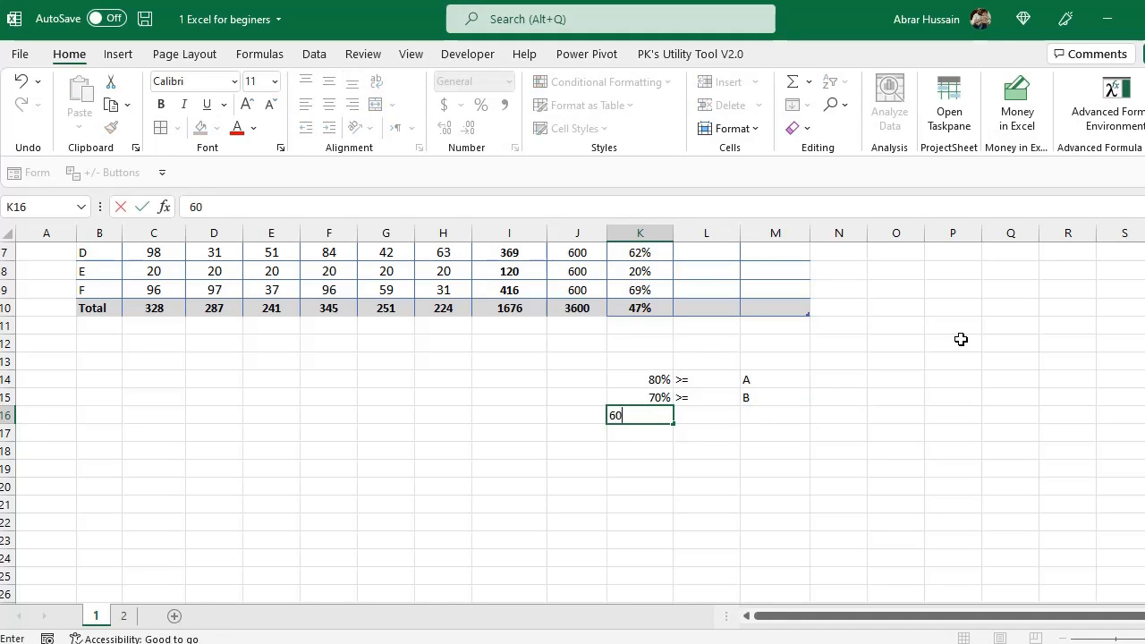
key("Return")
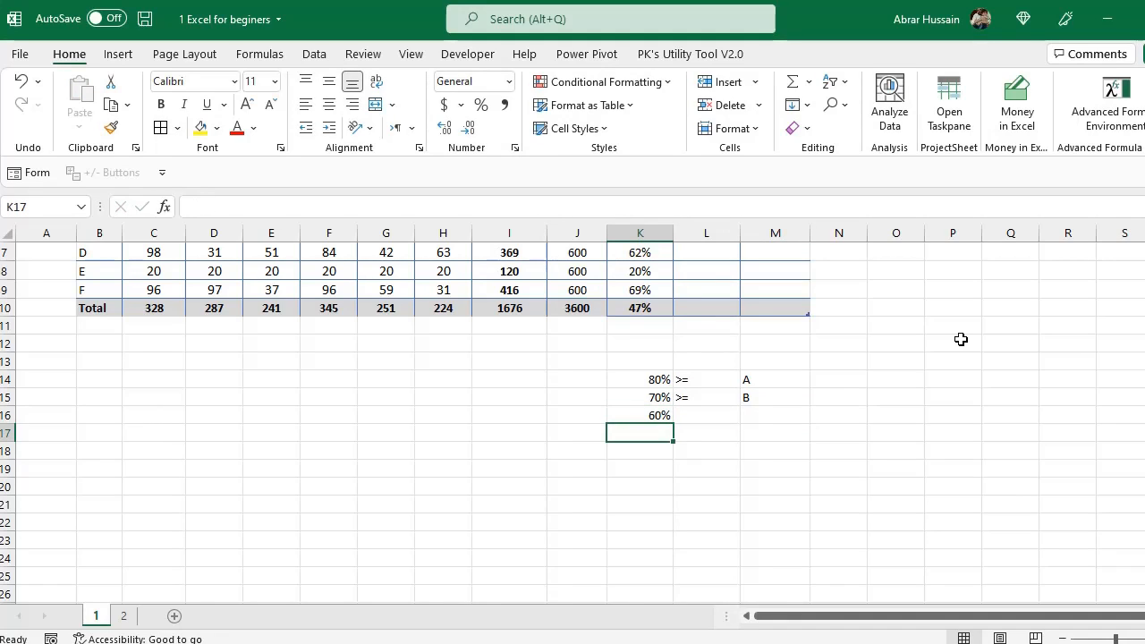
type("5")
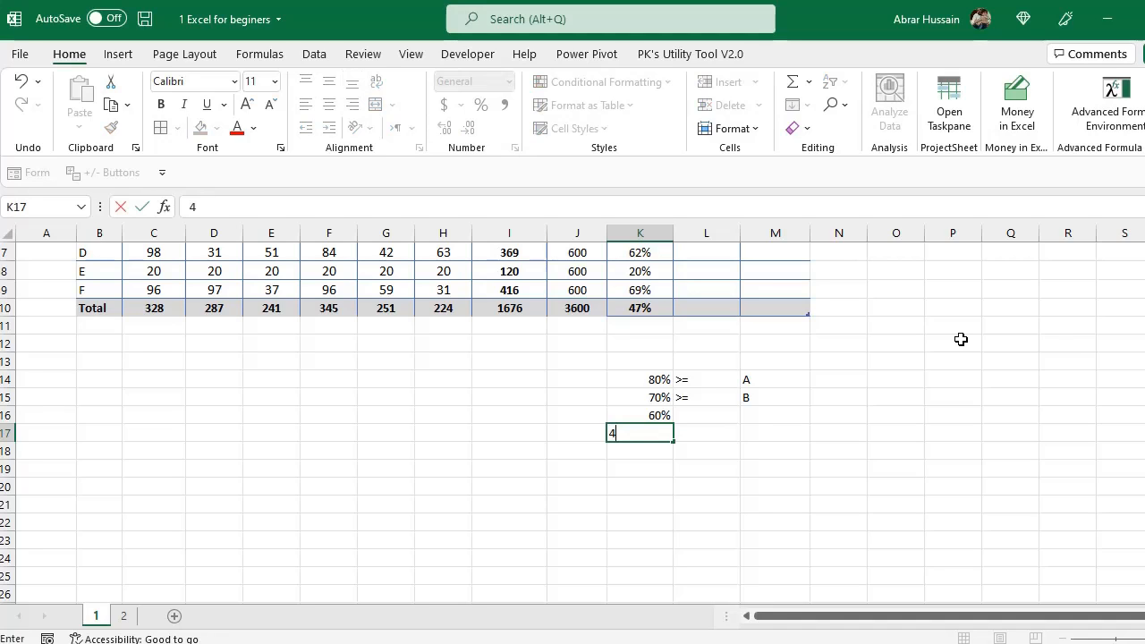
key("Return")
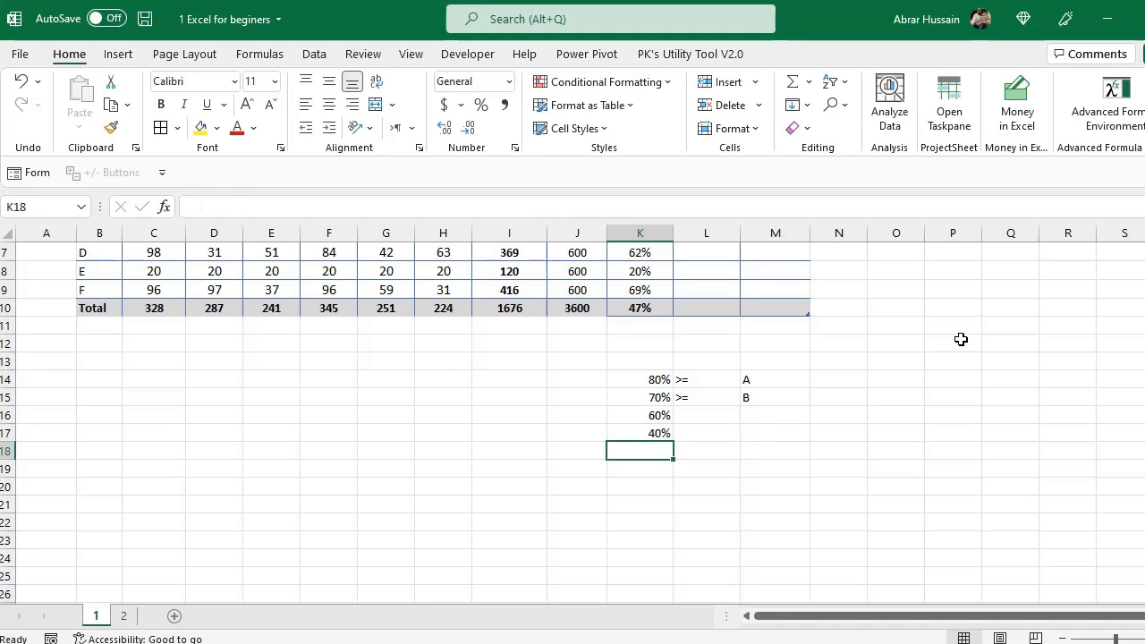
Step: Copy the >= sign from L15 into L16:L17 for the 60% and 40% criteria
key("Up")
key("Up")
key("Right")
key("Up")
key("ctrl+c")
key("Down")
key("shift+Down")
key("ctrl+v")
Step: Enter the grades C in M16 and D in M17 for the 60% and 40% criteria
key("Right")
type("C")
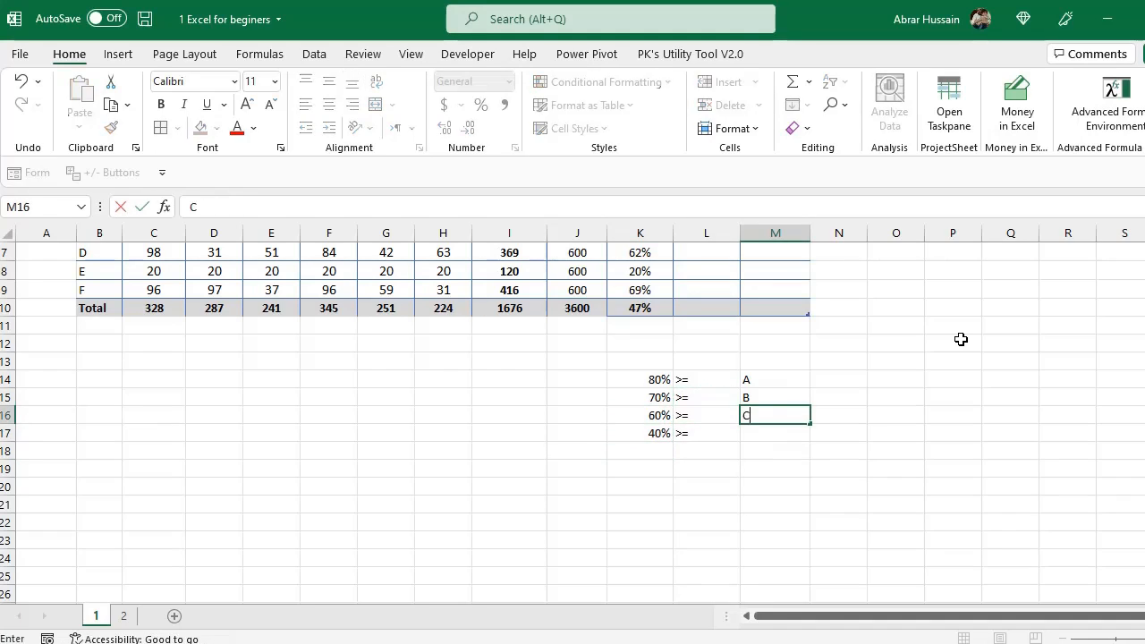
key("Return")
type("D")
key("Return")
Step: Add the last grading criterion in K18:M18 as 40%, < and E
key("Left")
key("Left")
type("40%")
key("Right")
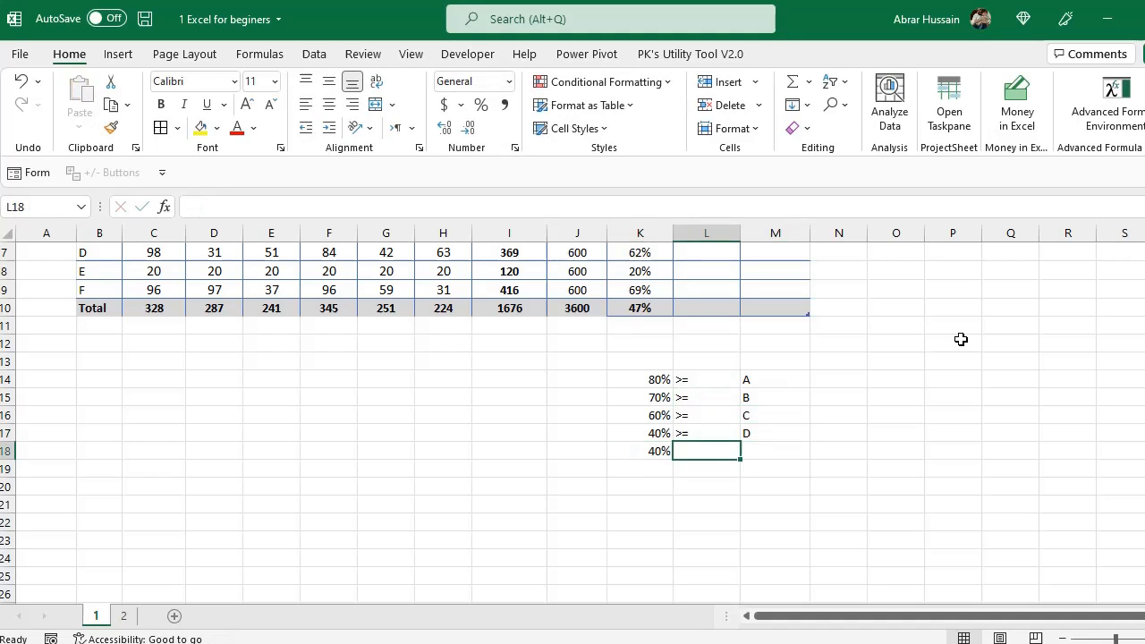
type("<")
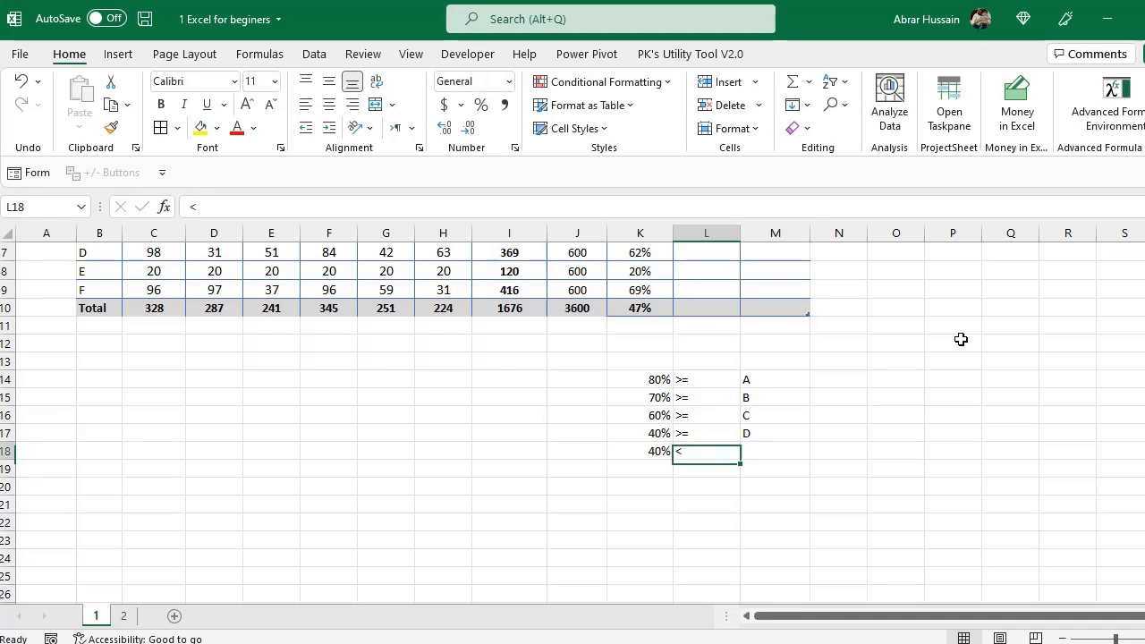
key("Right")
type("E")
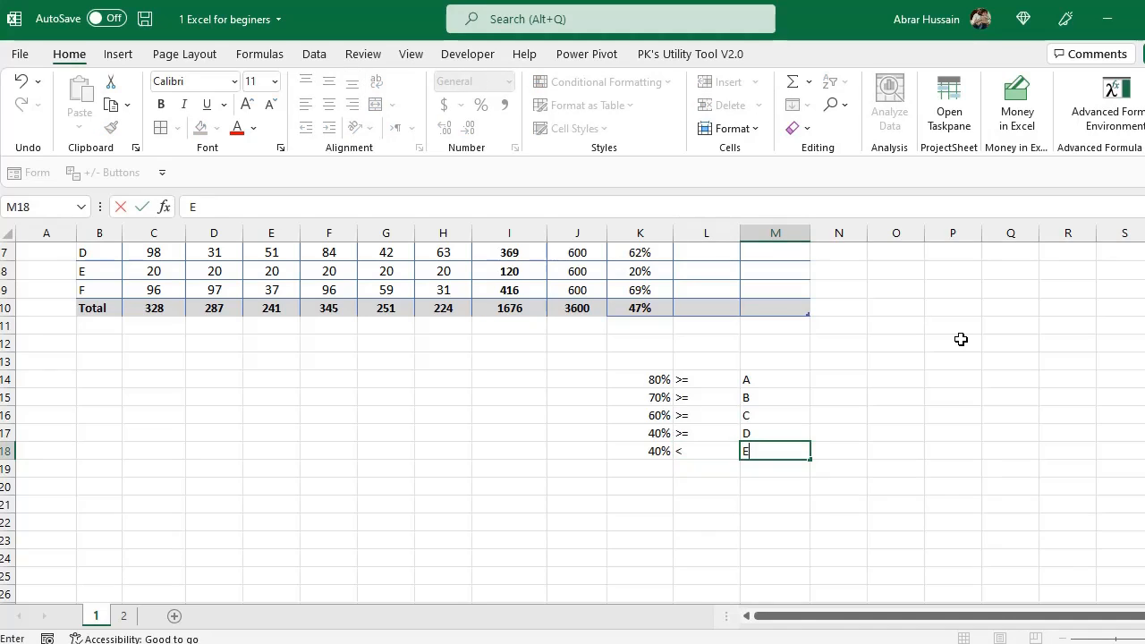
key("Return")
Step: Enter the remark Pass in N14 beside grade A
key("Up")
key("Up")
key("Up")
key("Up")
key("Up")
key("Up")
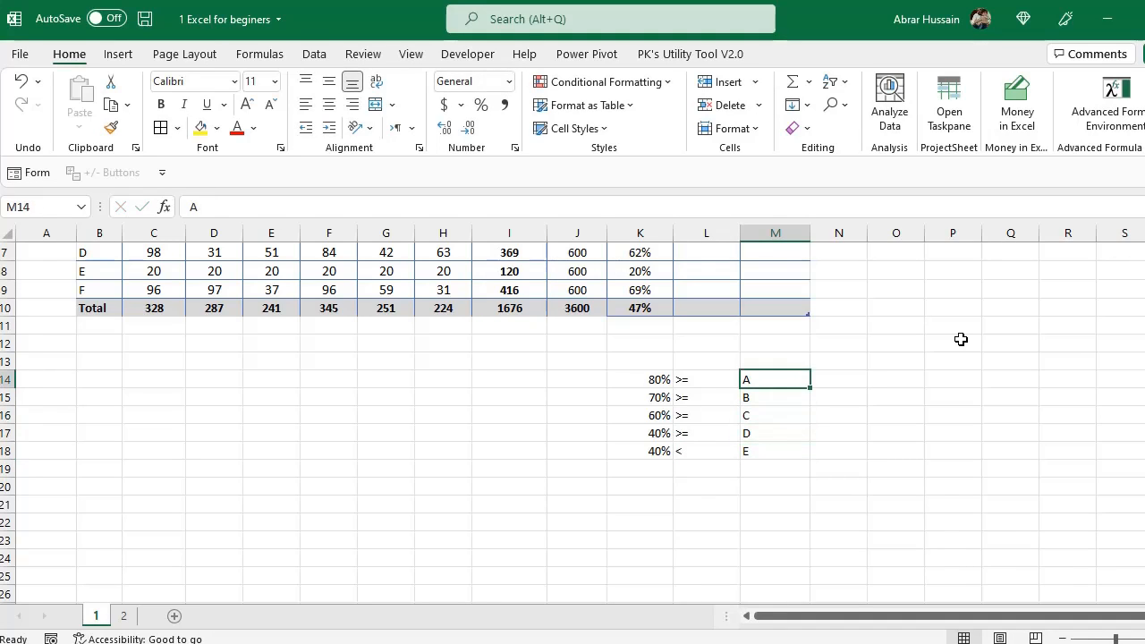
key("Right")
type("Pass")
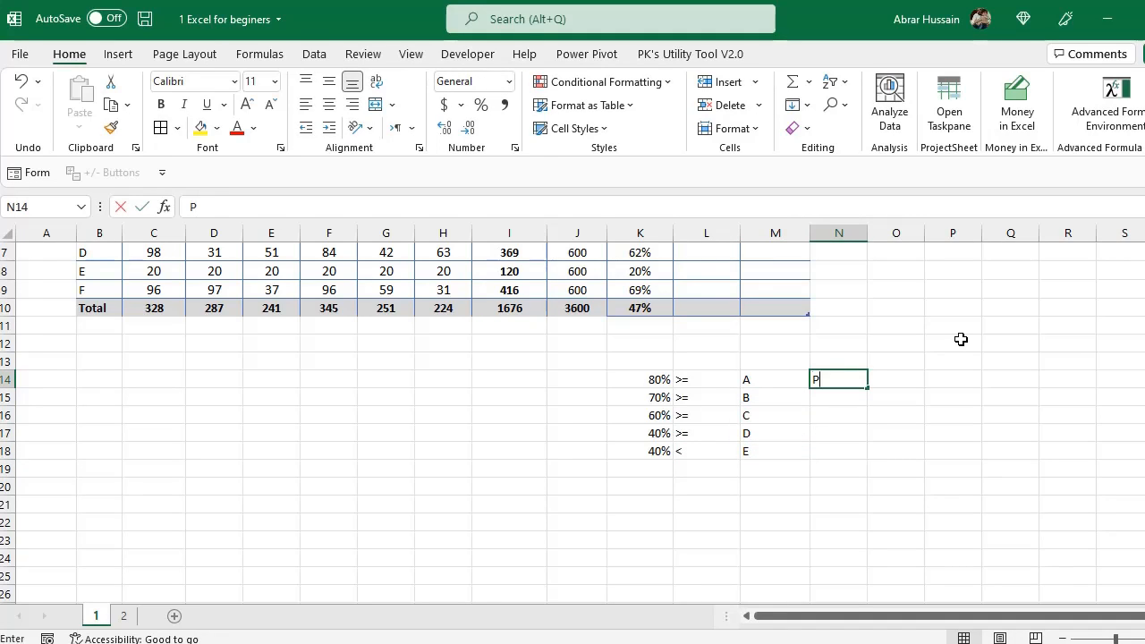
key("Return")
Step: Copy the Pass remark to N15:N17 for grades B to D and enter Fail in N18 for grade E
key("Up")
key("ctrl+c")
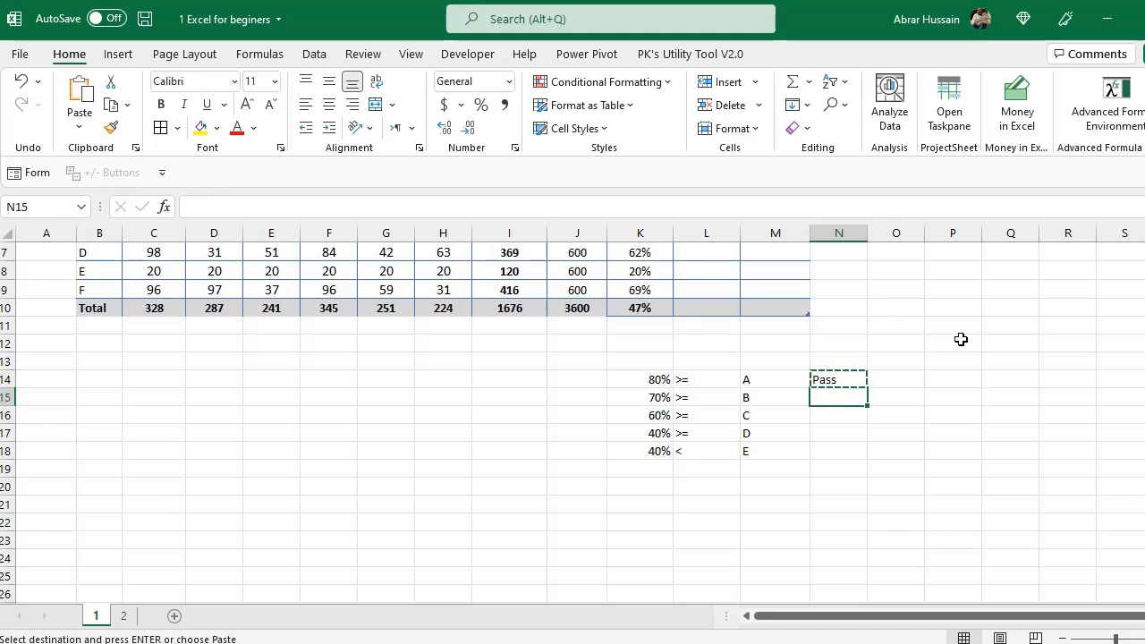
key("Down")
key("ctrl+v")
key("Down")
key("ctrl+v")
key("Down")
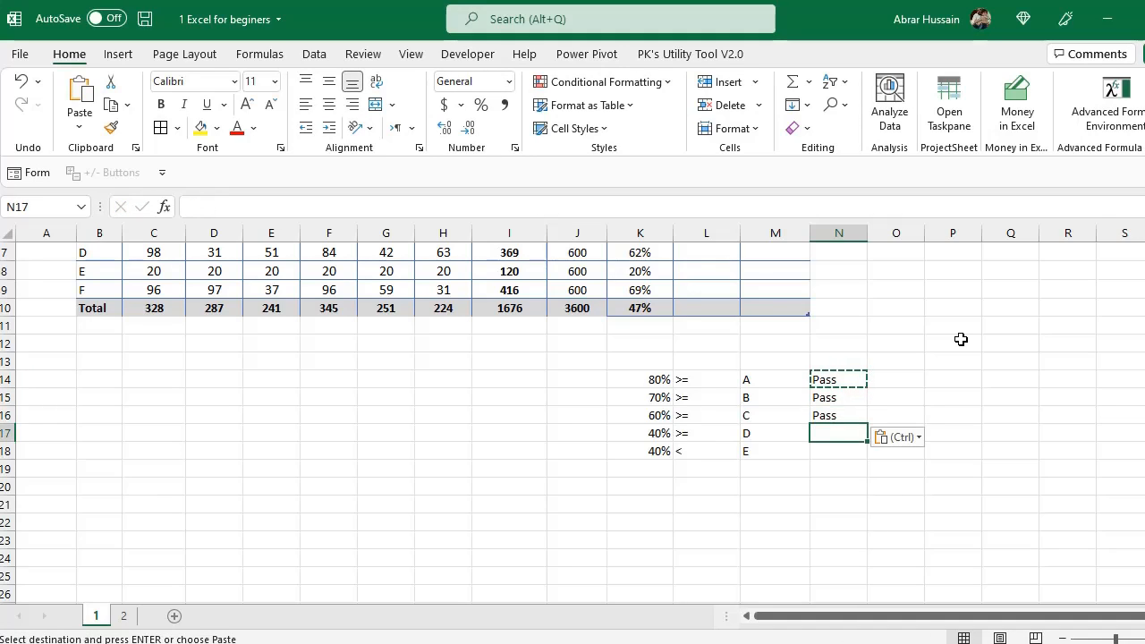
key("ctrl+v")
key("Down")
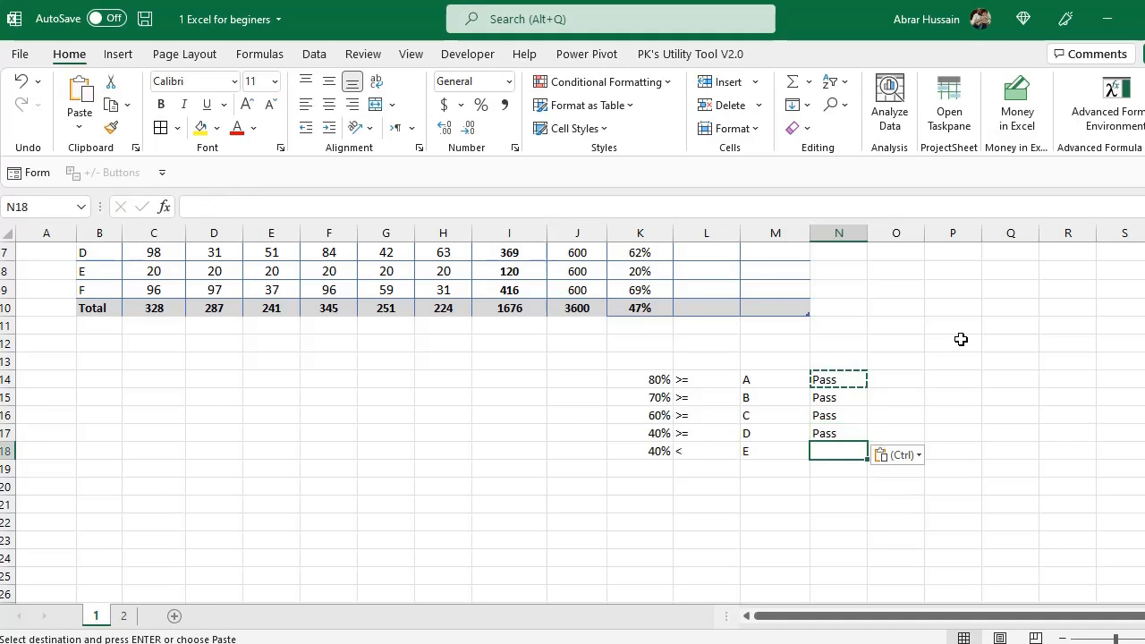
type("Fail")
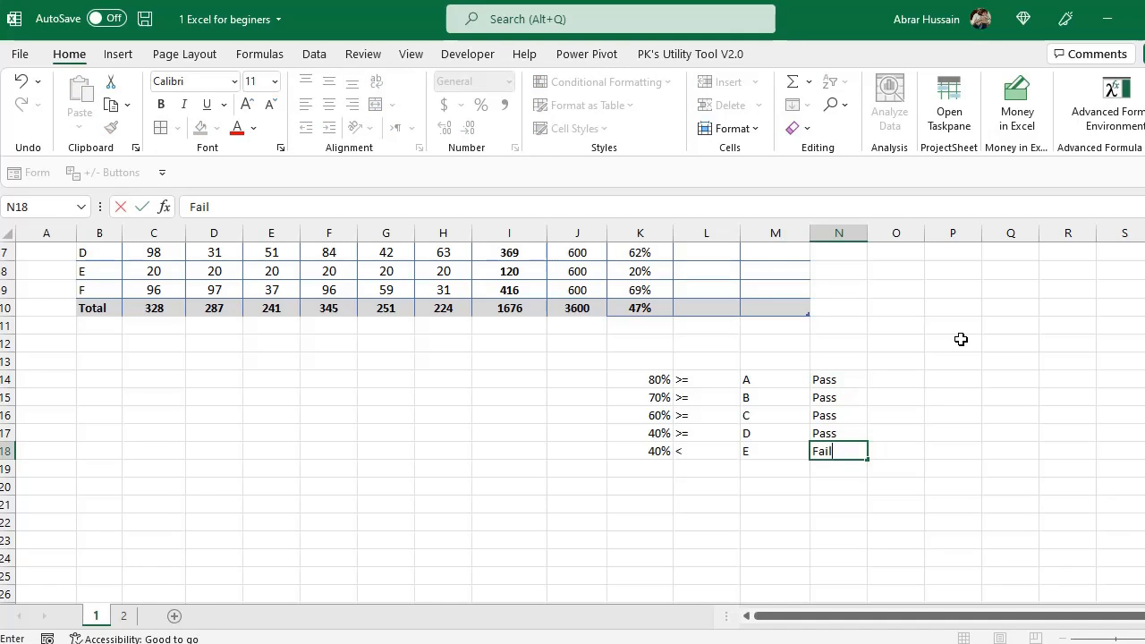
key("Return")
Step: Move the criteria list from K14:N18 to O4:R8, beside the marks table
left_click_drag(660, 377, 841, 456)
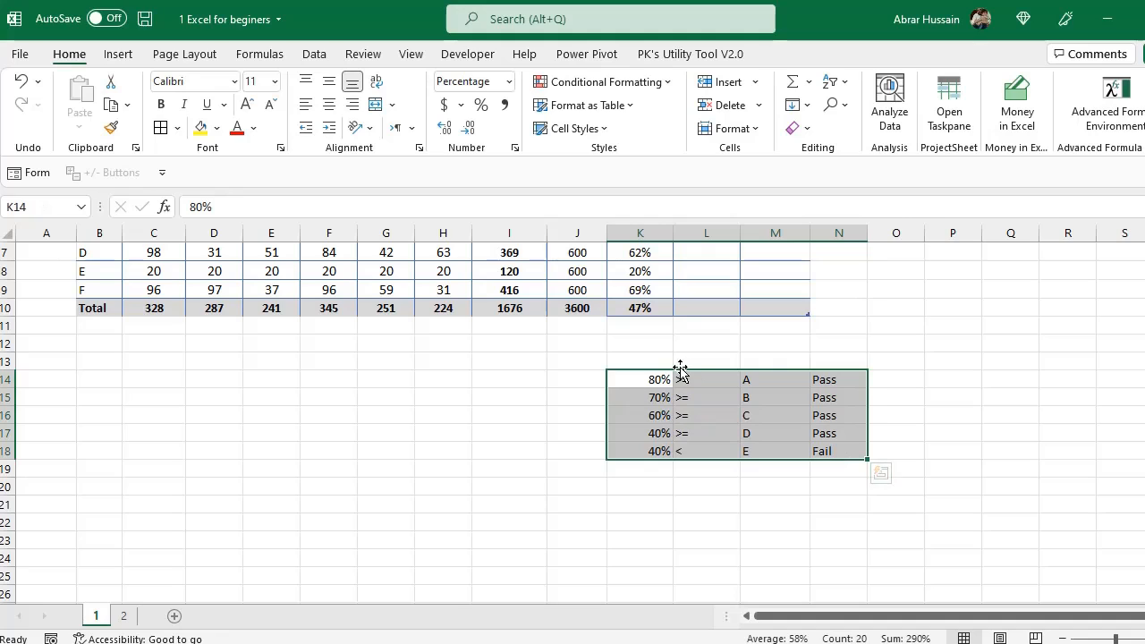
scroll(685, 437, "up", 1)
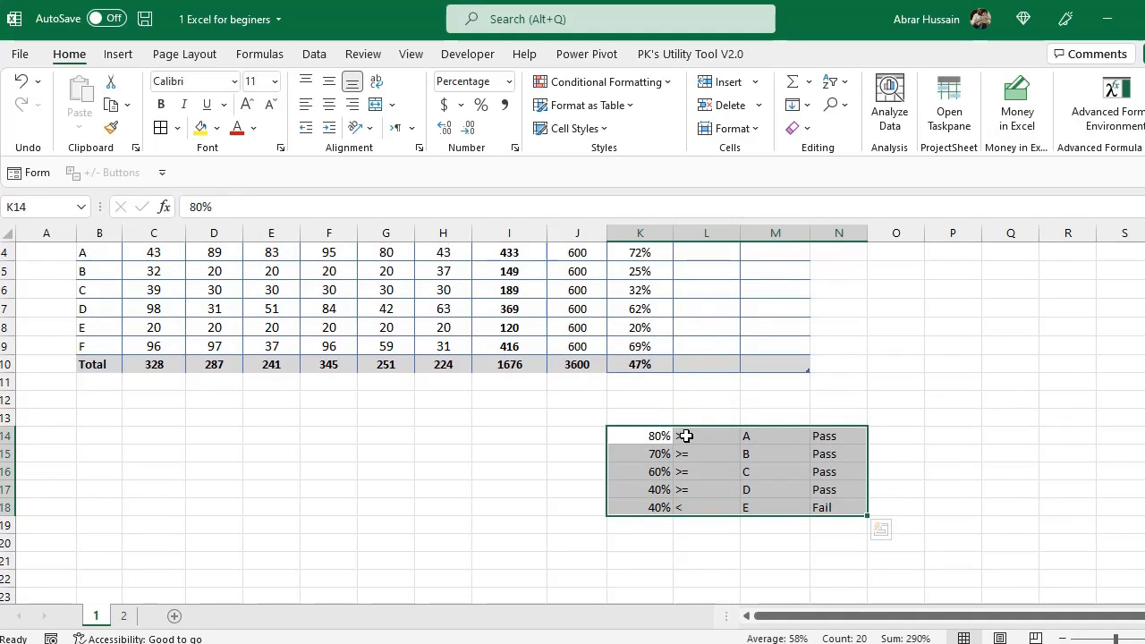
scroll(686, 435, "up", 1)
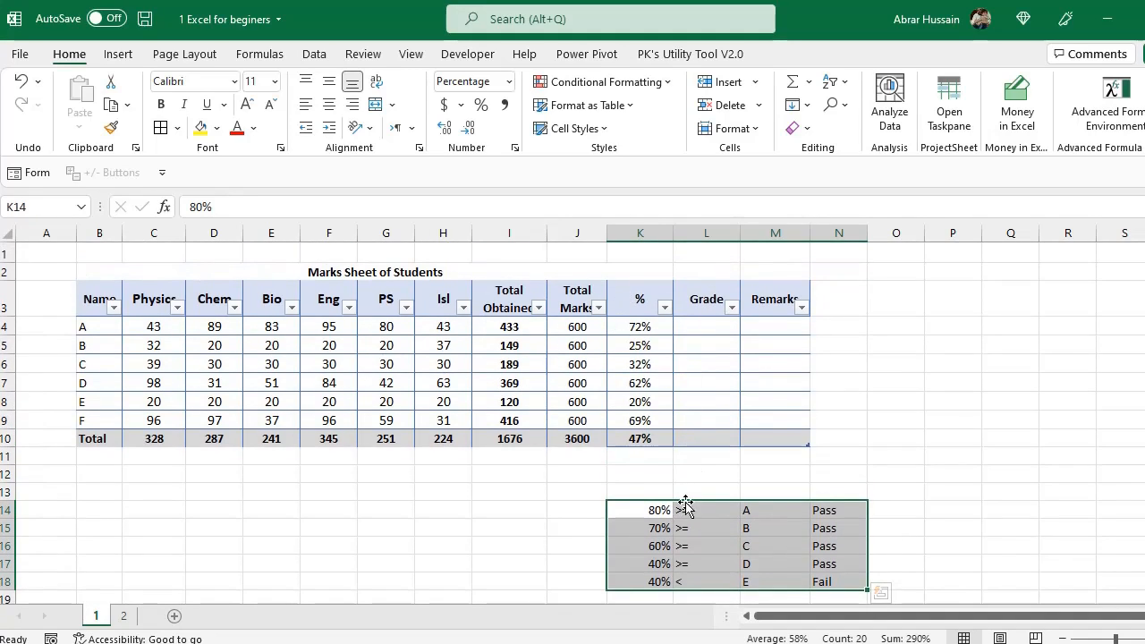
left_click_drag(687, 503, 948, 347)
left_click(956, 329)
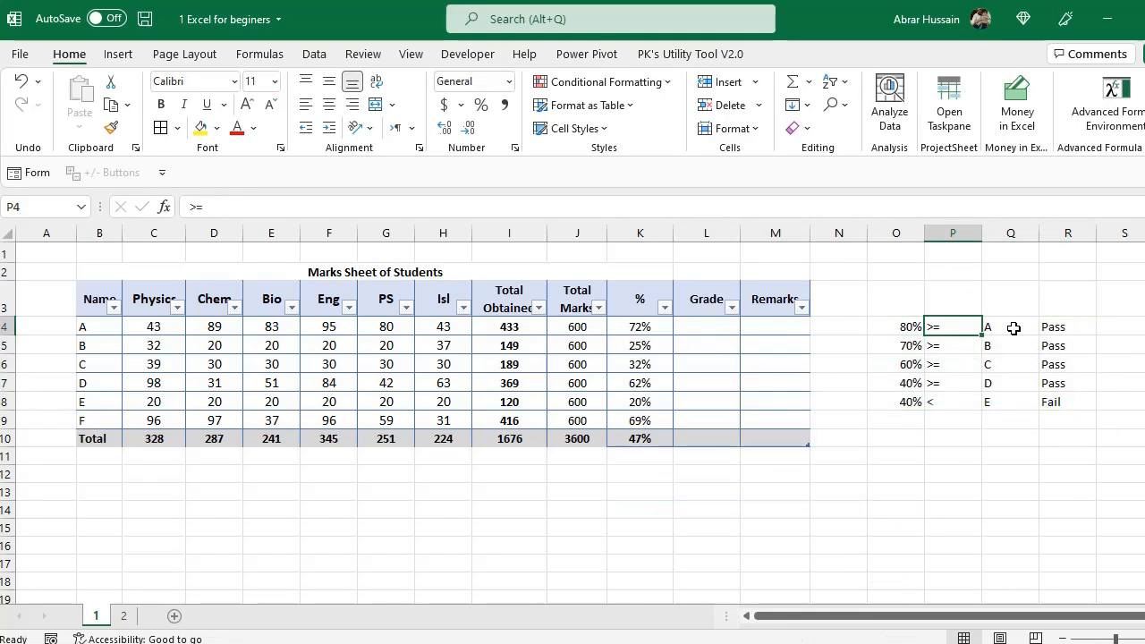
Step: Review the thresholds, grades and Pass/Fail remarks in O4:R8 against the empty Grade and Remarks columns
left_click(1013, 328)
left_click(1048, 363)
left_click(1014, 403)
left_click(907, 383)
left_click(920, 329)
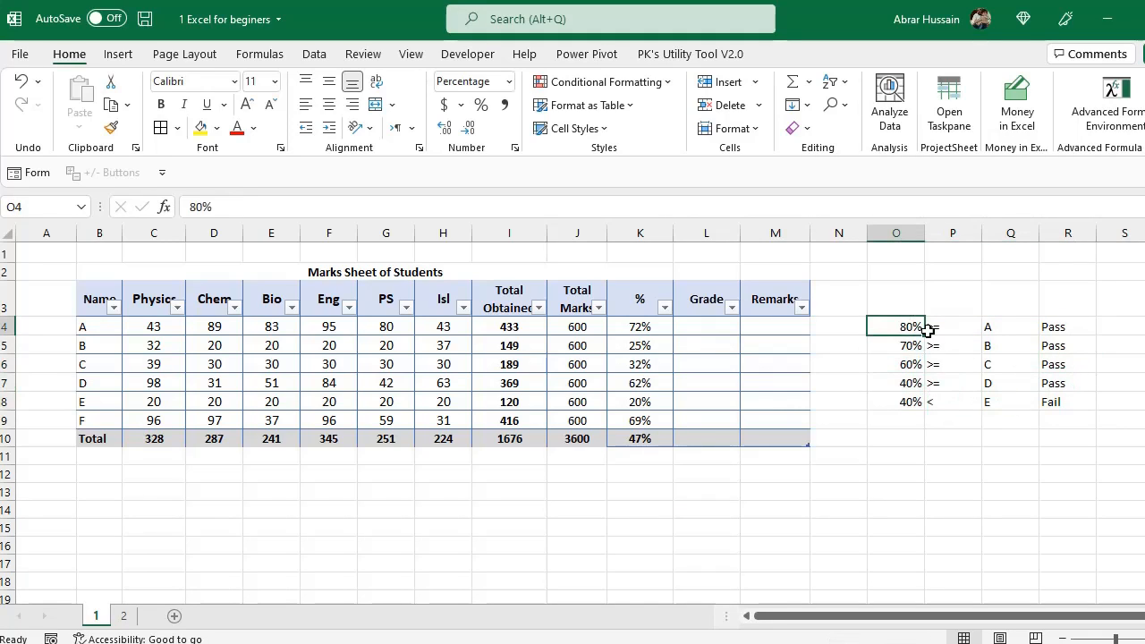
left_click(699, 327)
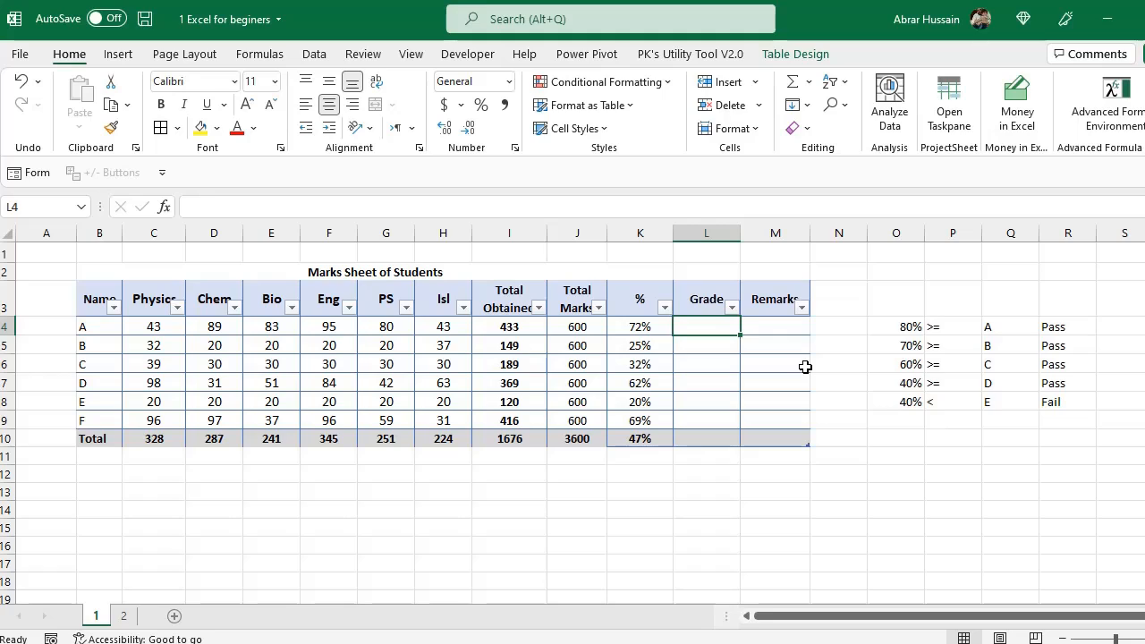
key("Right")
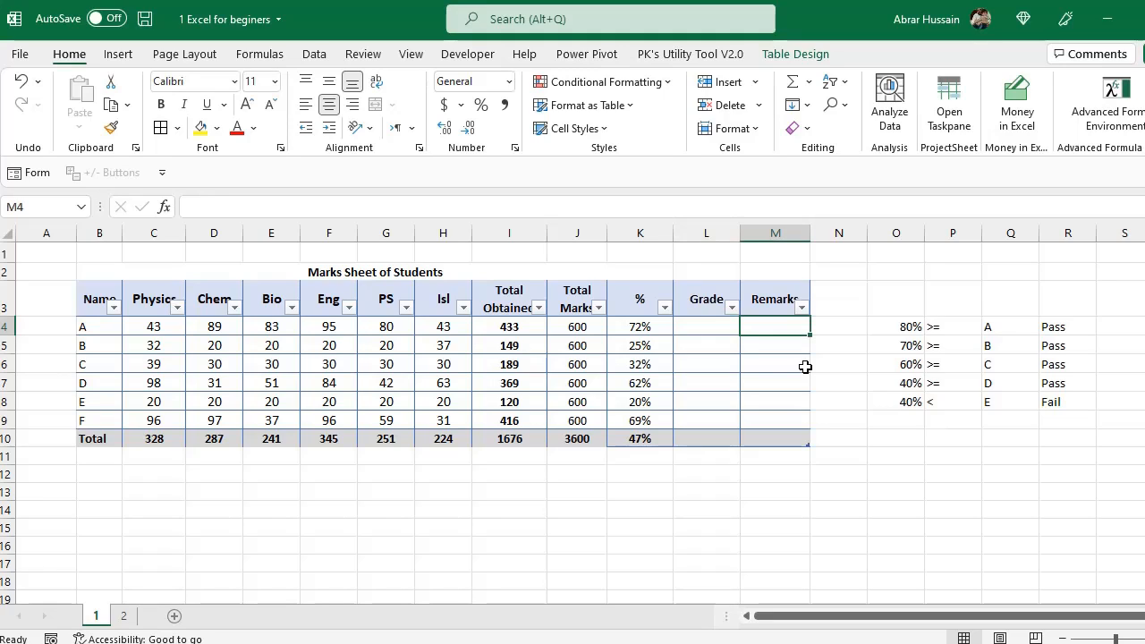
key("Left")
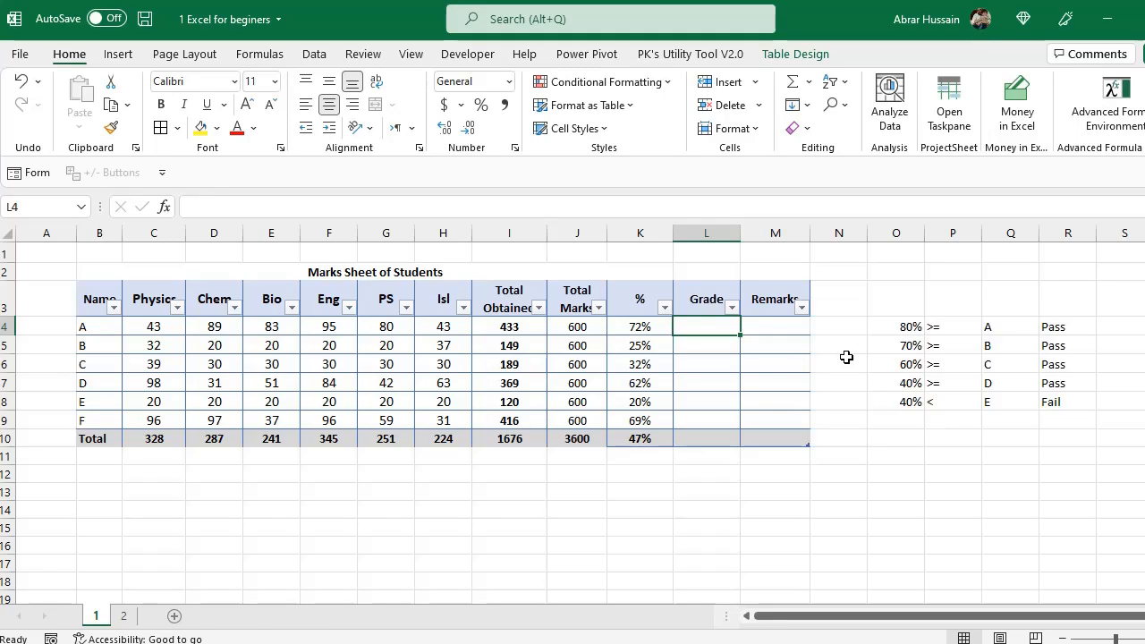
left_click_drag(989, 333, 990, 402)
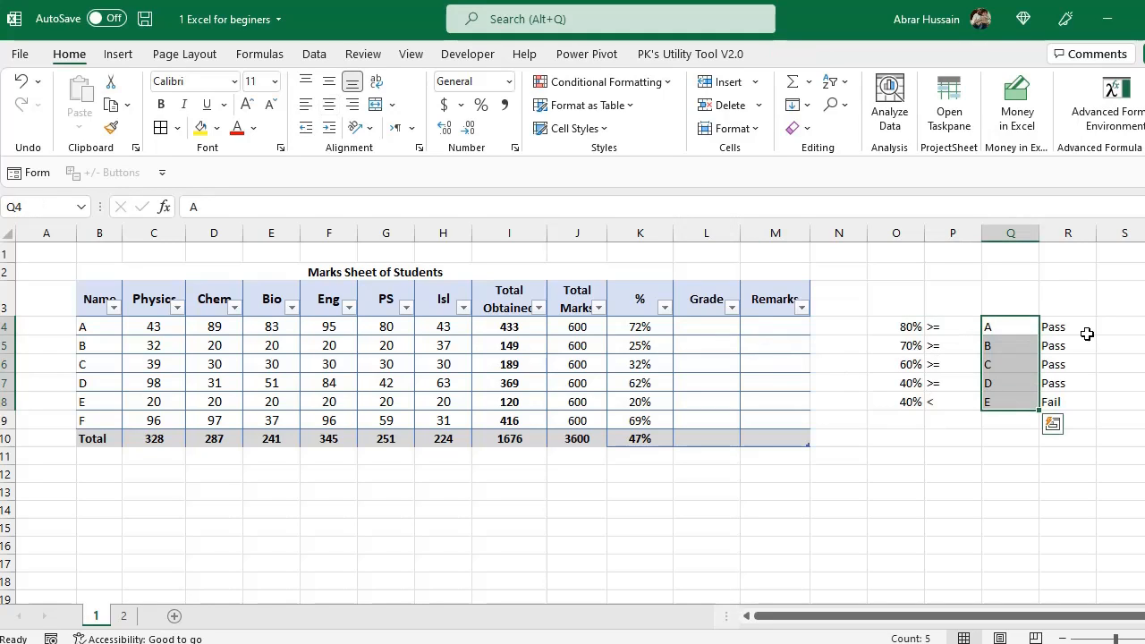
left_click(1059, 331)
left_click_drag(1059, 331, 1051, 401)
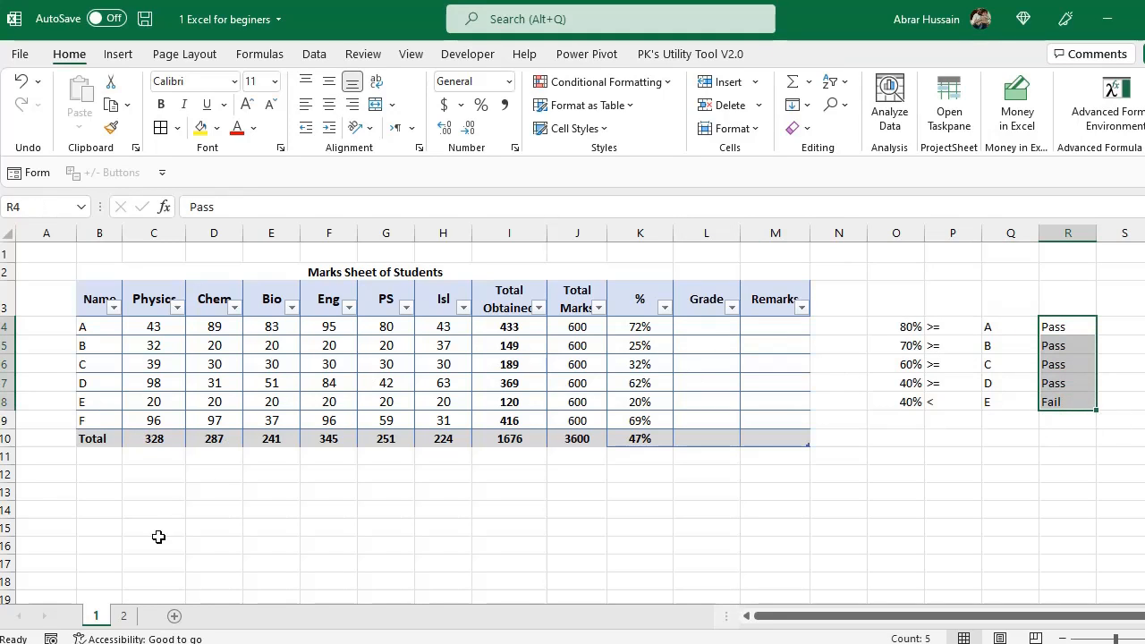
Step: Look over the monthly wage table and the Week 1 hourly pay table on sheet 2
left_click(124, 618)
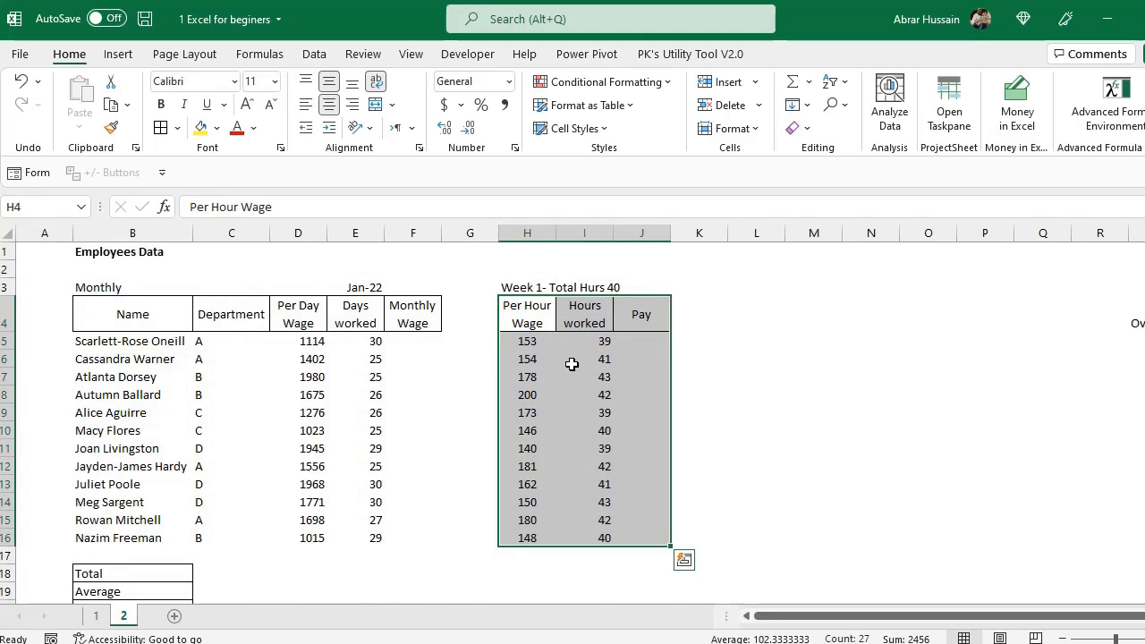
left_click_drag(149, 315, 396, 538)
left_click_drag(525, 311, 644, 361)
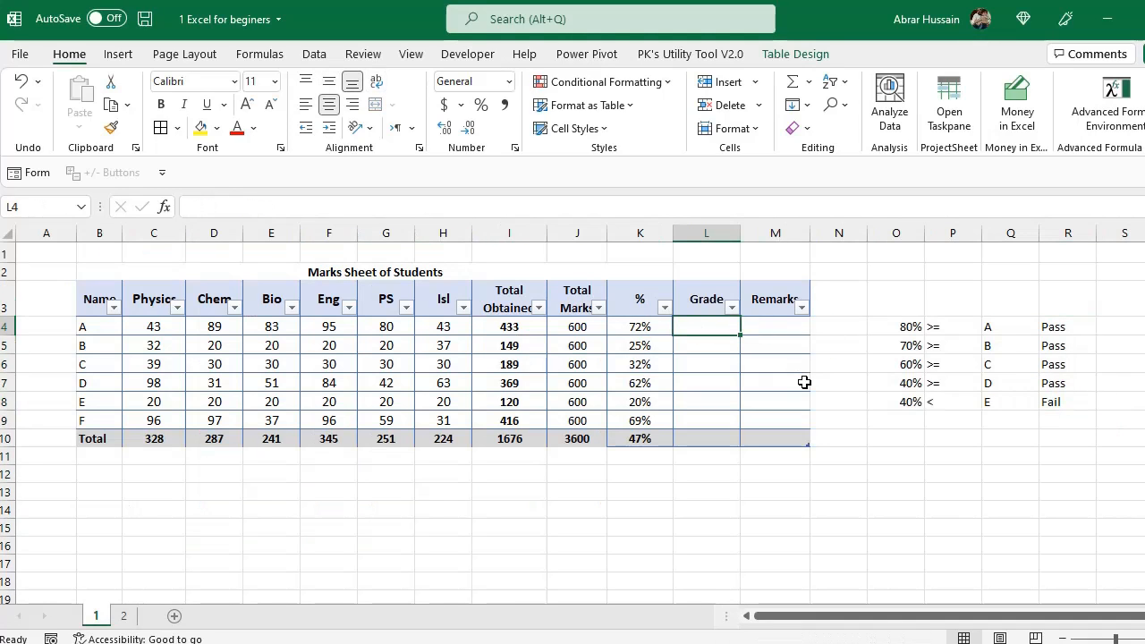
Step: Begin the Grade formula in L4 with IF(K4>=80%,"A", as its first condition
type("=")
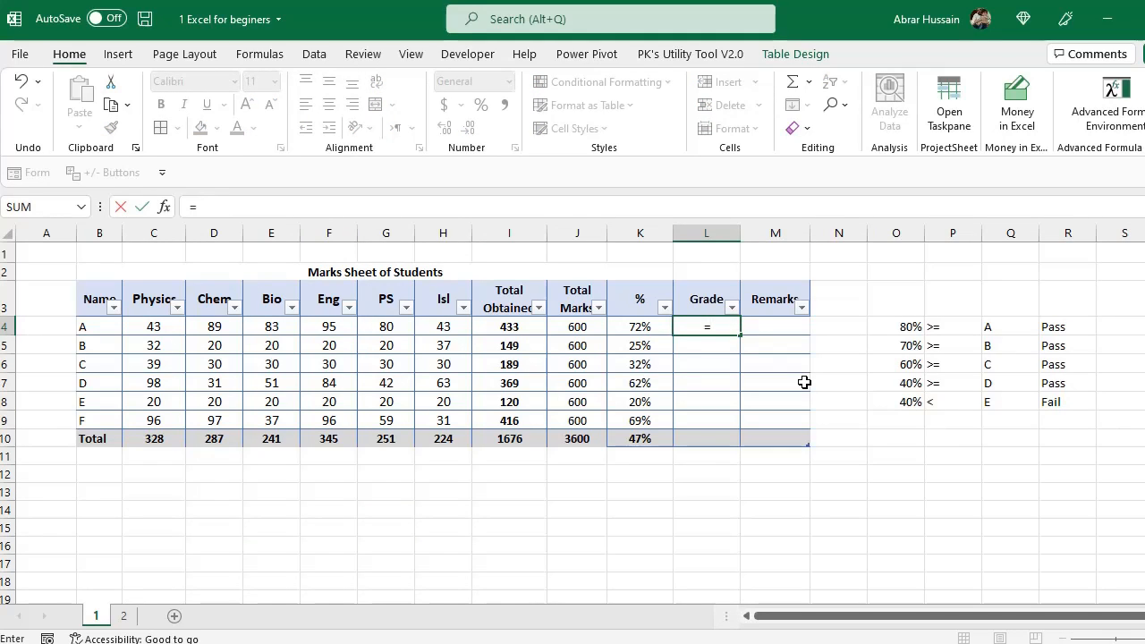
type("IF(")
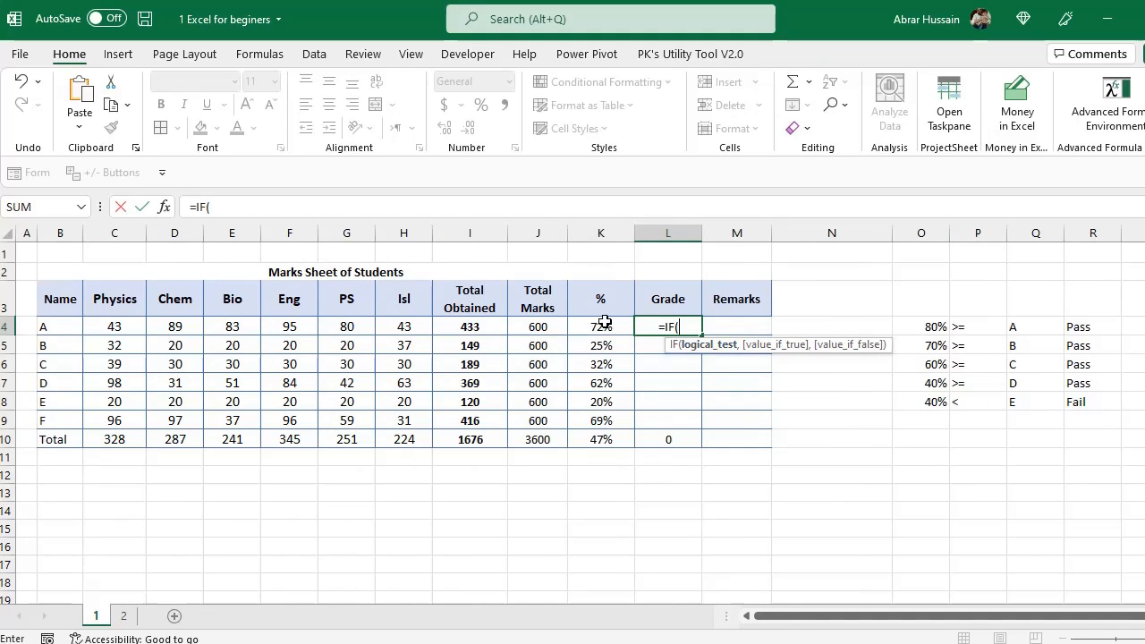
left_click(598, 323)
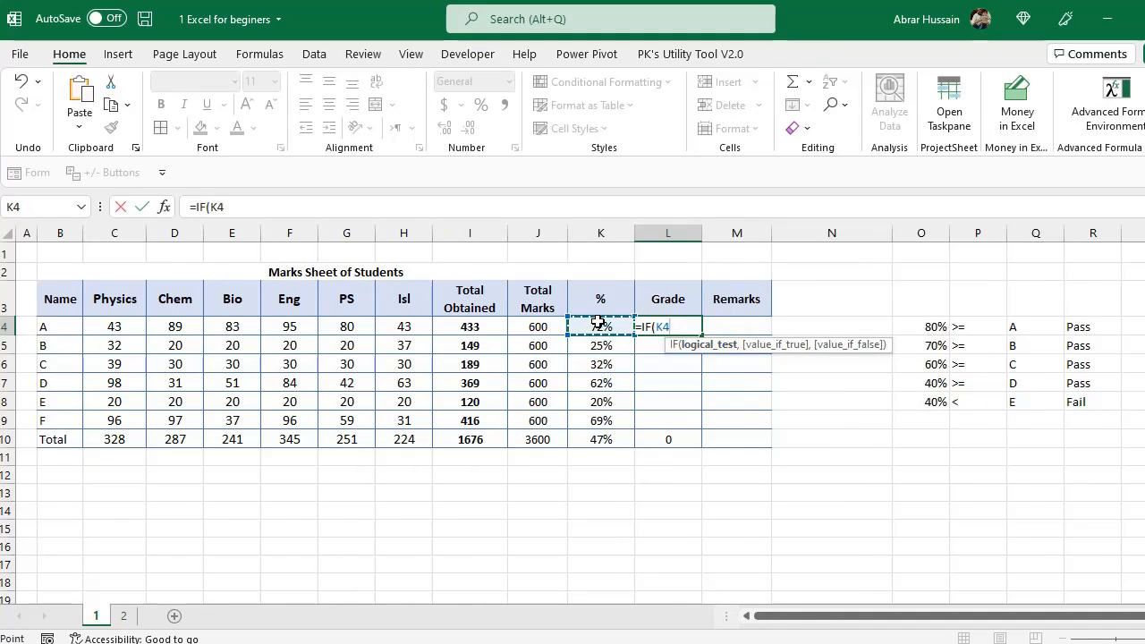
type(">")
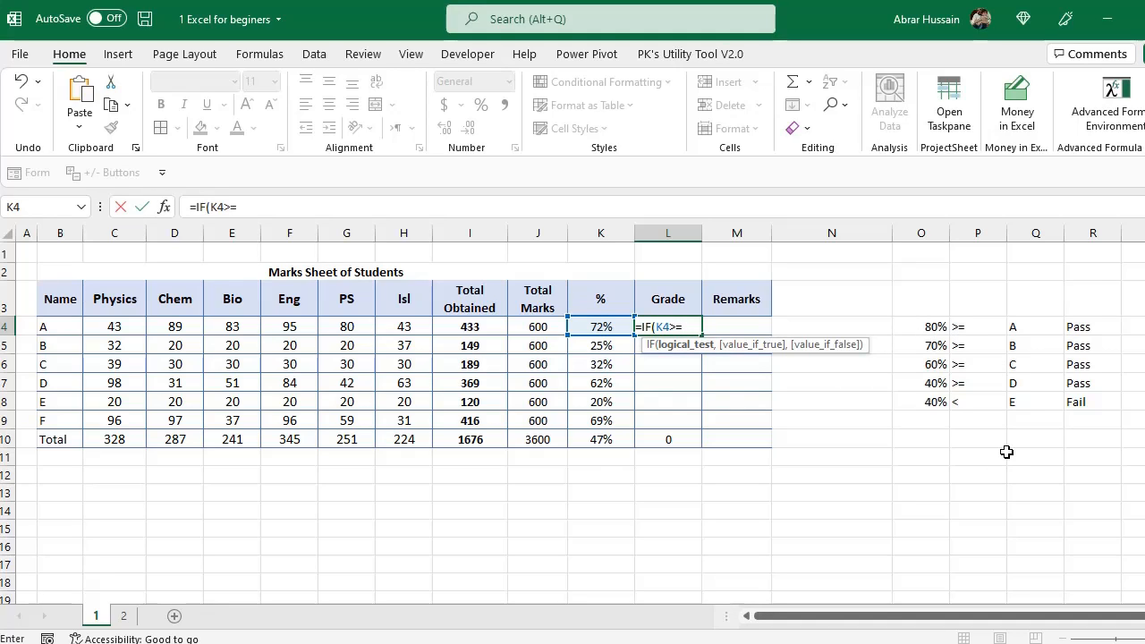
type("=80%")
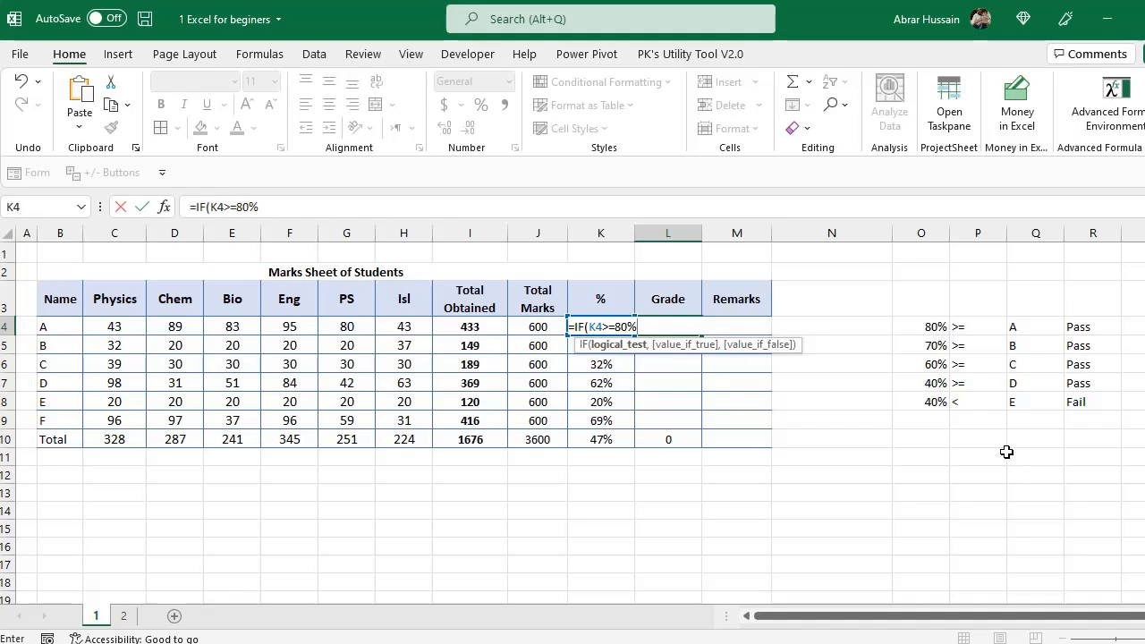
type(",")
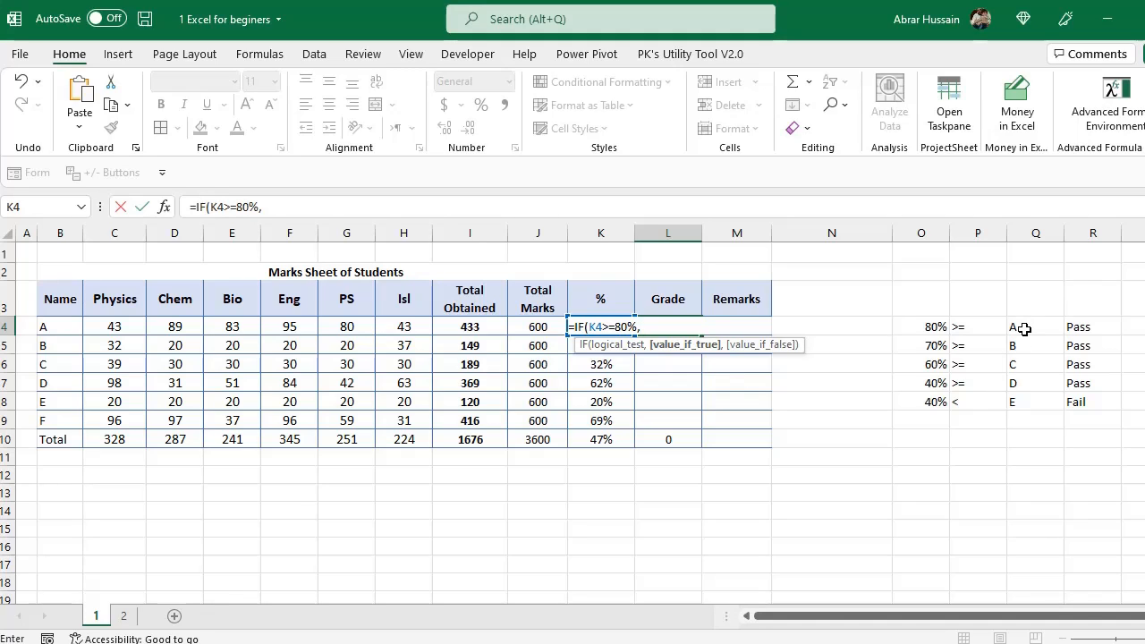
type("\"A\",")
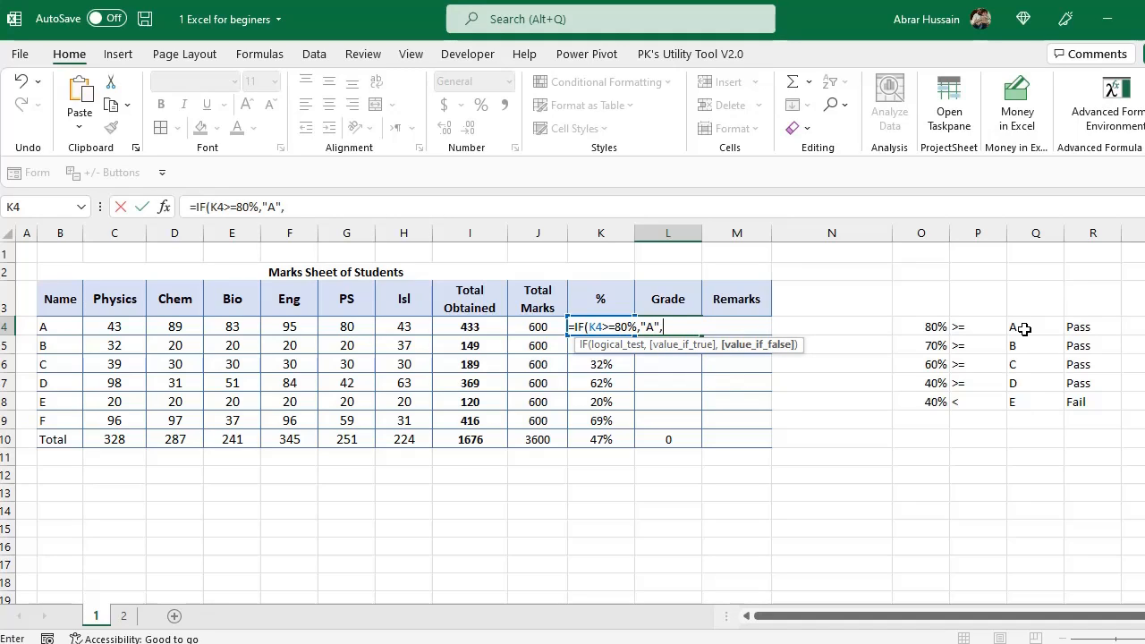
Step: Nest a second IF in the L4 formula that tests K4>=70% and returns "B"
type("IF(")
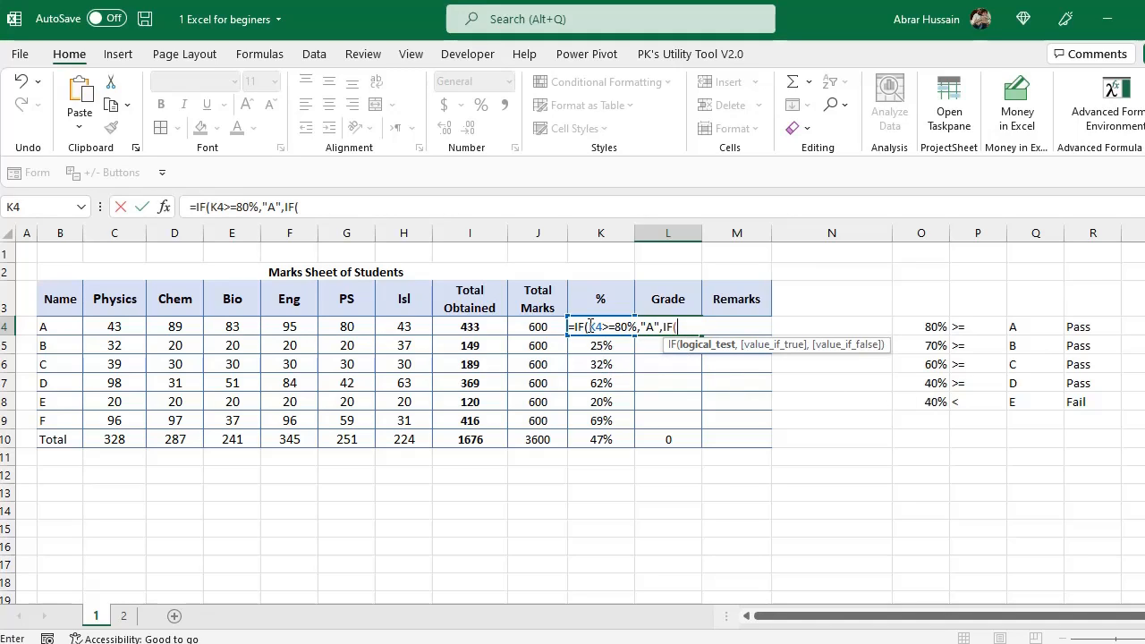
left_click_drag(589, 326, 605, 326)
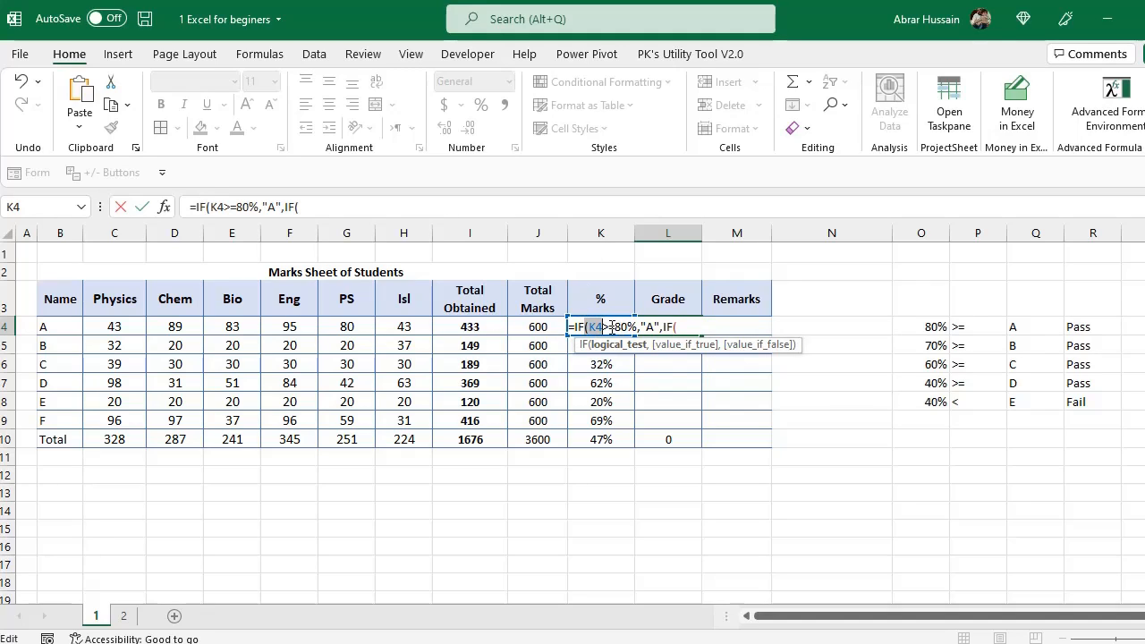
left_click(688, 328)
type("K4")
key("ctrl+shift+Left")
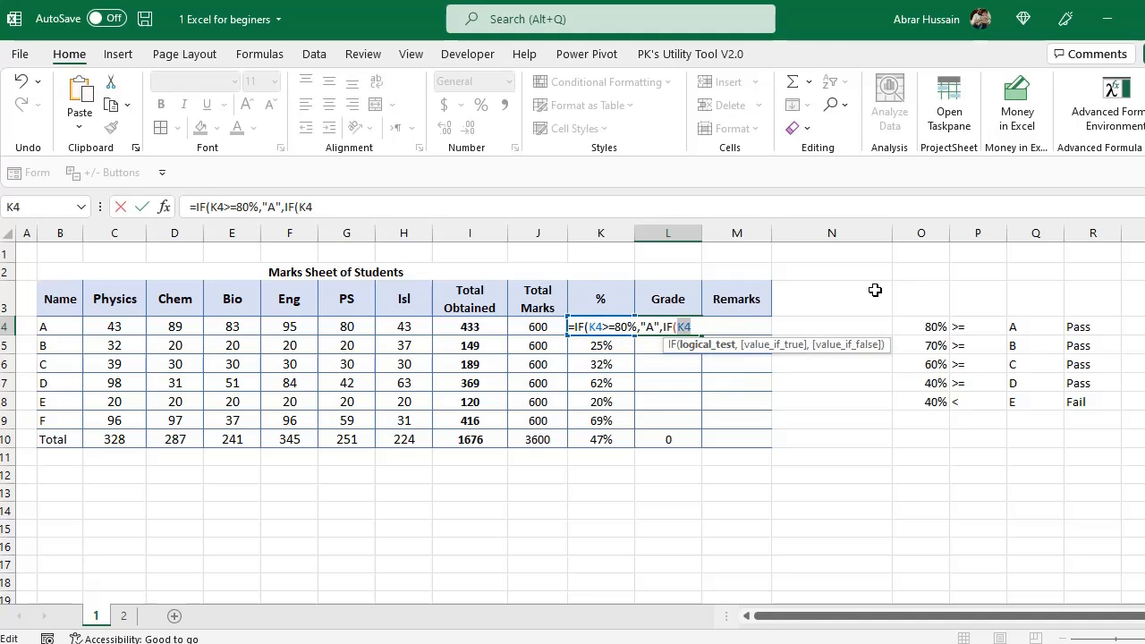
key("Right")
type(">")
key("BackSpace")
type("70%")
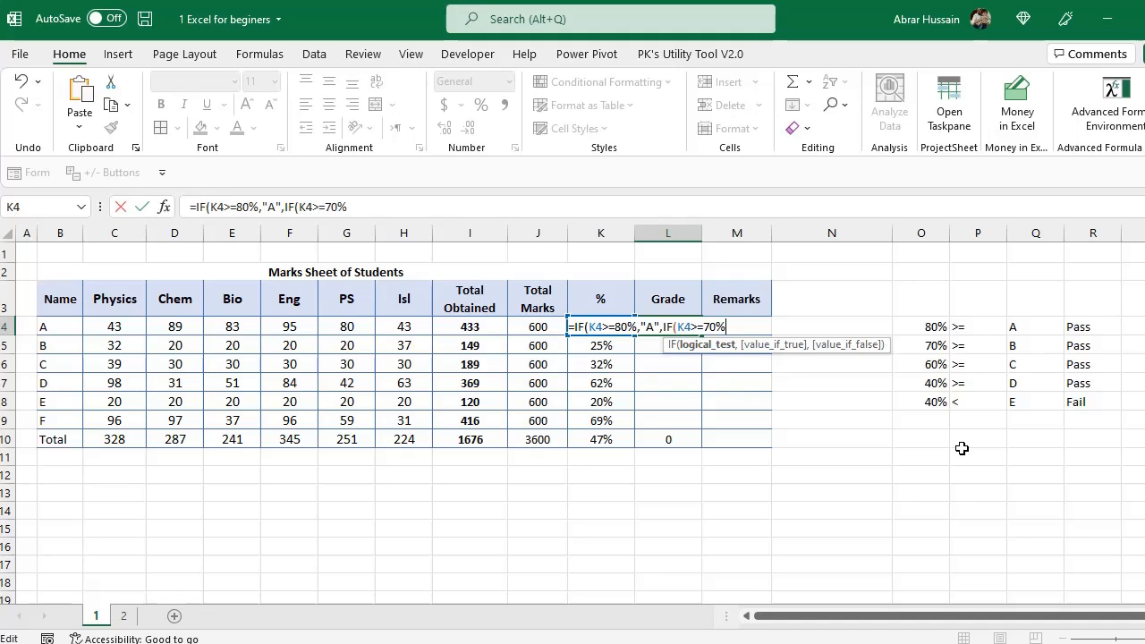
type(",")
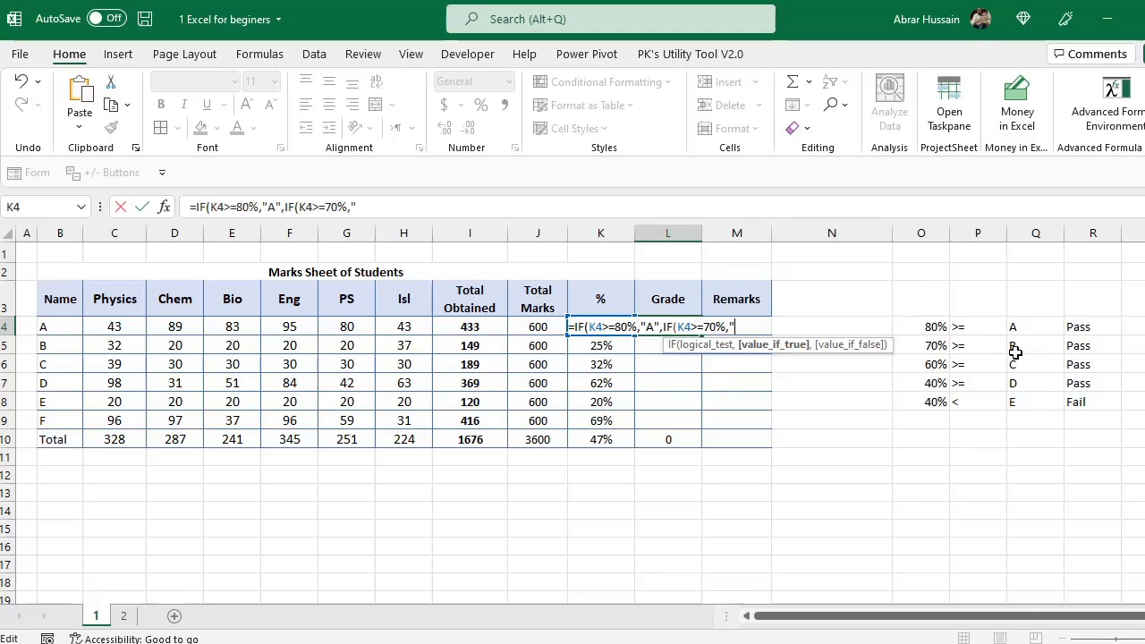
type("\"B\",")
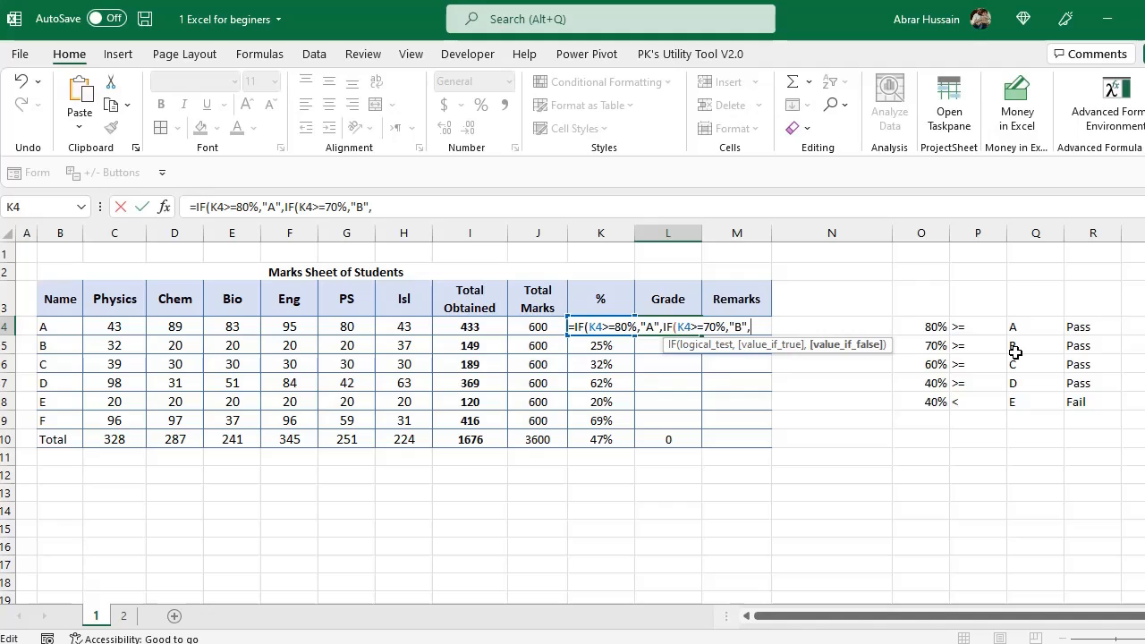
Step: Nest a third IF in the L4 formula that tests K4>=60% and returns "C"
type("IF(")
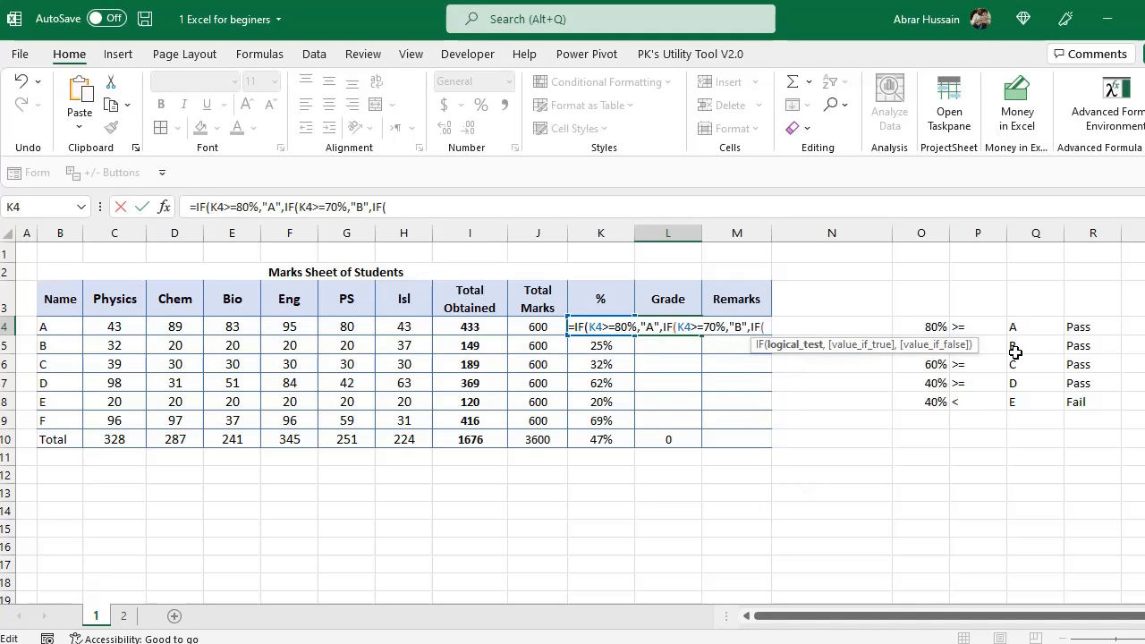
type("K4")
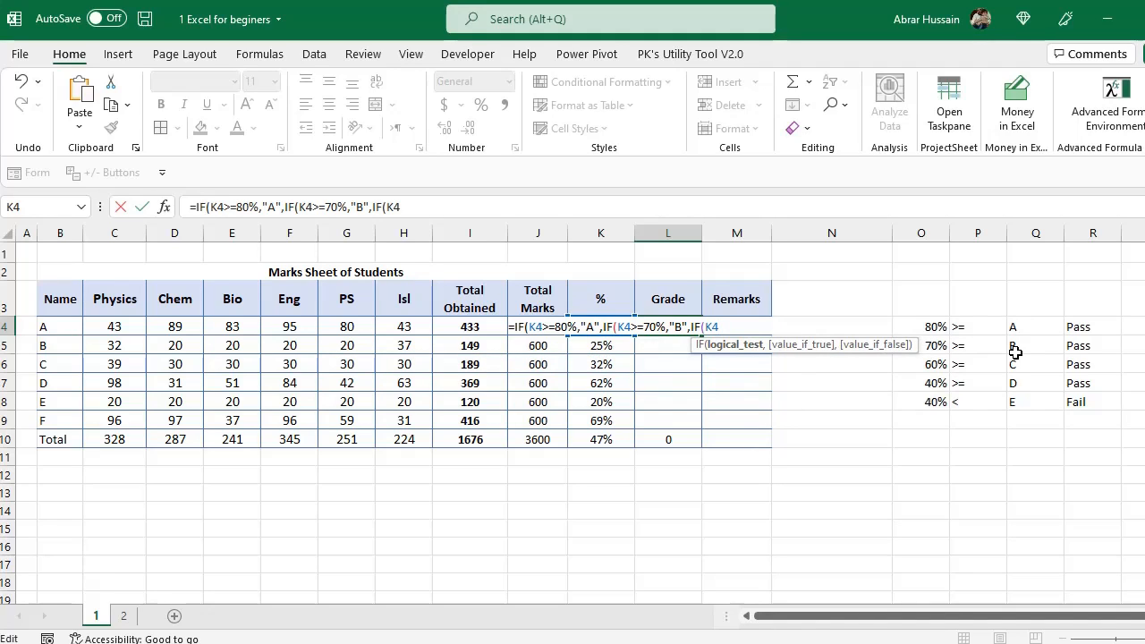
type(">=")
type("60%,")
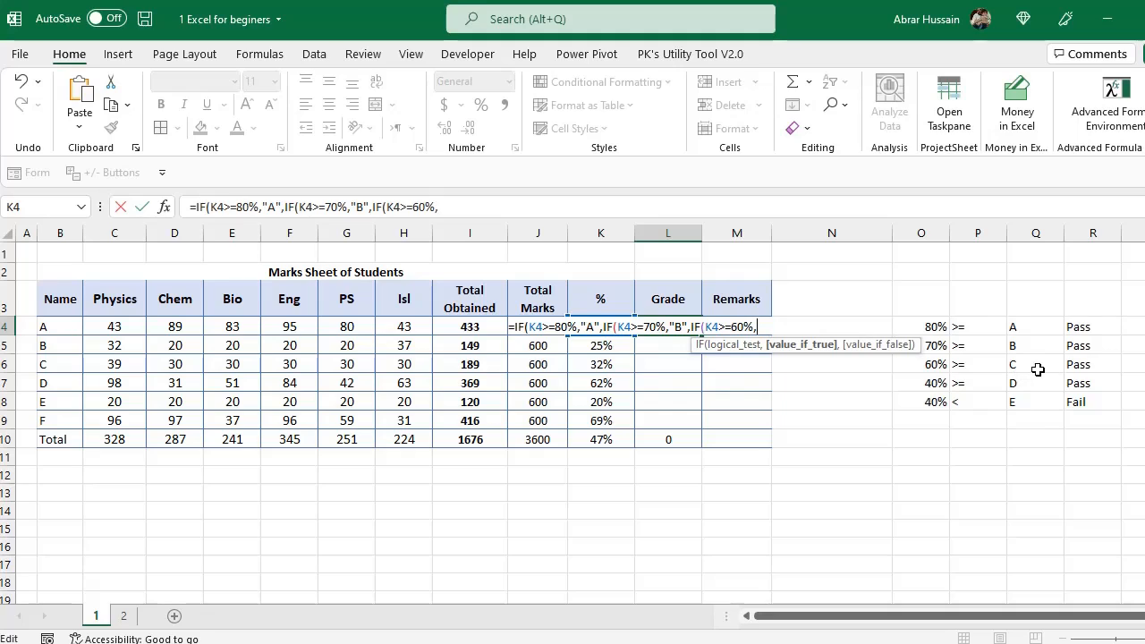
type("\"C\",")
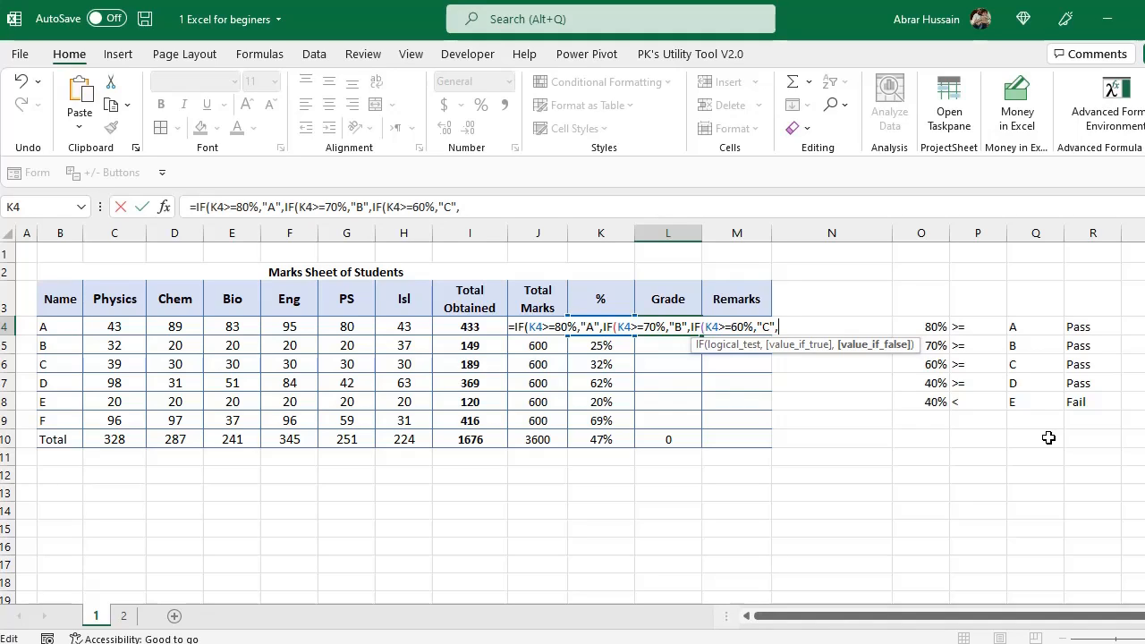
Step: Nest a fourth IF in the L4 formula that tests K4>=40% and returns "D", otherwise "E", and close its bracket
type("IF(")
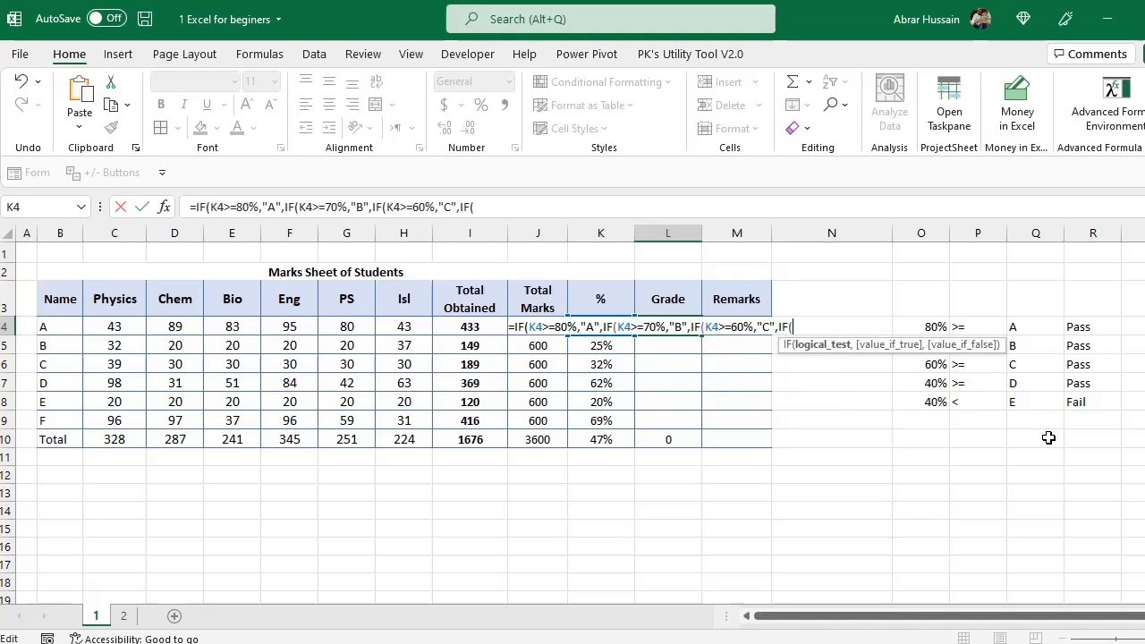
type("K4>=40%,")
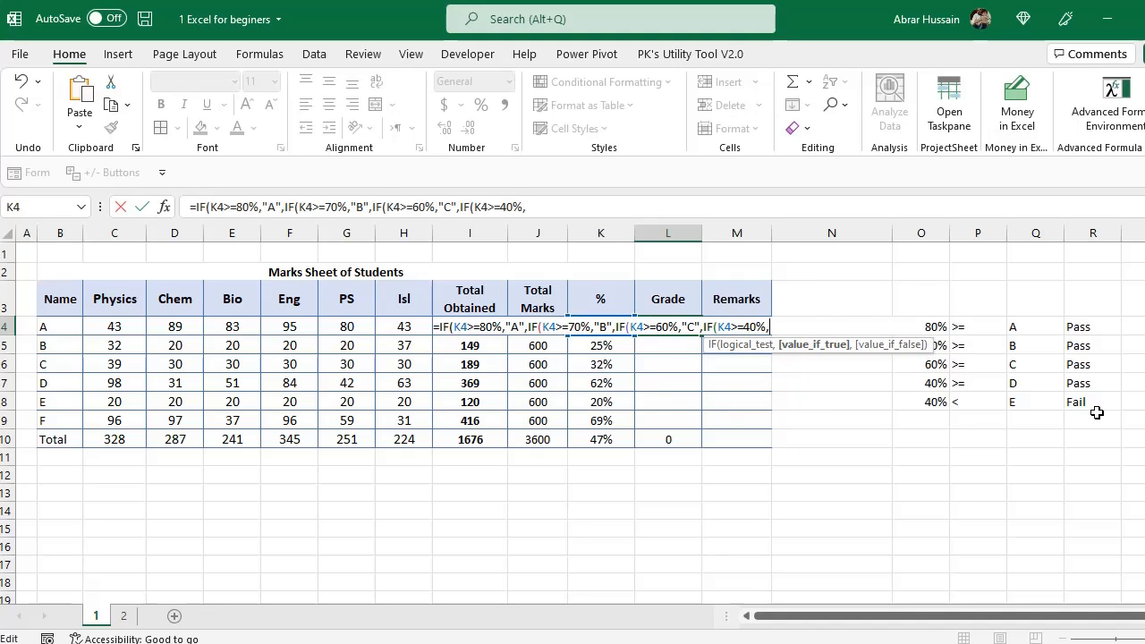
type("\"D\",\"E")
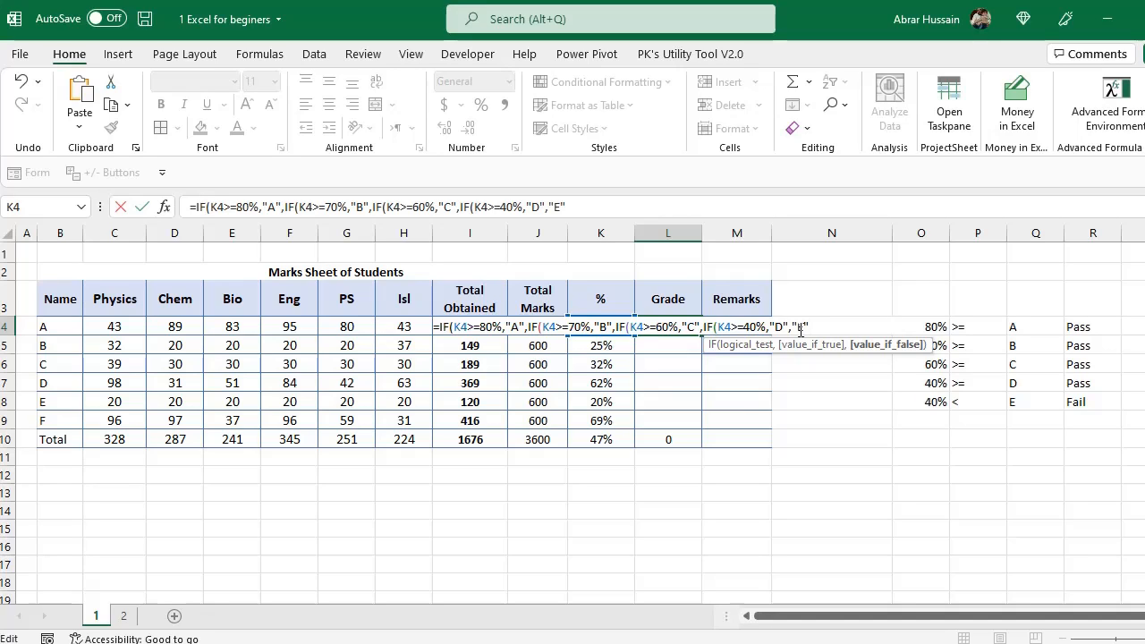
type(")")
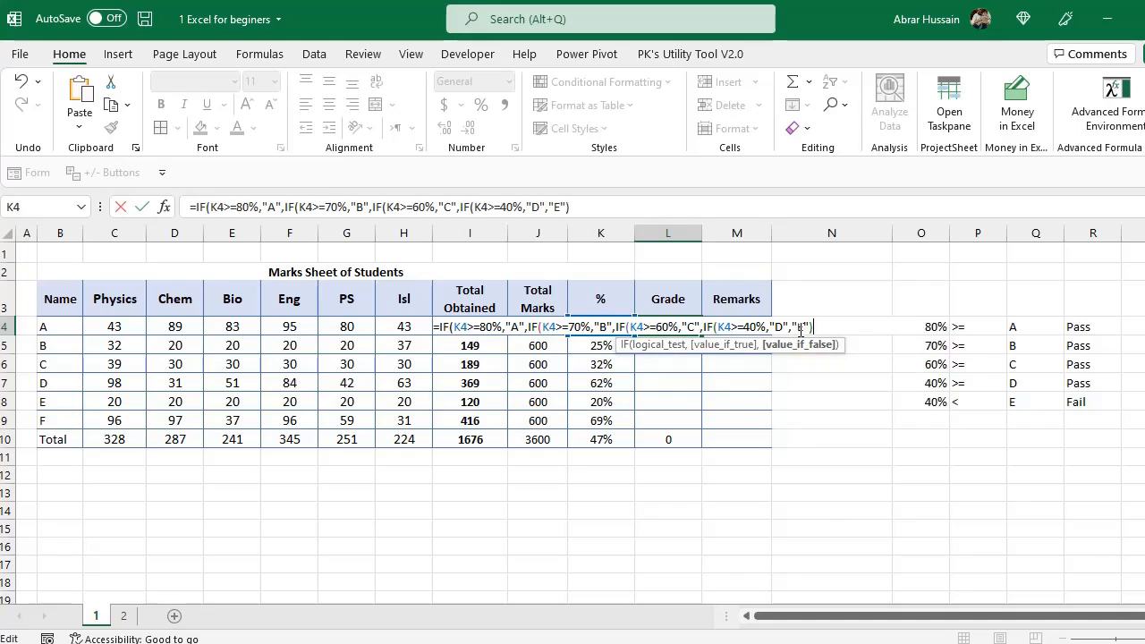
Step: Check the opening brackets of the four IFs in L4, close the remaining three brackets and commit the formula
left_click(450, 327)
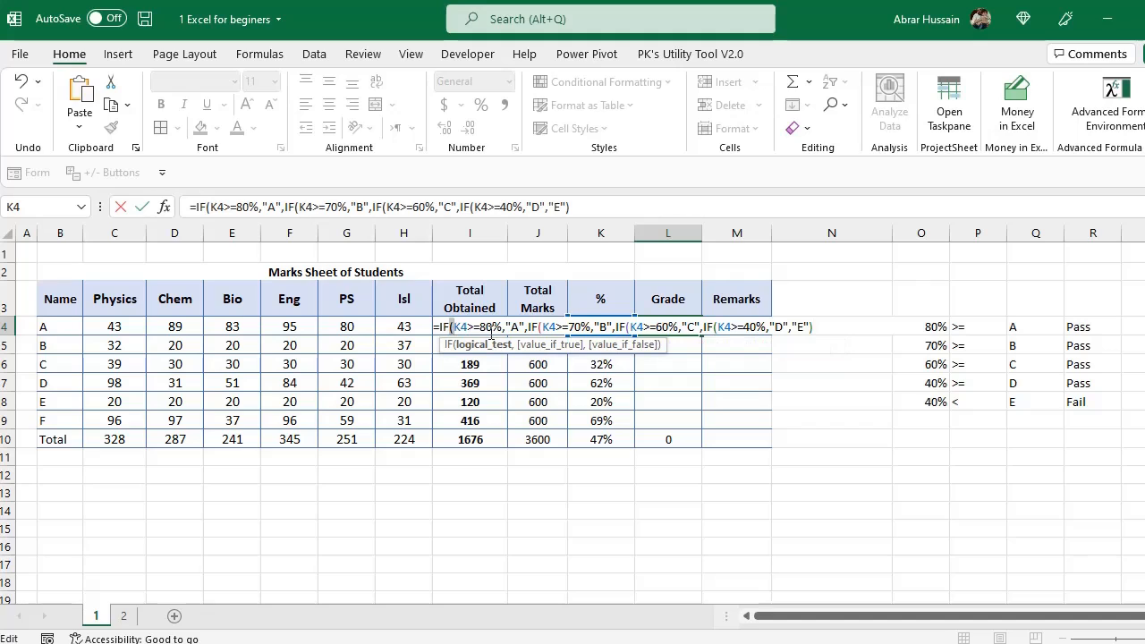
left_click(543, 327)
left_click(628, 328)
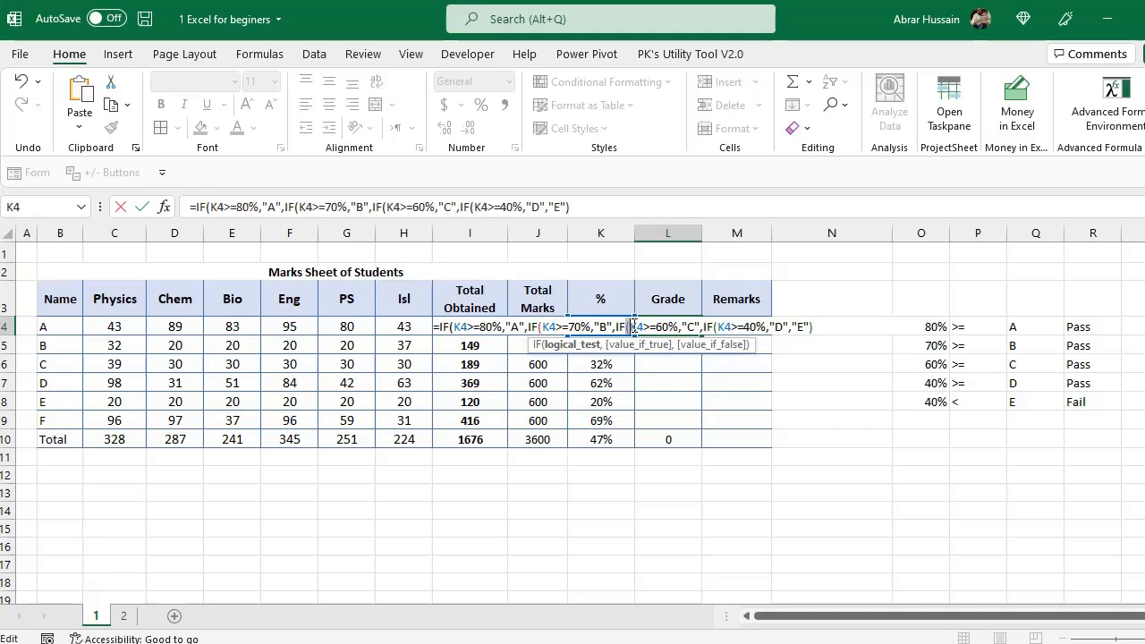
left_click(717, 327)
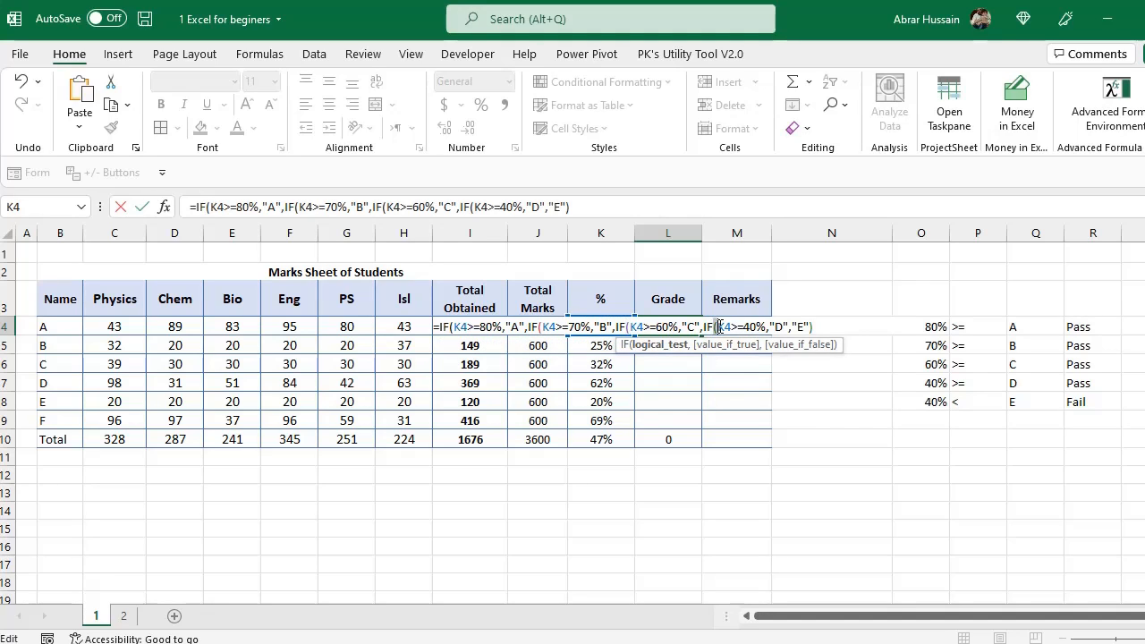
left_click(844, 329)
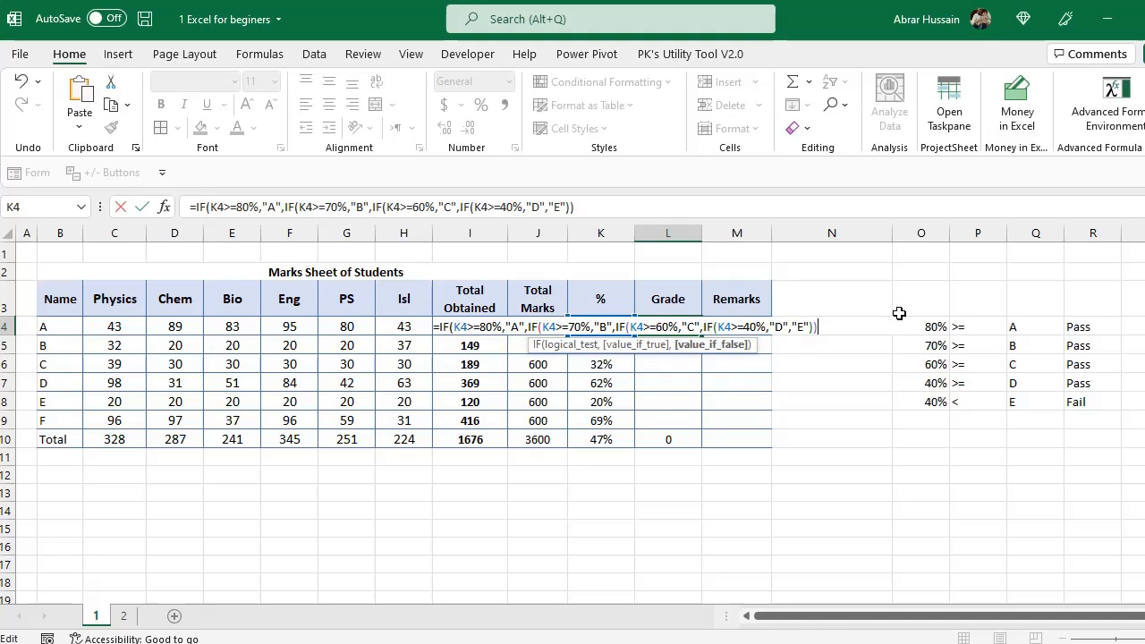
type("))")
key("Return")
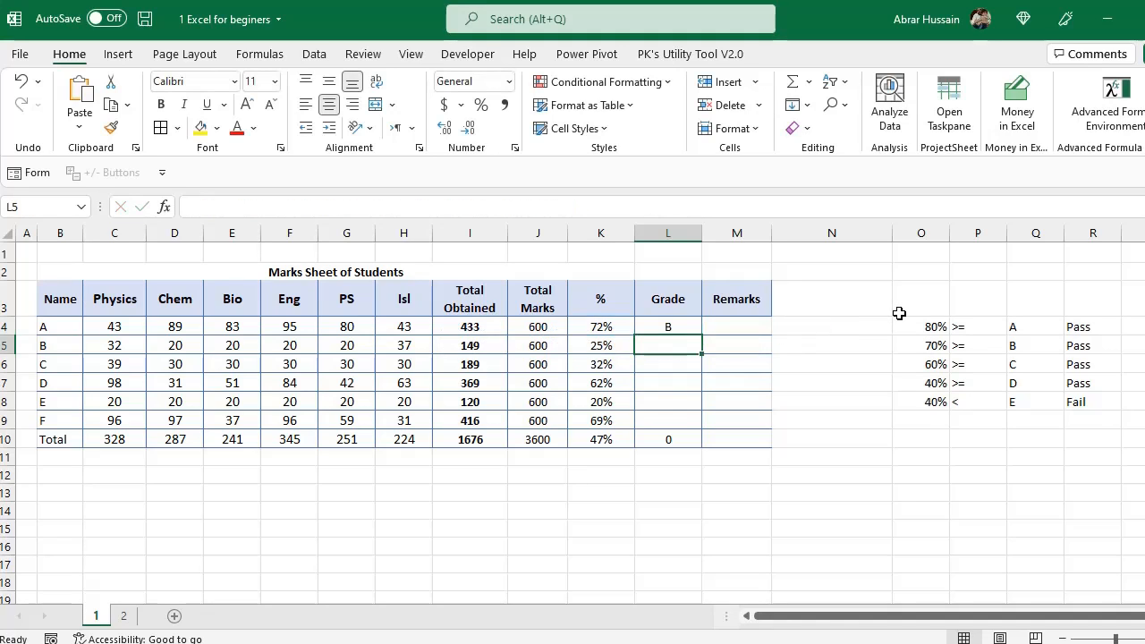
Step: Fill the Grade formula from L4 down to L9 and clear the Total row's Grade cell L10
key("Up")
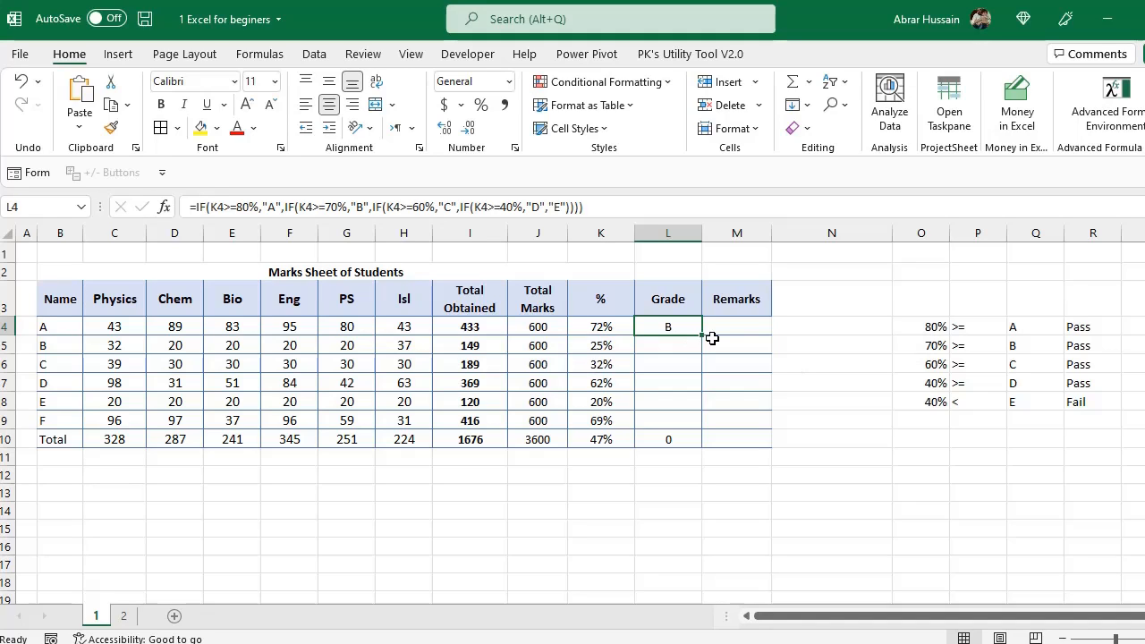
left_click_drag(702, 336, 705, 427)
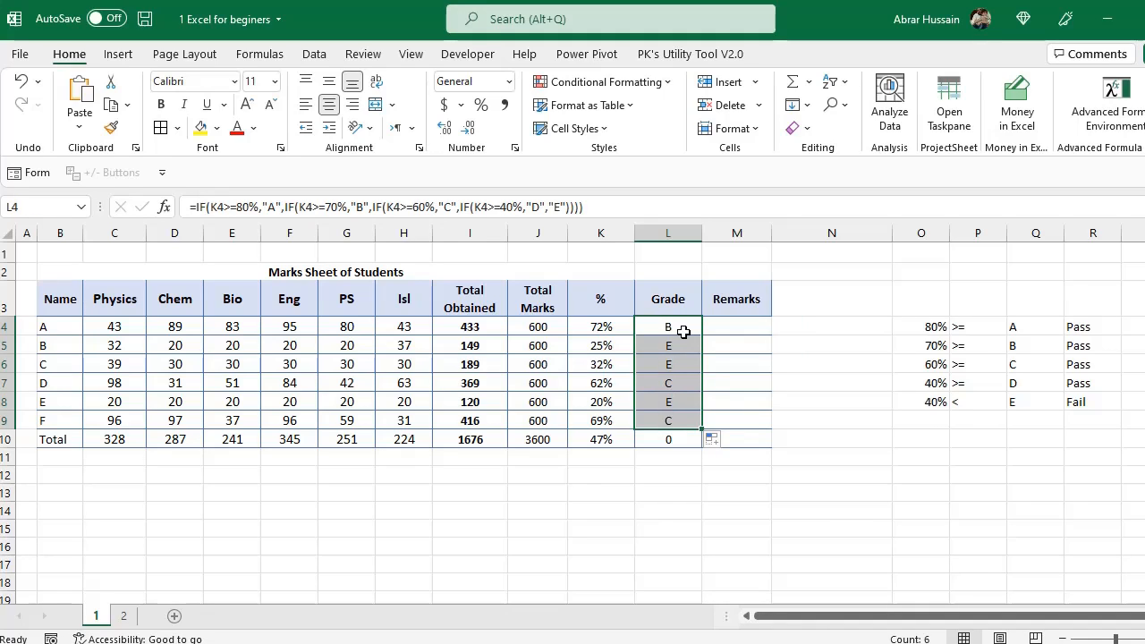
left_click(607, 345)
left_click(605, 367)
left_click(598, 385)
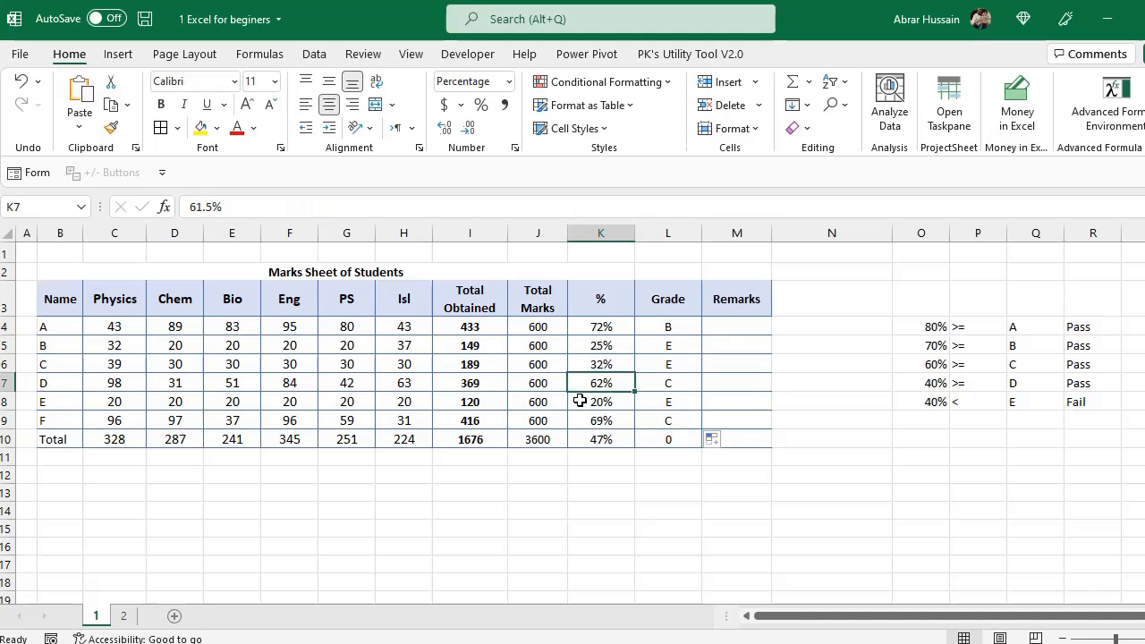
left_click(592, 402)
left_click(624, 424)
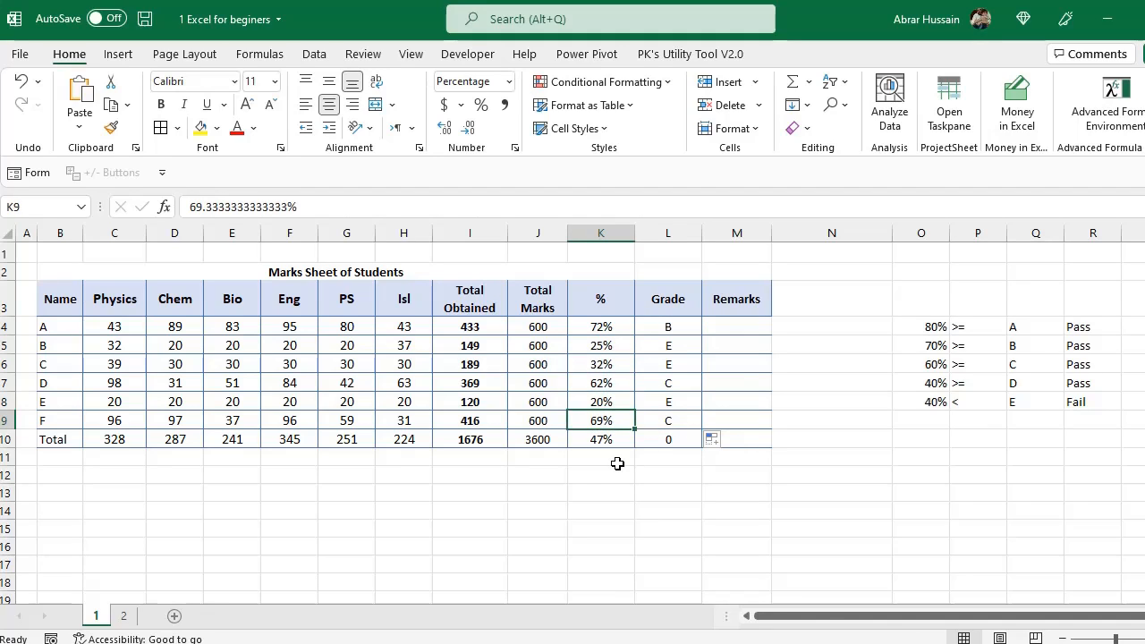
left_click(590, 442)
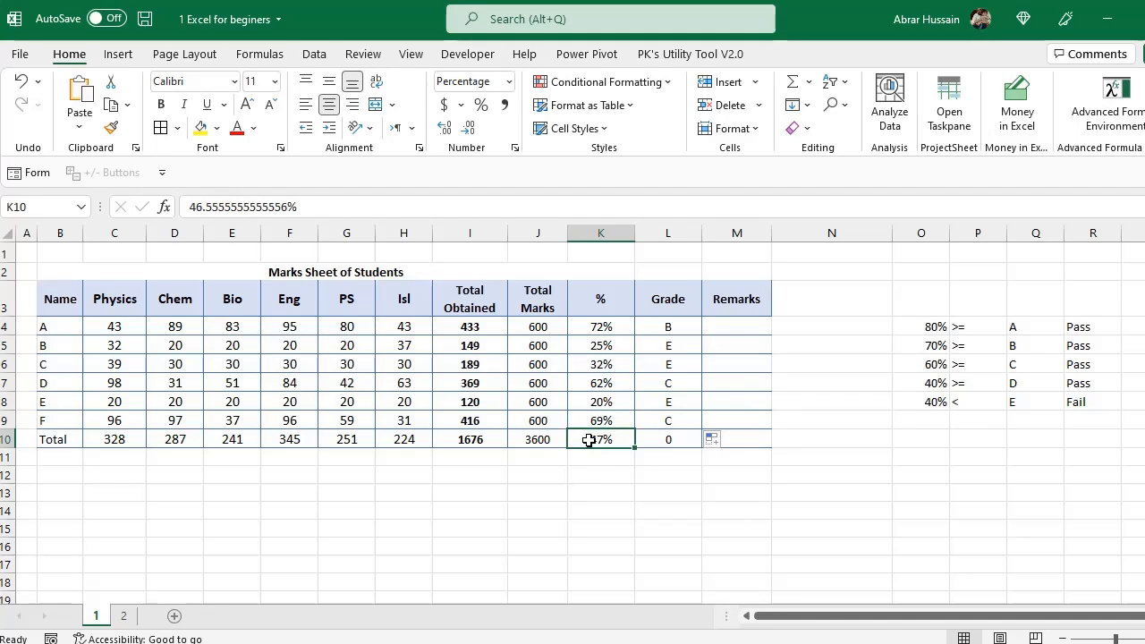
left_click(668, 440)
key("Delete")
Step: Enter an IF formula in the Remarks cell M4 that tests K4>=40% and returns "Pass", otherwise "Fail"
left_click(744, 328)
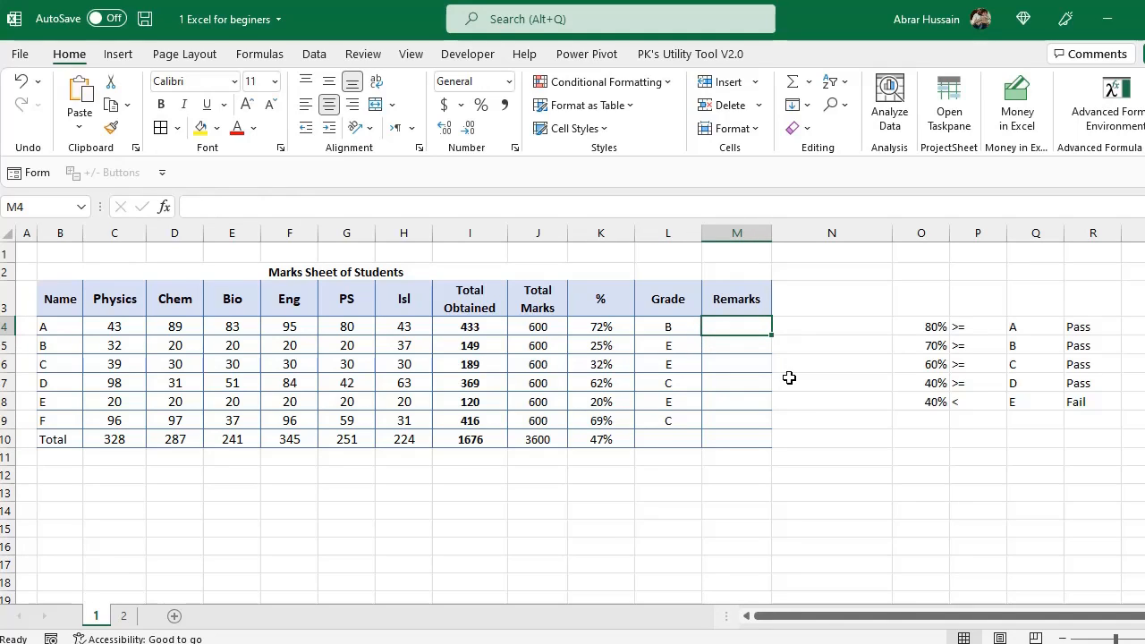
type("=")
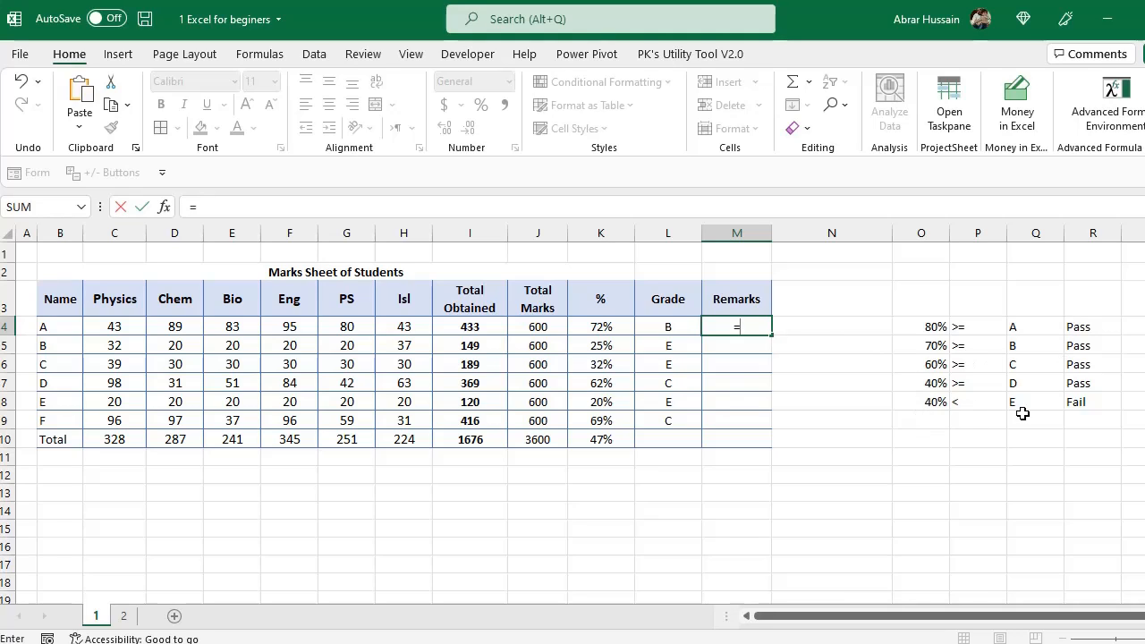
type("IF(")
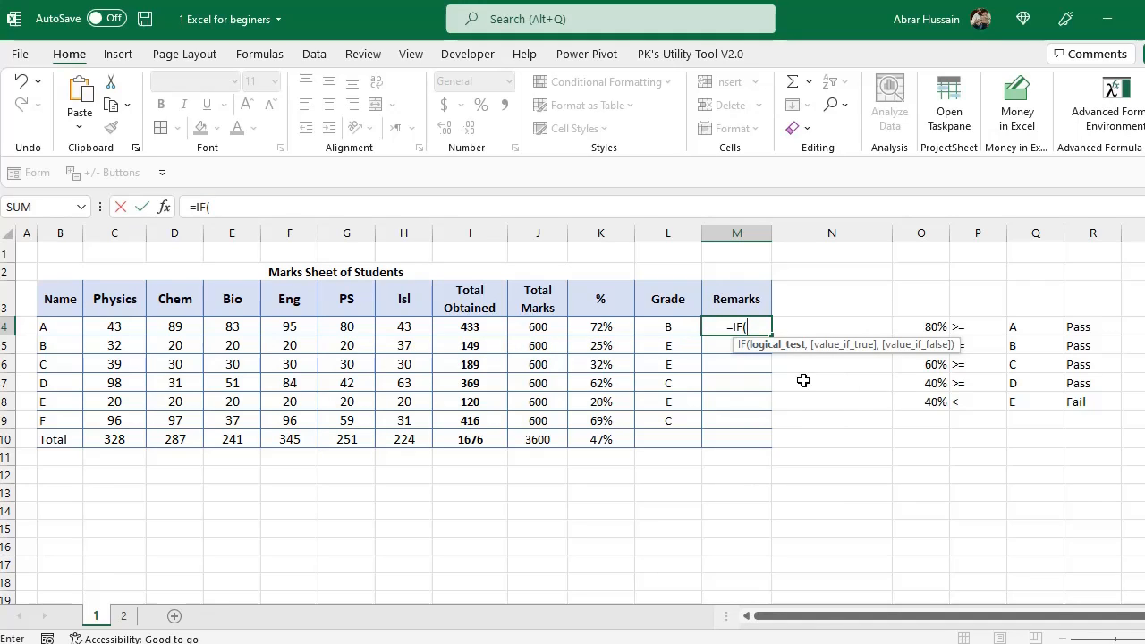
left_click(593, 328)
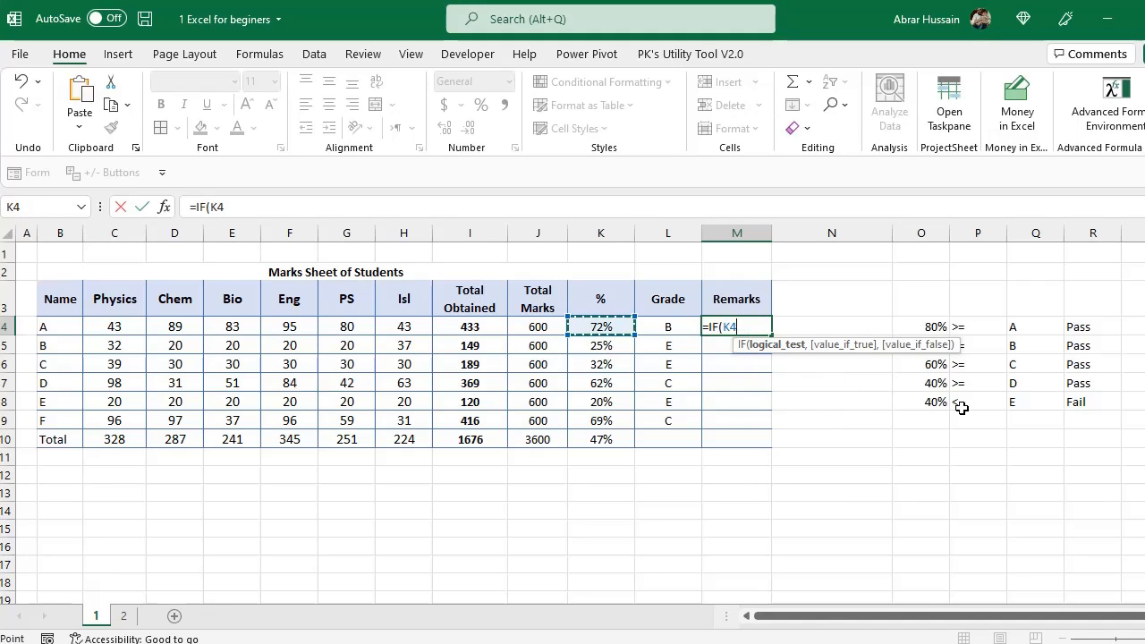
type(">=")
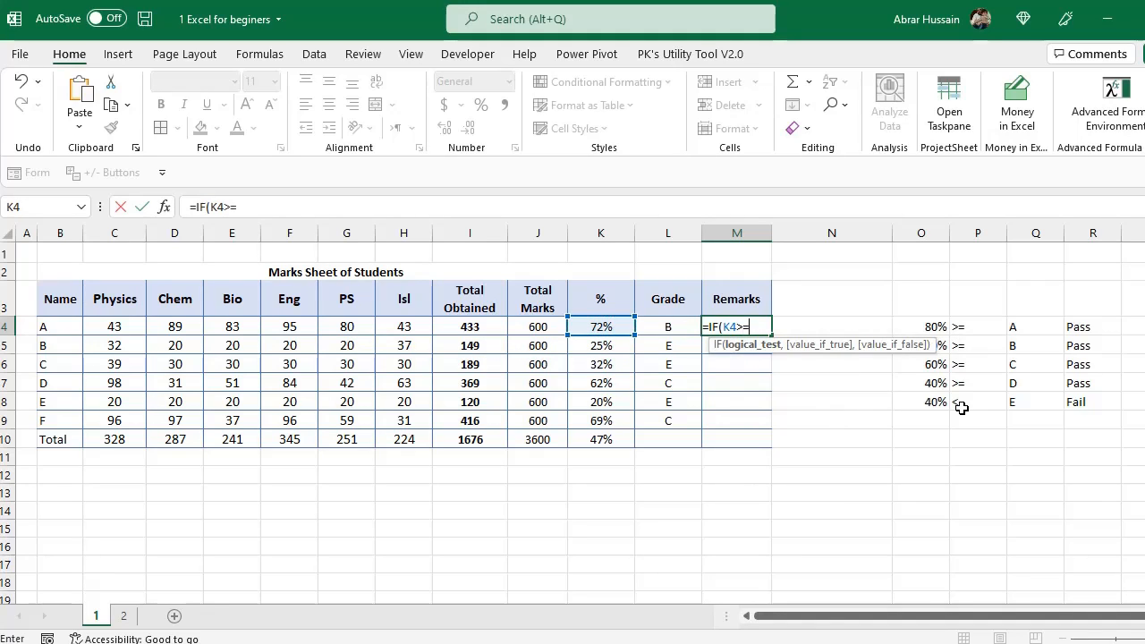
type("40%")
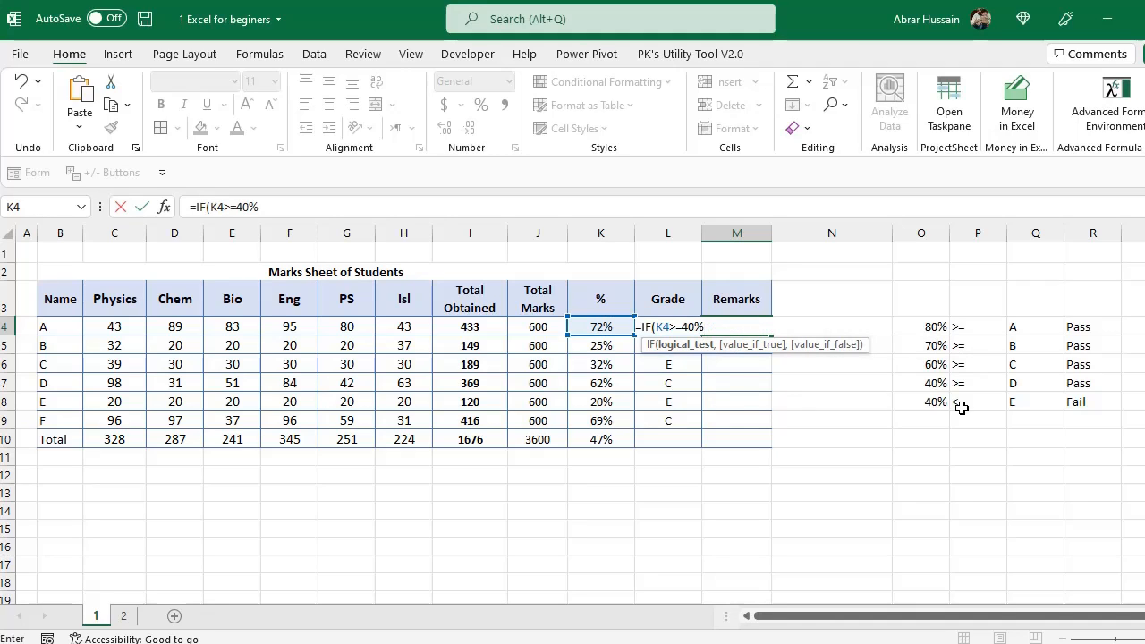
type(",\"Pass")
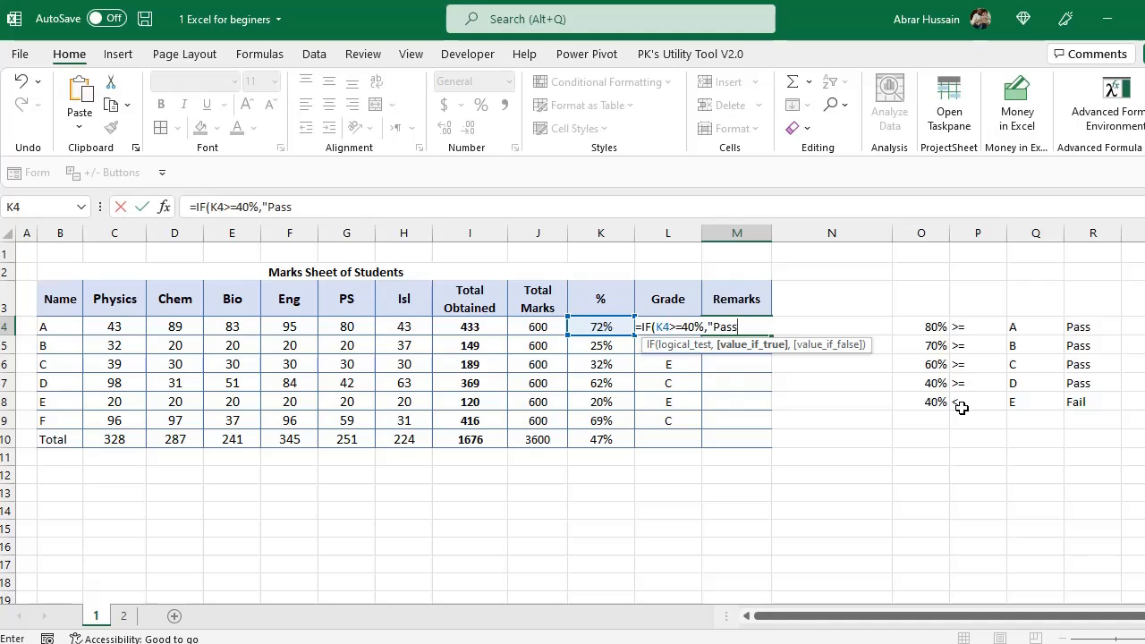
type("\",")
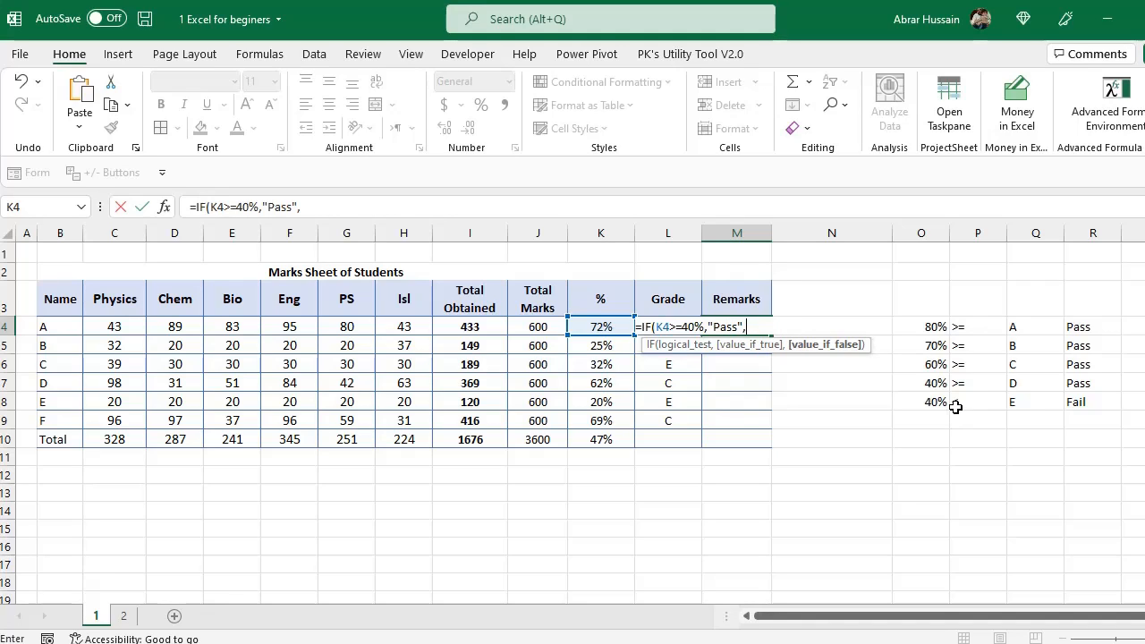
type("\"Fail\")")
key("Return")
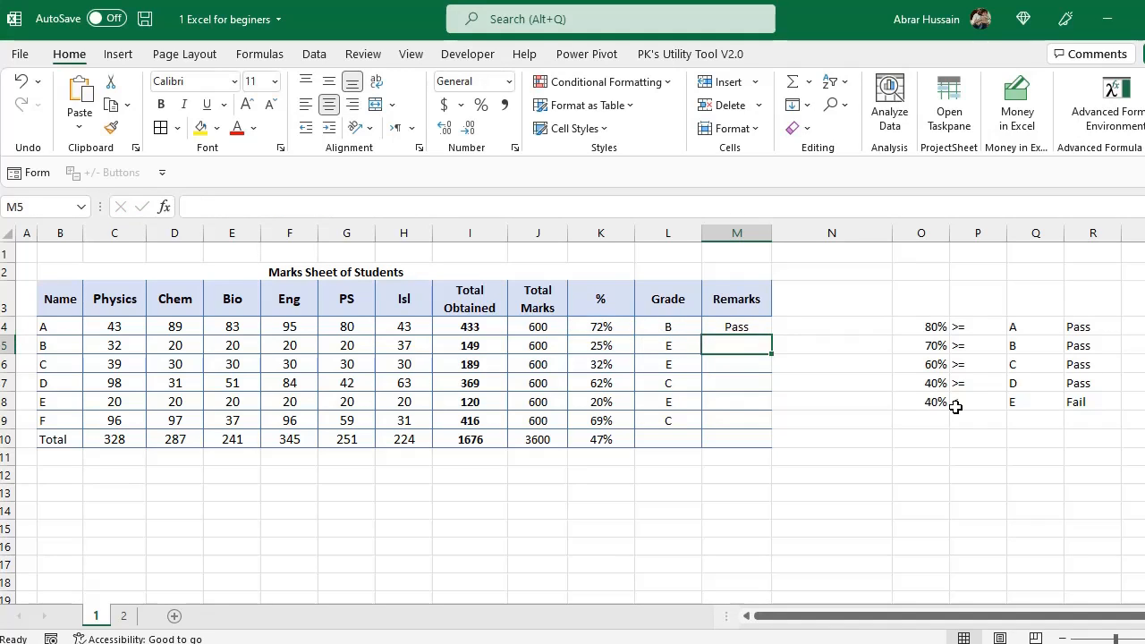
Step: Copy the Remarks formula from M4 down through M9 for all students
key("Up")
key("ctrl+c")
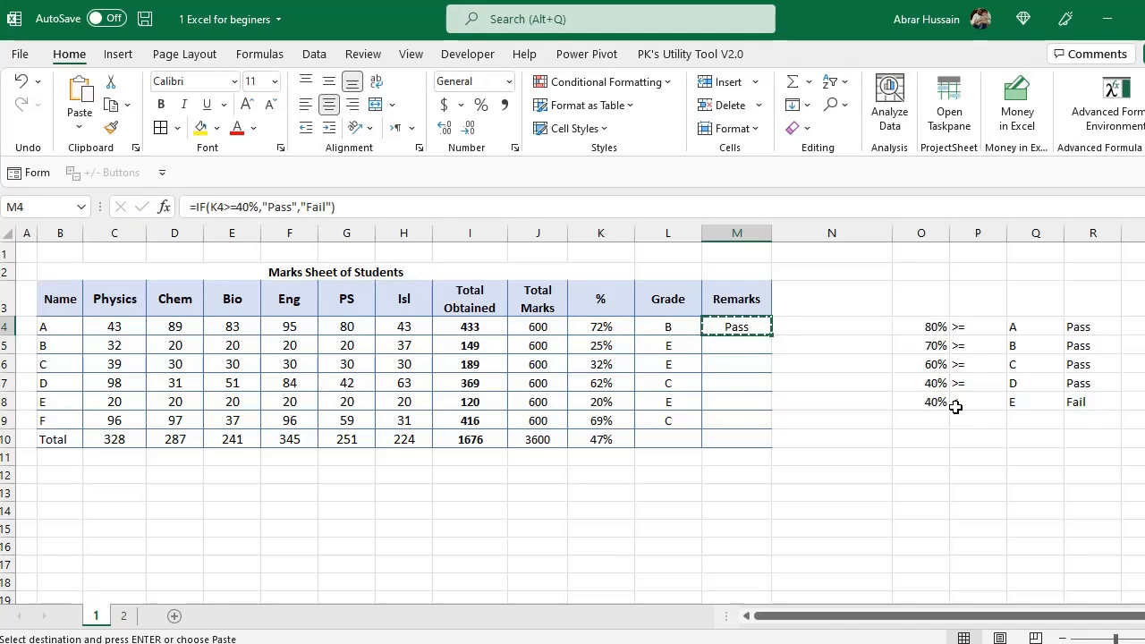
left_click(742, 424, "shift")
key("ctrl+v")
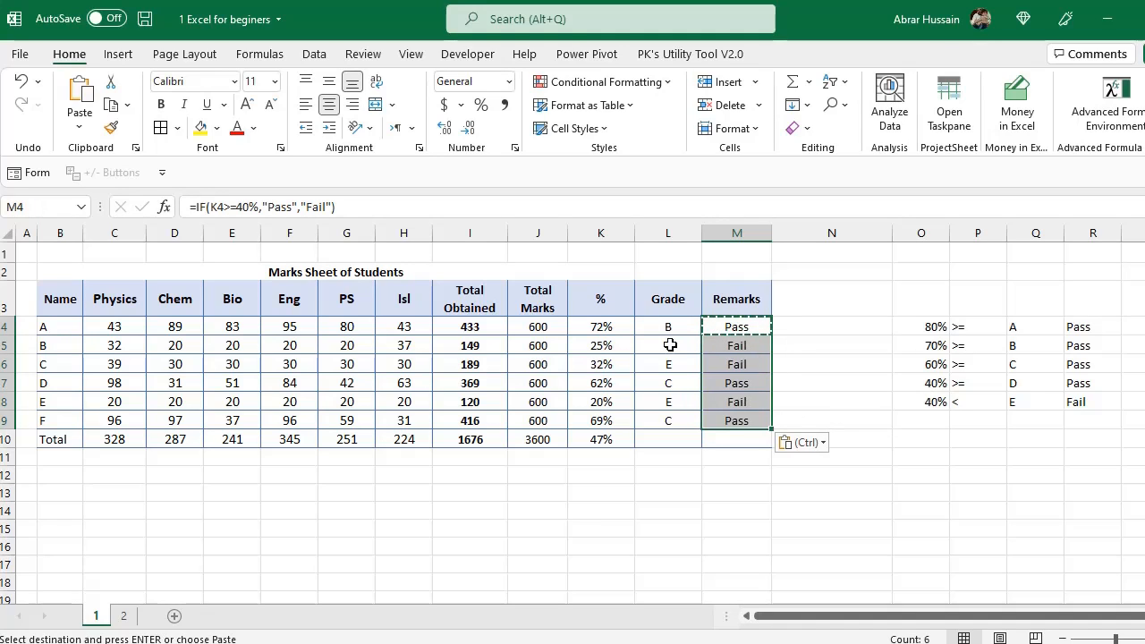
Step: Compare the students' percentages in rows 5, 6 and 8 with their remarks and review the completed marks table
left_click(610, 349)
left_click(610, 360, "shift")
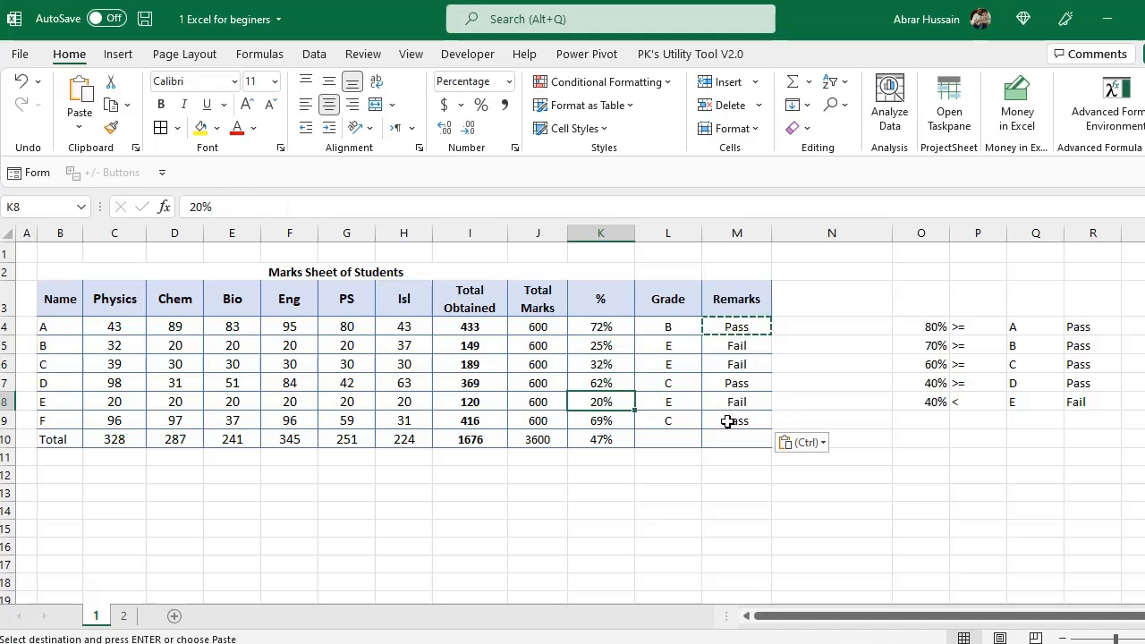
left_click(594, 348)
left_click_drag(594, 348, 604, 358)
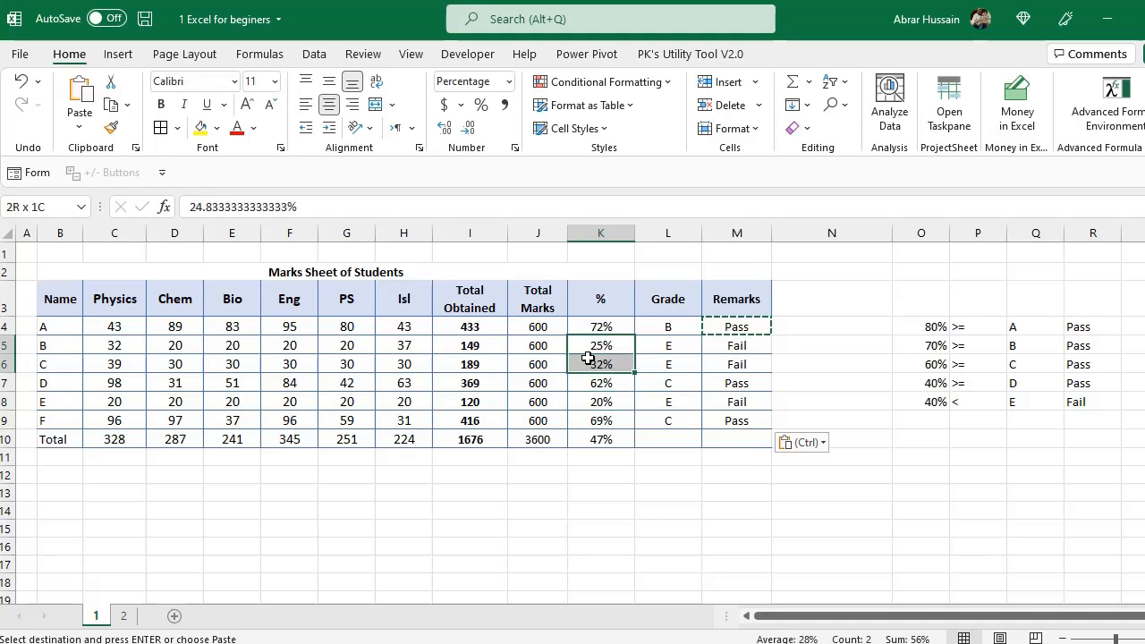
left_click(614, 404)
left_click(737, 306)
left_click_drag(738, 306, 75, 424)
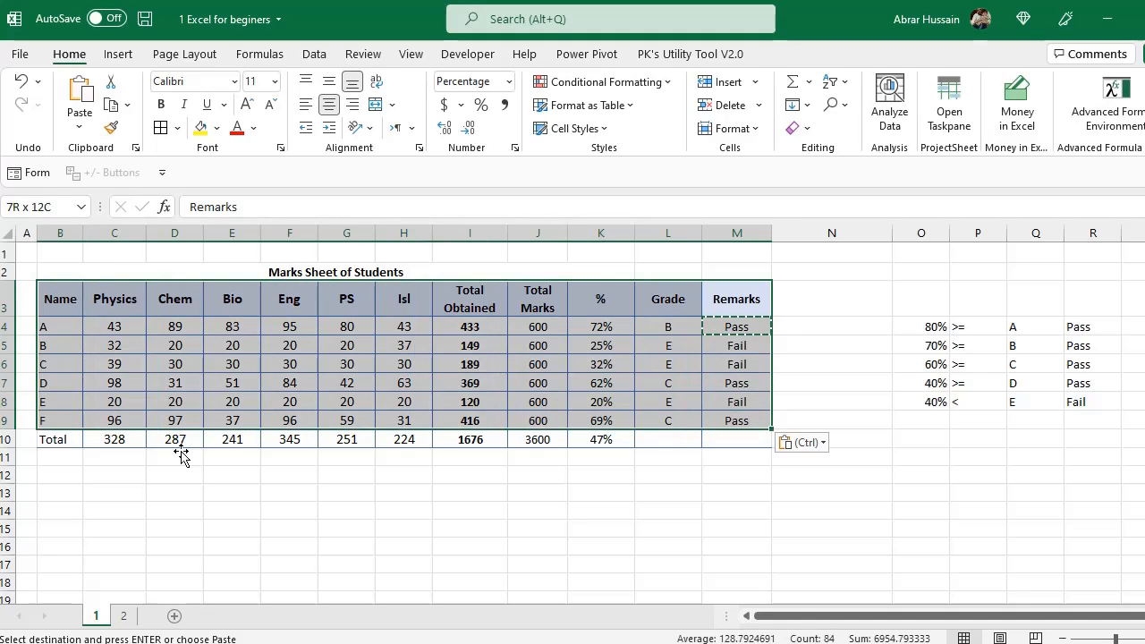
Step: Switch to sheet 2 and examine the employees table's Name, Department, Per Day Wage, Days worked and Monthly Wage columns
left_click(123, 616)
left_click(121, 315)
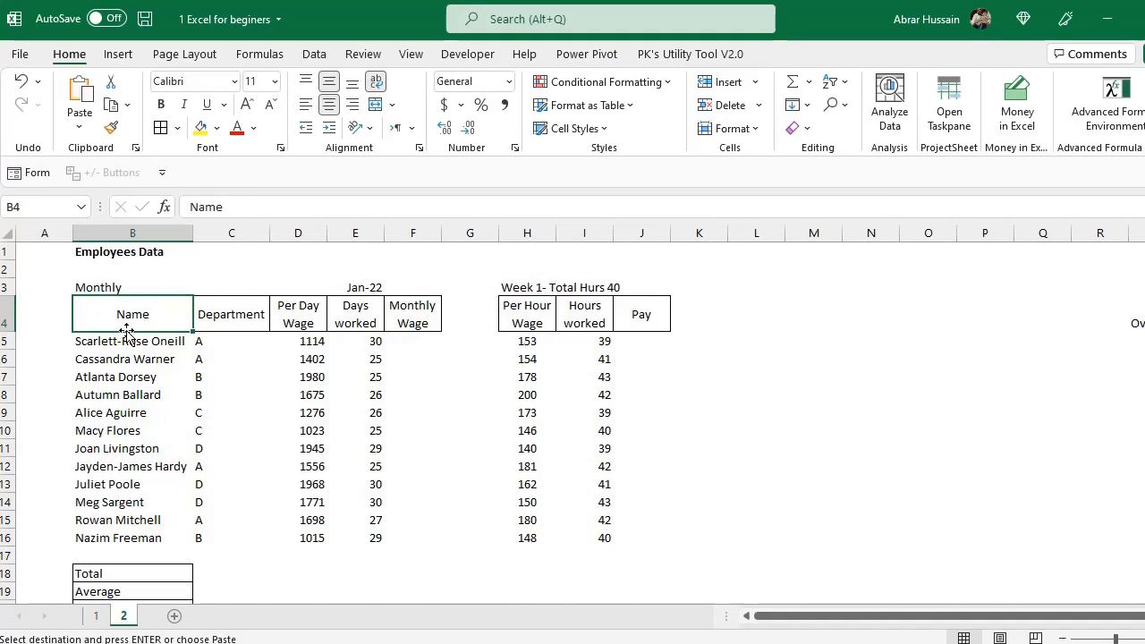
left_click_drag(134, 320, 410, 536)
left_click_drag(132, 306, 135, 431)
left_click(223, 313)
left_click_drag(307, 305, 296, 539)
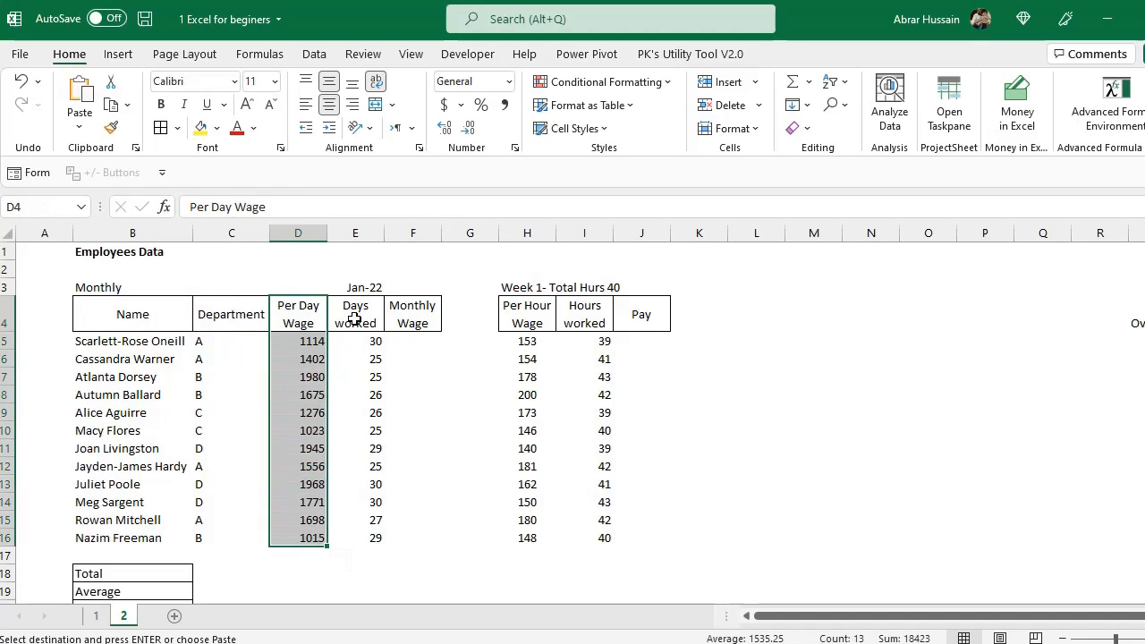
left_click(356, 320)
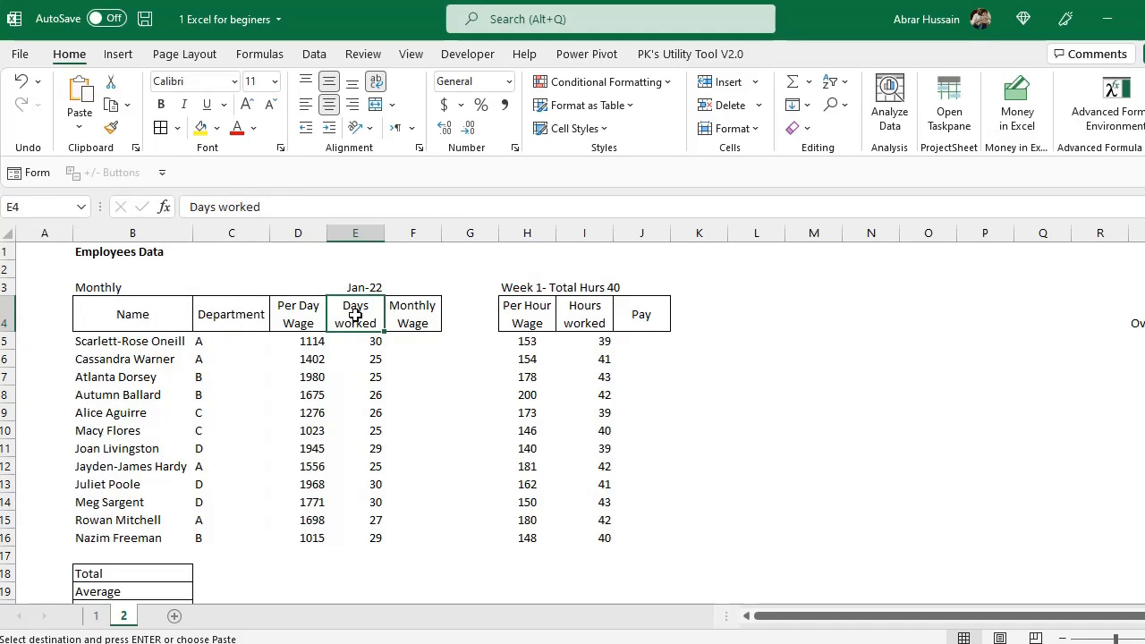
left_click_drag(355, 315, 353, 537)
left_click_drag(398, 309, 414, 537)
left_click(417, 344)
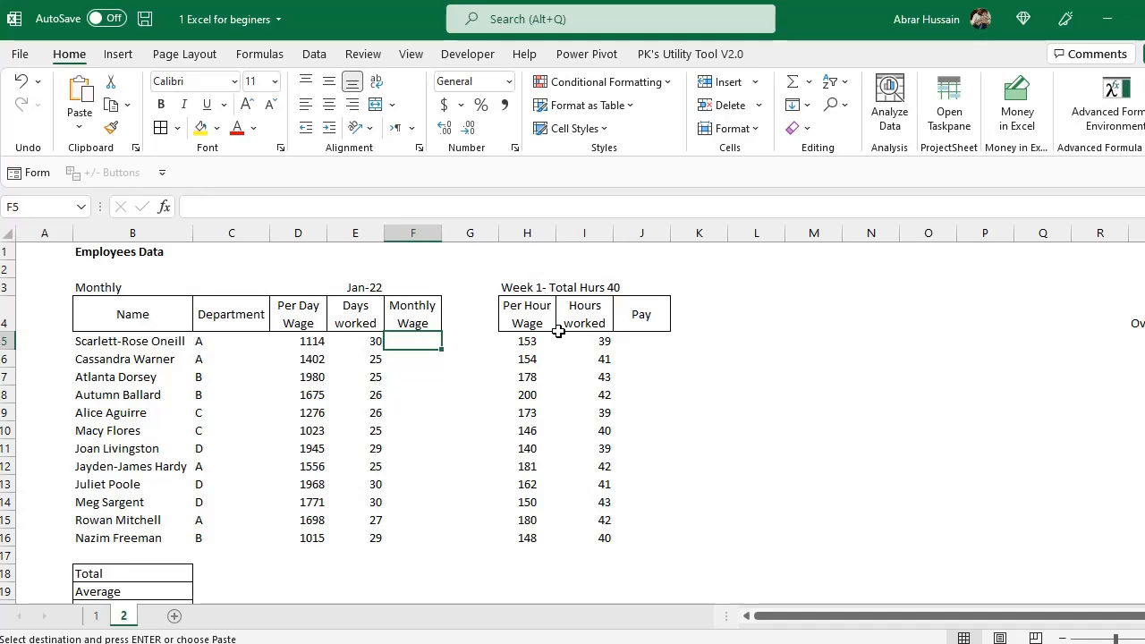
Step: Examine the Week 1 hourly pay table, the monthly table and the Total, Average, Max and Min labels below it
left_click_drag(536, 317, 648, 539)
left_click_drag(128, 312, 399, 540)
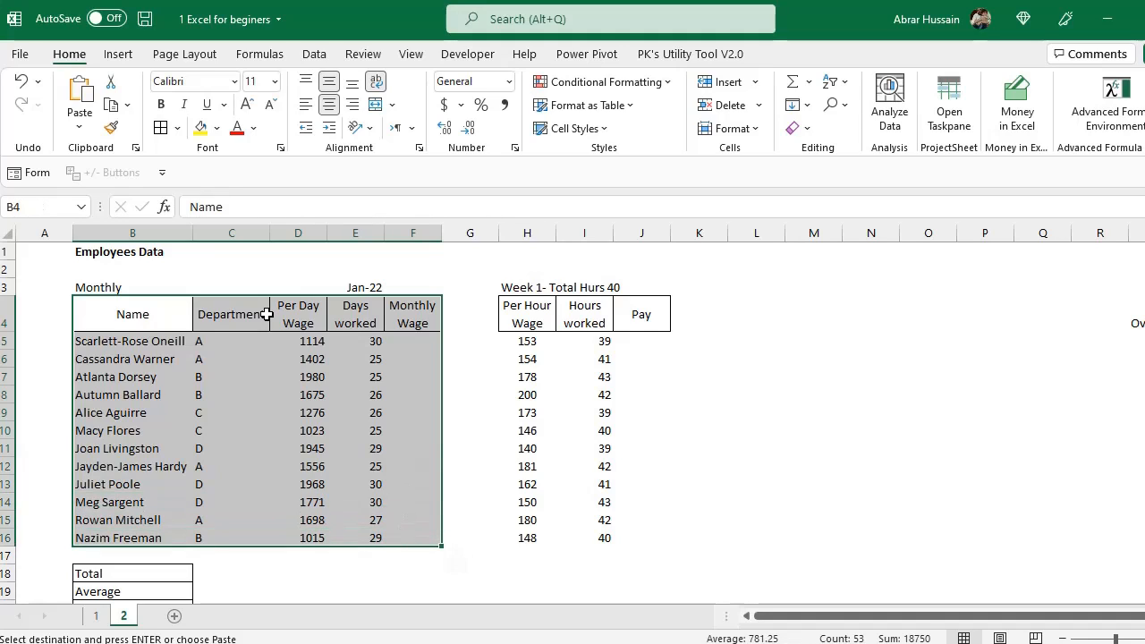
left_click(118, 315)
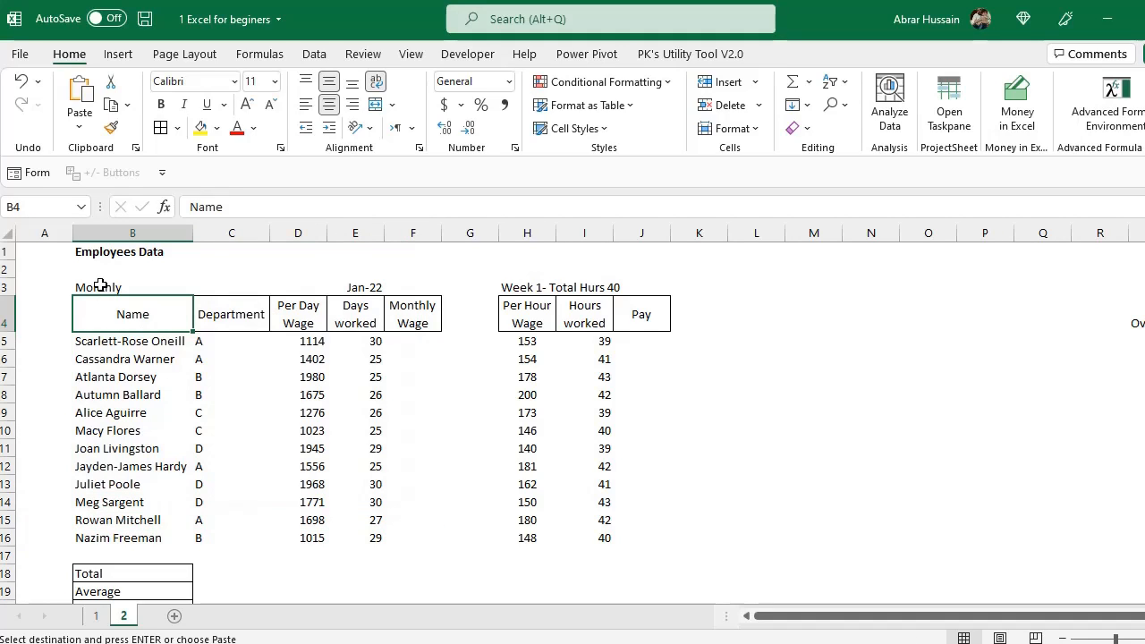
left_click(105, 285)
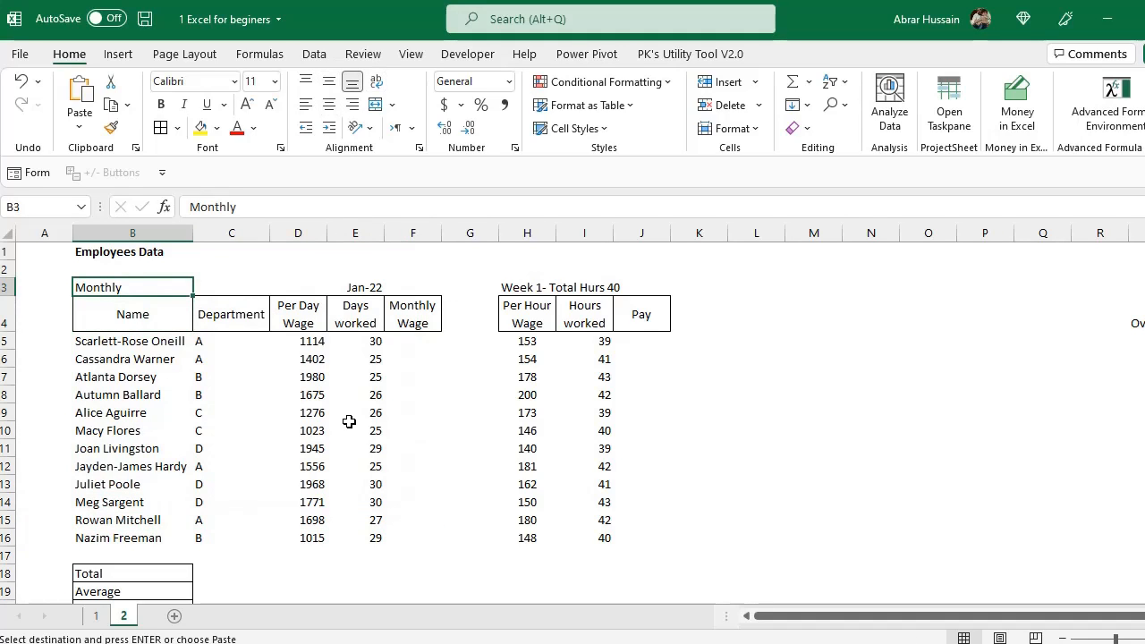
scroll(349, 421, "down", 1)
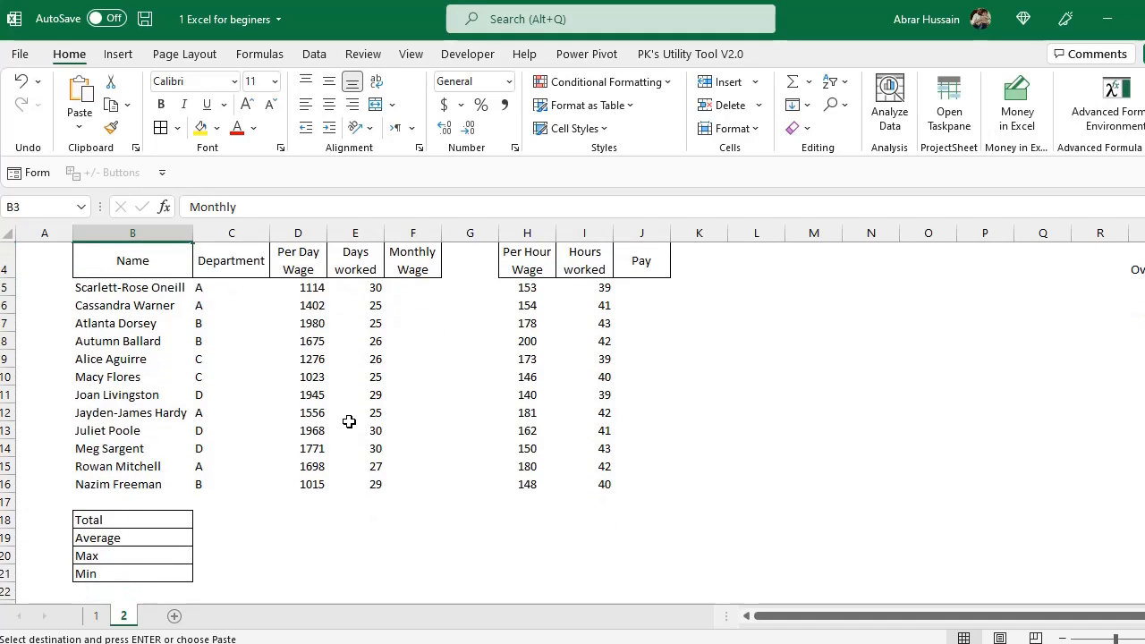
scroll(349, 421, "up", 1)
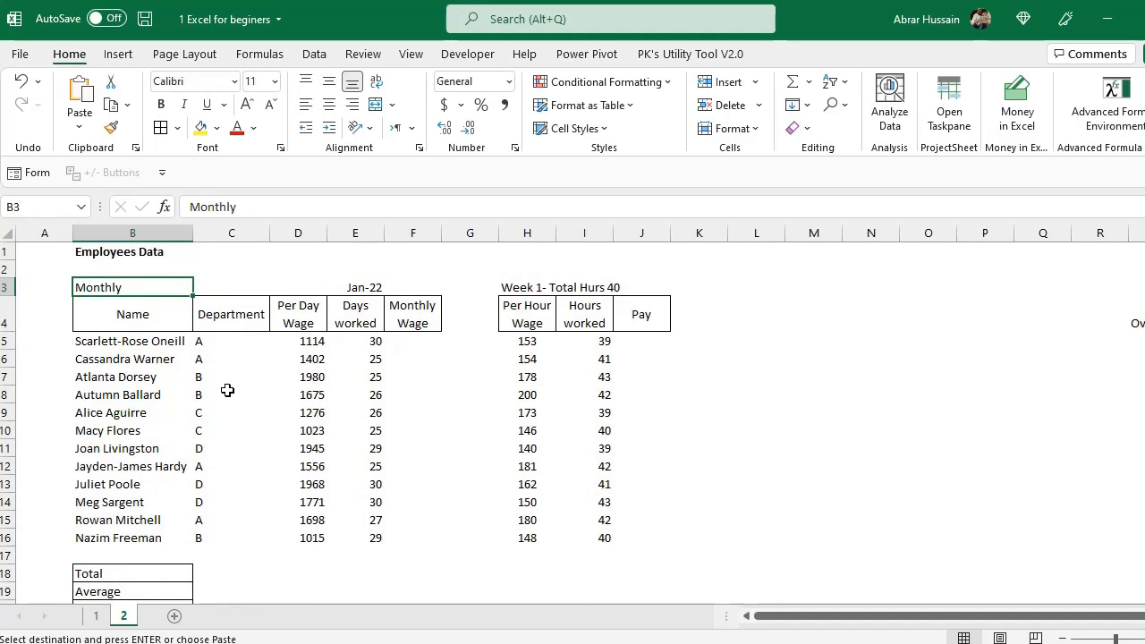
scroll(228, 390, "down", 2)
left_click(106, 447)
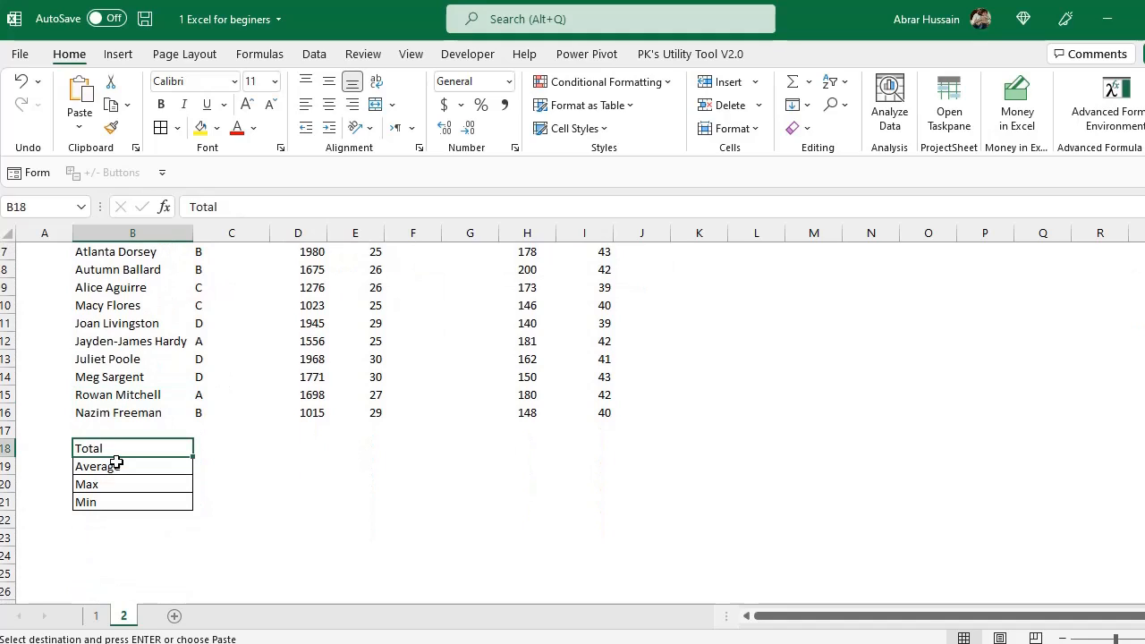
left_click(116, 466)
left_click(121, 486)
left_click(131, 503)
scroll(549, 419, "up", 2)
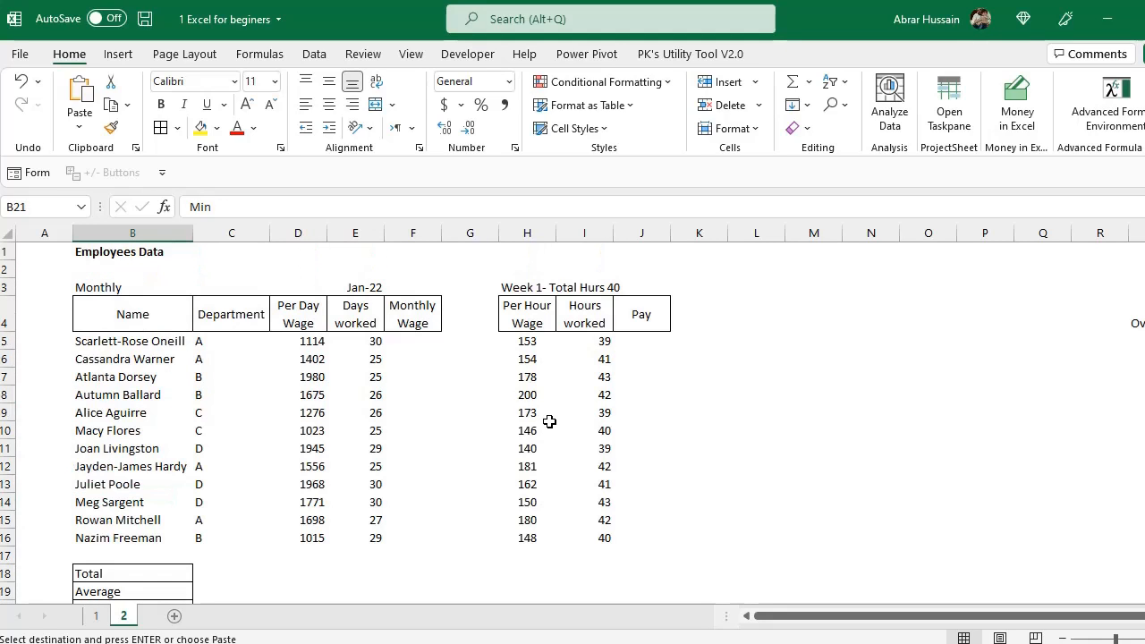
Step: Review the Monthly Wage, Hours worked and Pay columns and the header cells of the monthly table
left_click_drag(413, 318, 414, 537)
left_click(637, 309)
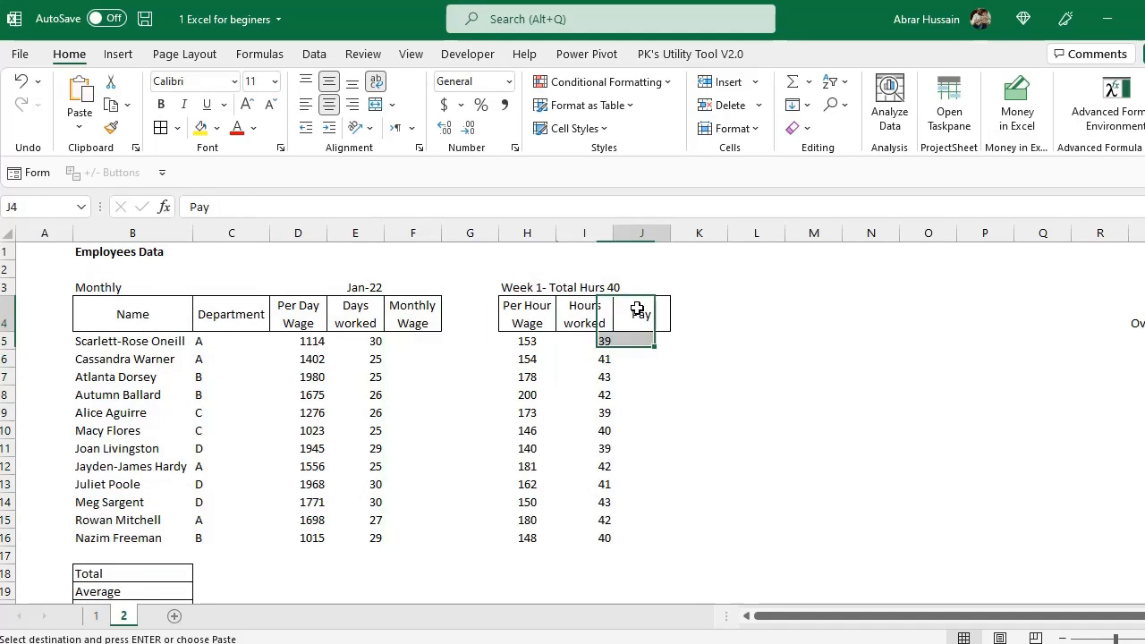
mouse_move(637, 308)
left_mouse_down()
mouse_move(647, 532)
mouse_move(618, 370)
mouse_move(647, 312)
left_mouse_up()
left_click(595, 309)
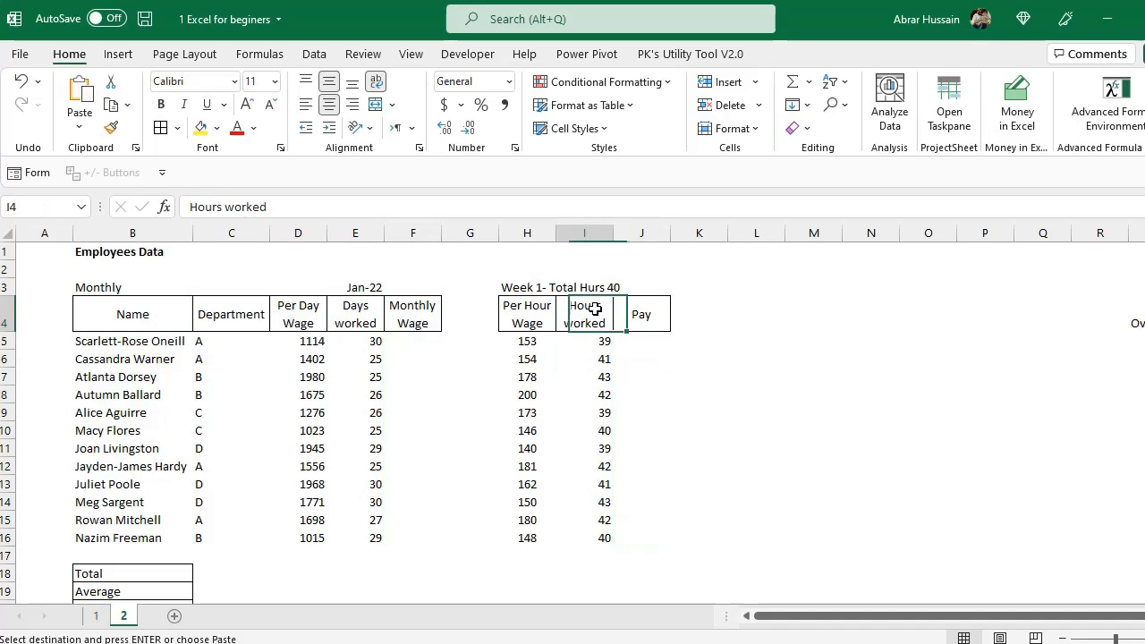
left_click(646, 315)
left_click(582, 323)
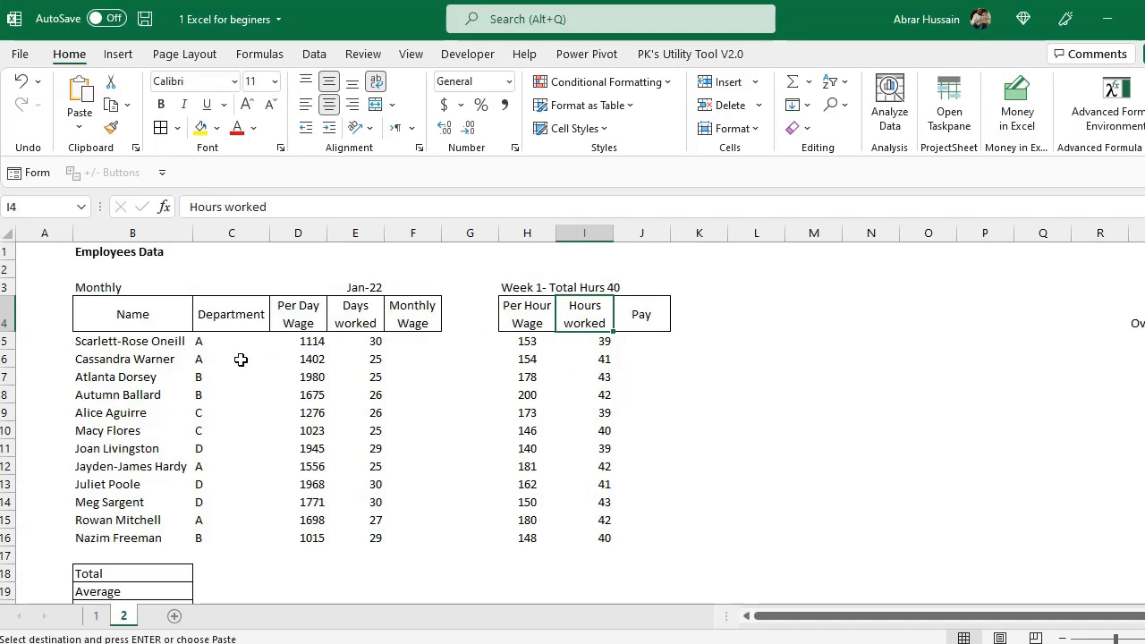
left_click(143, 319)
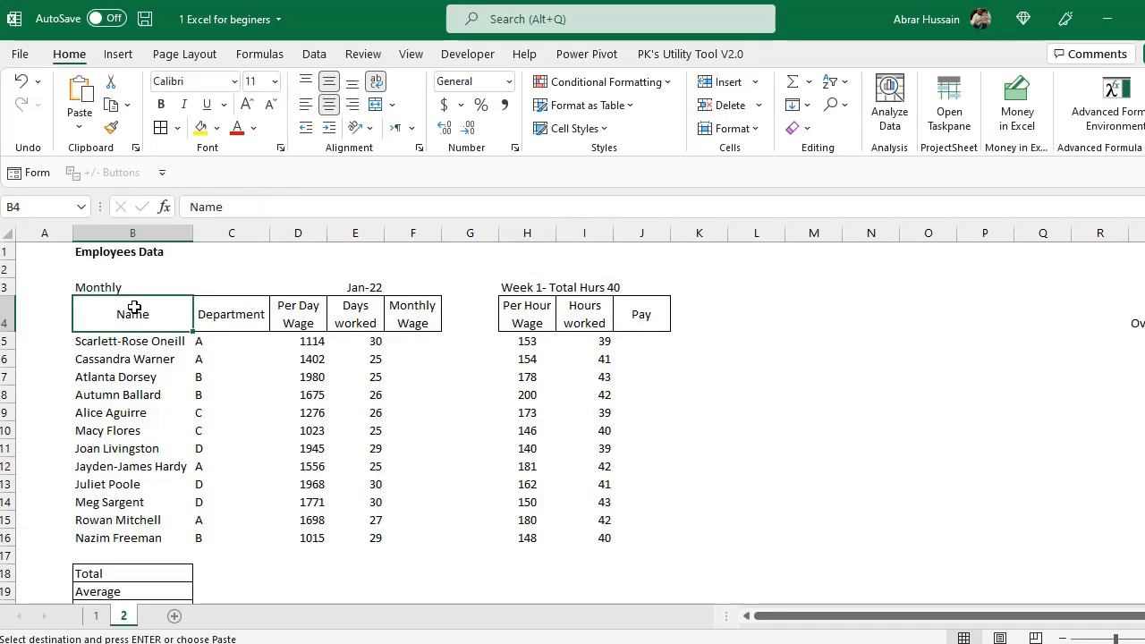
left_click_drag(134, 309, 376, 346)
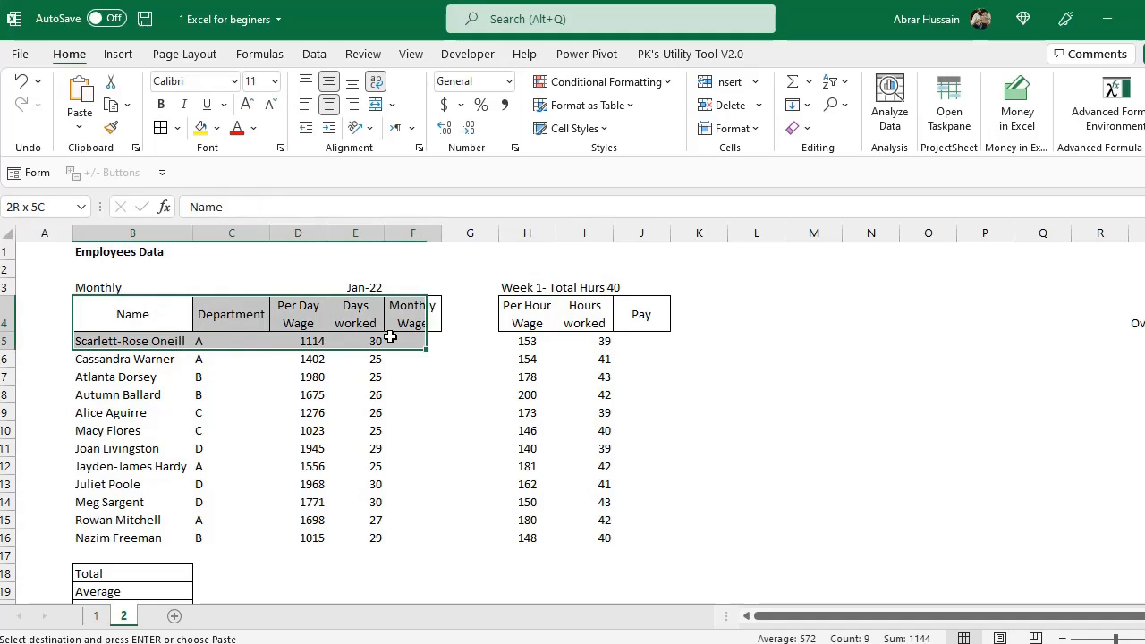
left_click(120, 314)
left_click(234, 310)
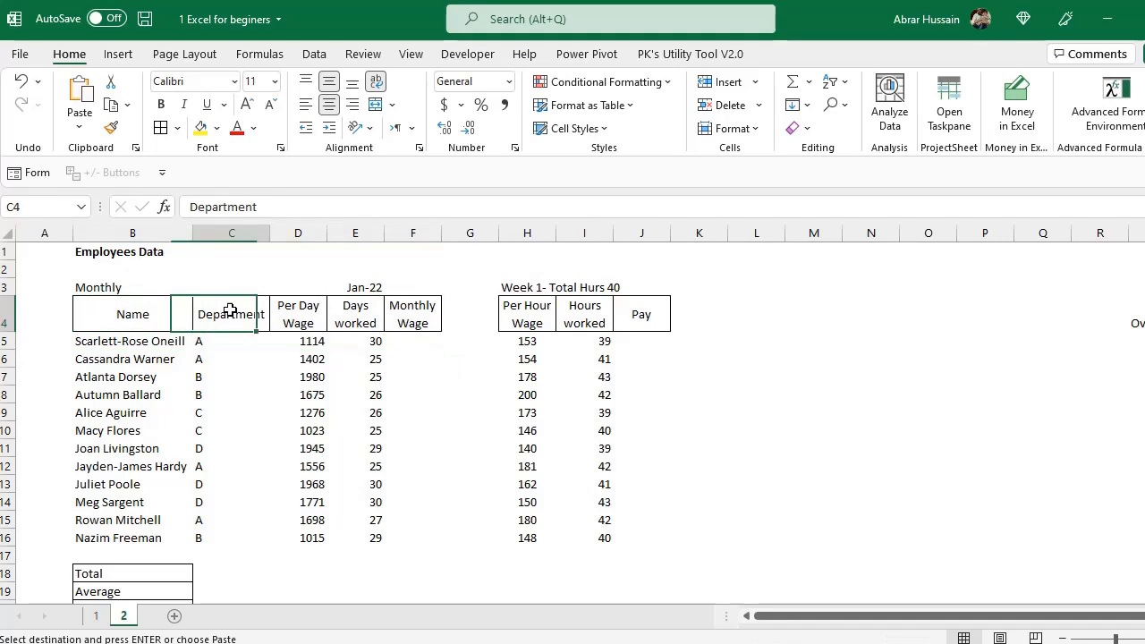
left_click(319, 307)
left_click(368, 302)
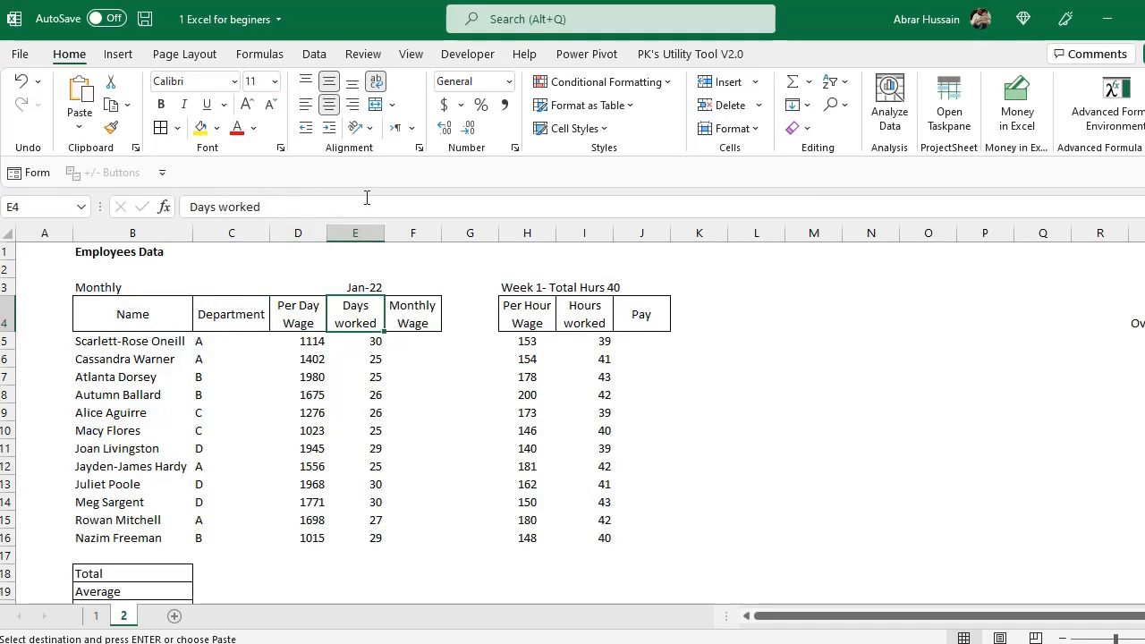
left_click(428, 310)
Step: Select the monthly table from the Name header to the last Monthly Wage cell, B4:F16
left_click_drag(169, 318, 414, 542)
left_click_drag(148, 316, 392, 543)
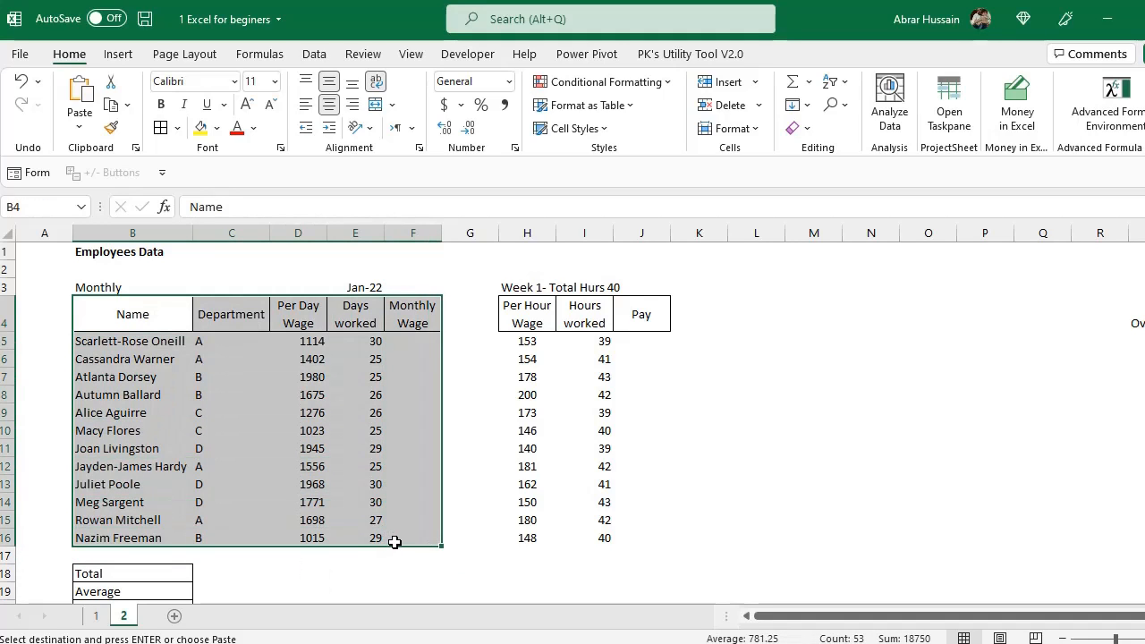
scroll(394, 542, "down", 1)
scroll(396, 542, "up", 1)
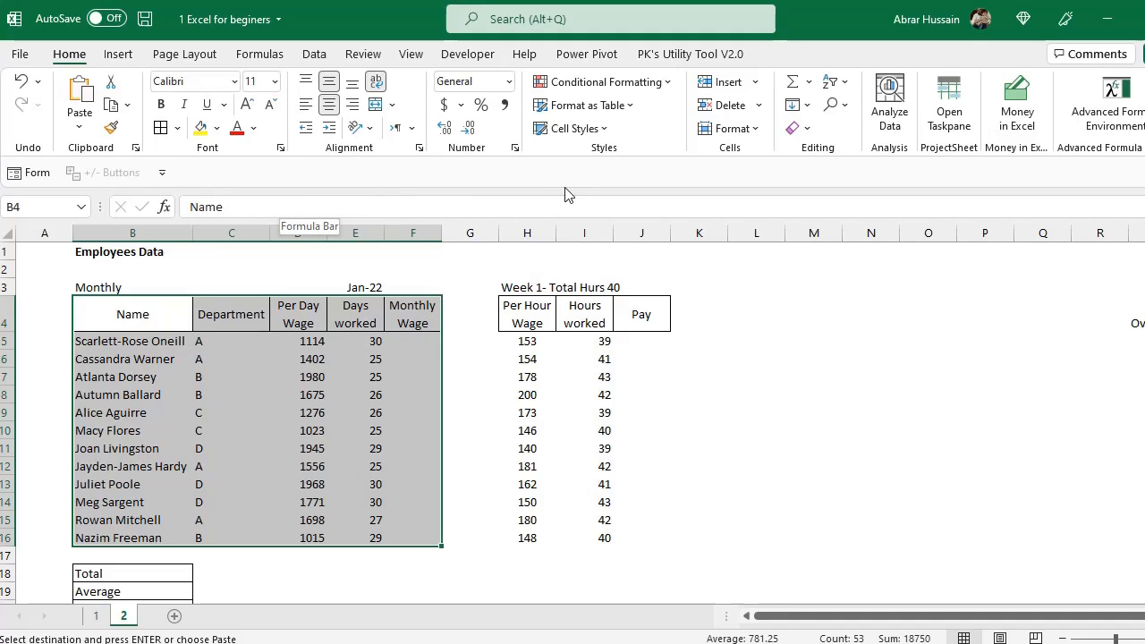
left_click(598, 109)
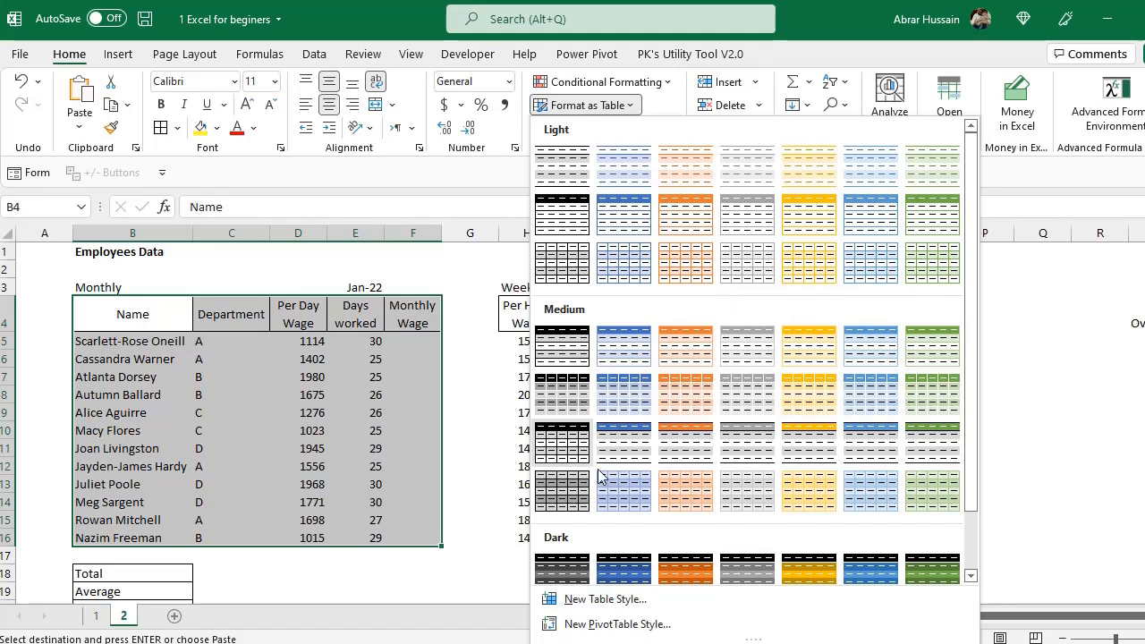
scroll(742, 488, "down", 1)
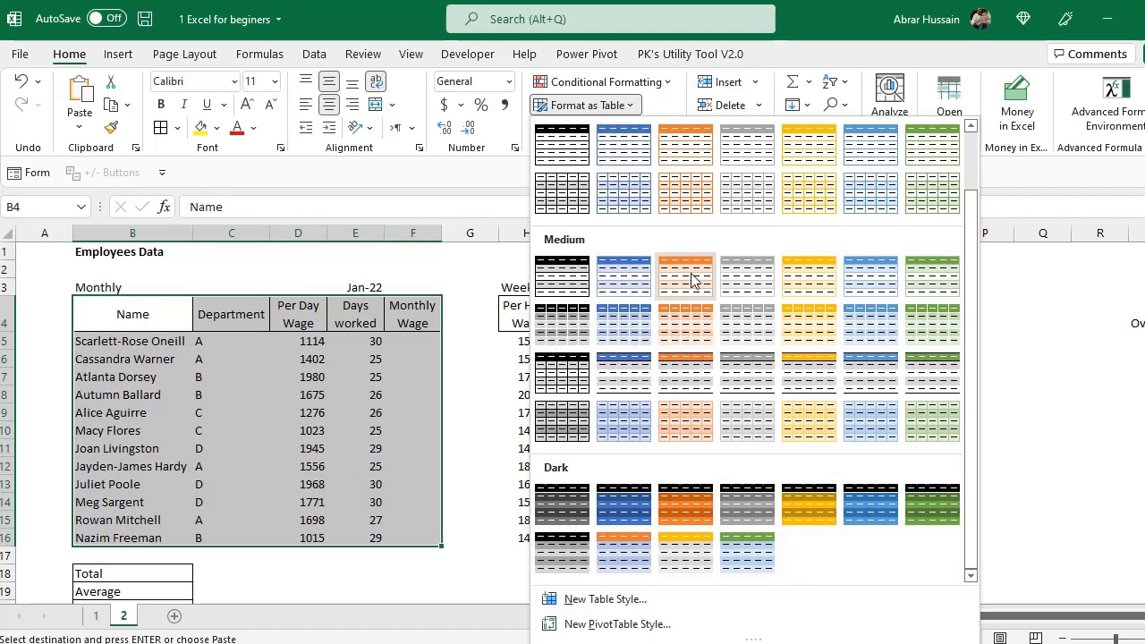
scroll(689, 269, "up", 1)
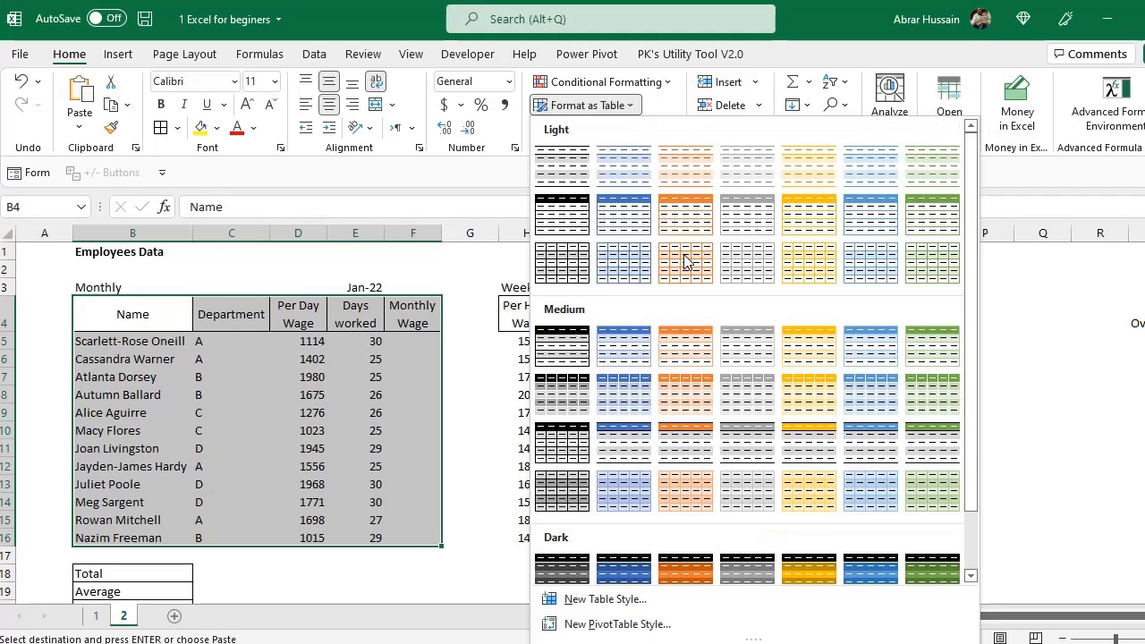
left_click(861, 177)
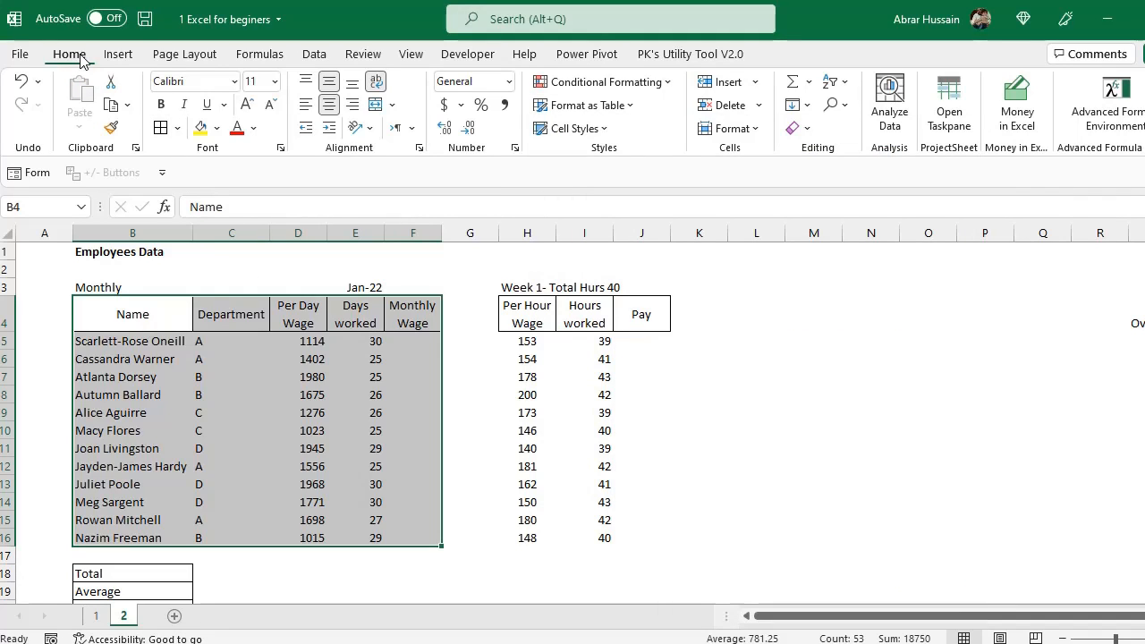
Step: Replace the existing borders of the monthly table B4:F16 with thin solid blue inside borders only
left_click(180, 127)
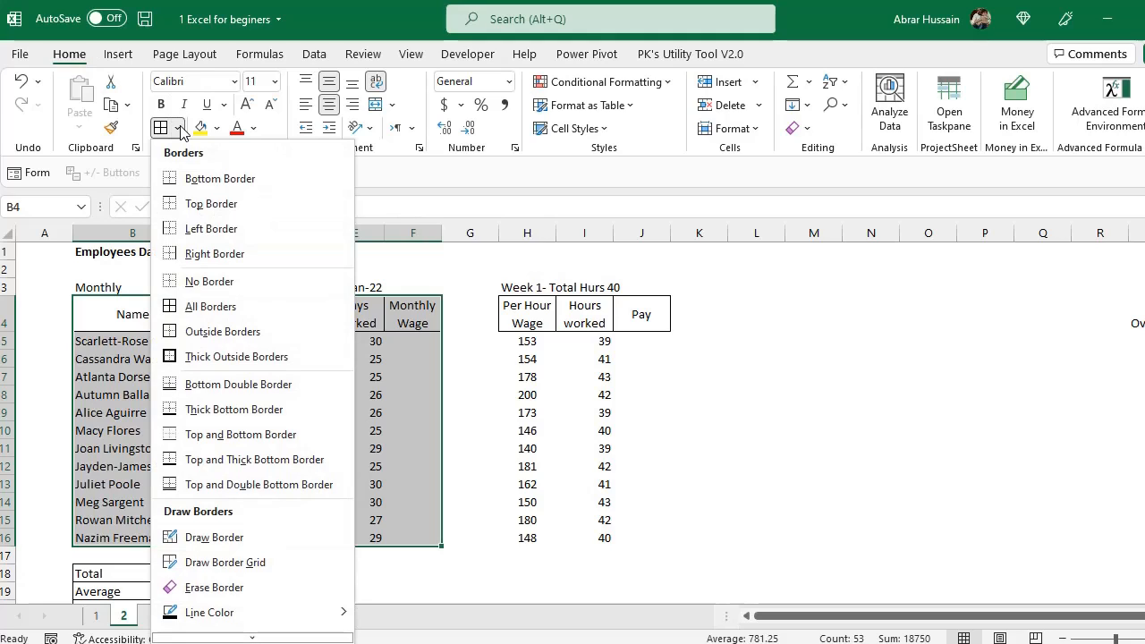
scroll(268, 528, "down", 1)
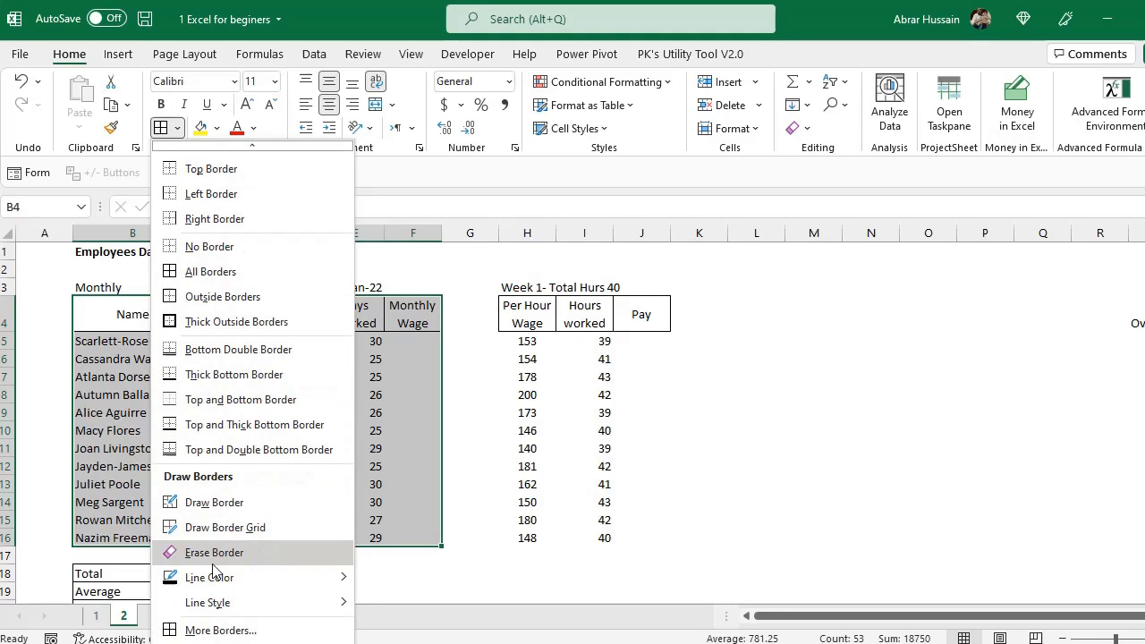
left_click(232, 631)
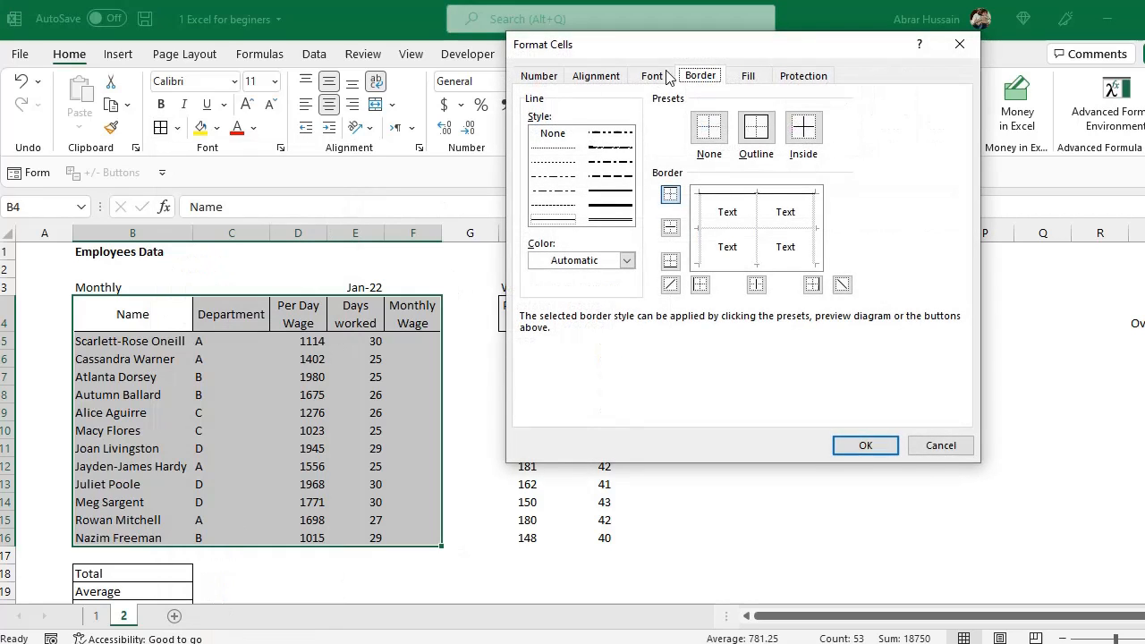
left_click_drag(690, 46, 722, 52)
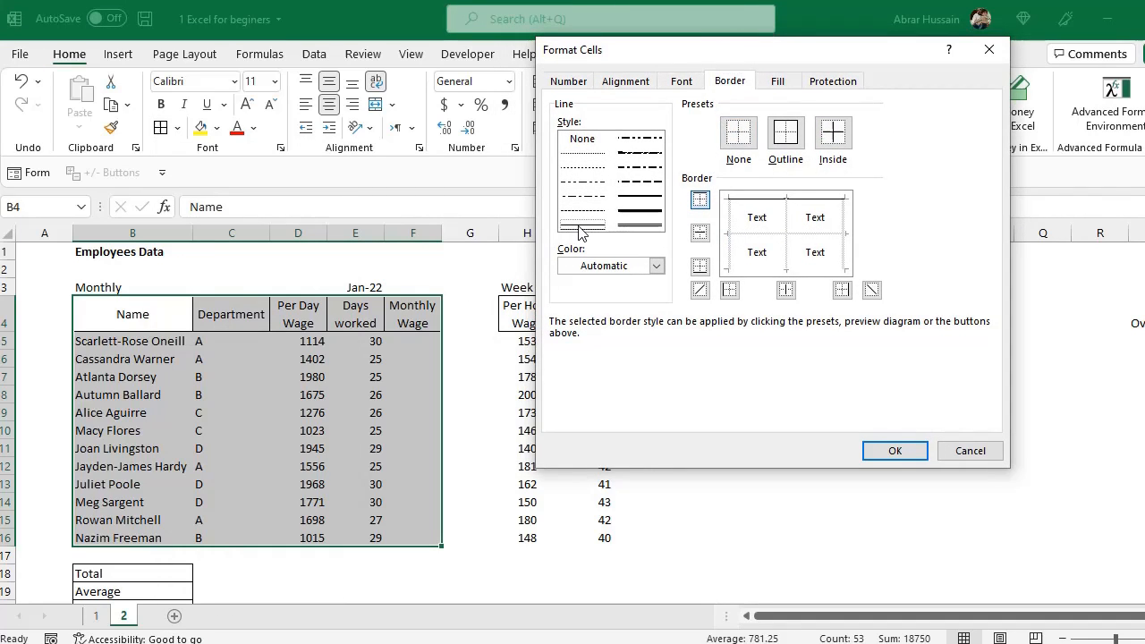
left_click(641, 213)
left_click(580, 225)
left_click(656, 266)
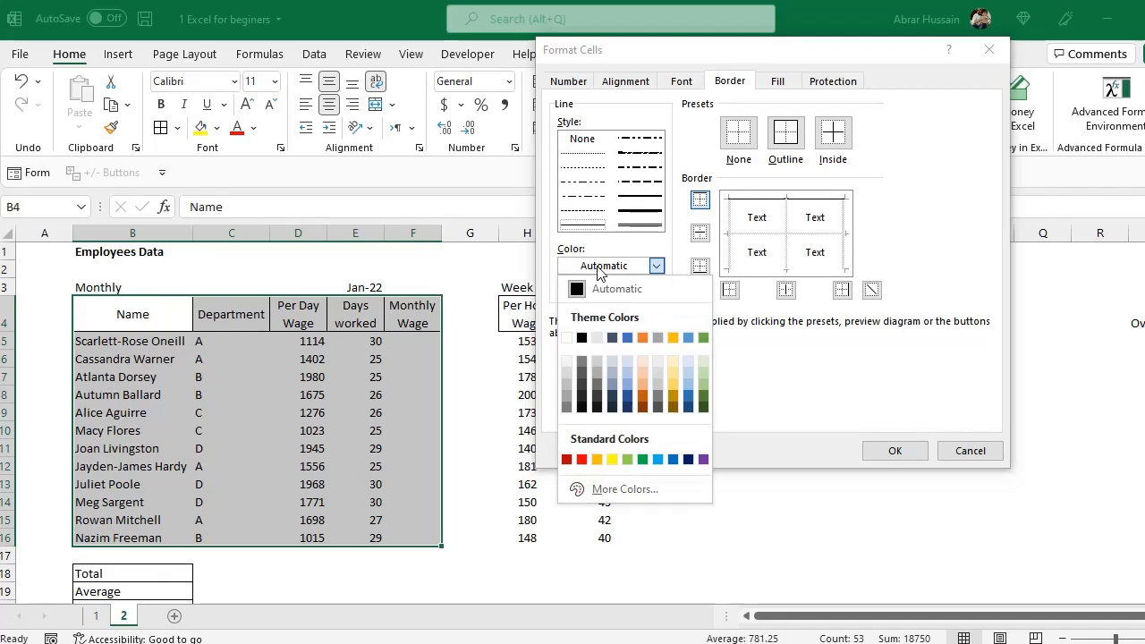
left_click(627, 339)
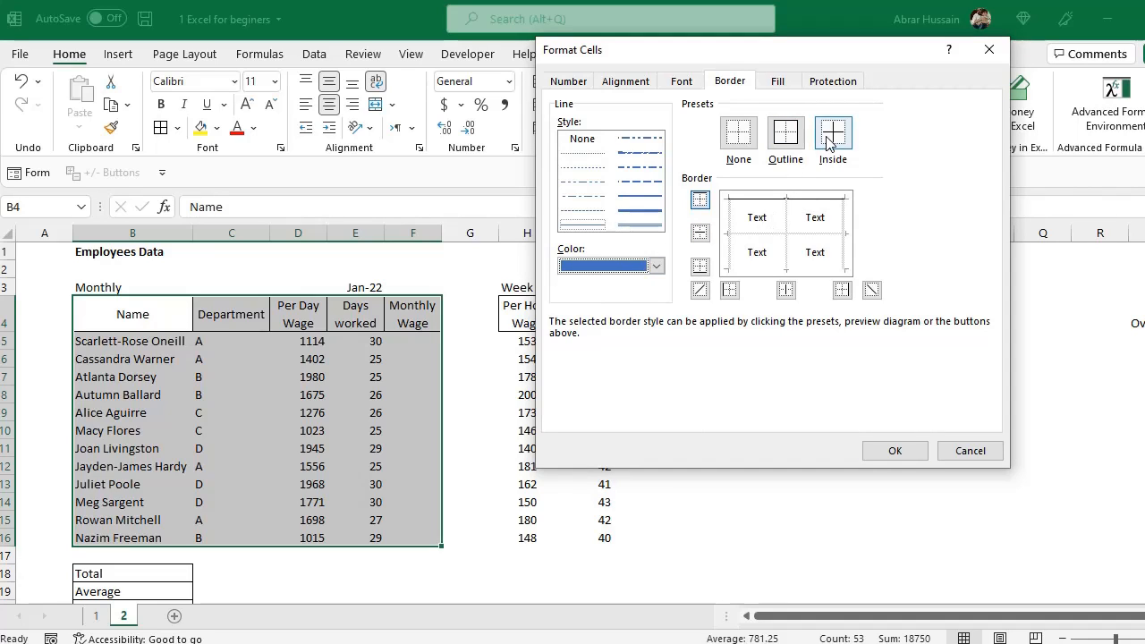
left_click(738, 133)
left_click(833, 134)
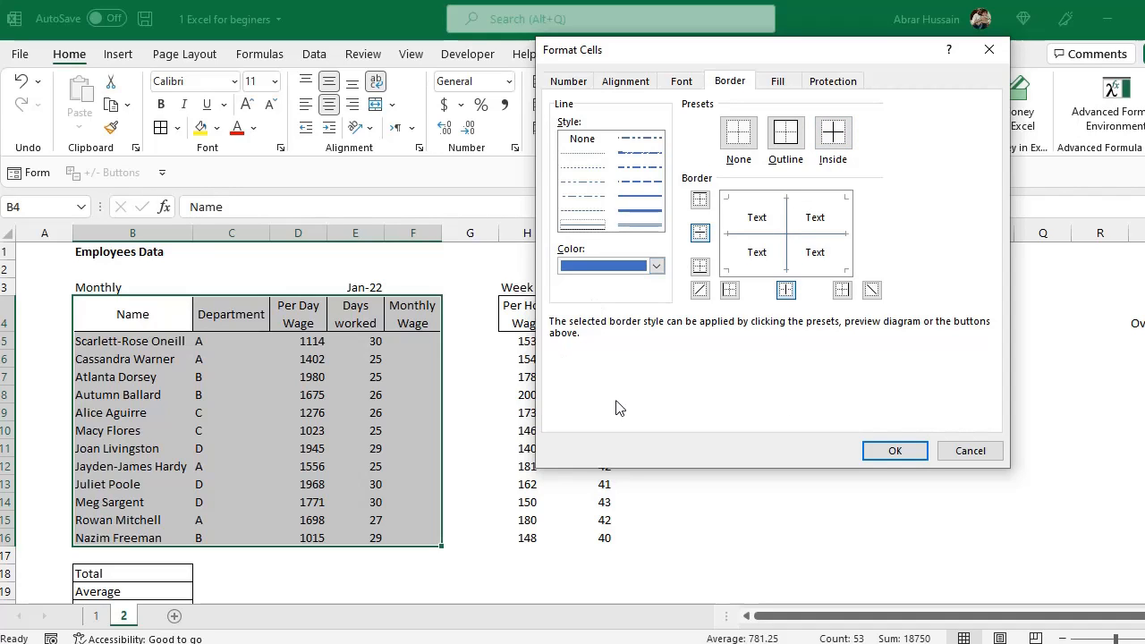
left_click(891, 457)
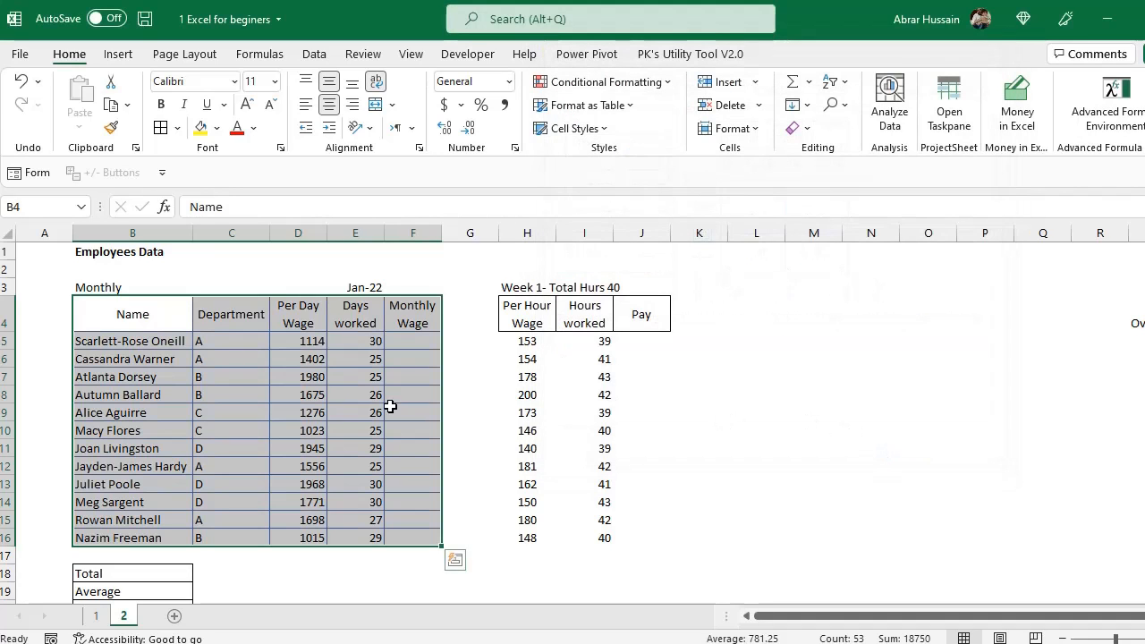
Step: Fill the monthly table's header cells B4:F4 with light grey
left_click(158, 320)
left_click_drag(158, 320, 402, 535)
left_click_drag(154, 330, 409, 320)
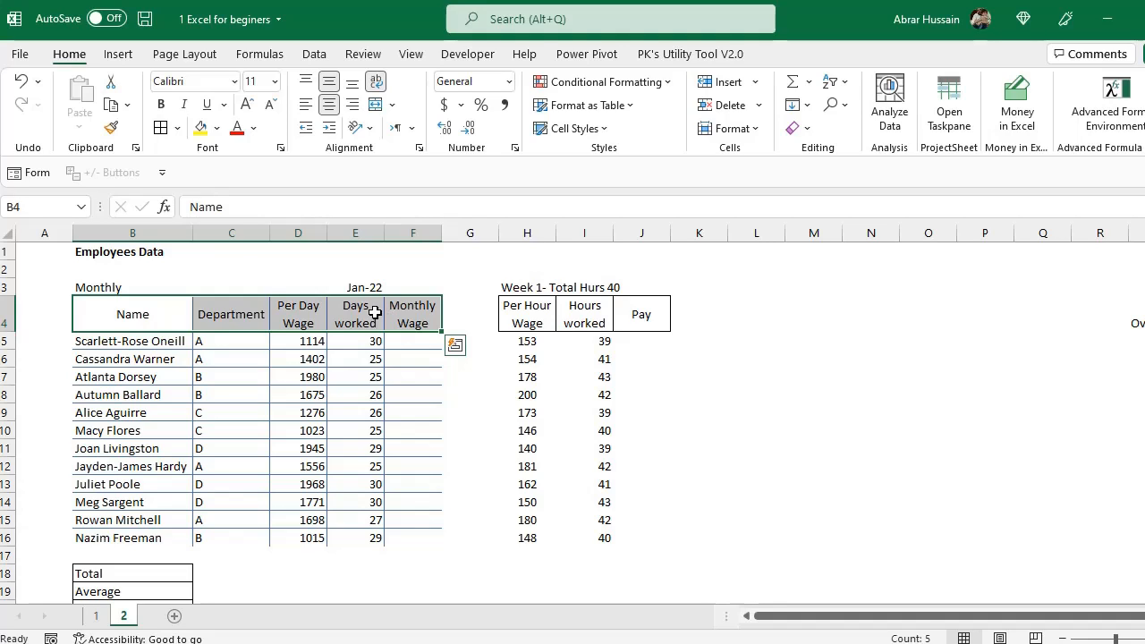
left_click(216, 128)
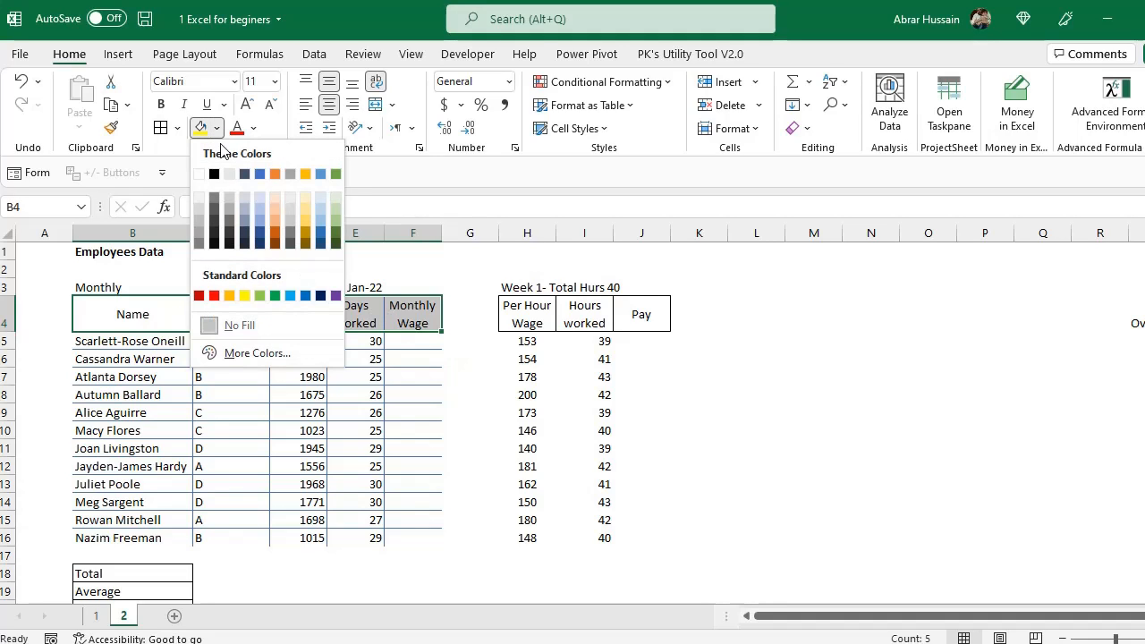
left_click(197, 204)
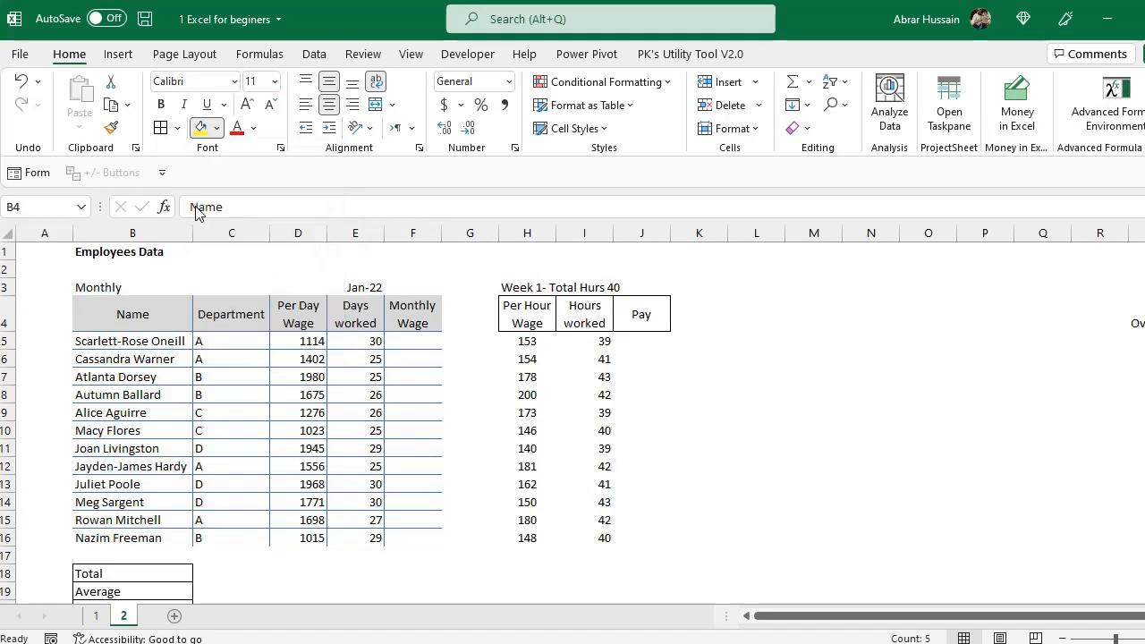
Step: Copy the formatting of row 15, B15:F15, to the Total, Average, Max and Min rows B18:F21 with Format Painter
left_click(153, 543)
scroll(294, 353, "down", 2)
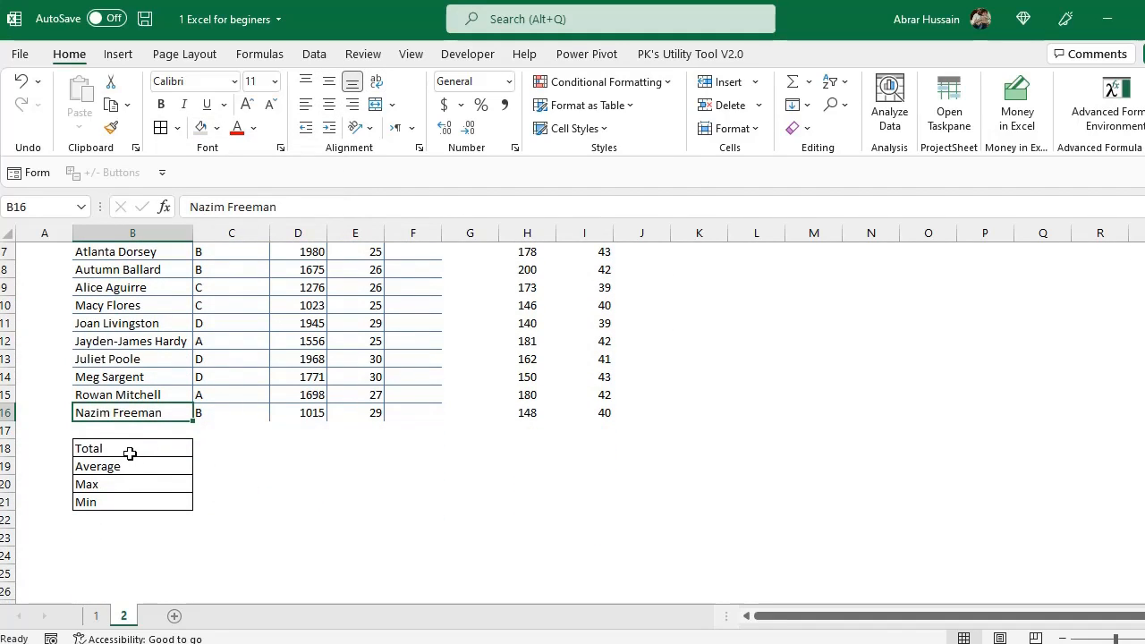
left_click_drag(129, 454, 419, 501)
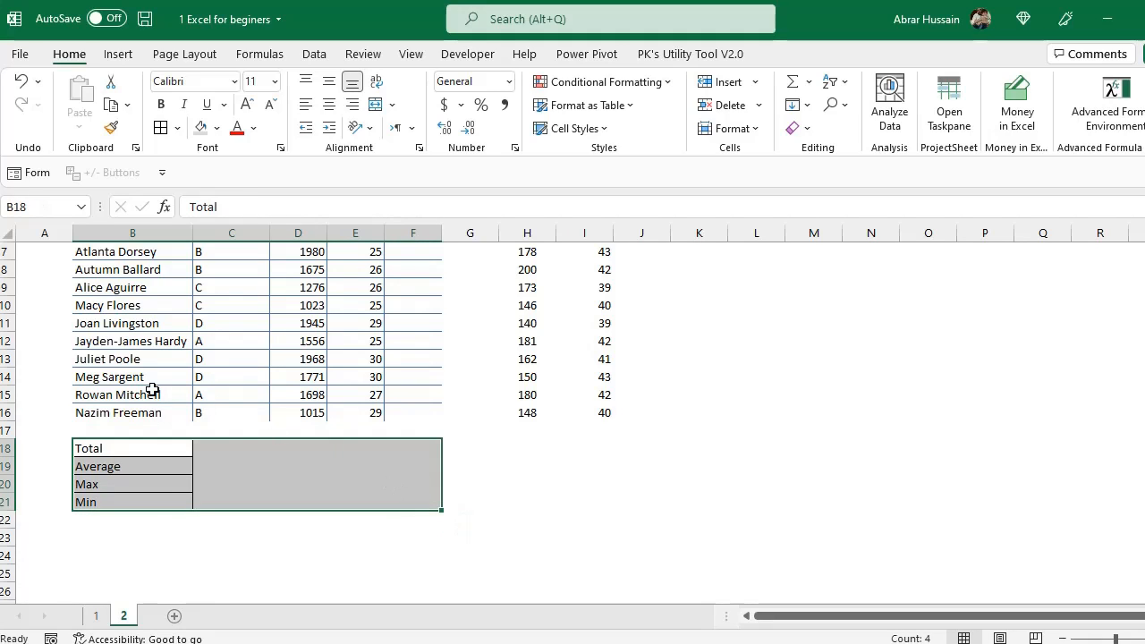
left_click_drag(143, 392, 412, 394)
left_click_drag(130, 414, 376, 413)
left_click_drag(175, 392, 405, 392)
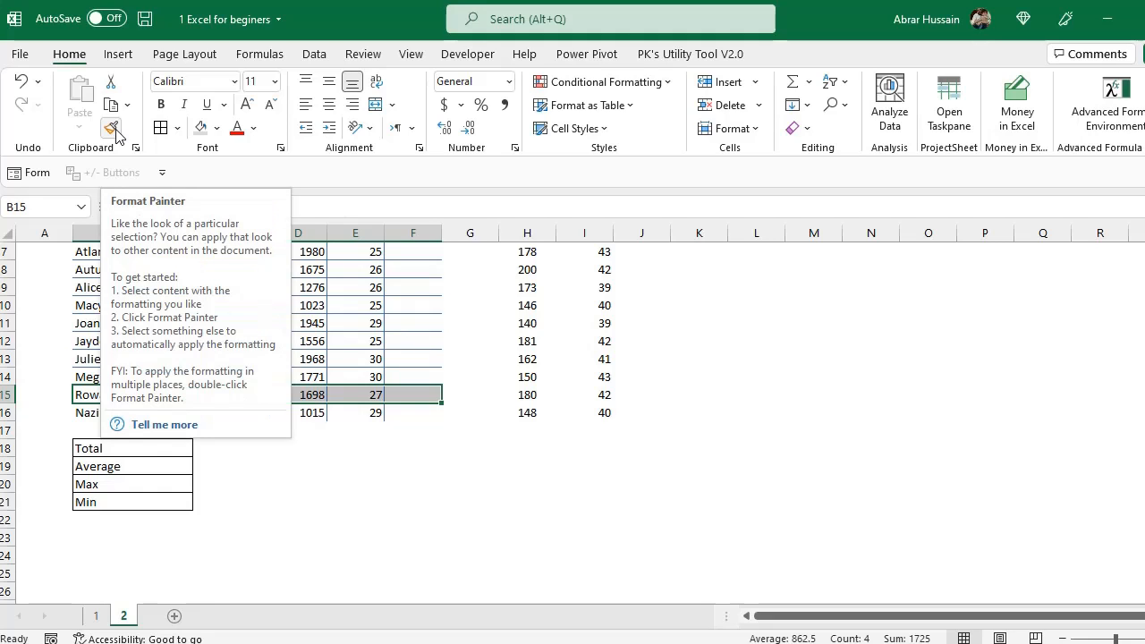
left_click(112, 130)
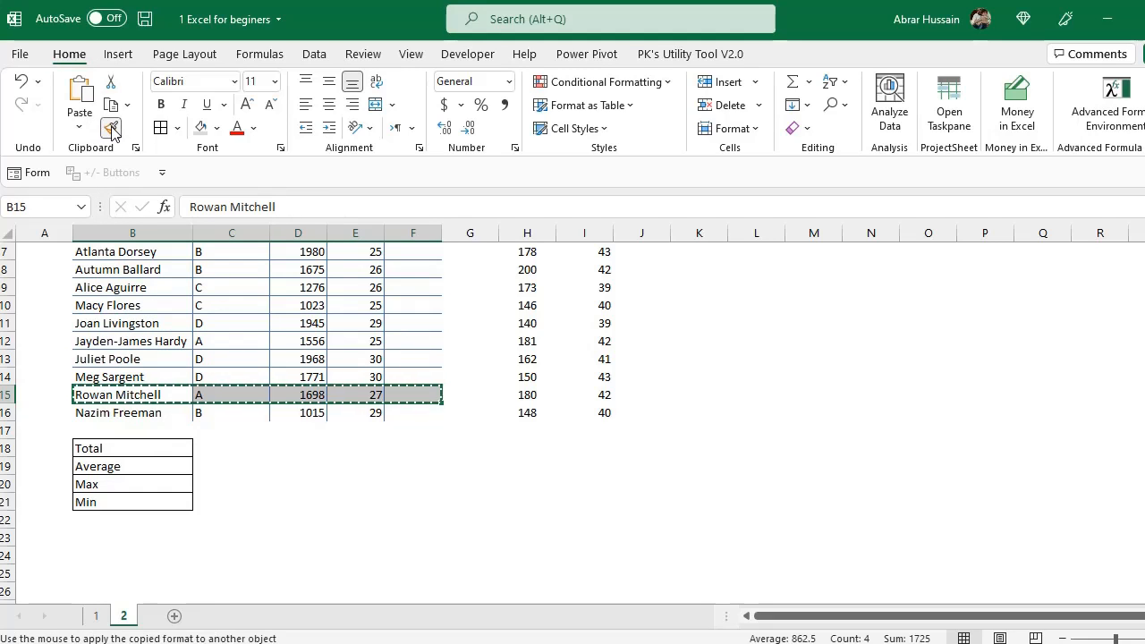
mouse_move(97, 448)
left_mouse_down()
mouse_move(375, 457)
mouse_move(427, 465)
mouse_move(427, 496)
left_mouse_up()
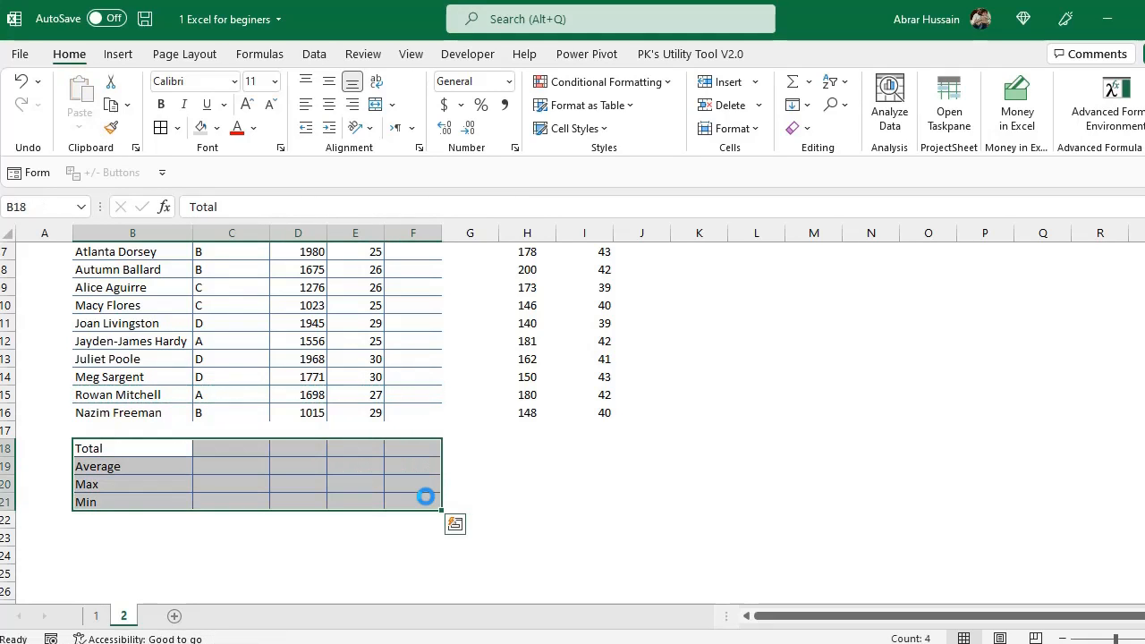
Step: Check the formatting of the Total, Average, Max and Min rows across columns B to F
left_click(158, 448)
left_click(242, 501)
left_click(333, 453)
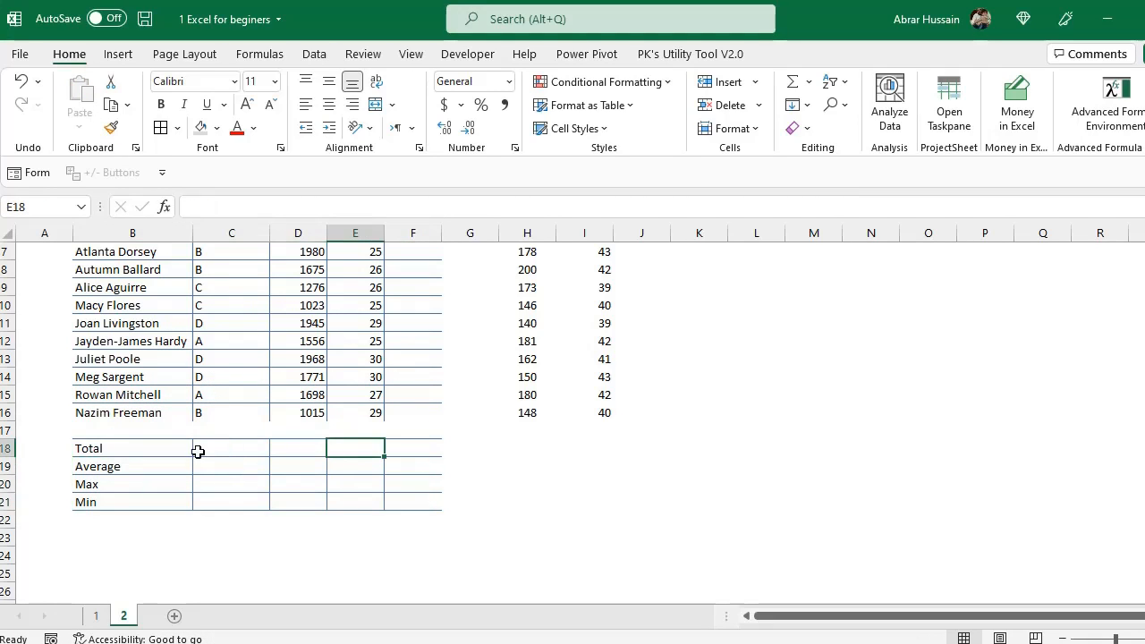
left_click(106, 451)
left_click(287, 479)
left_click(205, 452)
left_click_drag(204, 452, 413, 499)
left_click(289, 447)
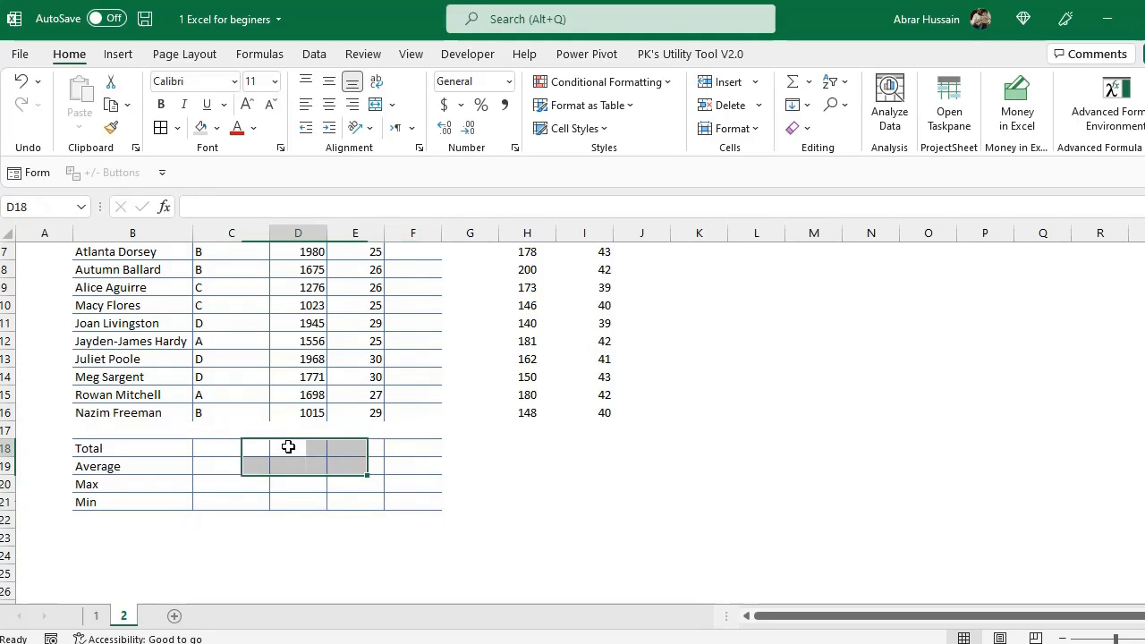
Step: Copy the formatting of D4:F16 to the Week 1 hourly pay table H4:J16 with Format Painter
scroll(358, 435, "up", 2)
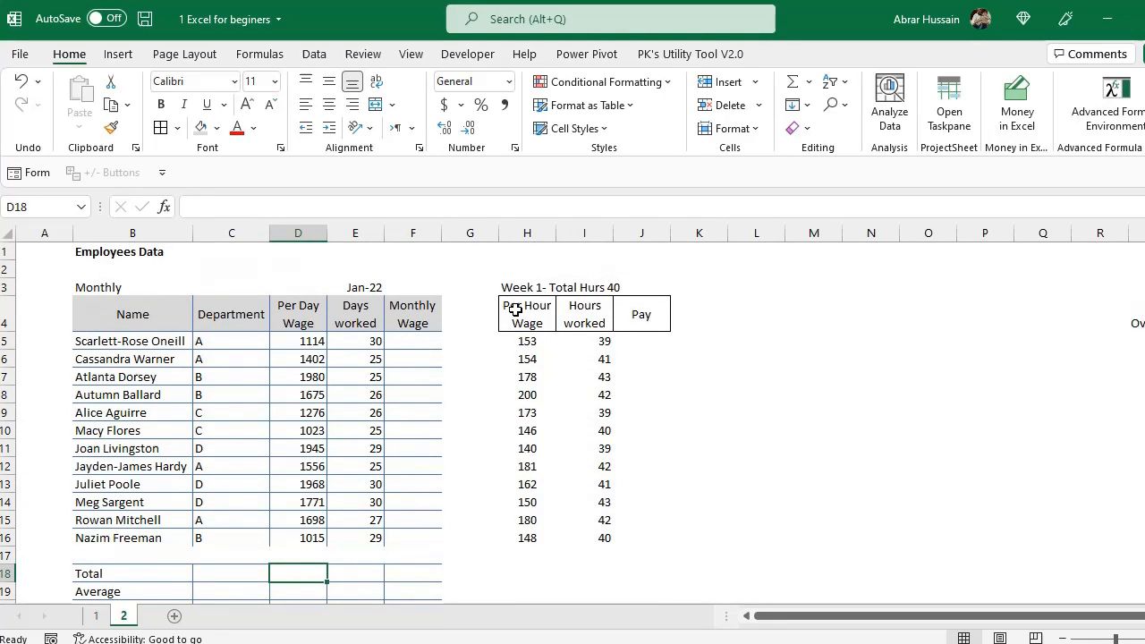
left_click(516, 310)
left_click_drag(305, 309, 412, 535)
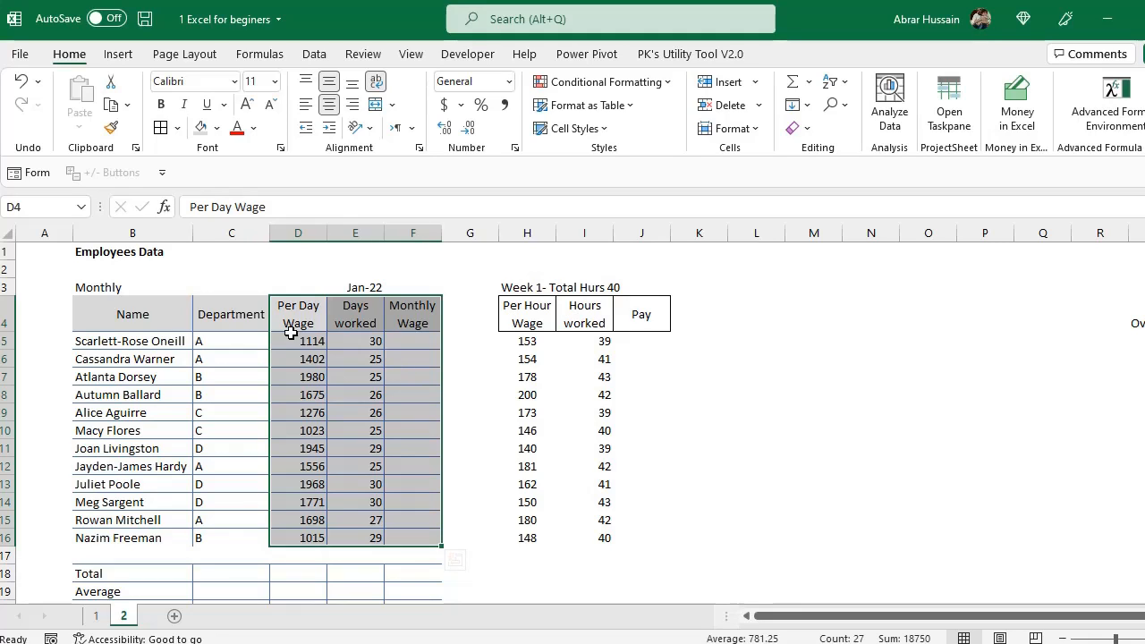
left_click(112, 128)
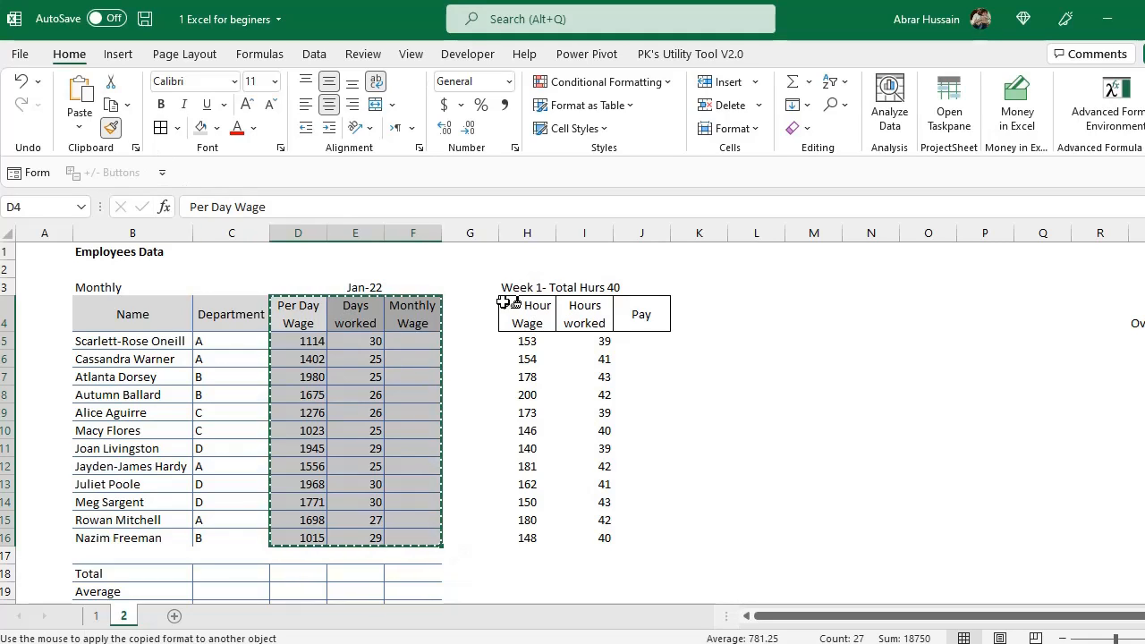
mouse_move(524, 309)
left_mouse_down()
mouse_move(653, 322)
mouse_move(656, 534)
left_mouse_up()
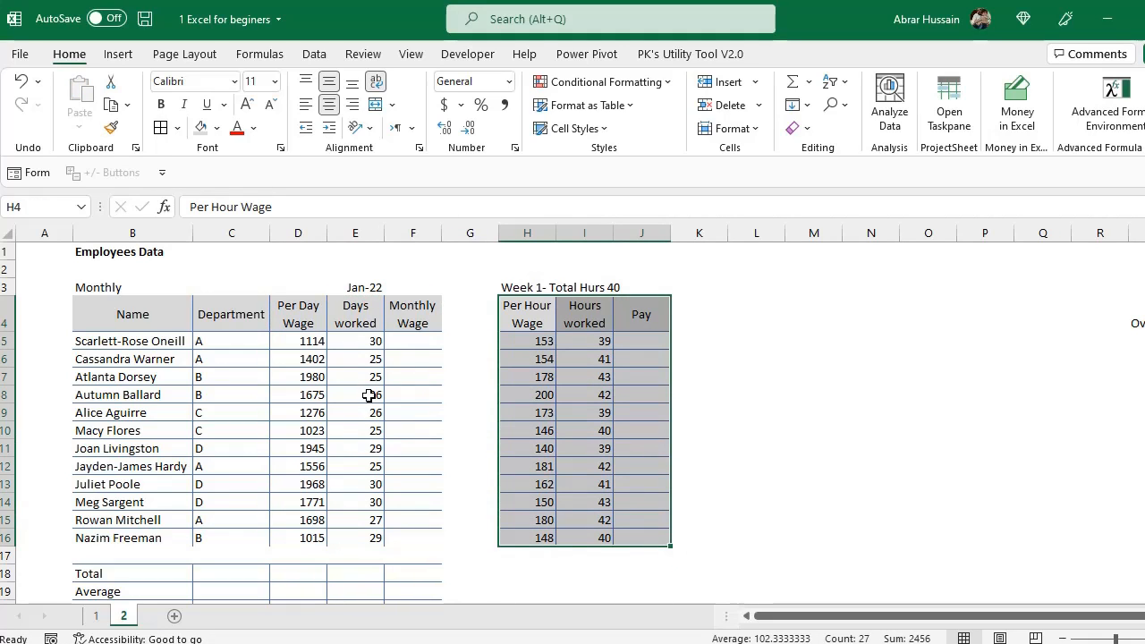
Step: Centre the cells H5:J16 of the Week 1 hourly pay table horizontally
left_click(524, 340)
left_click_drag(524, 340, 627, 529)
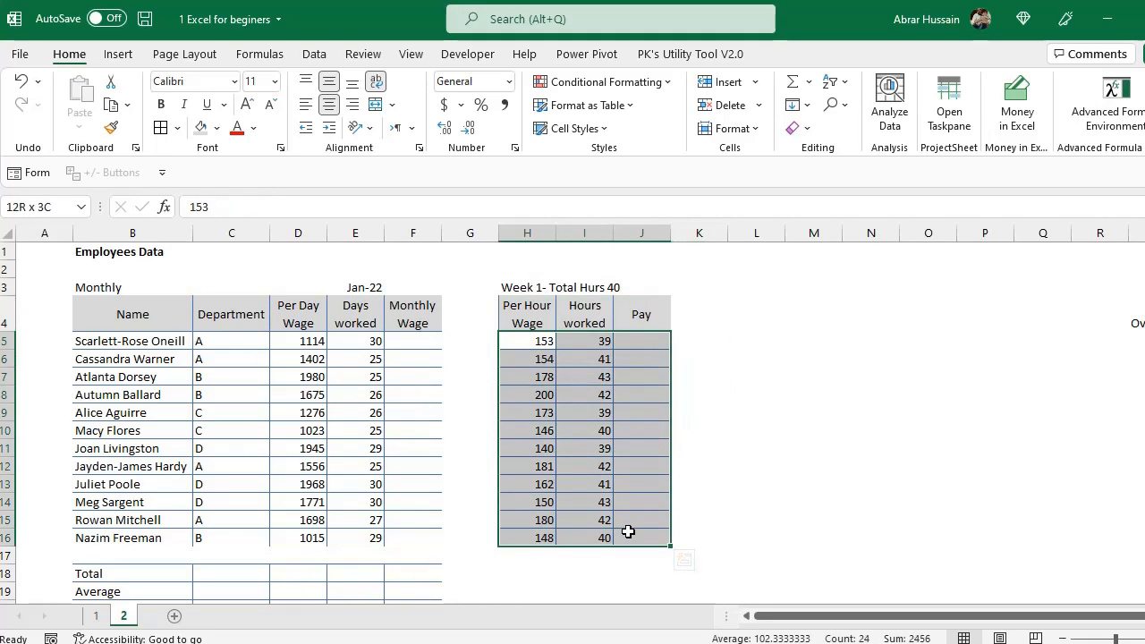
left_click(547, 314)
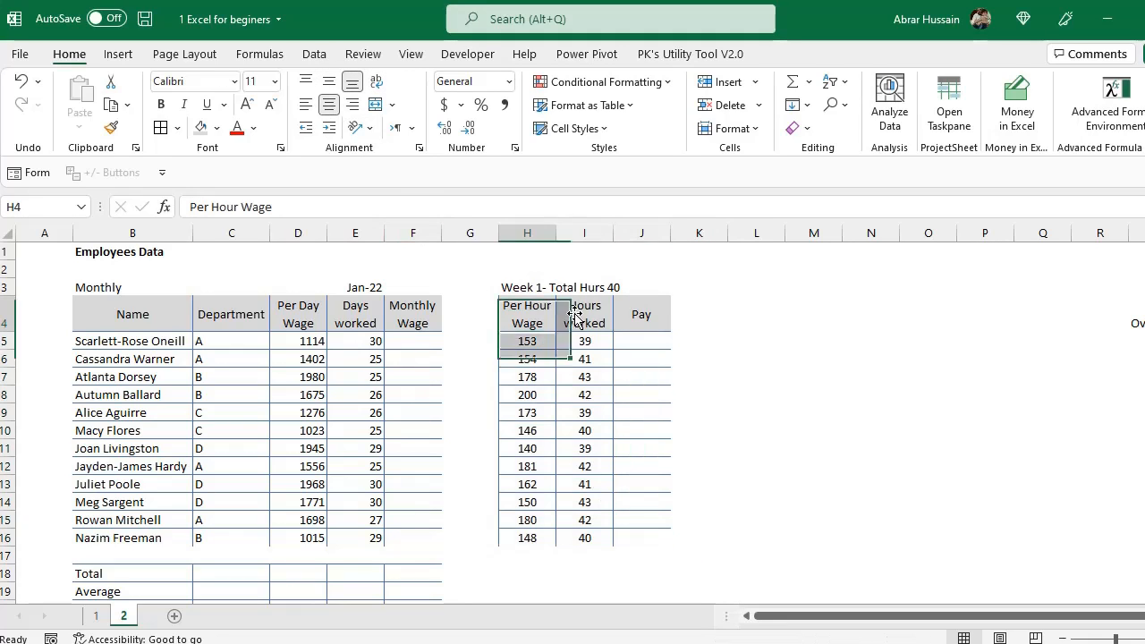
left_click(637, 322)
scroll(369, 381, "down", 1)
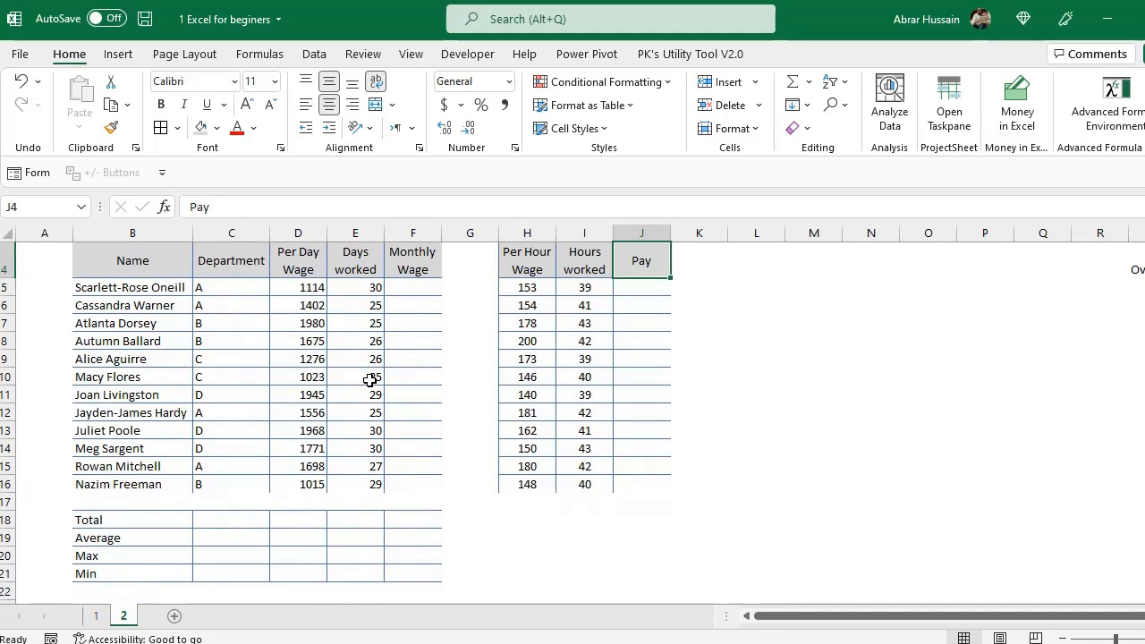
scroll(369, 380, "up", 1)
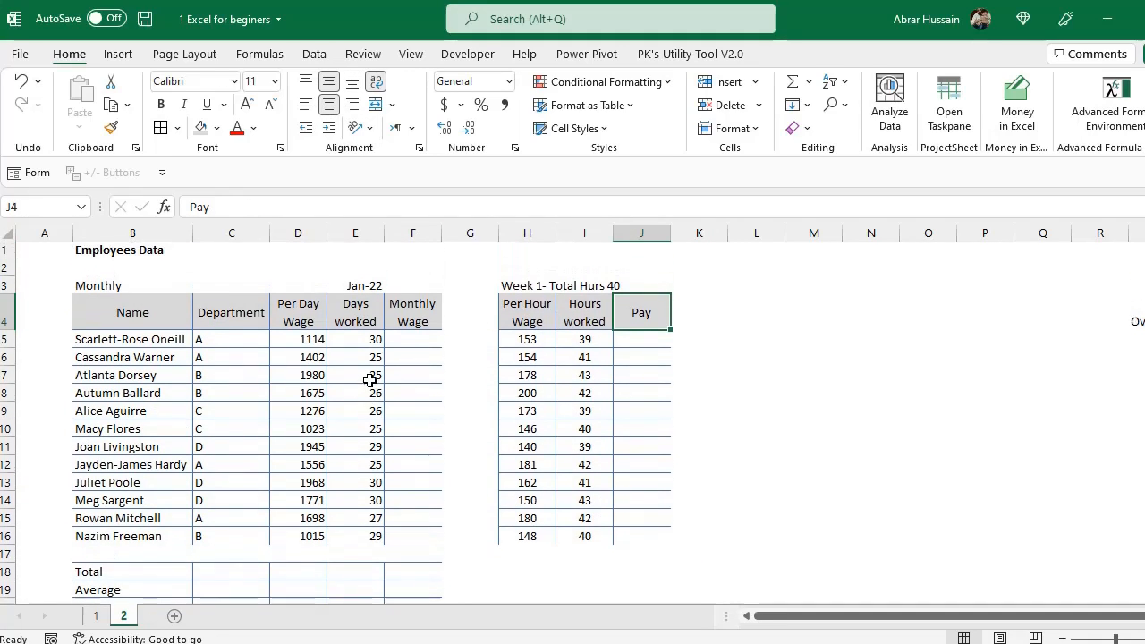
Step: Examine the Per Day Wage and Days worked columns, the month in E3 and the Monthly Wage header
left_click(306, 323)
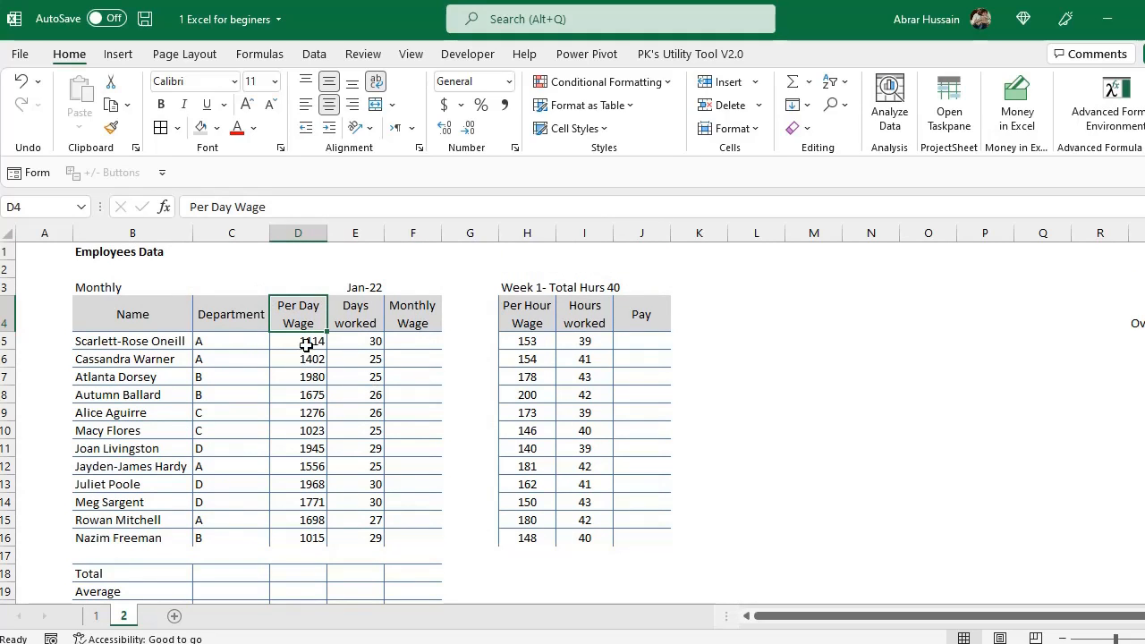
left_click_drag(304, 332, 301, 539)
key("Escape")
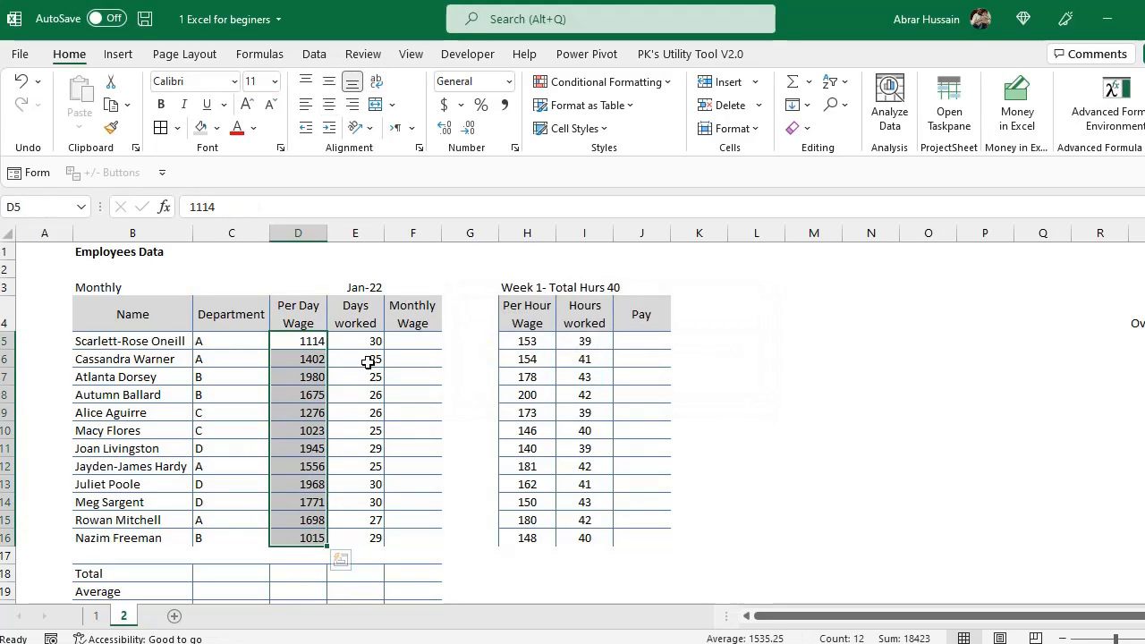
left_click(366, 317)
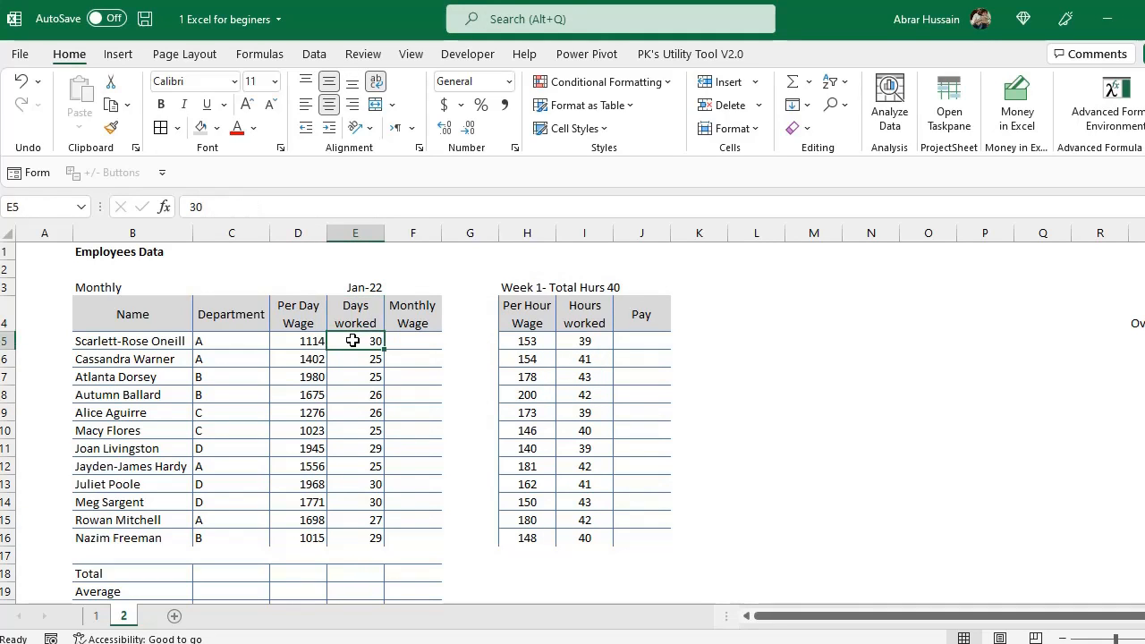
left_click_drag(353, 341, 349, 536)
left_click(362, 286)
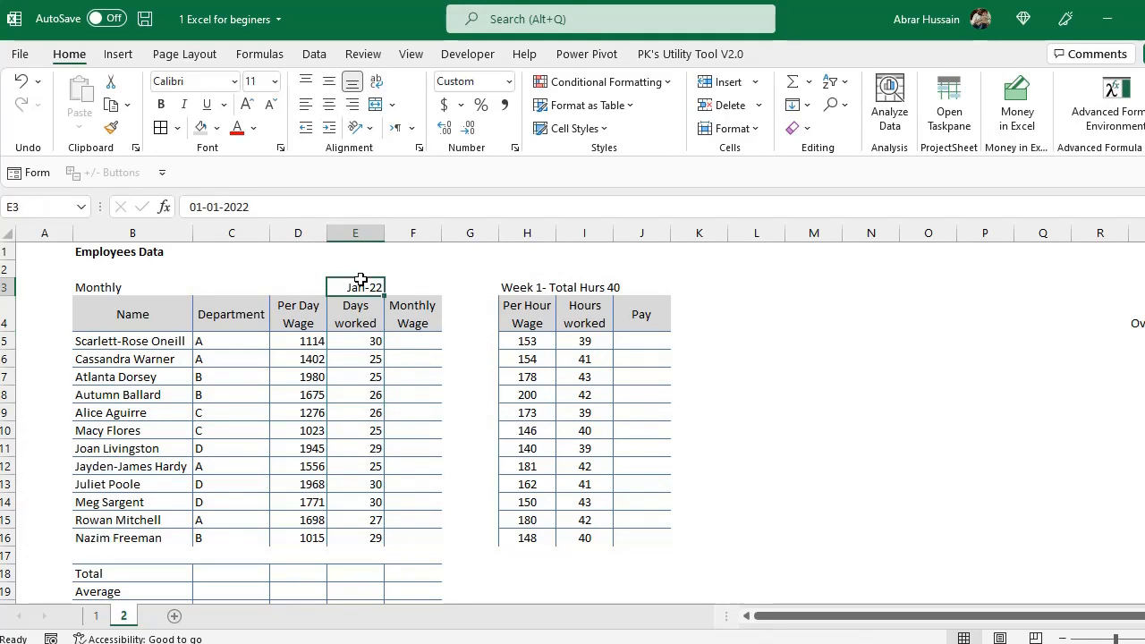
left_click(428, 323)
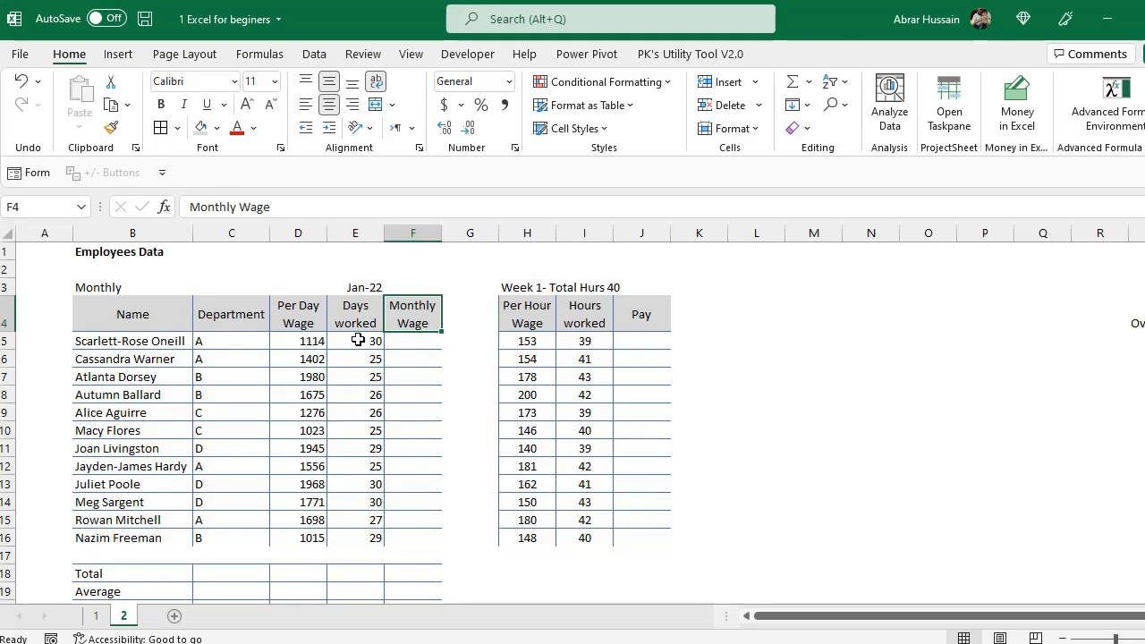
Step: Calculate the first employee's monthly wage in F5 with the formula =D5*E5
left_click(426, 336)
type("=")
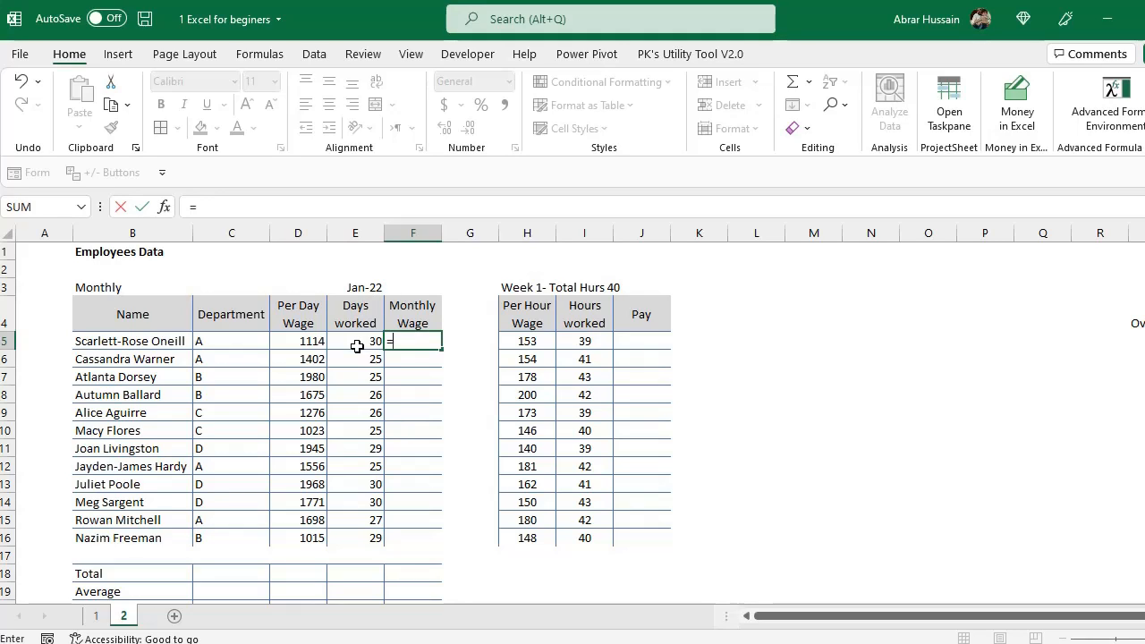
left_click(288, 346)
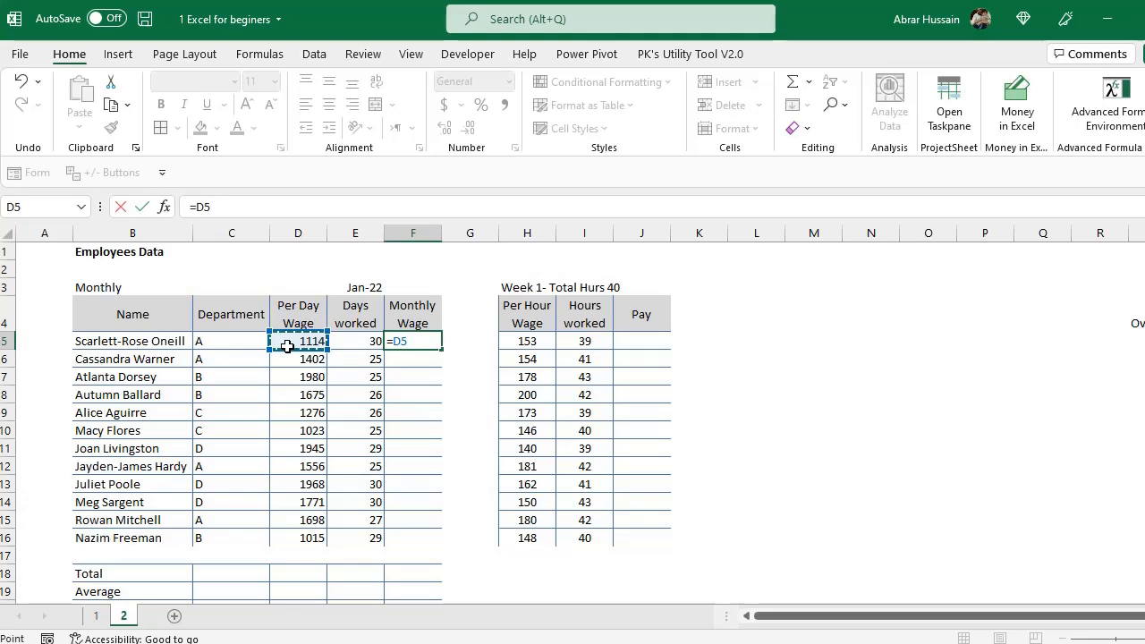
type("*")
left_click(362, 342)
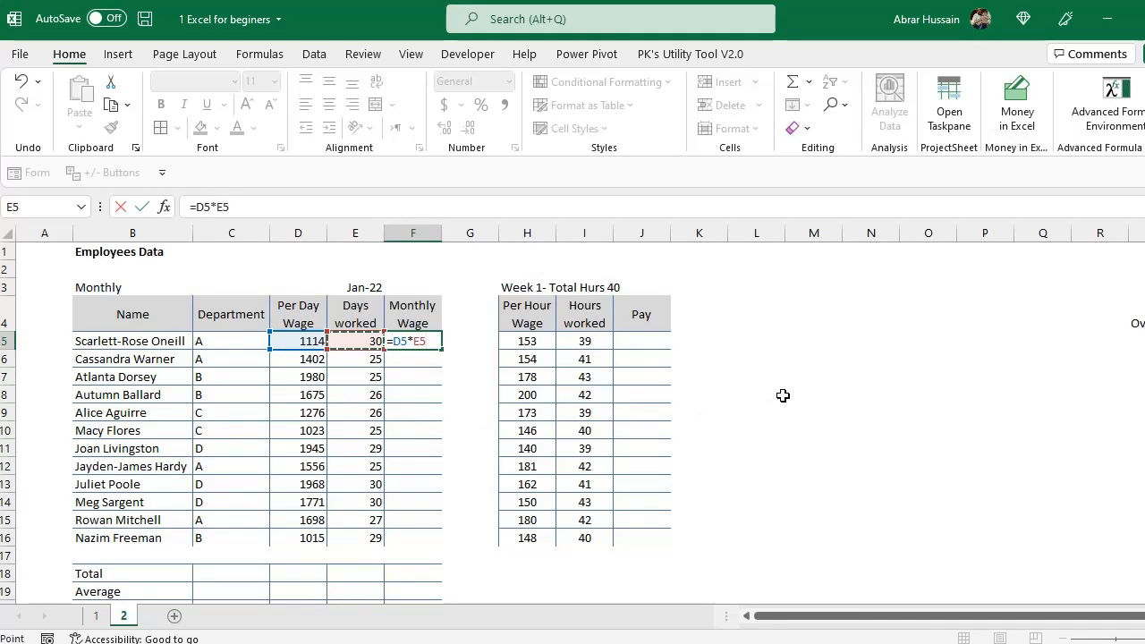
key("Return")
Step: Copy the monthly wage formula from F5 to all employee rows, F5:F16
key("Up")
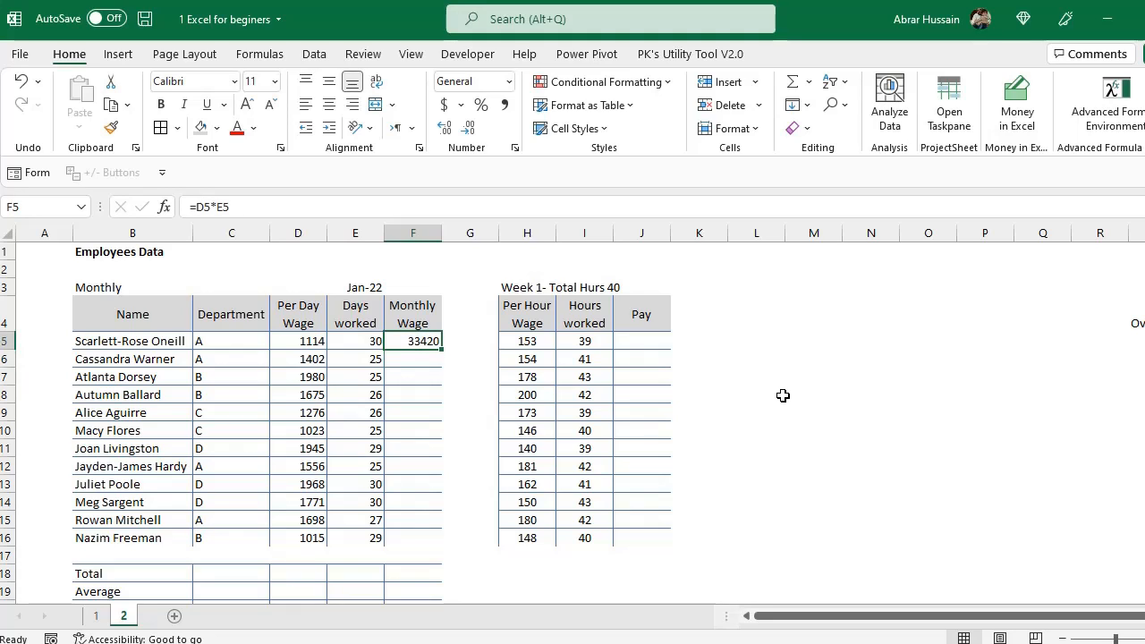
key("ctrl+c")
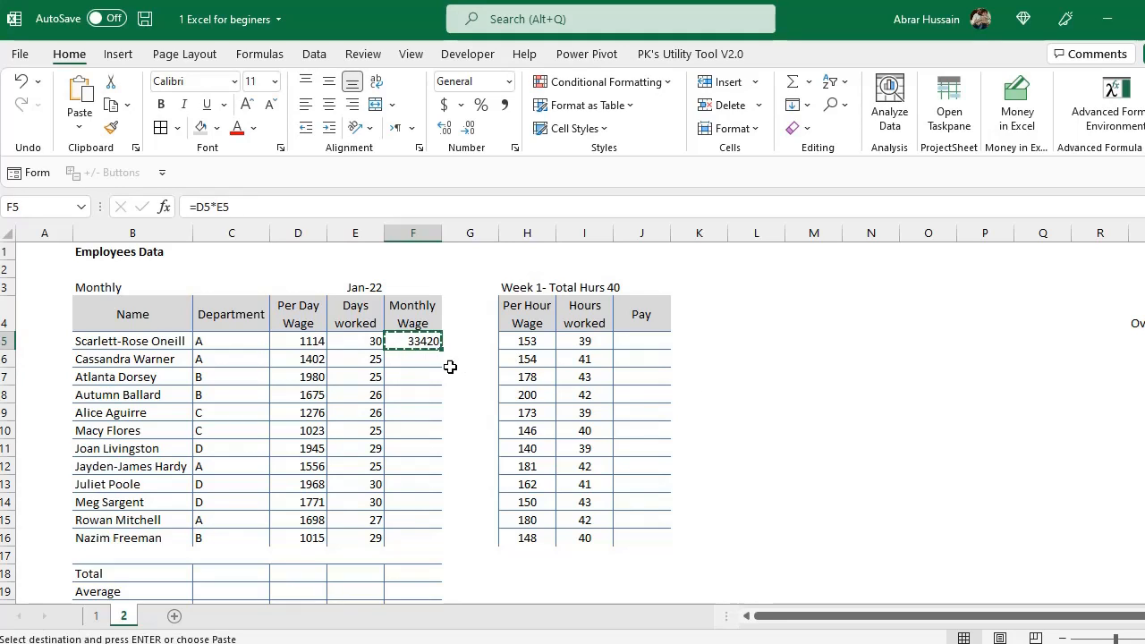
left_click(428, 539, "shift")
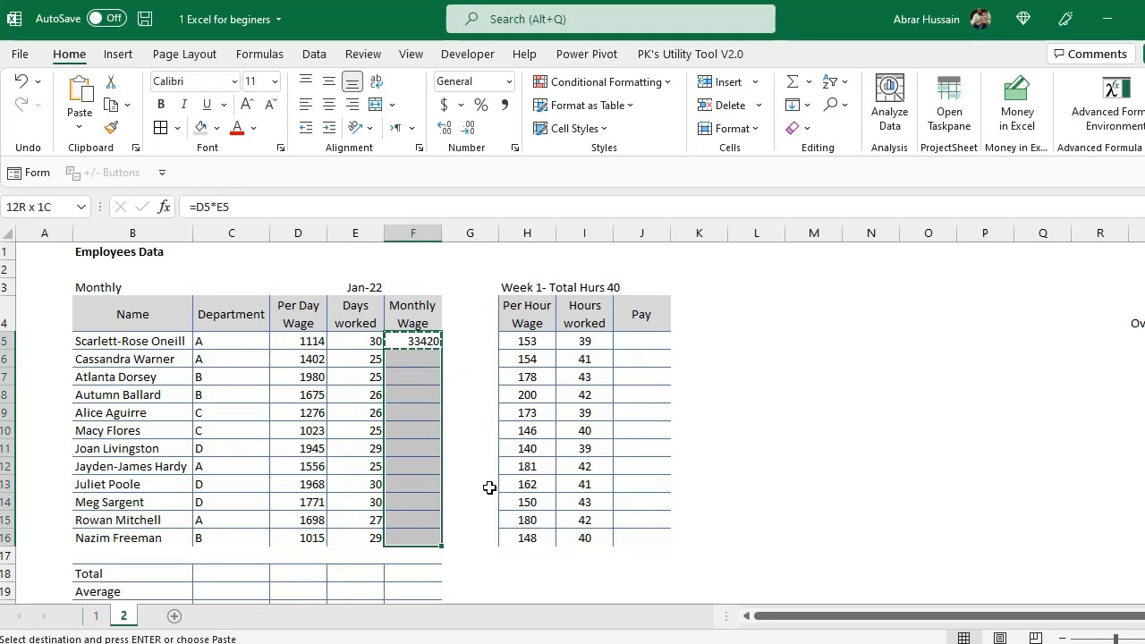
key("ctrl+v")
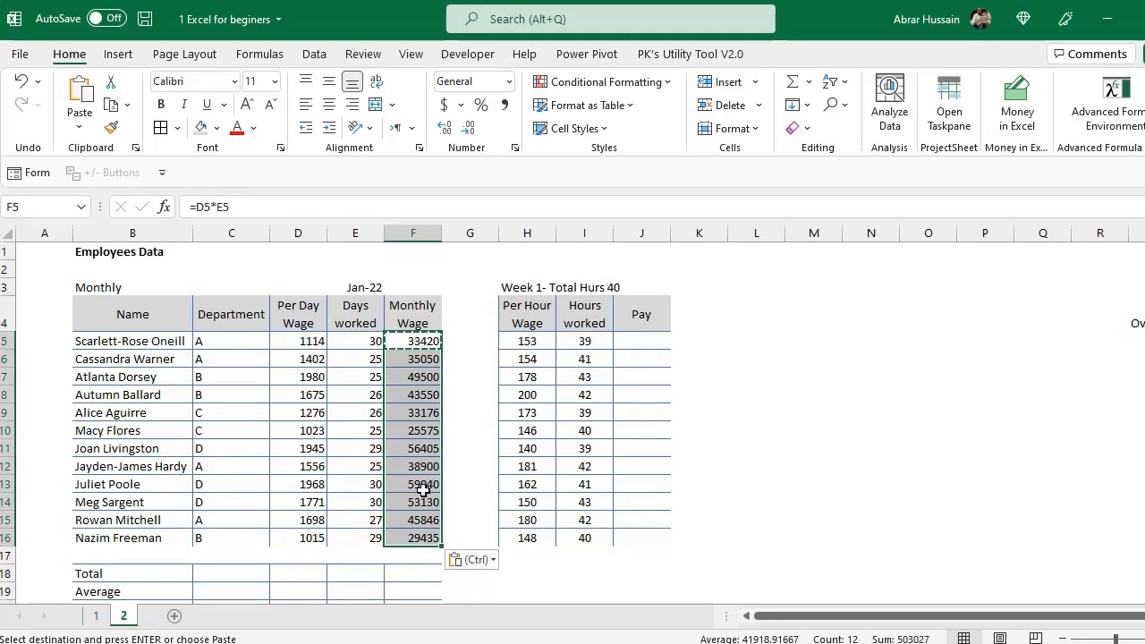
Step: Correct the misspelled word in the H3 heading so it reads "Week 1- Total Hours 40"
left_click(533, 315)
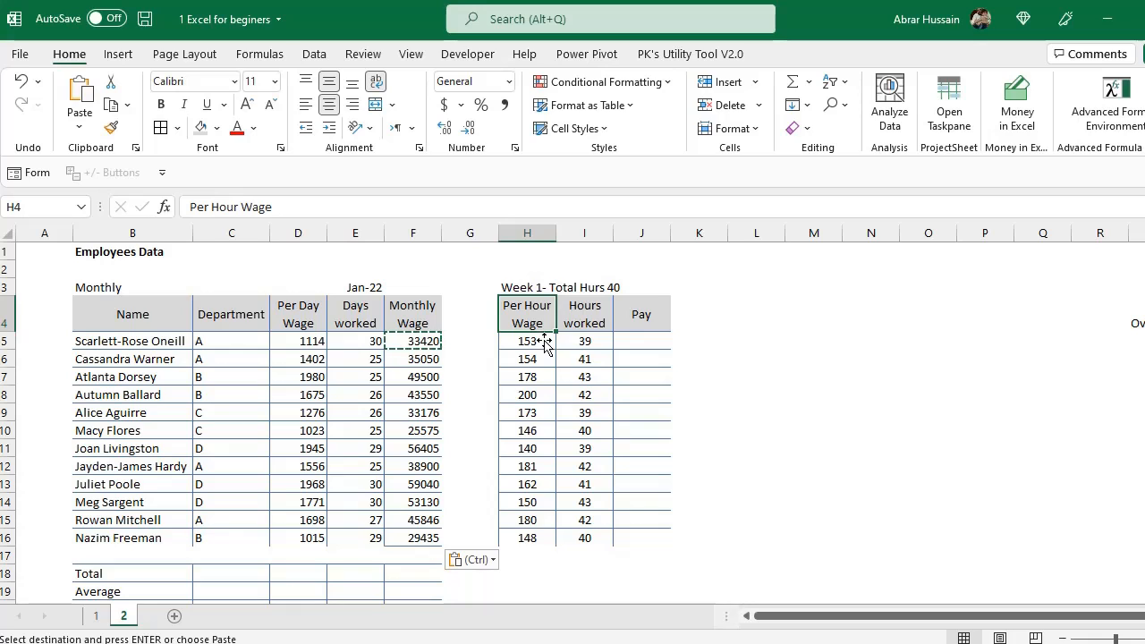
left_click(588, 321)
left_click(583, 346)
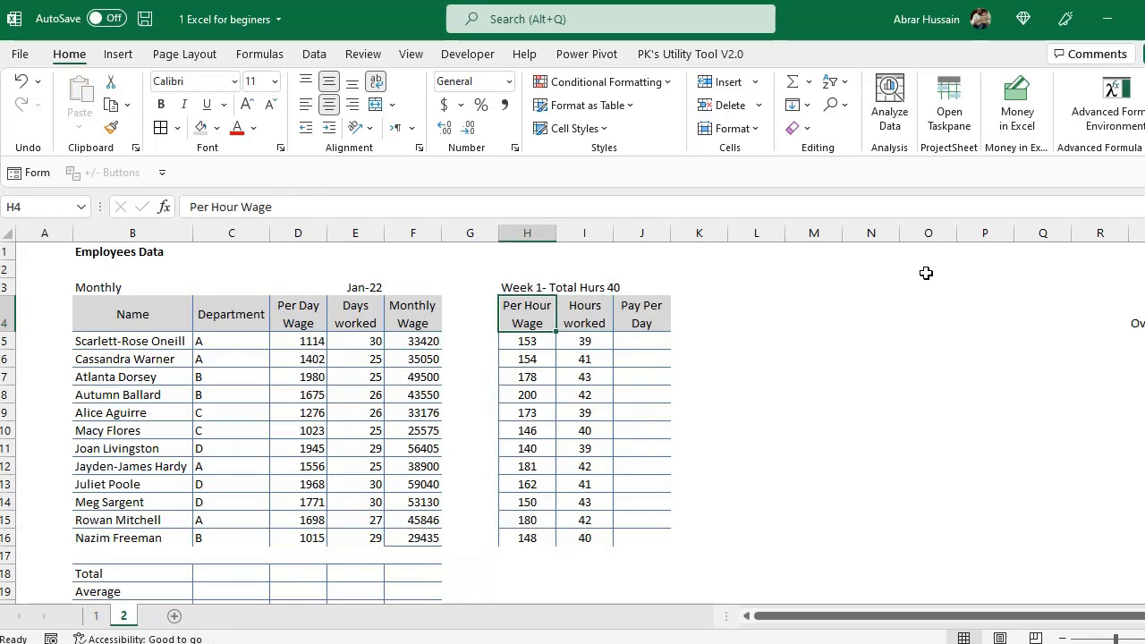
key("Down")
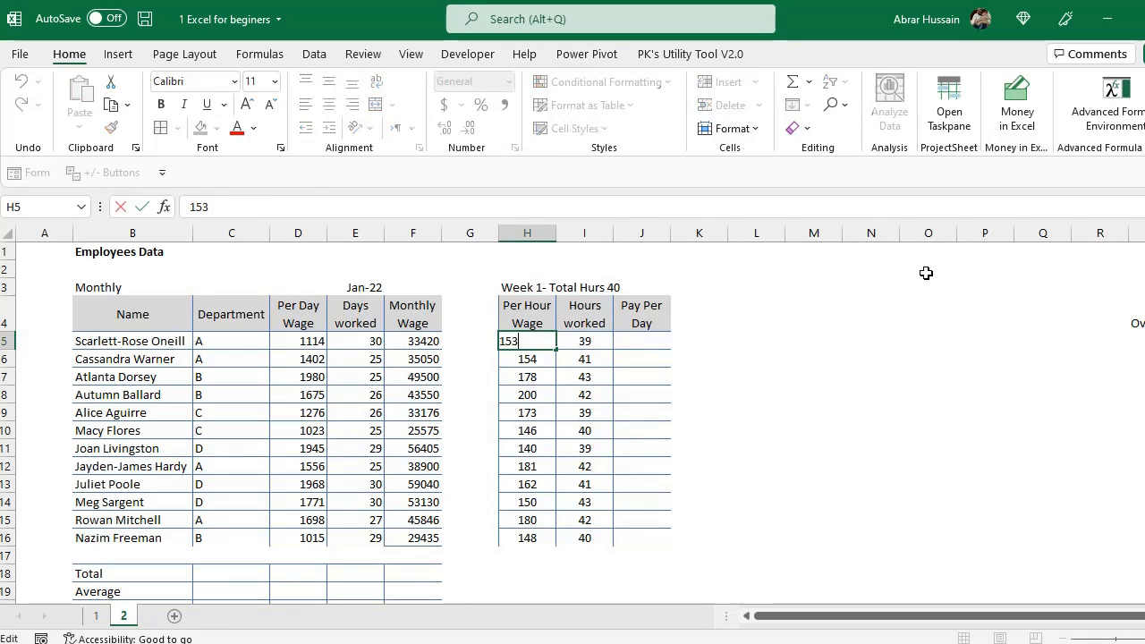
key("Right")
key("Up")
key("Up")
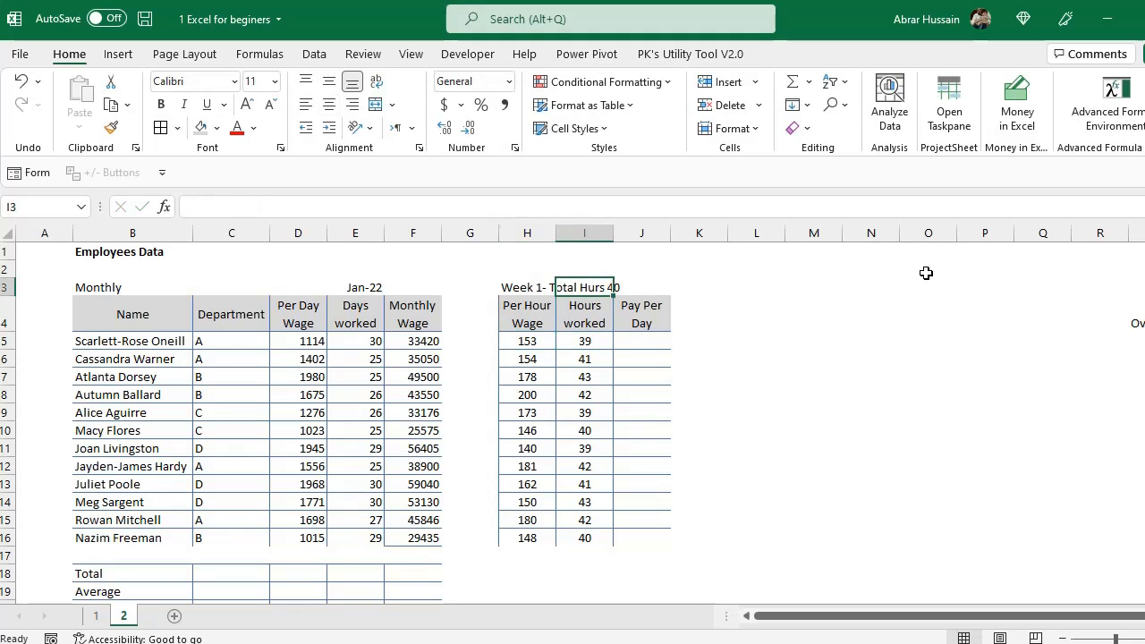
key("Left")
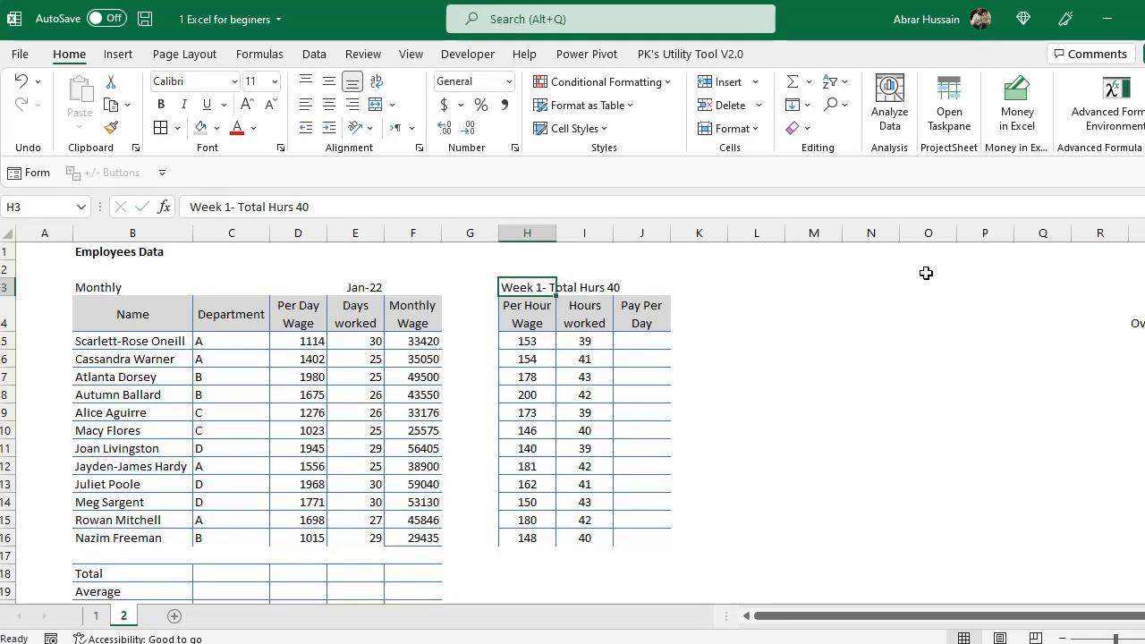
key("F2")
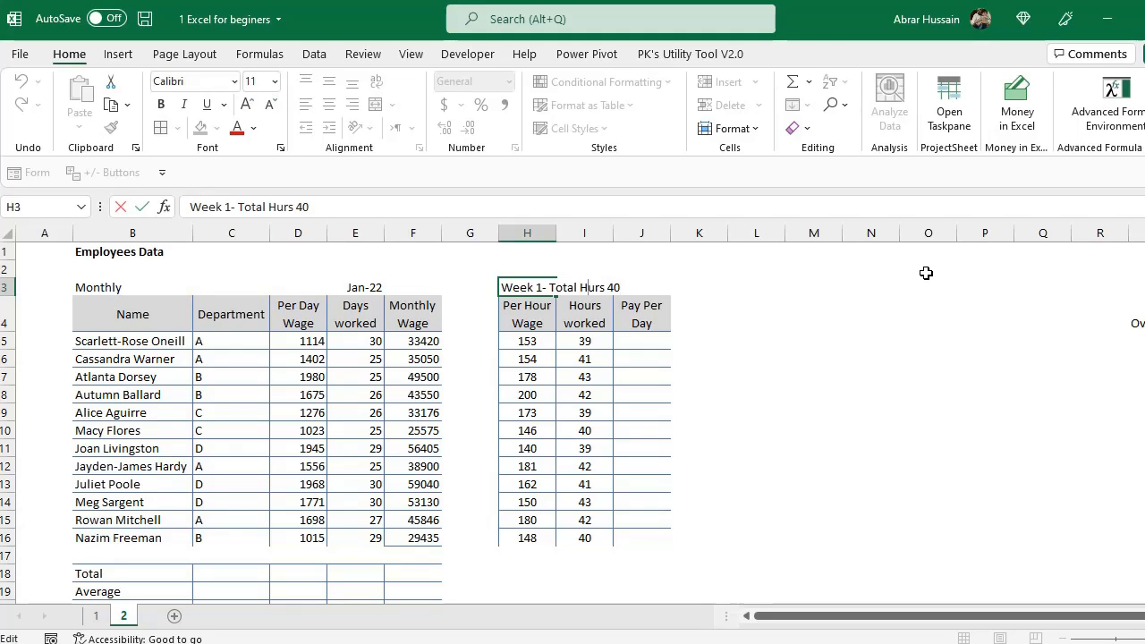
type("o")
key("Return")
Step: Rename the header in J4 as "Pay Per Week"
key("Down")
key("Right")
key("Right")
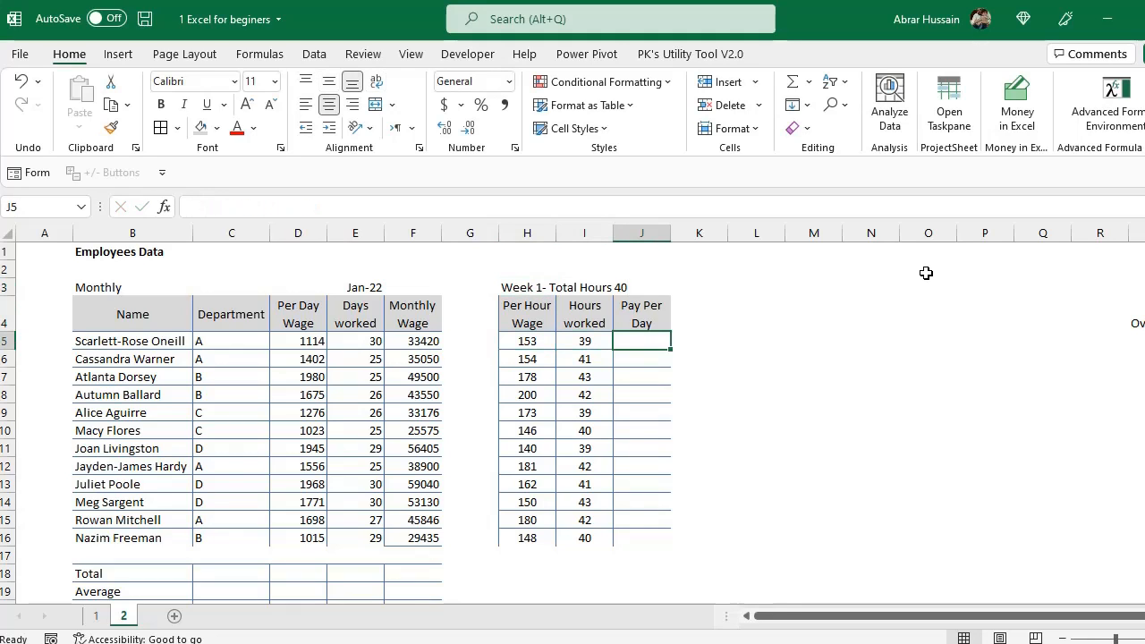
key("Up")
type("Pay Per Week")
key("Return")
Step: Calculate the first employee's weekly pay in J5 with the formula =H5*I5
type("=")
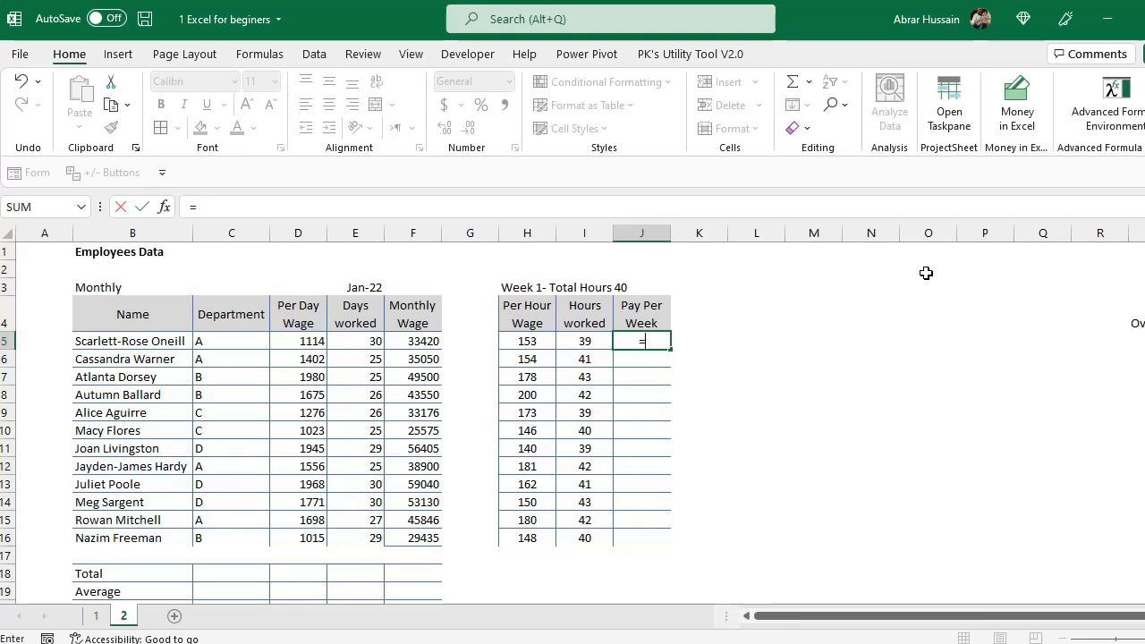
key("Left")
key("Left")
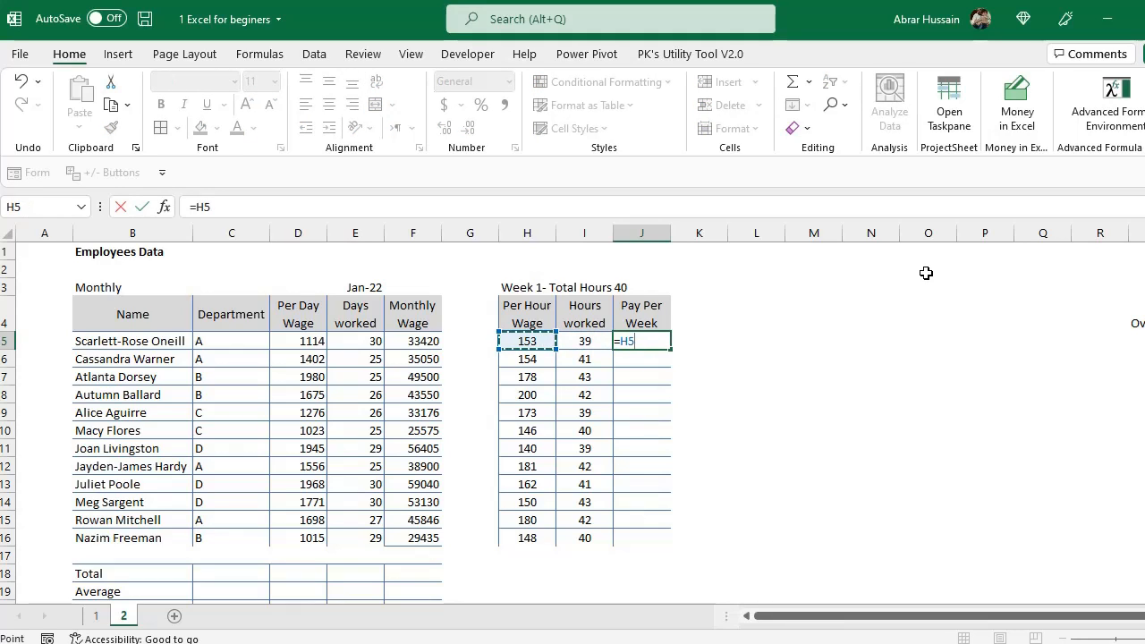
type("*")
key("Left")
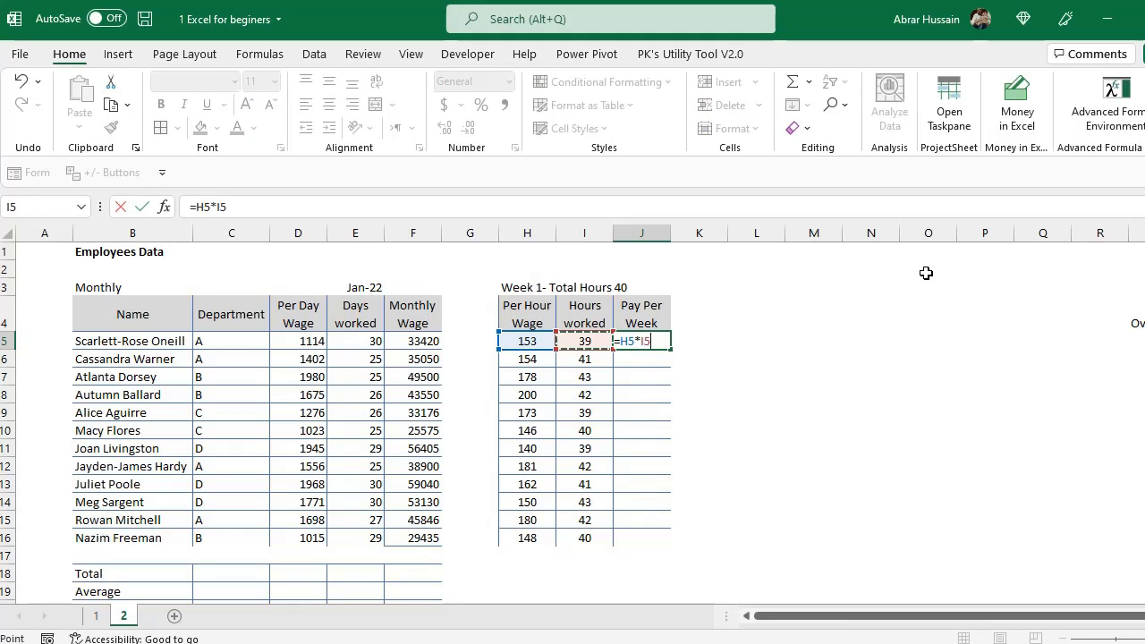
key("Return")
Step: Copy the weekly pay formula from J5 to all employee rows, J5:J16
key("Up")
key("ctrl+c")
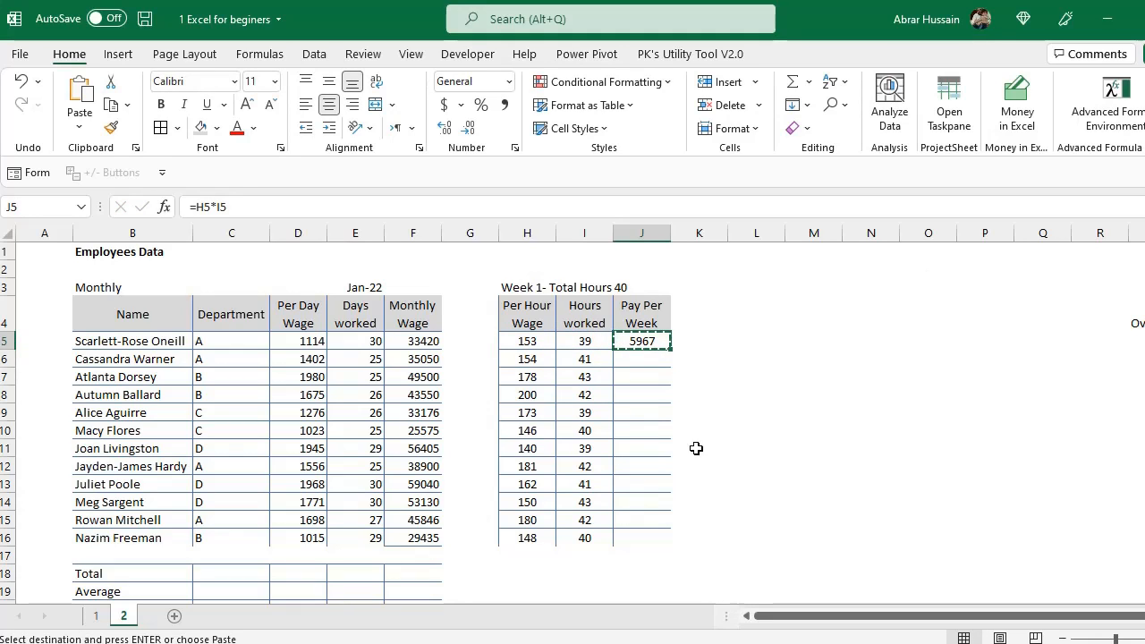
left_click(642, 537, "shift")
key("ctrl+v")
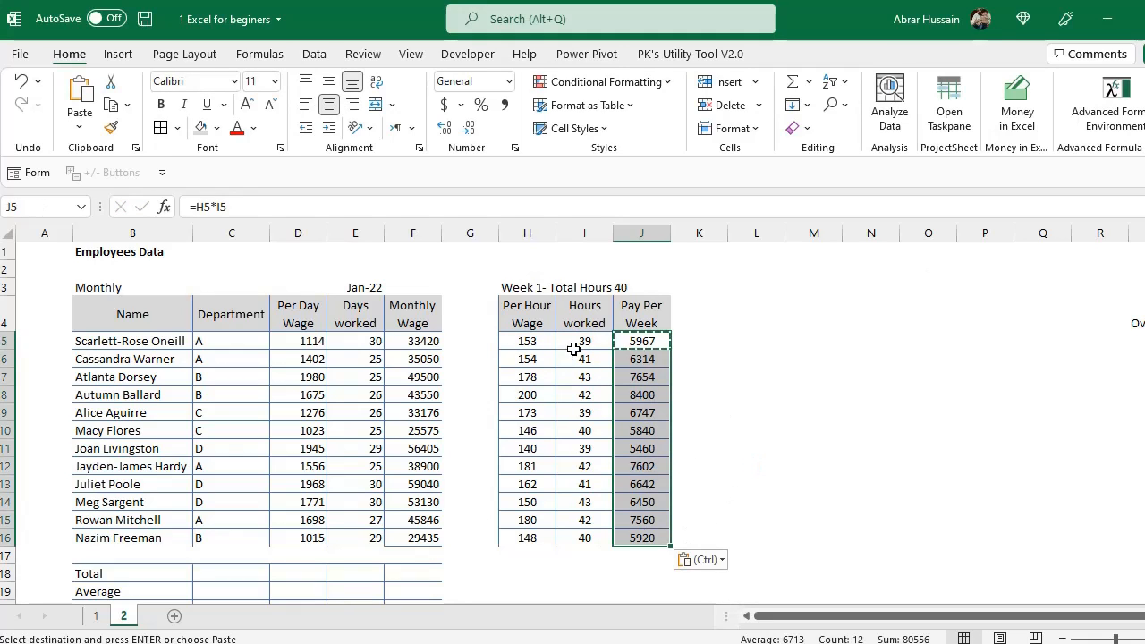
Step: Insert a blank column J between the Hours worked and Pay Per Week columns
left_click(638, 315)
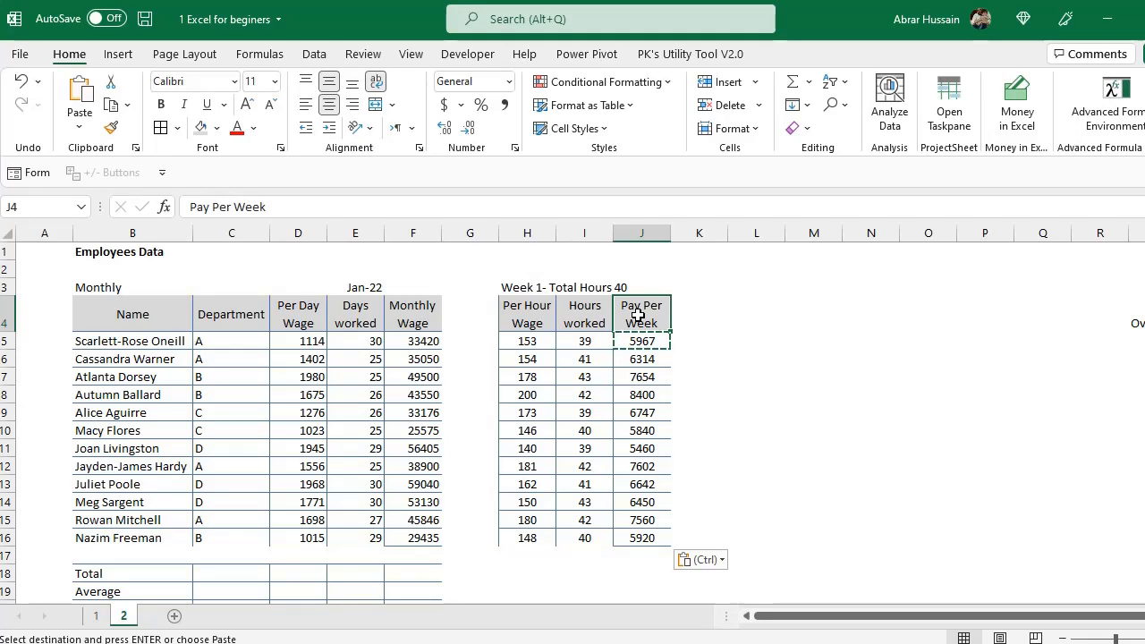
left_click(586, 359)
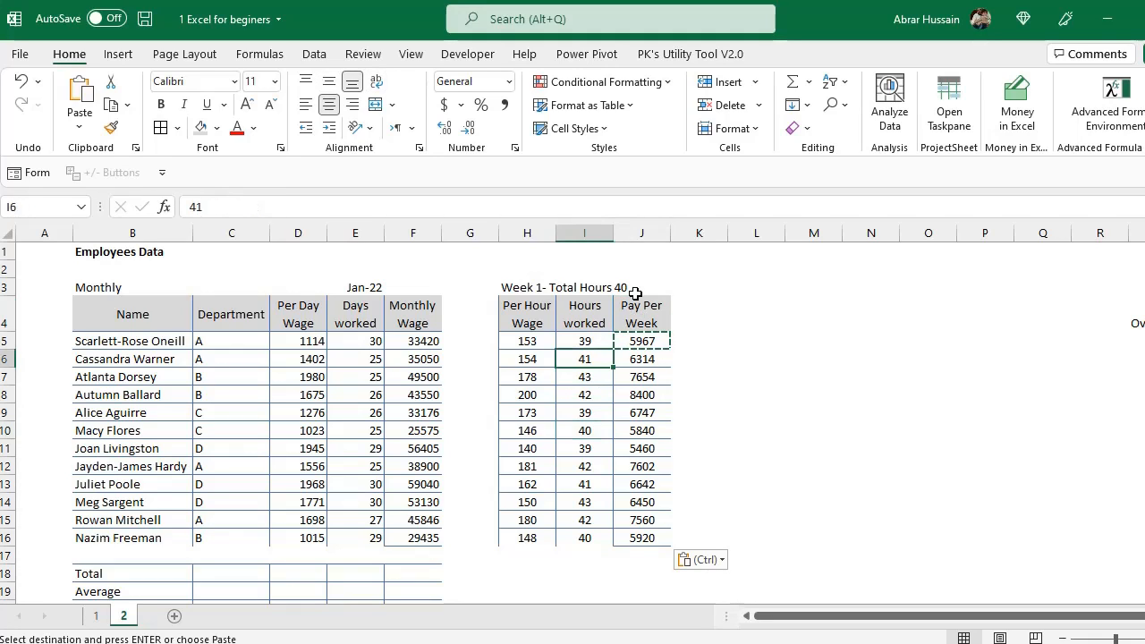
left_click(645, 232)
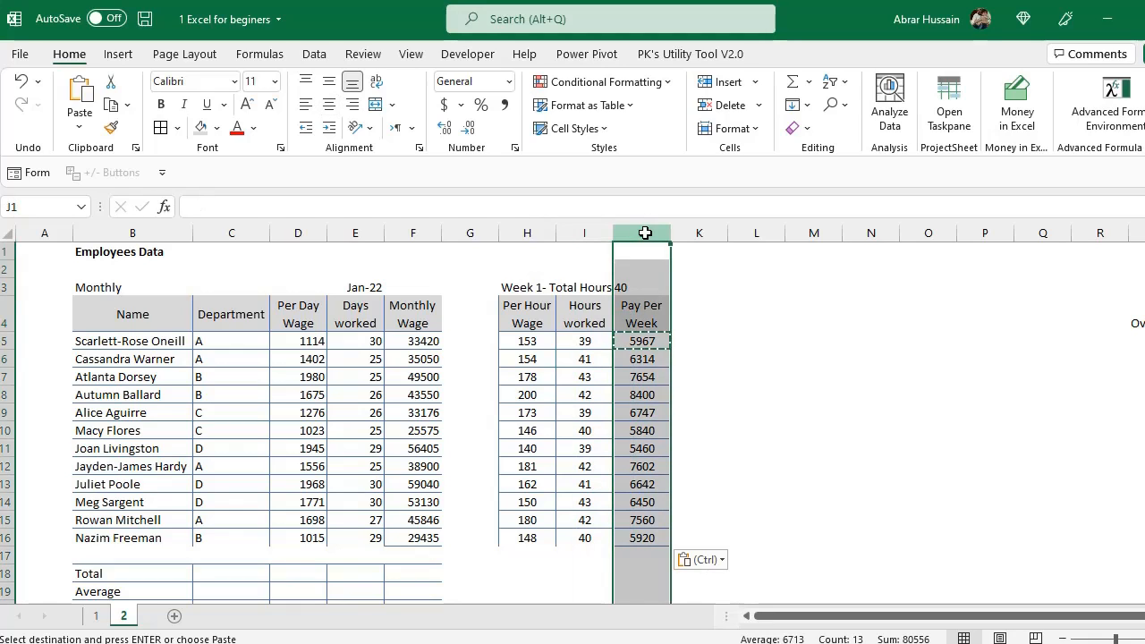
right_click(645, 232)
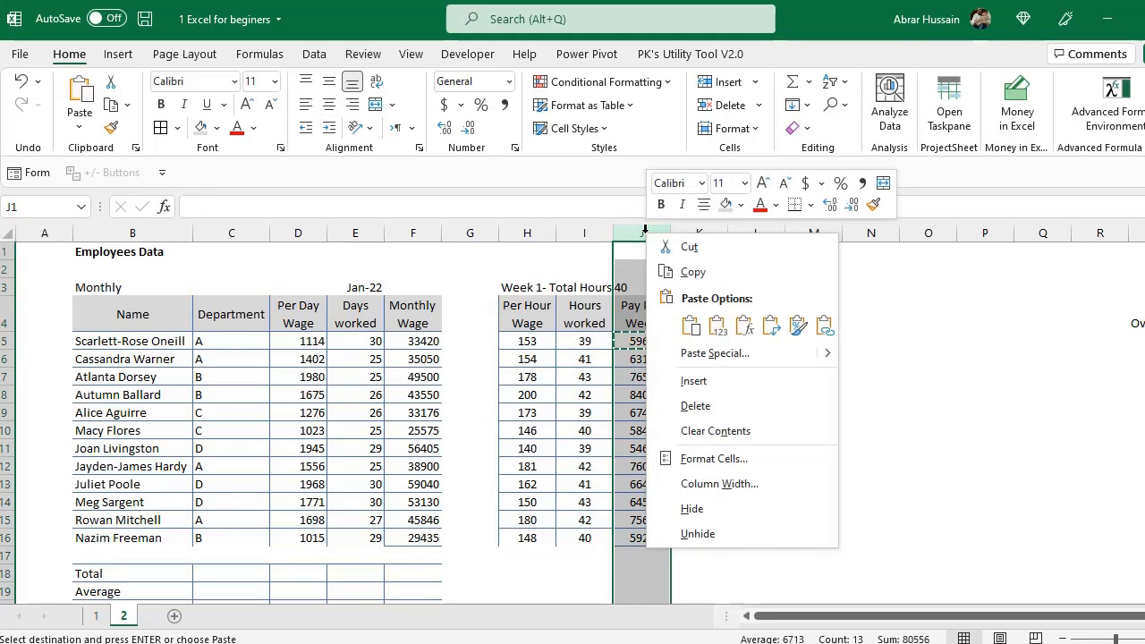
left_click(689, 381)
Step: Enter "Overtime Hours" as the header of the blank column in J4
left_click(649, 313)
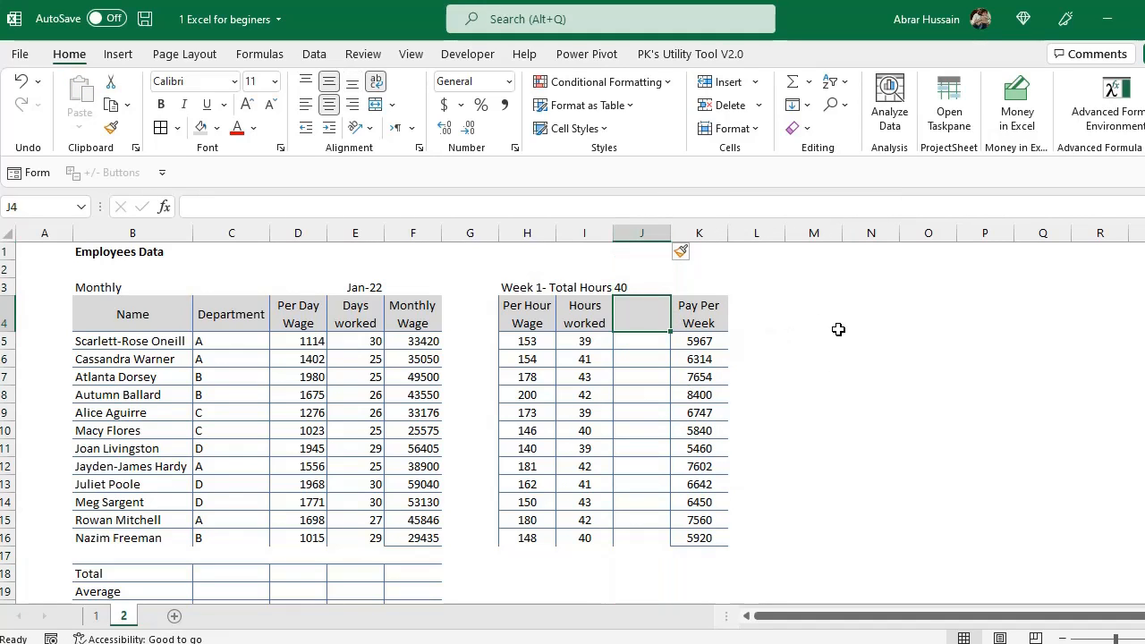
type("Overtime H")
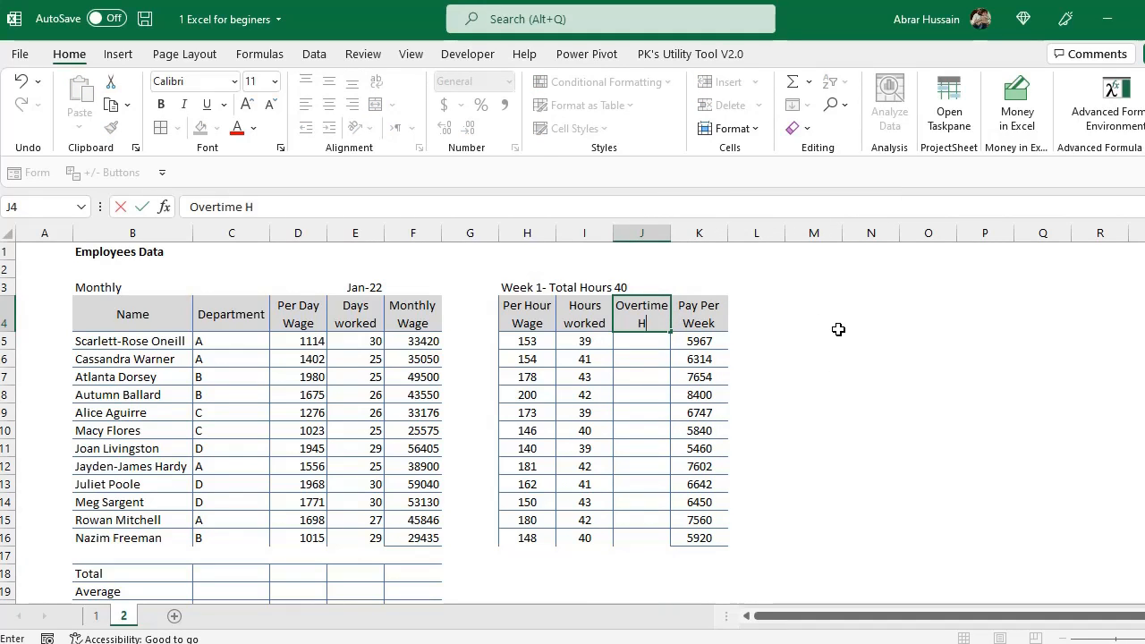
type("ours")
key("Return")
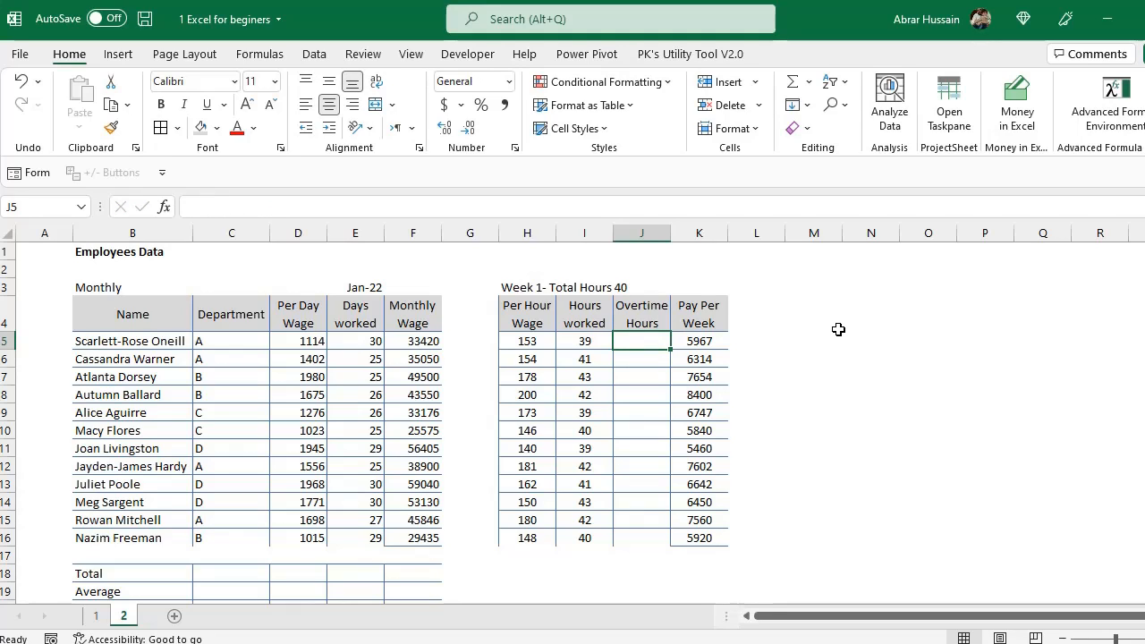
Step: Calculate overtime hours with the formula =I5-40 in J5 and fill it down to J16
type("=")
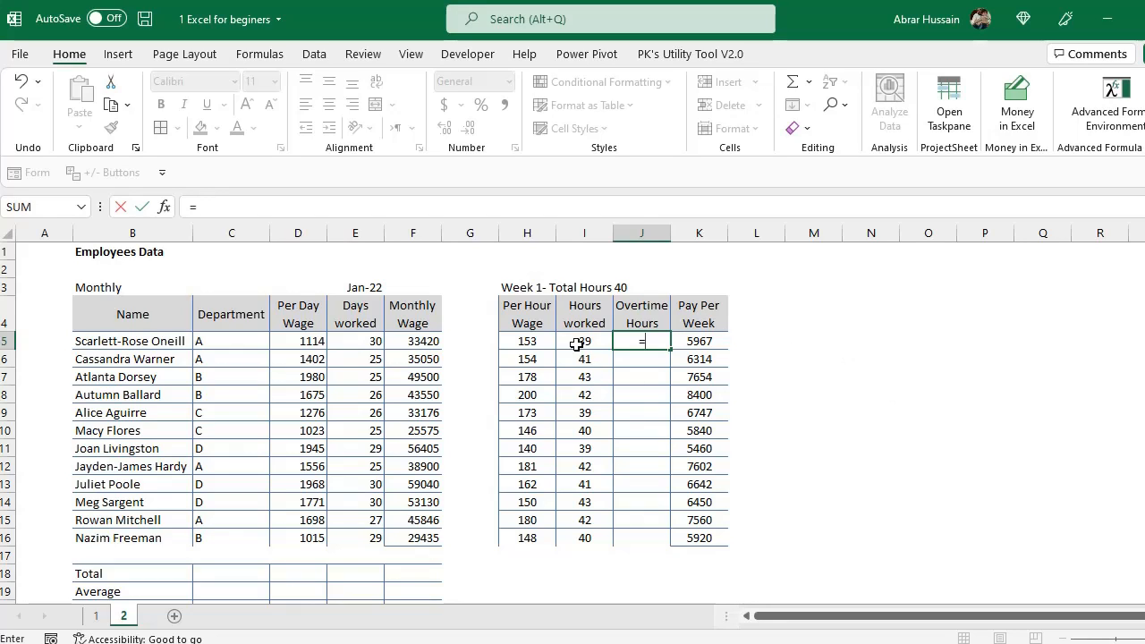
left_click(574, 343)
type("-40")
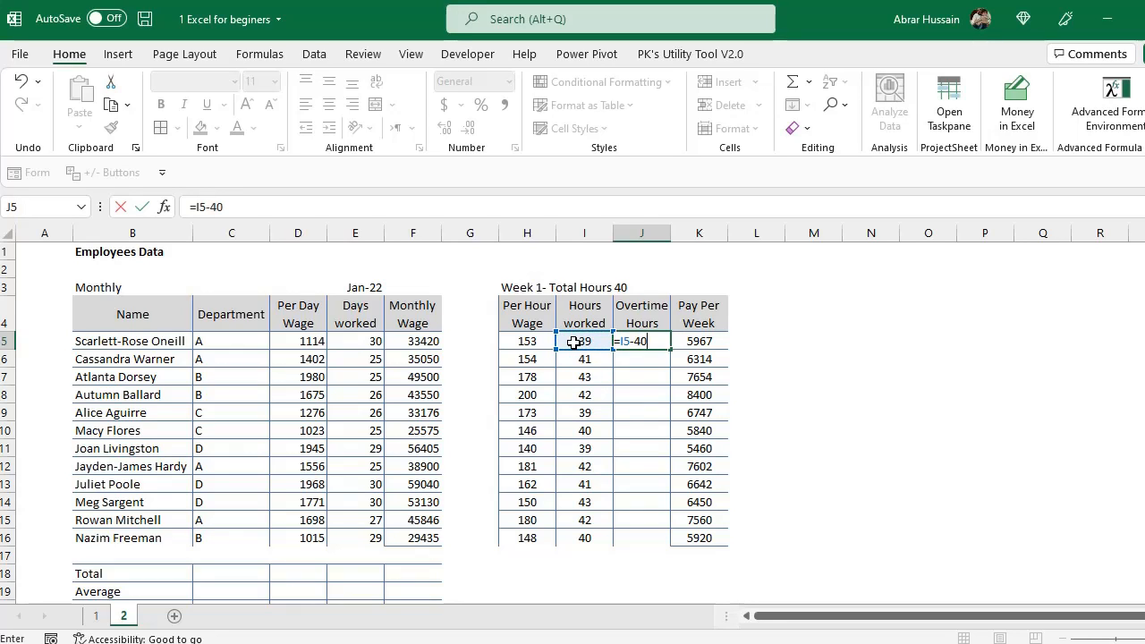
key("ctrl+Return")
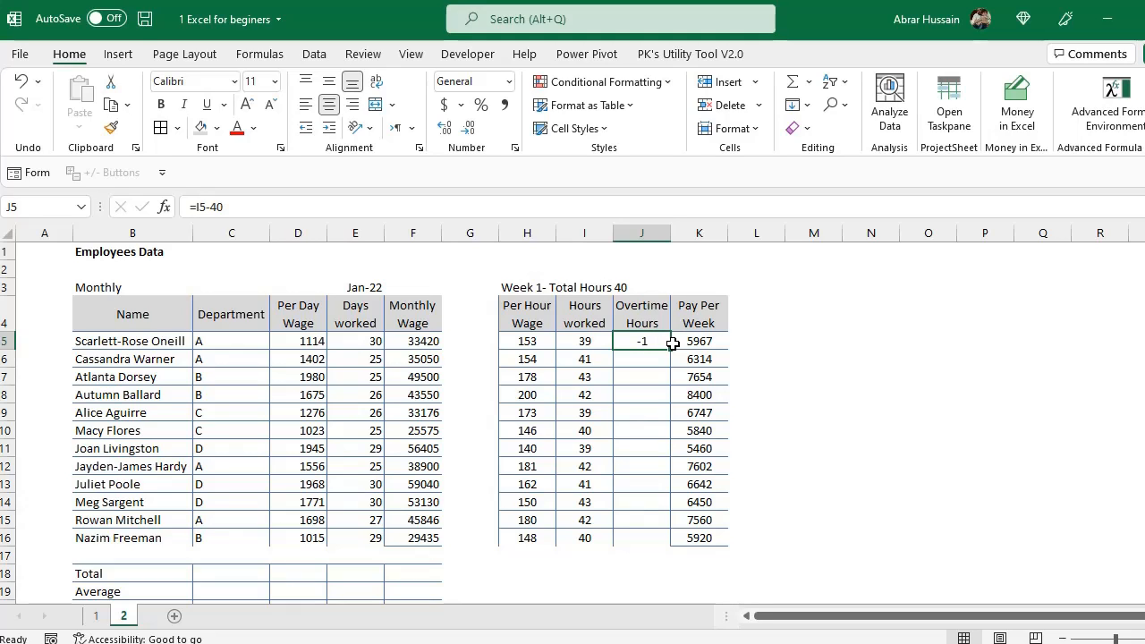
left_click_drag(670, 348, 665, 543)
left_click(644, 376)
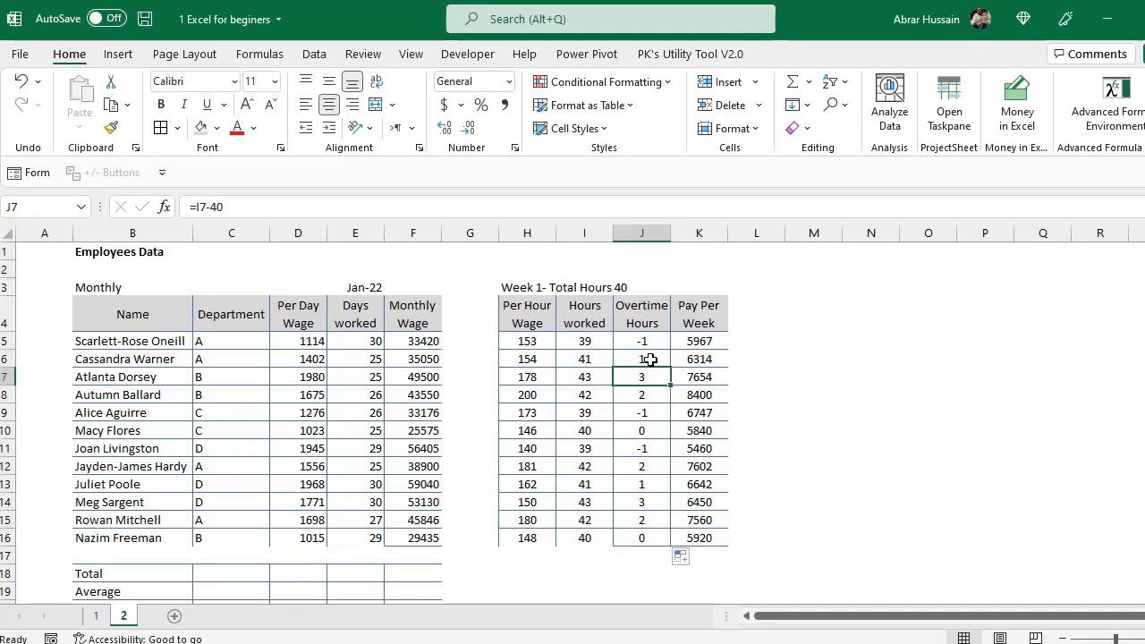
Step: Examine the overtime hours in J5:J16 against the hours worked, including the formula in J5
left_click(647, 360)
left_click(649, 377)
left_click(657, 395)
left_click(650, 377)
left_click(650, 361)
left_click(641, 376)
left_click_drag(583, 359, 648, 395)
left_click(644, 416)
left_click(653, 448)
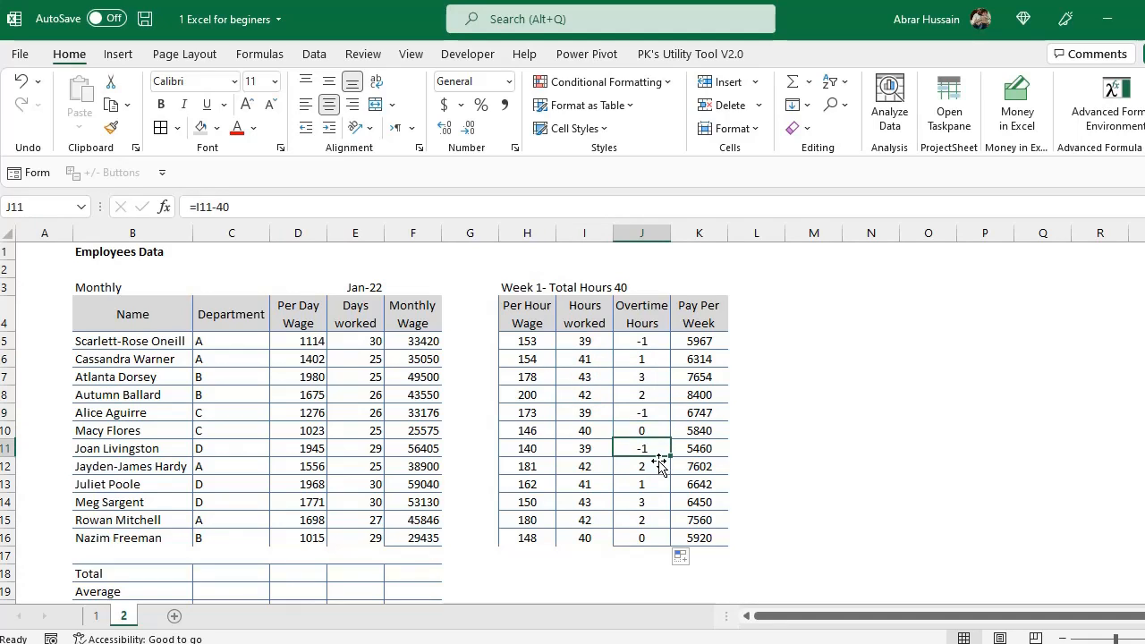
left_click(649, 486)
left_click(550, 451)
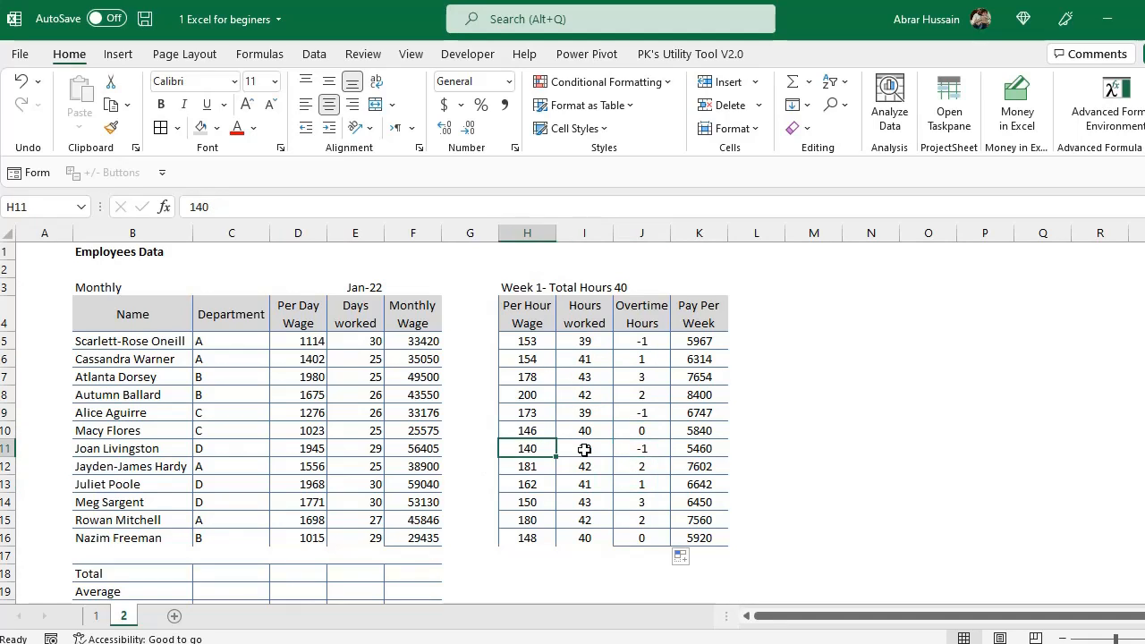
left_click(589, 448)
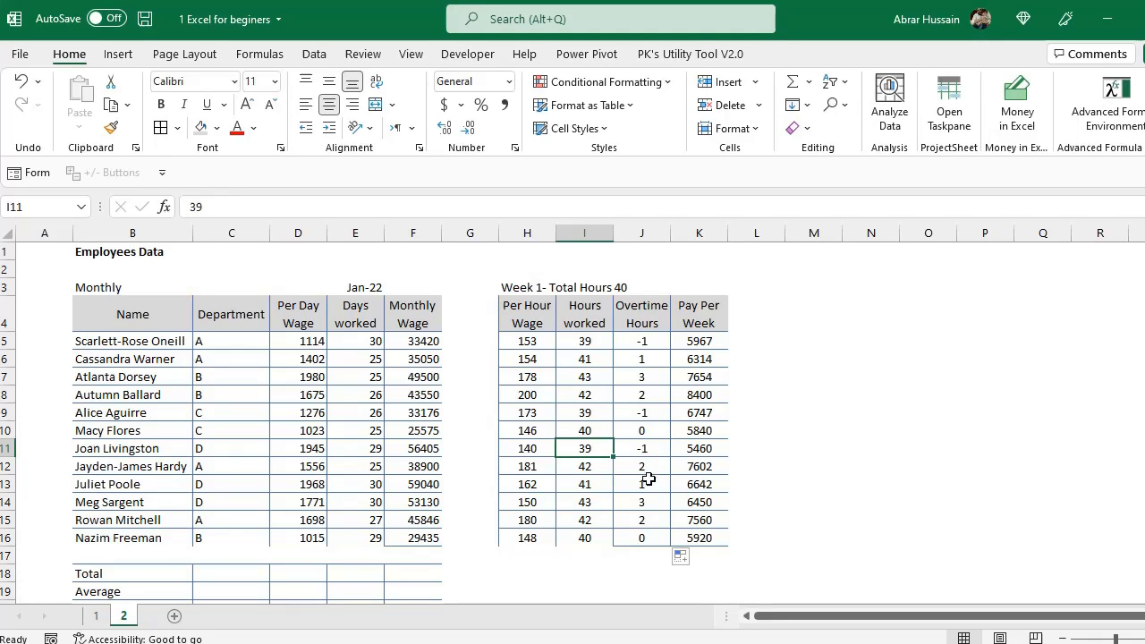
left_click(643, 535)
left_click(642, 345)
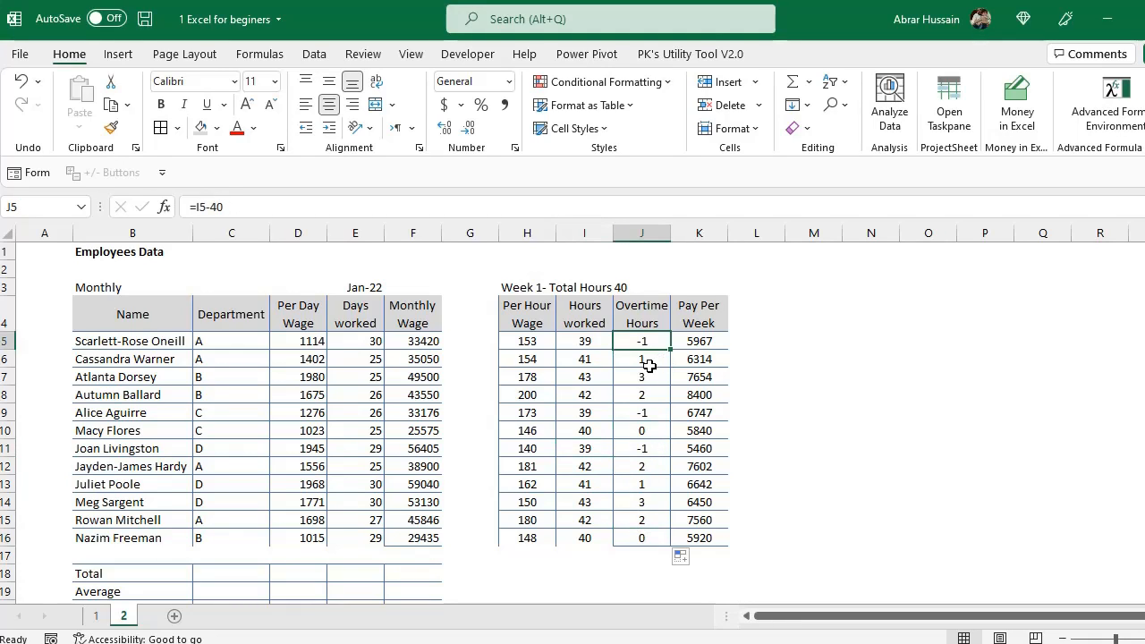
left_click(650, 359)
left_click(648, 395)
left_click(646, 431)
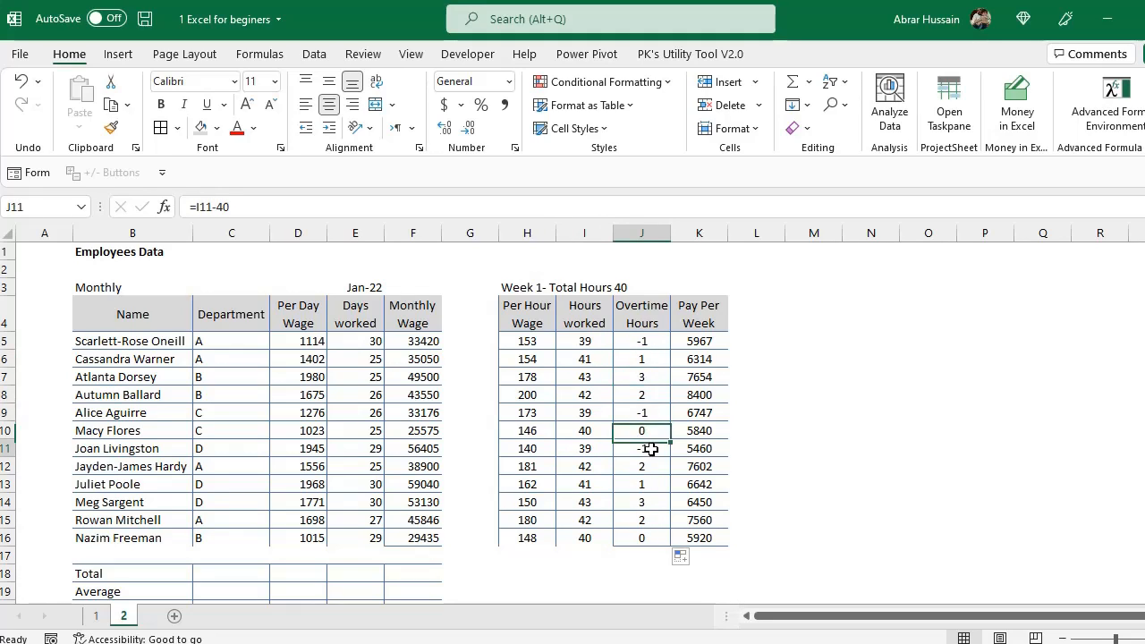
left_click(644, 346)
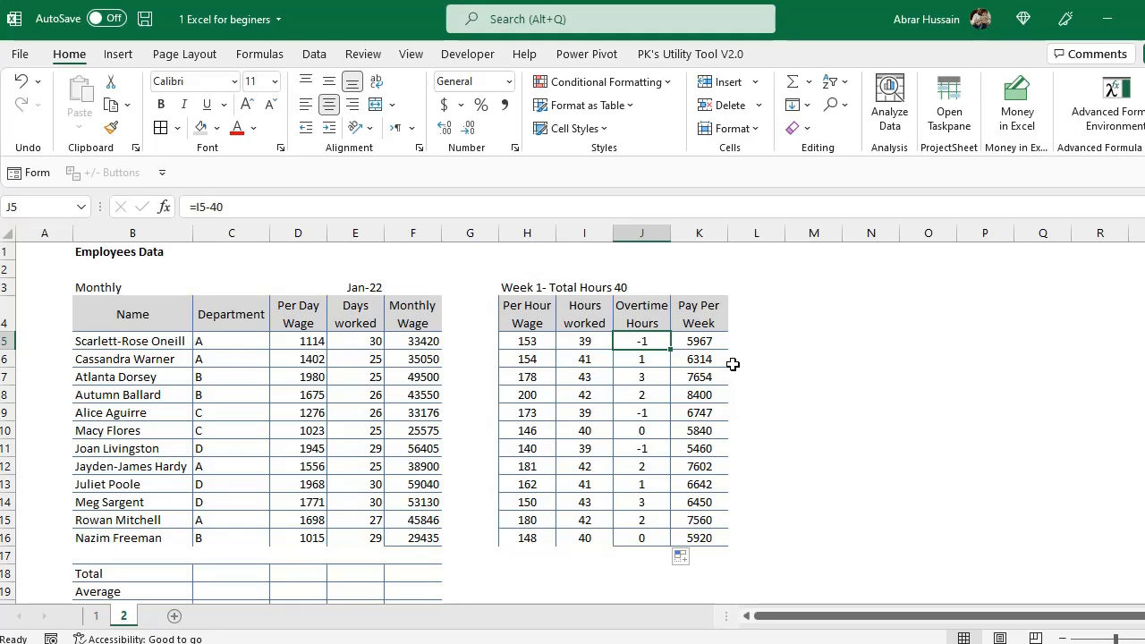
double_click(645, 341)
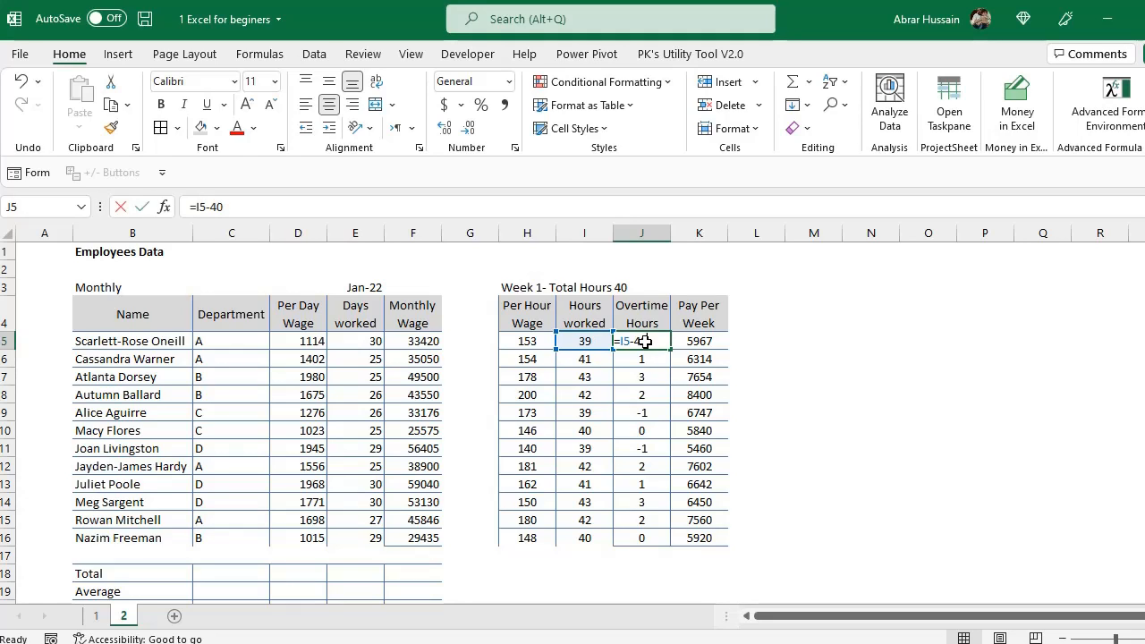
key("Escape")
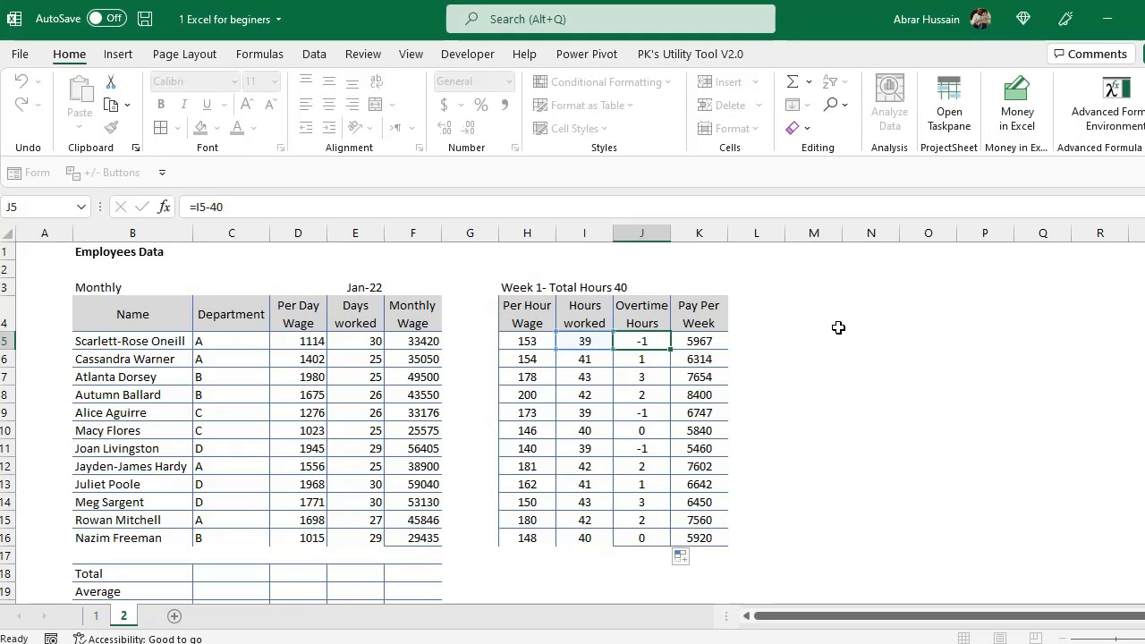
Step: Replace the overtime formula in J5 with =IF(I5>=40,(I5-40),"0")
type("=")
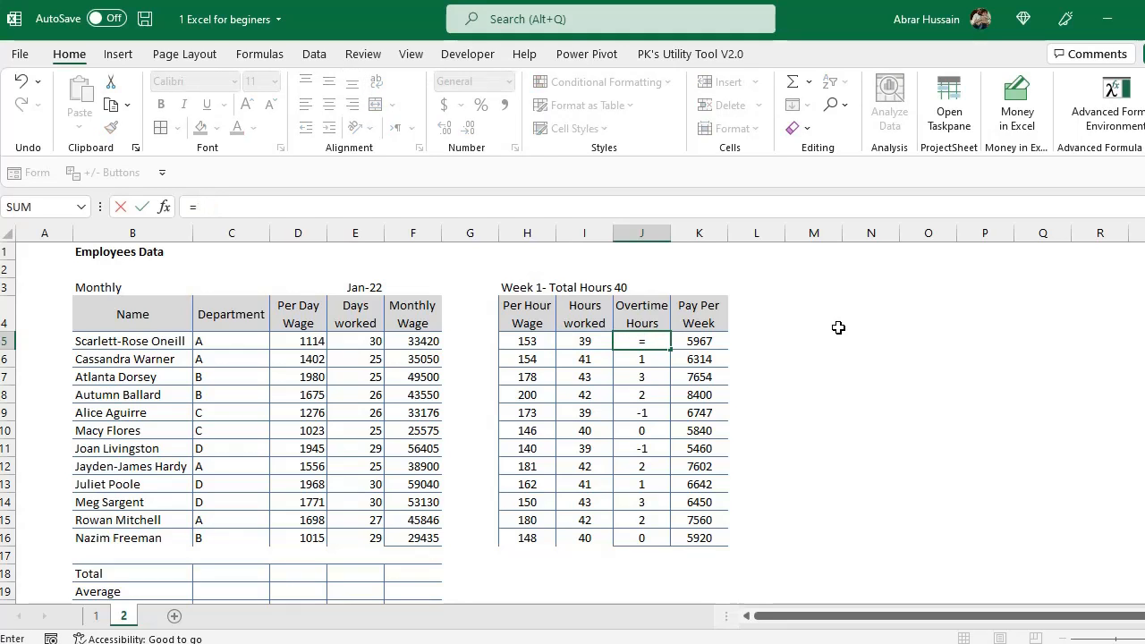
type("IF(")
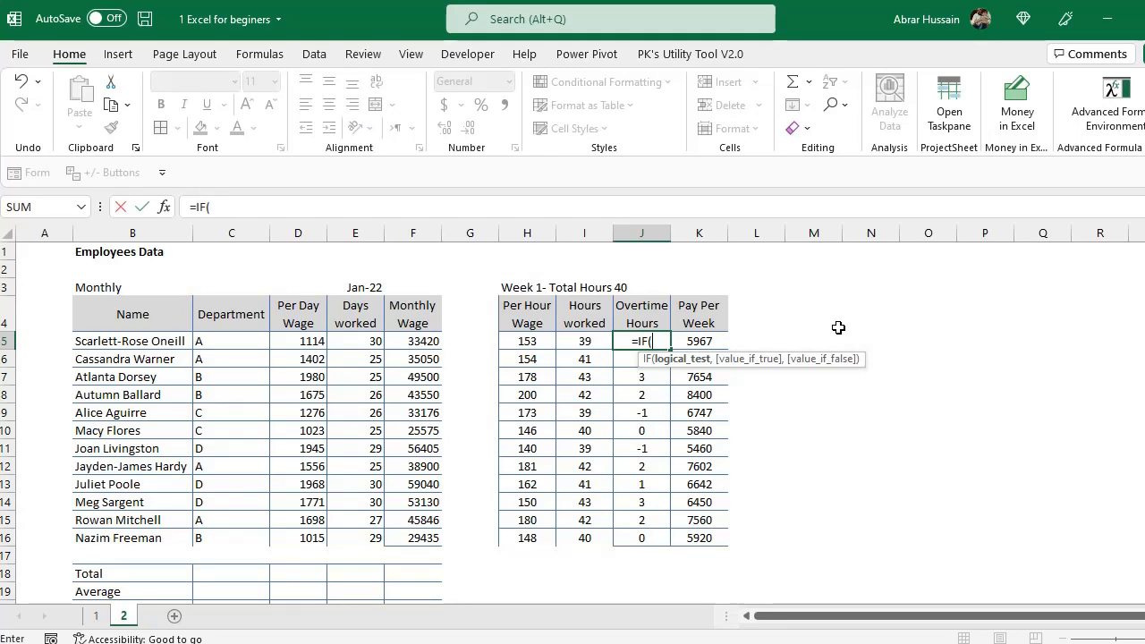
left_click(582, 343)
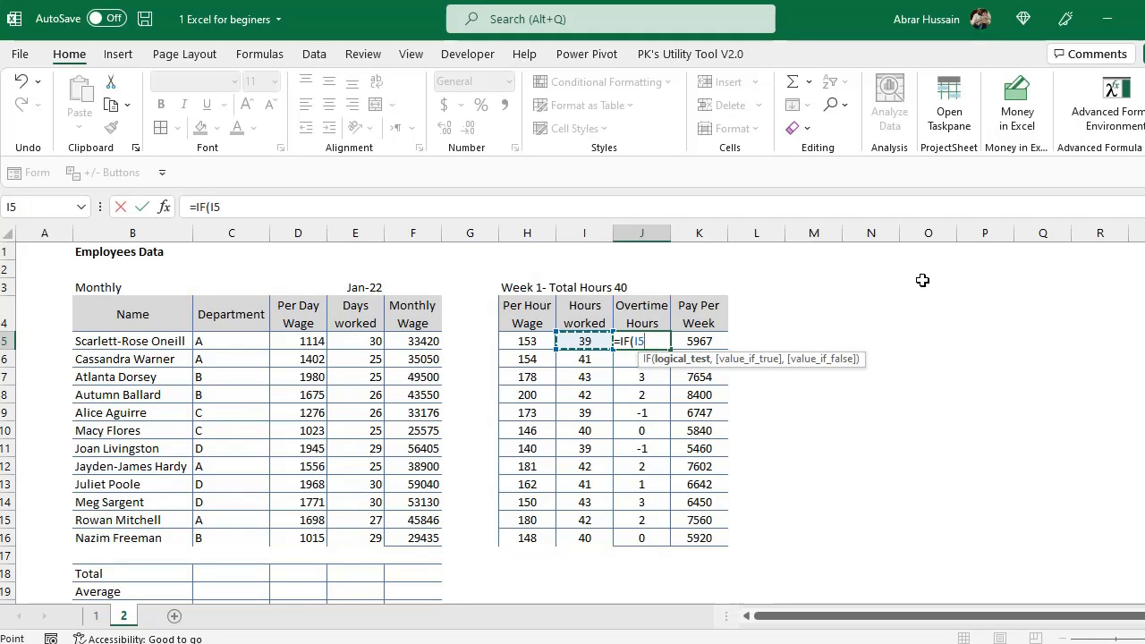
type(">")
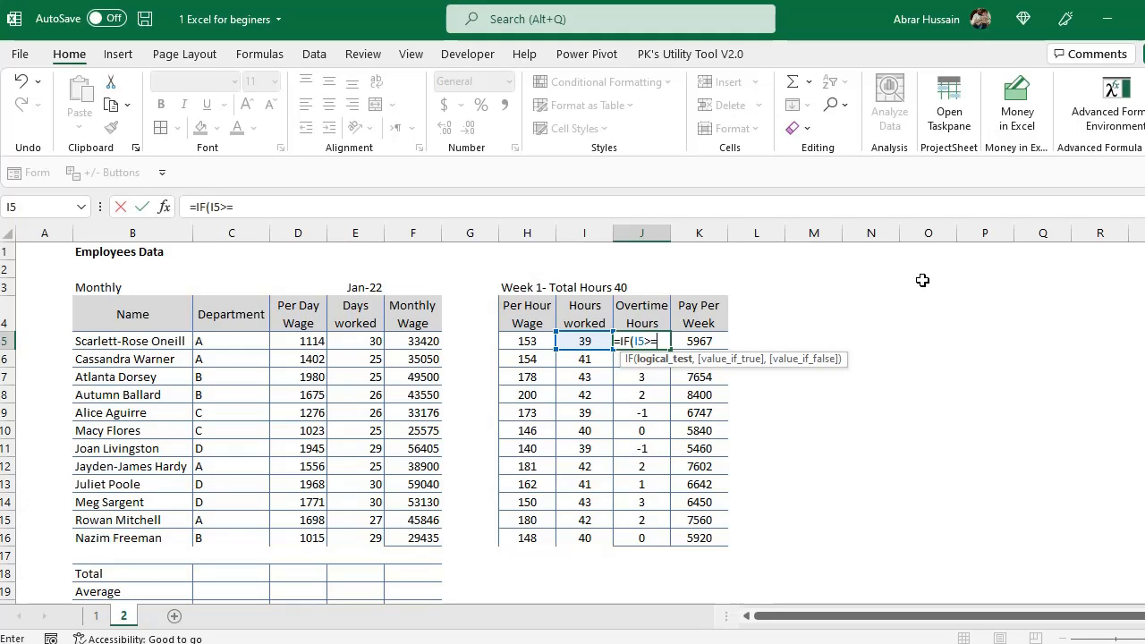
type("=40")
type(",")
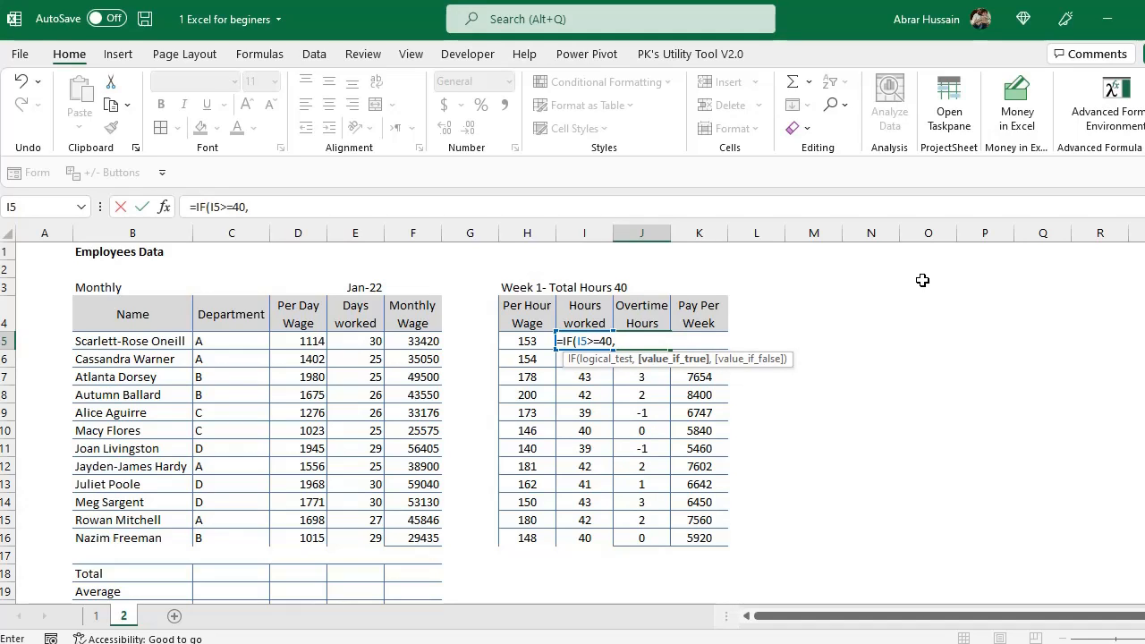
type("(")
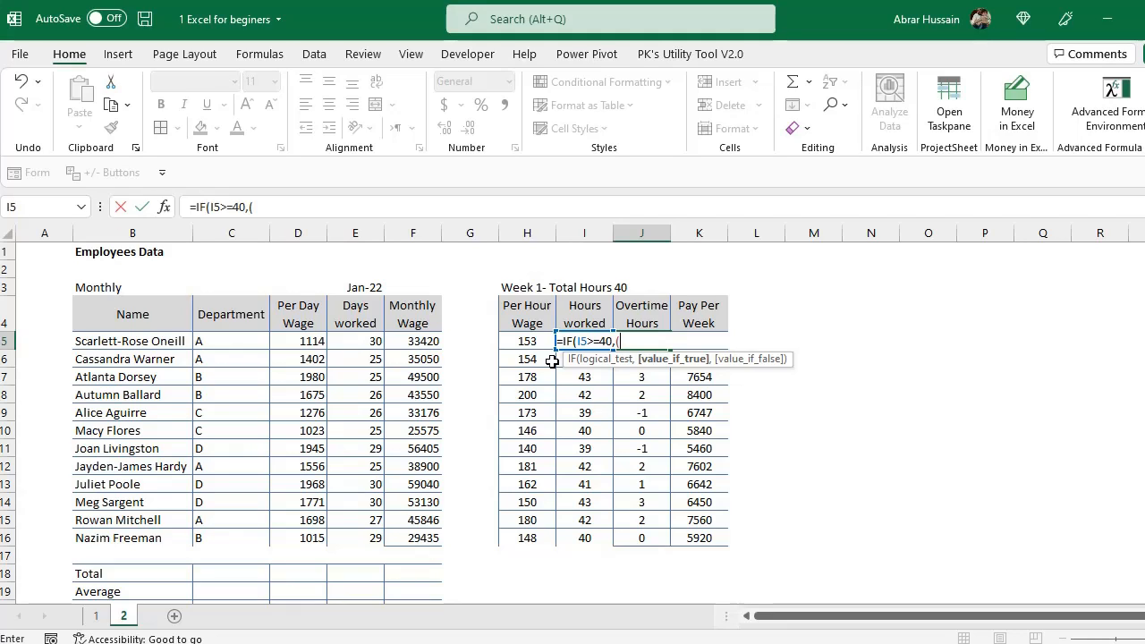
left_click(547, 362)
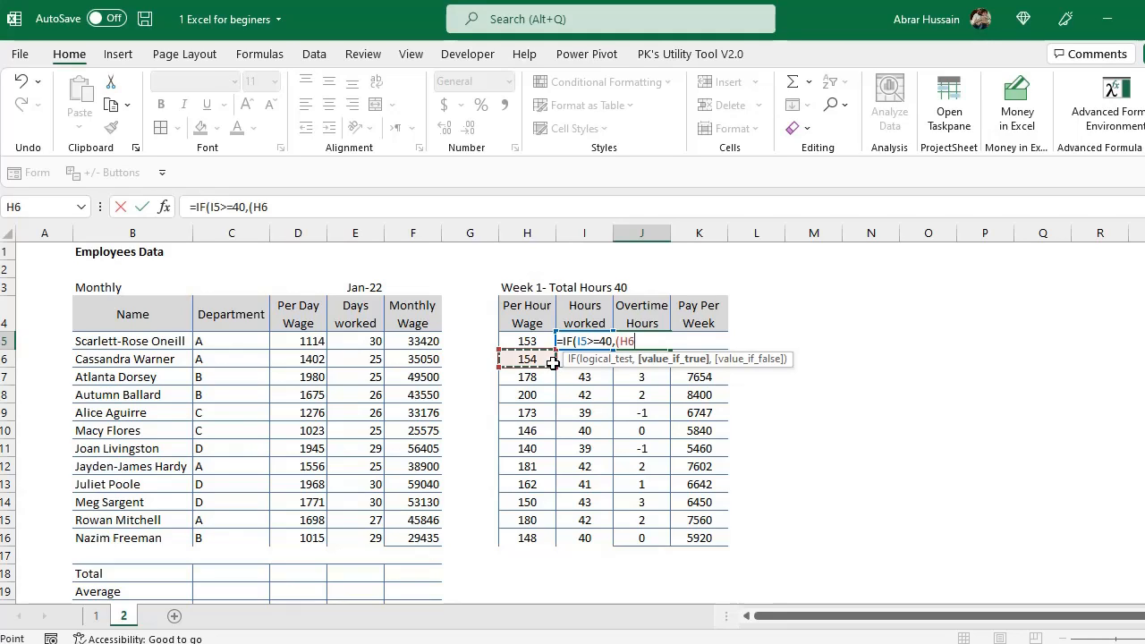
key("Up")
key("Right")
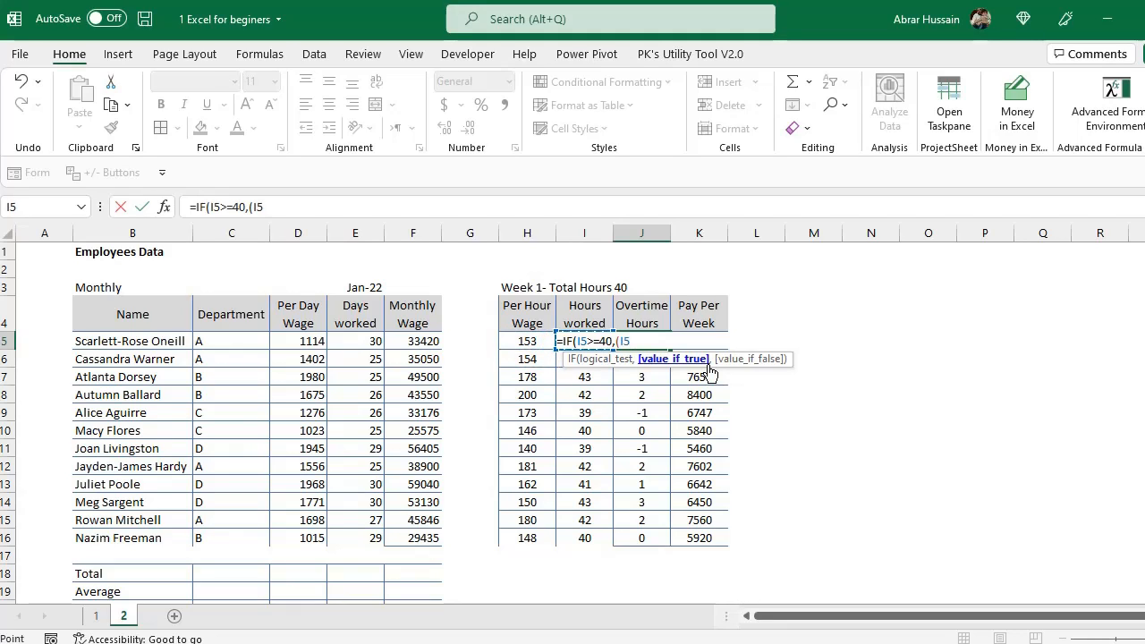
type("-40)")
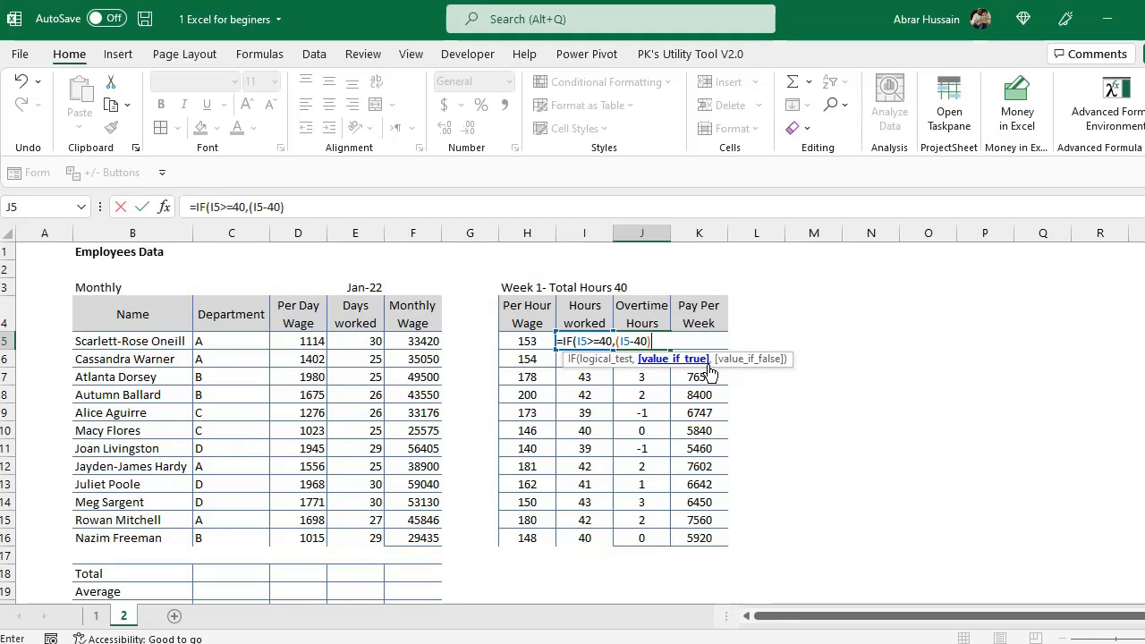
type(",")
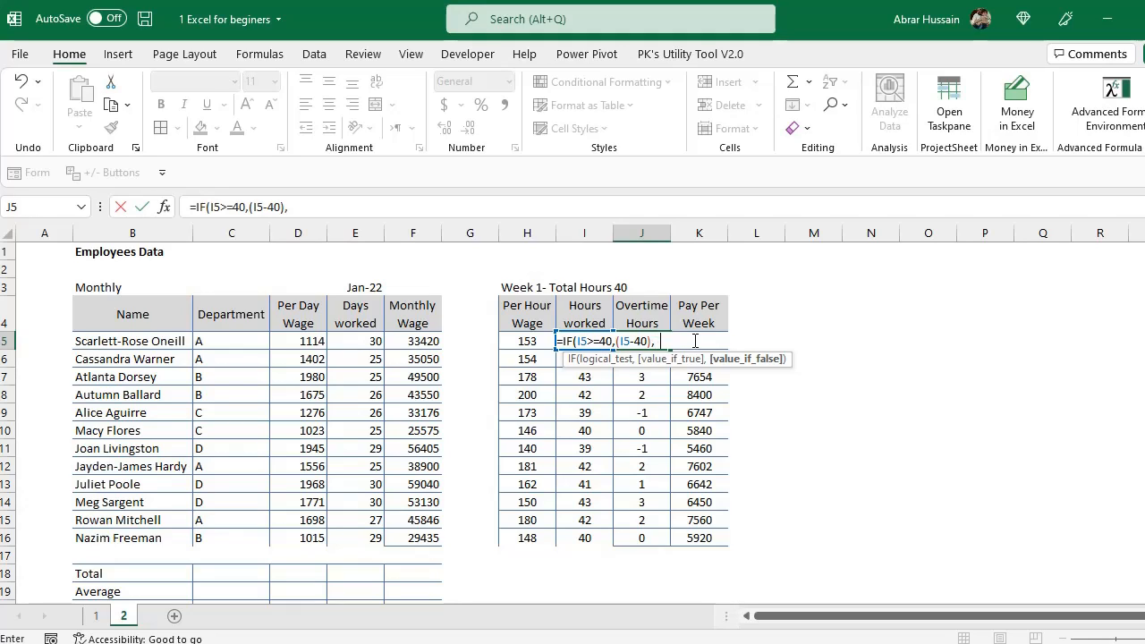
type("\"0\")")
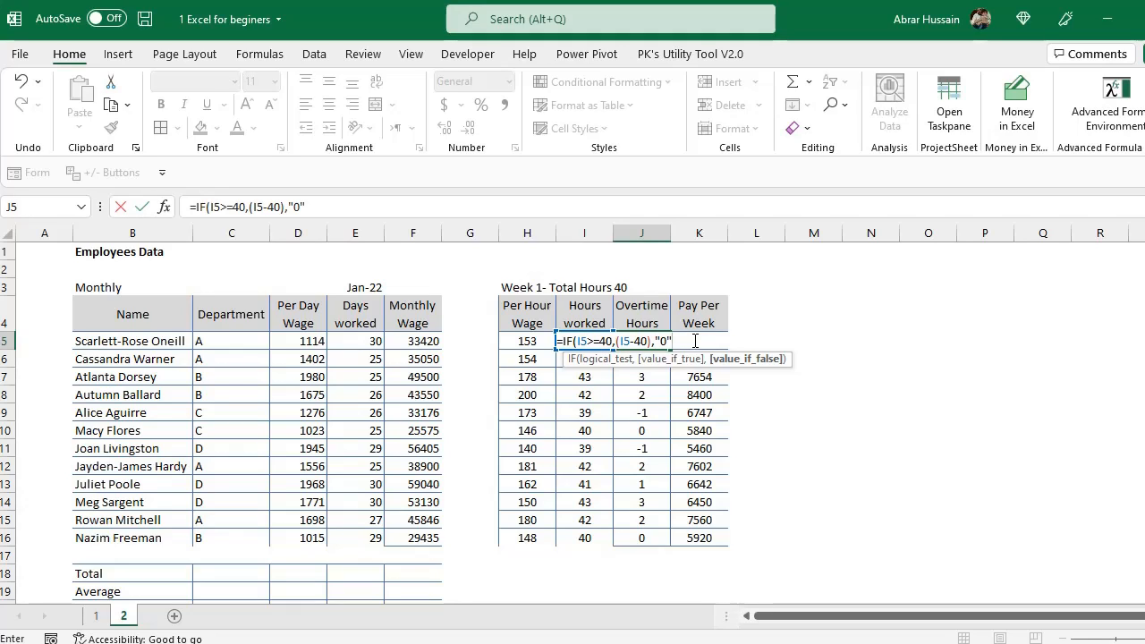
key("ctrl+Return")
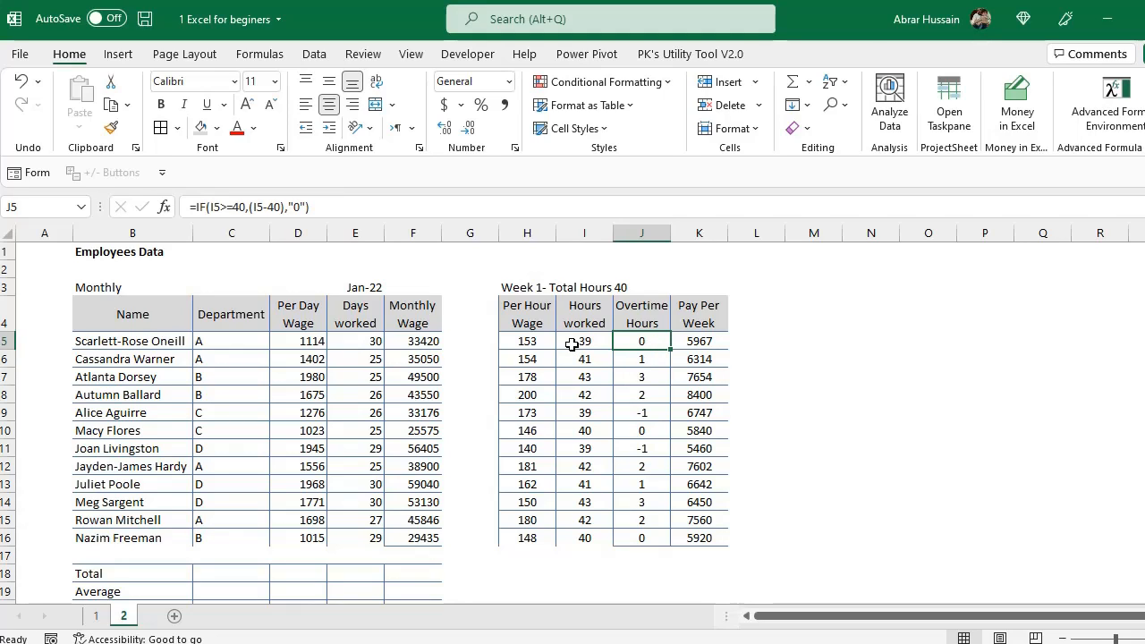
Step: Copy the IF overtime formula from J5 to all employee rows, J5:J16
key("ctrl+c")
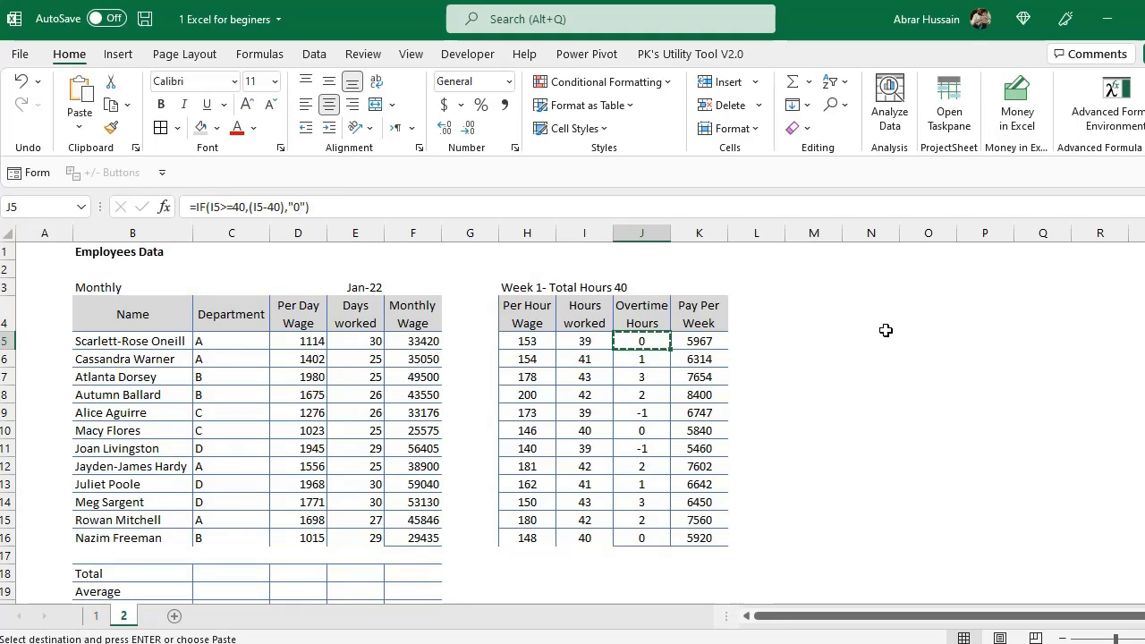
key("ctrl+shift+Down")
key("ctrl+v")
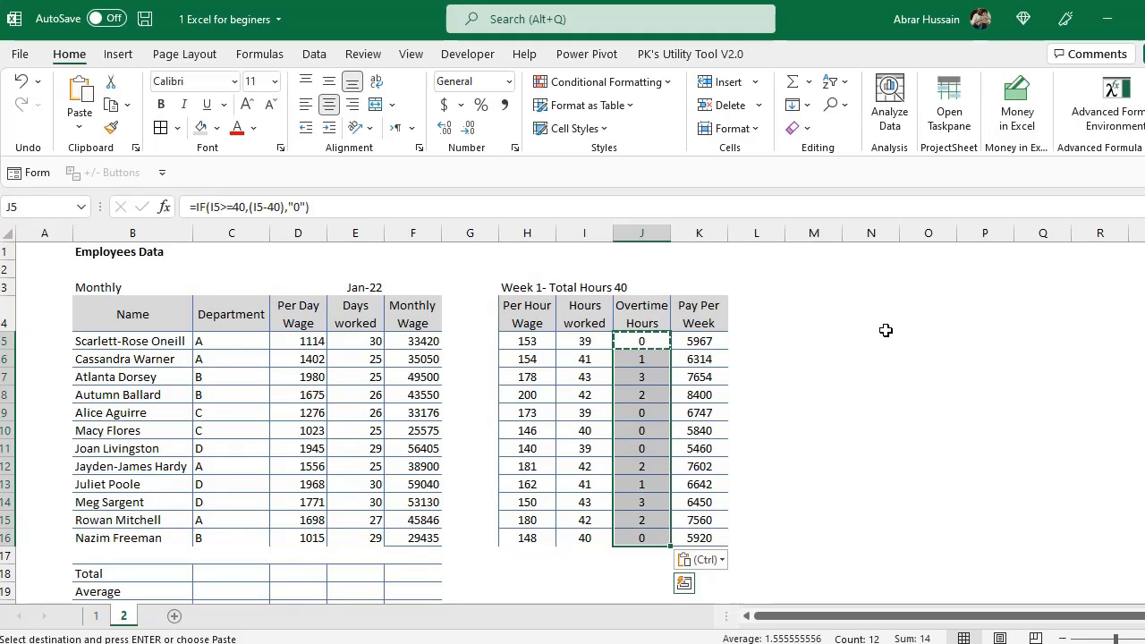
Step: Check the overtime results in J5:J16 against the hours worked, and inspect the Pay Per Week formula in K5
left_click(646, 341)
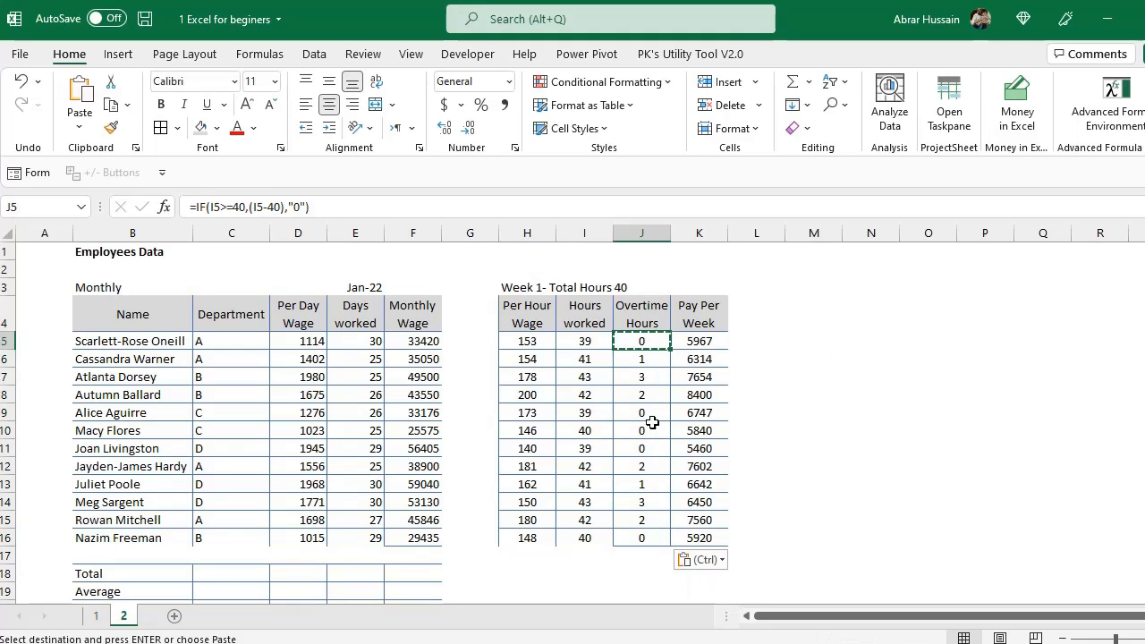
left_click(652, 413)
left_click(652, 432)
left_click(652, 449)
left_click(653, 467)
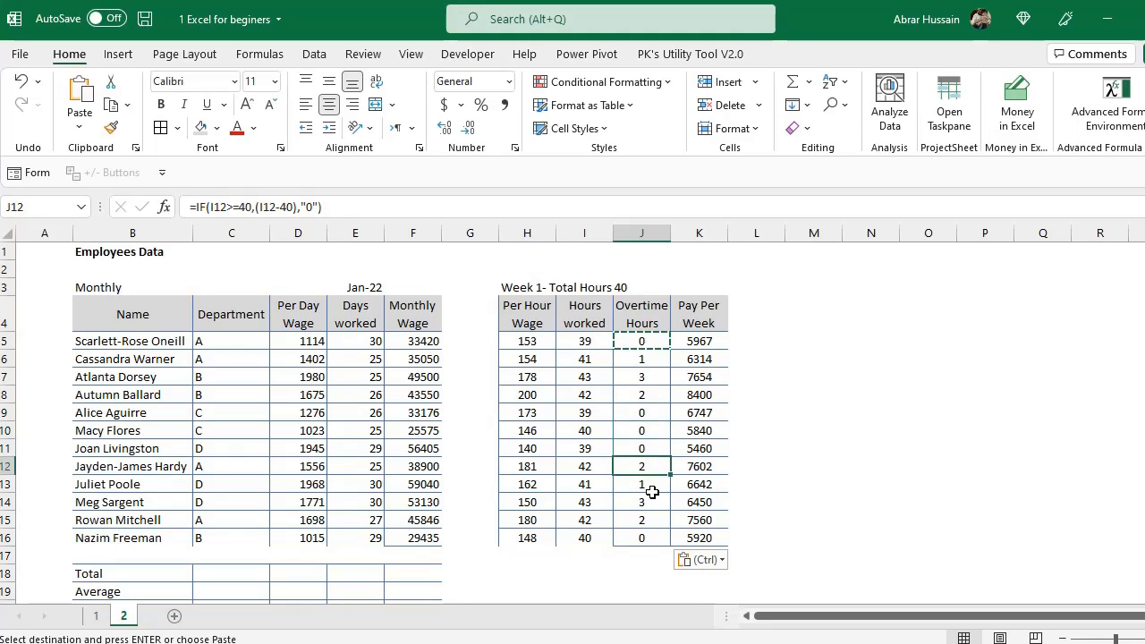
left_click(652, 485)
left_click(653, 502)
left_click(651, 519)
left_click(649, 537)
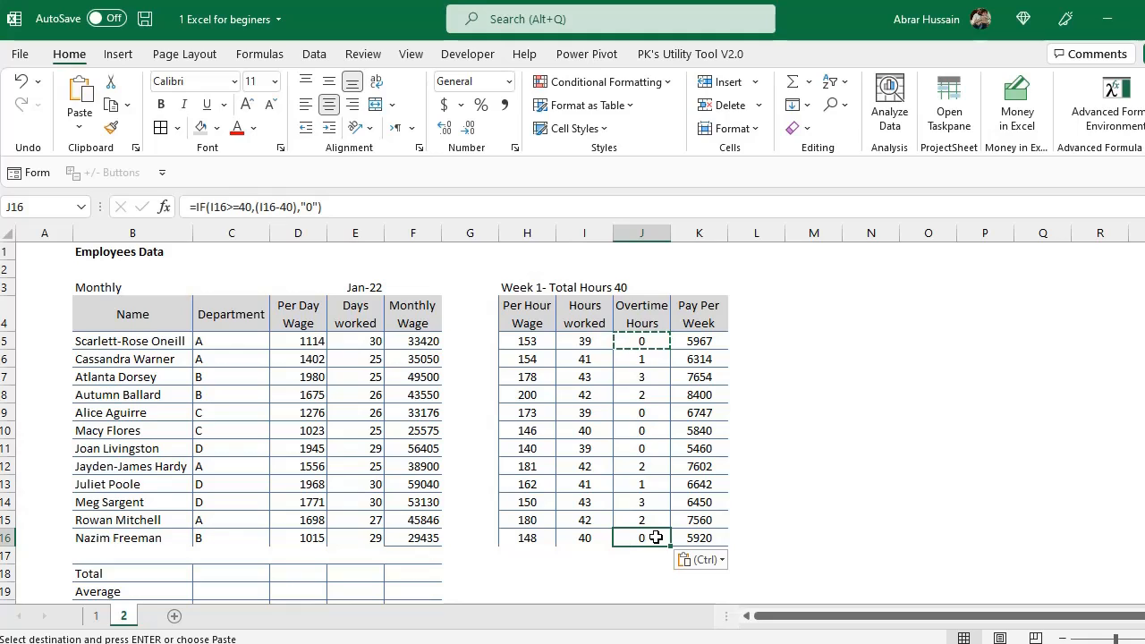
left_click(577, 519)
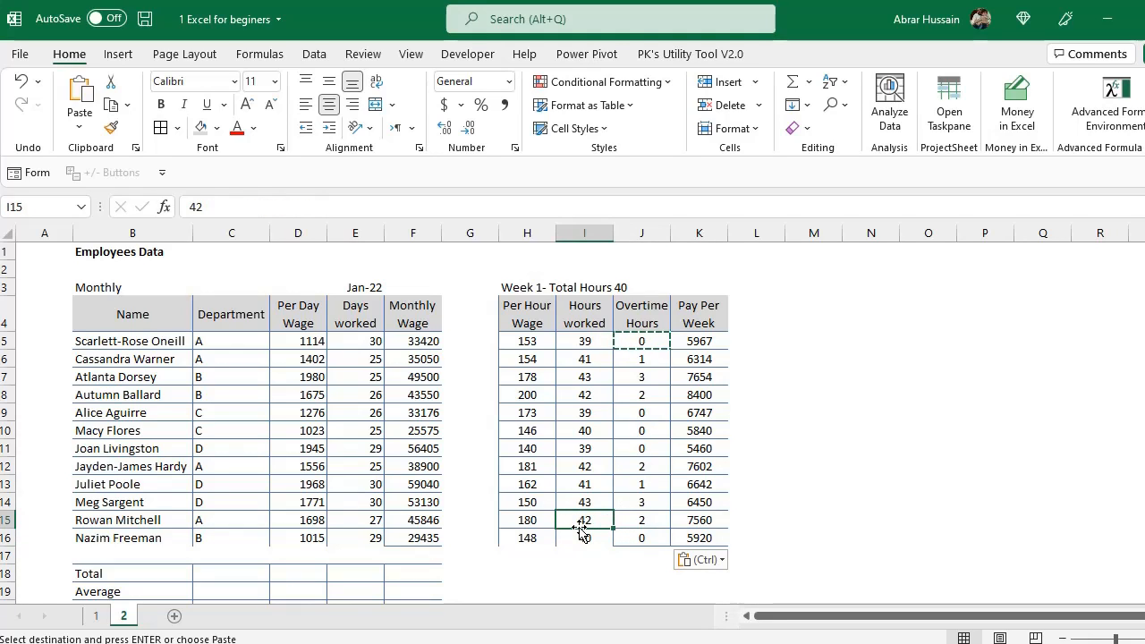
left_click(652, 523)
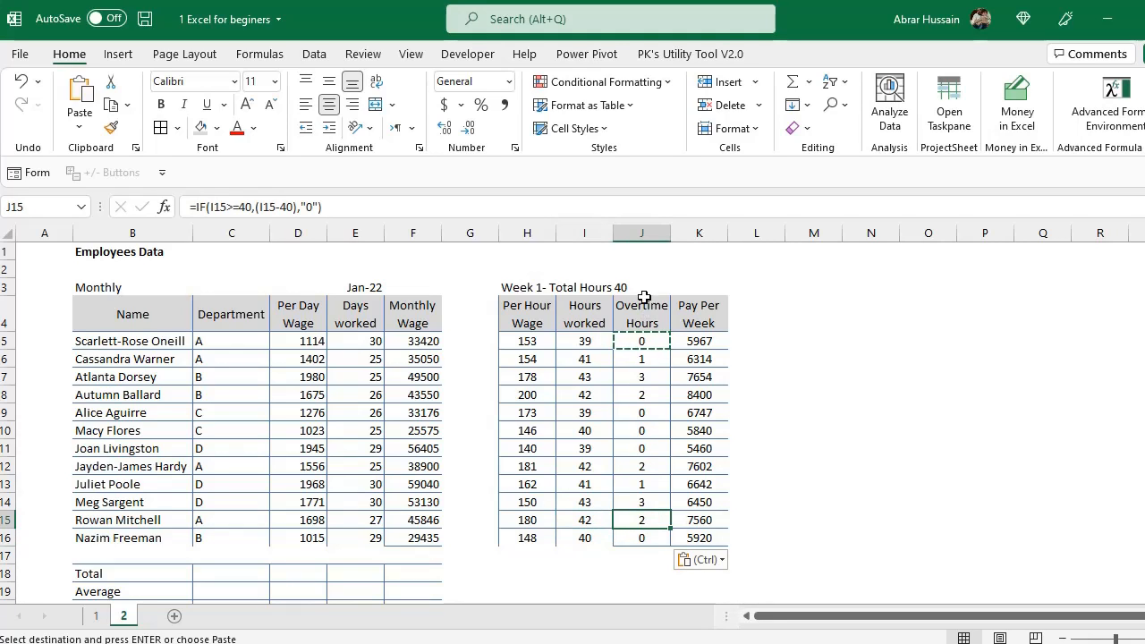
left_click(716, 315)
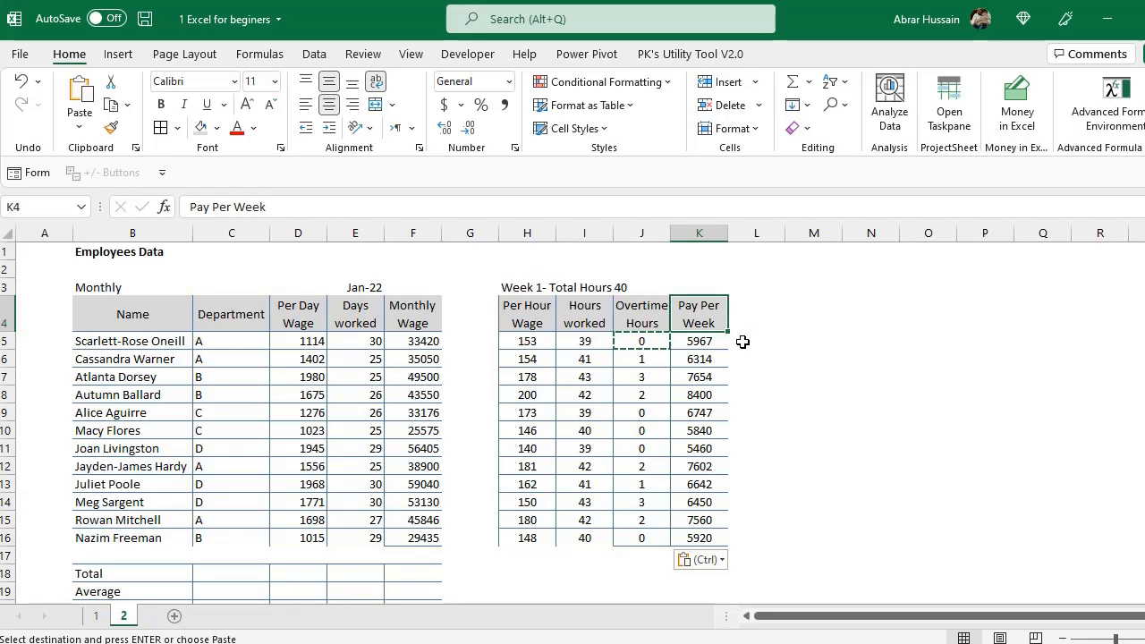
double_click(714, 344)
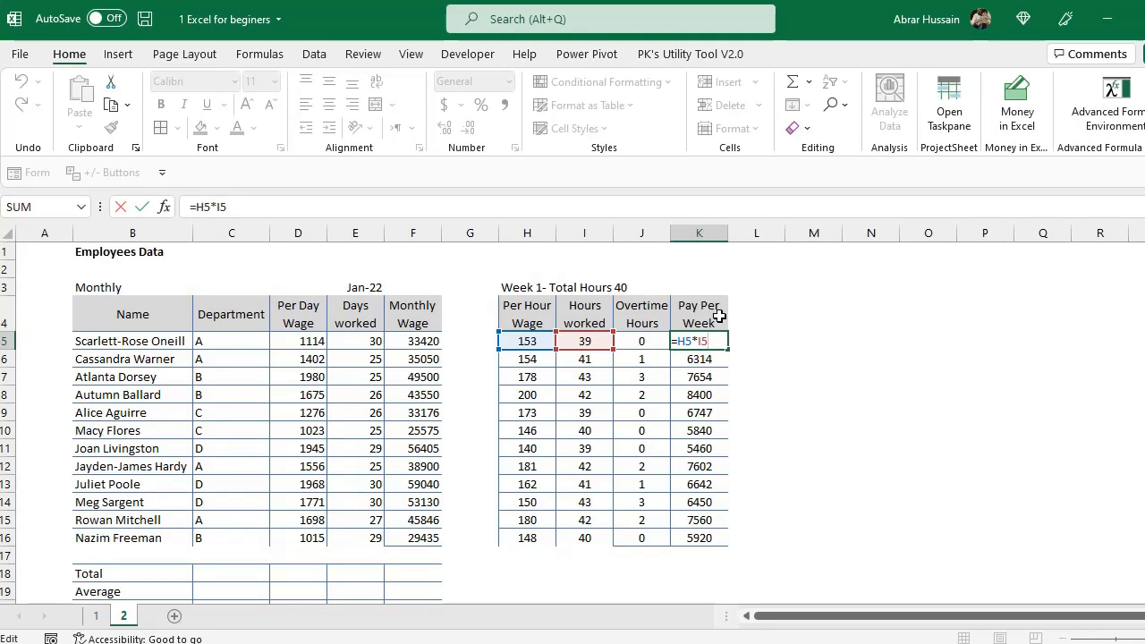
key("Escape")
Step: Move the Overtime Hours column, J4:J16, to column L beside Pay Per Week
key("Up")
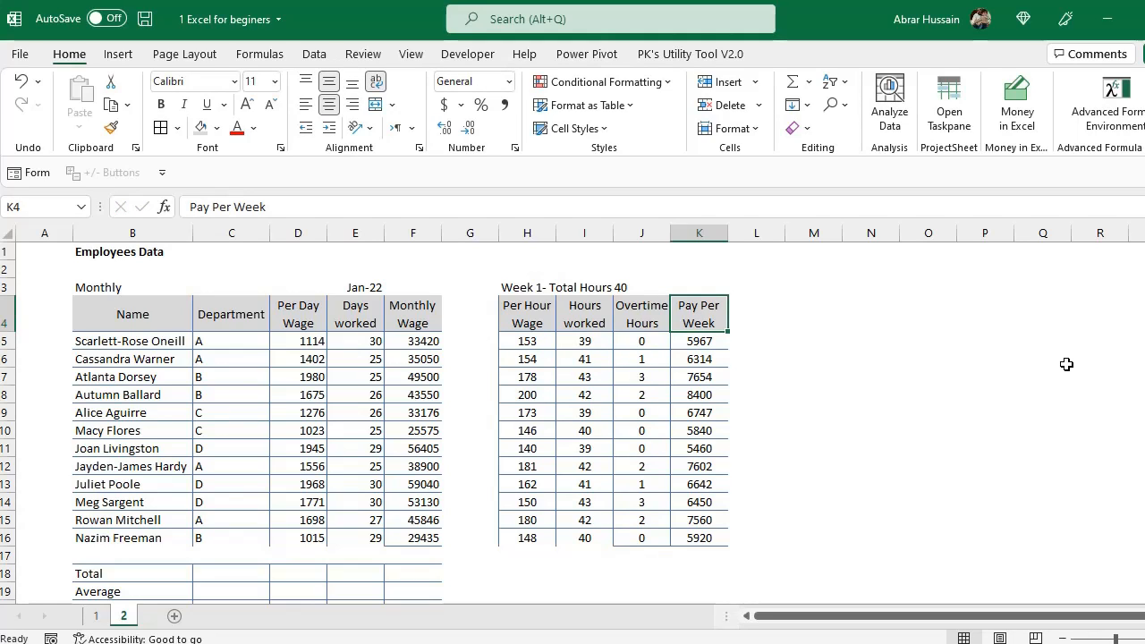
key("Left")
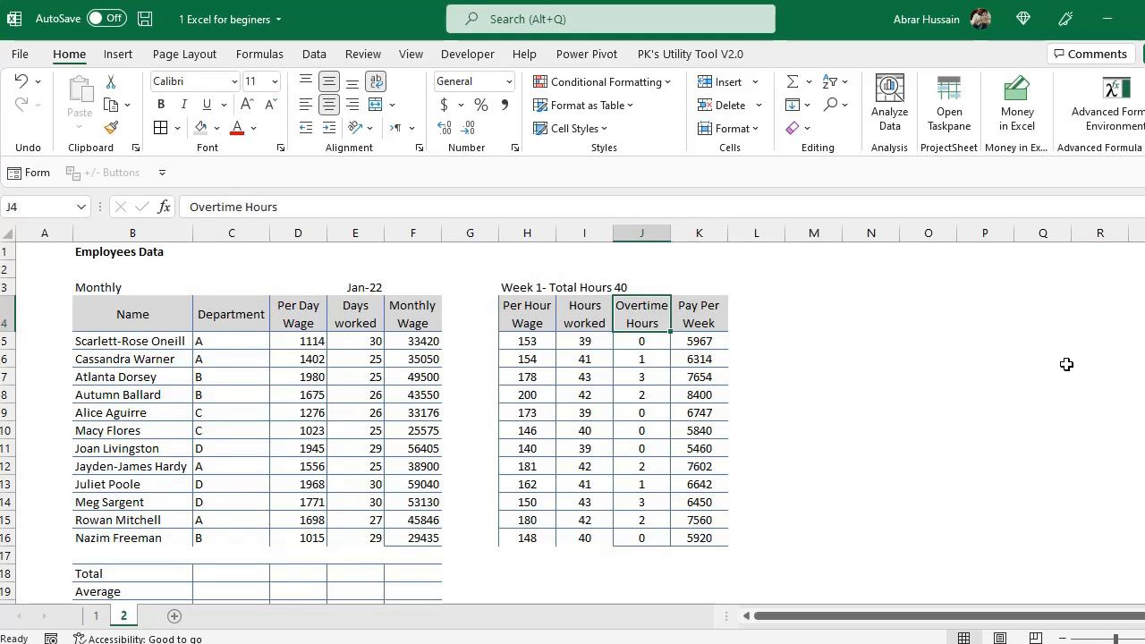
key("ctrl+shift+Down")
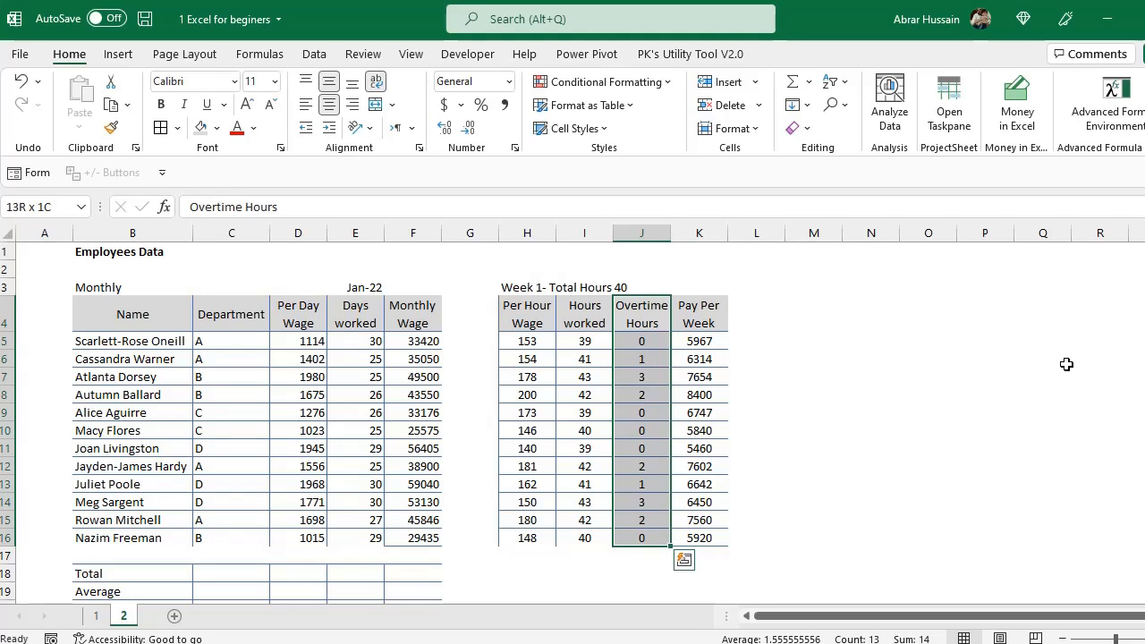
key("ctrl+c")
key("Right")
key("Right")
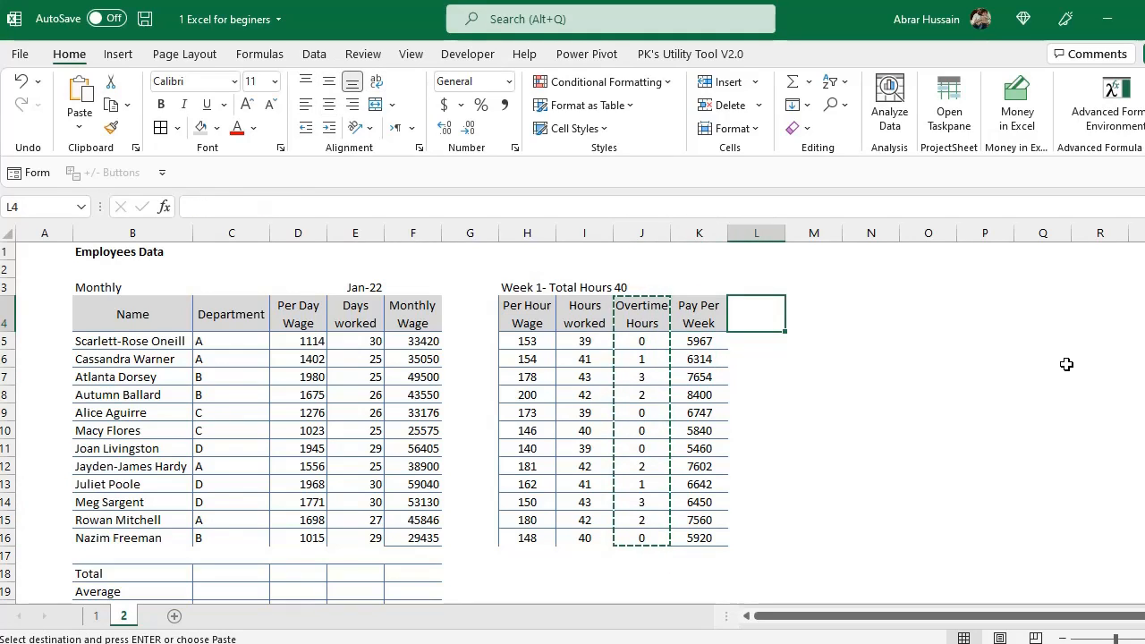
key("ctrl+v")
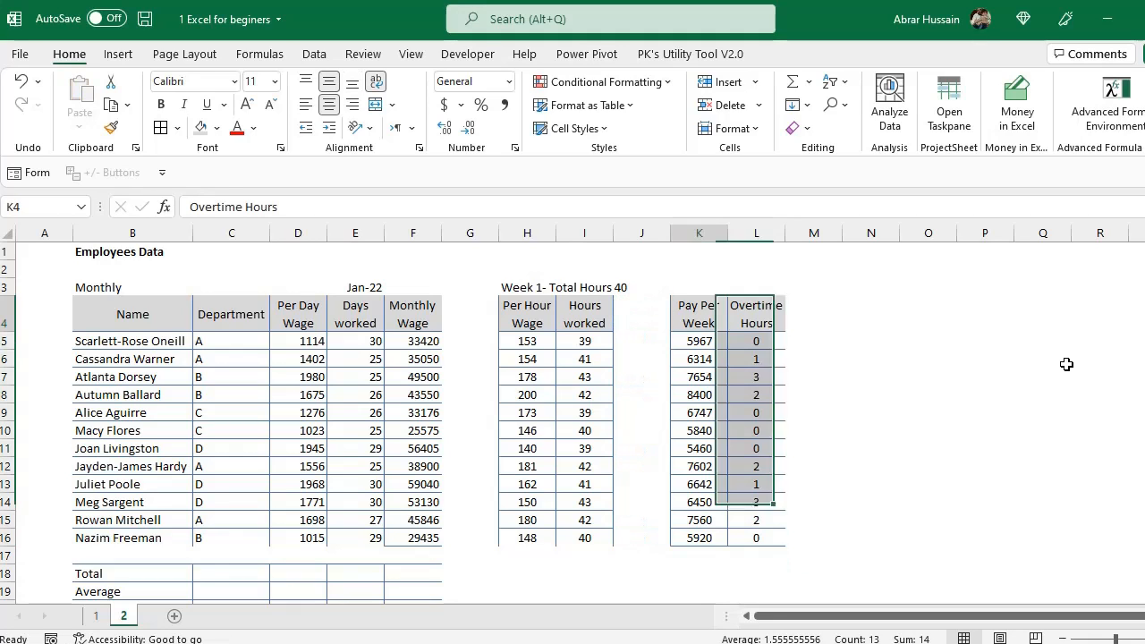
Step: Review the Pay Per Week and Overtime Hours columns and the Pay Per Week formula in K5
key("Left")
key("shift+Right")
key("ctrl+q")
key("Escape")
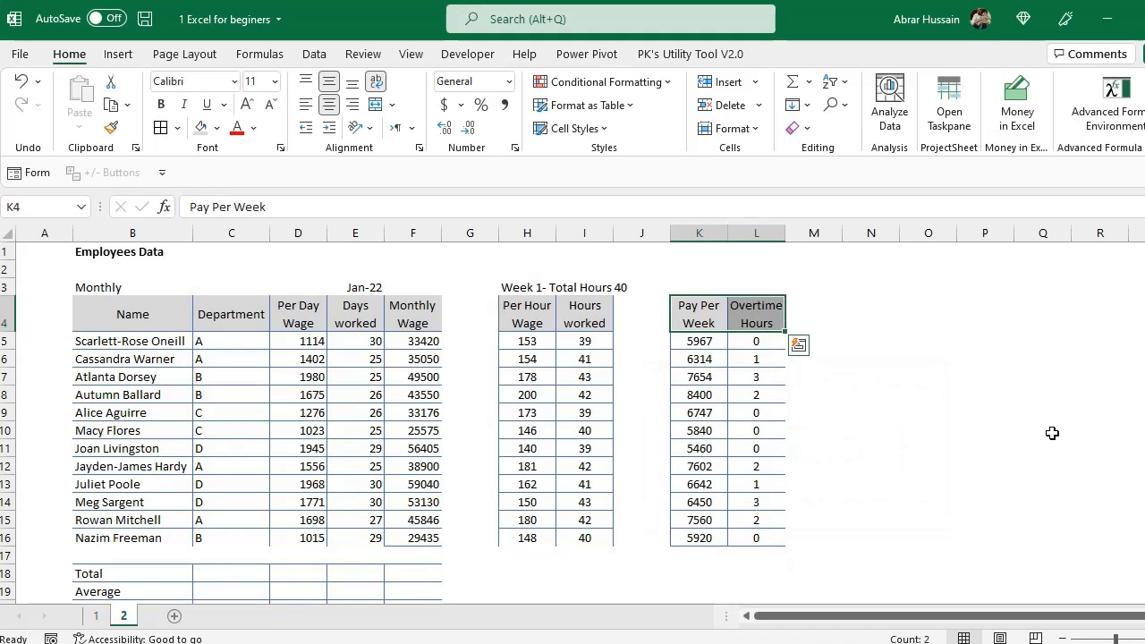
key("ctrl+shift+Down")
left_click(698, 315)
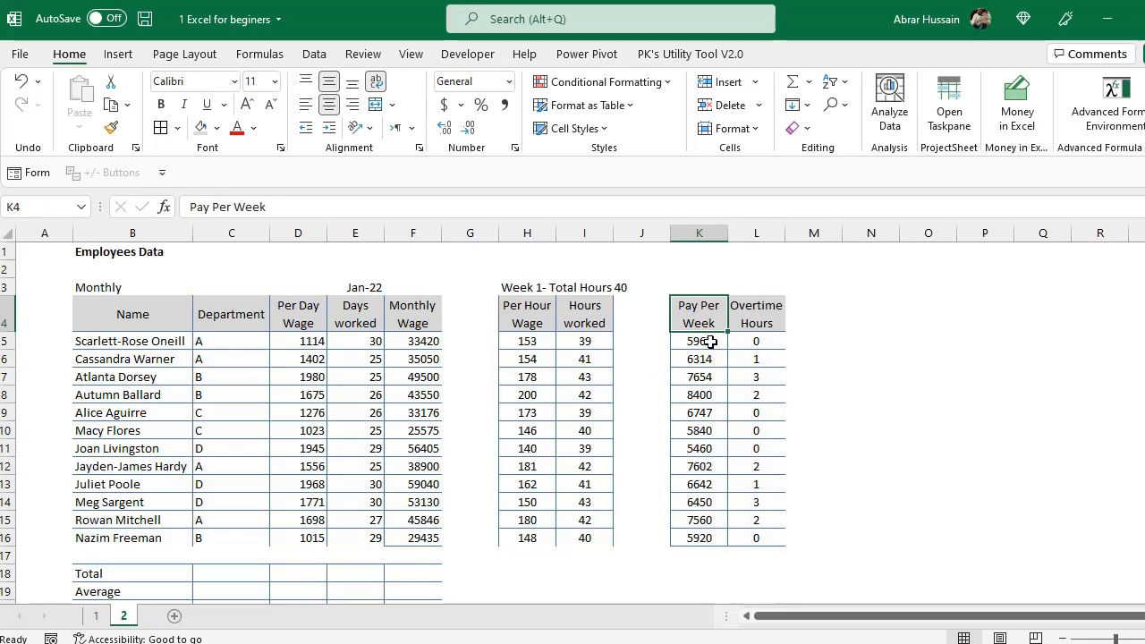
double_click(711, 341)
key("Escape")
left_click(743, 311)
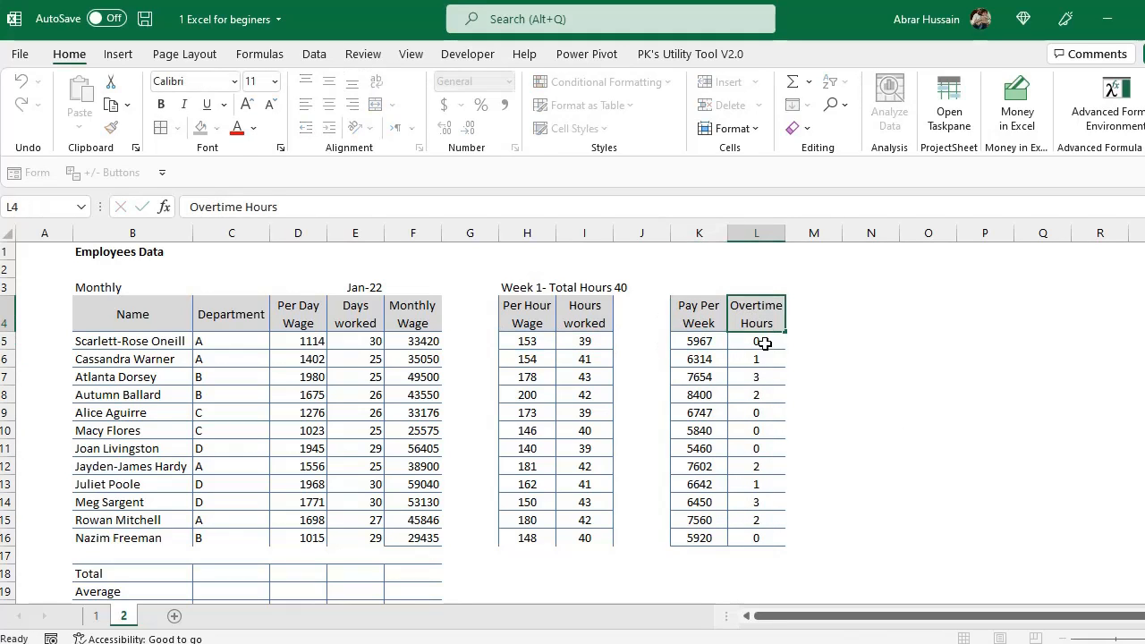
Step: Copy the Pay Per Week column, K4:K16, to column M and rename its header in M4 to "OverTime Pay"
left_click(698, 312)
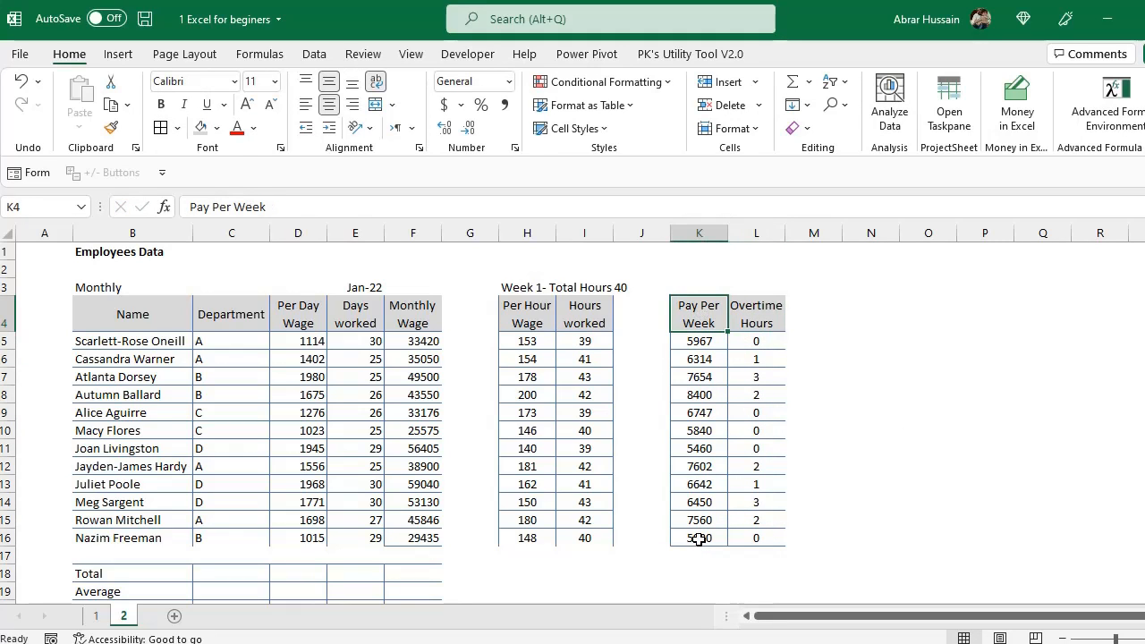
left_click(699, 540, "shift")
key("ctrl+c")
left_click(813, 309)
key("ctrl+v")
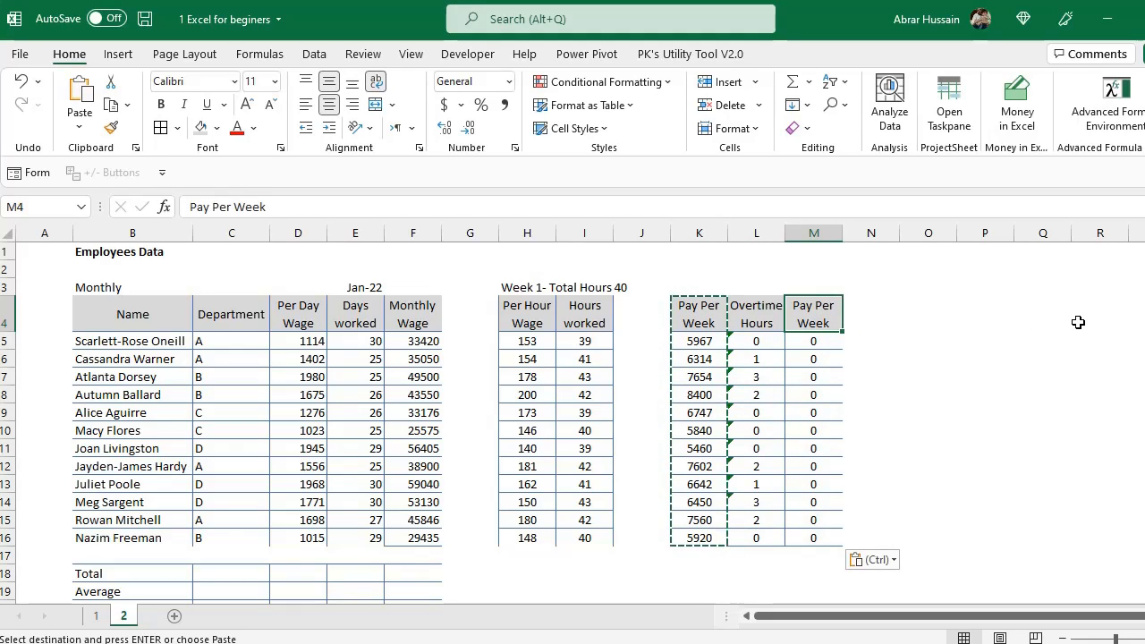
key("Escape")
type("OverT")
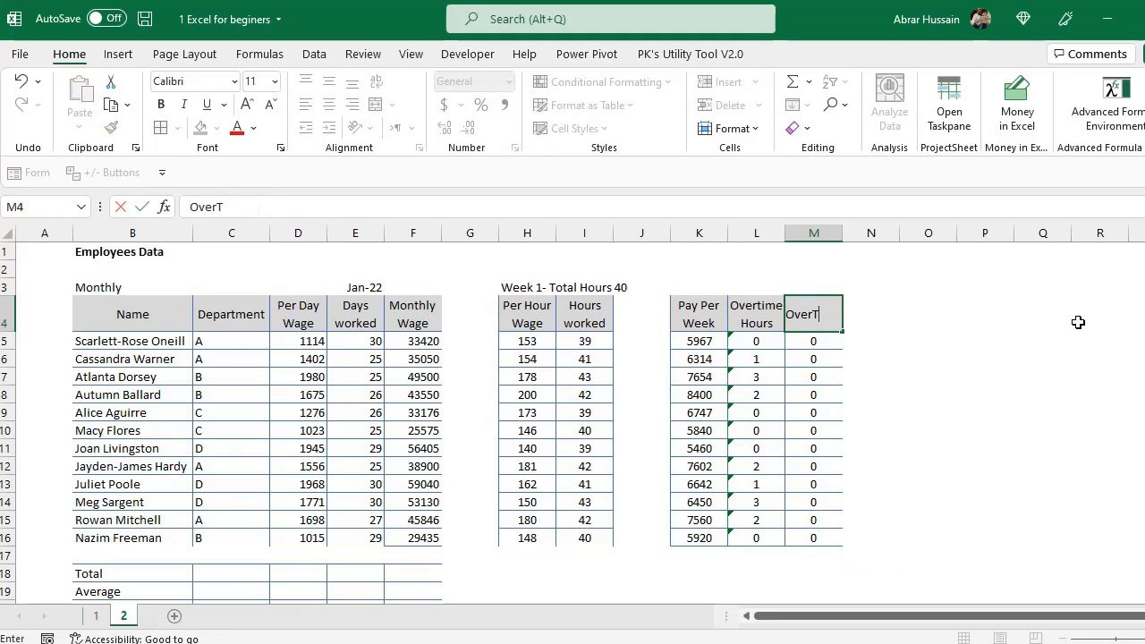
type("ime Pay")
key("Return")
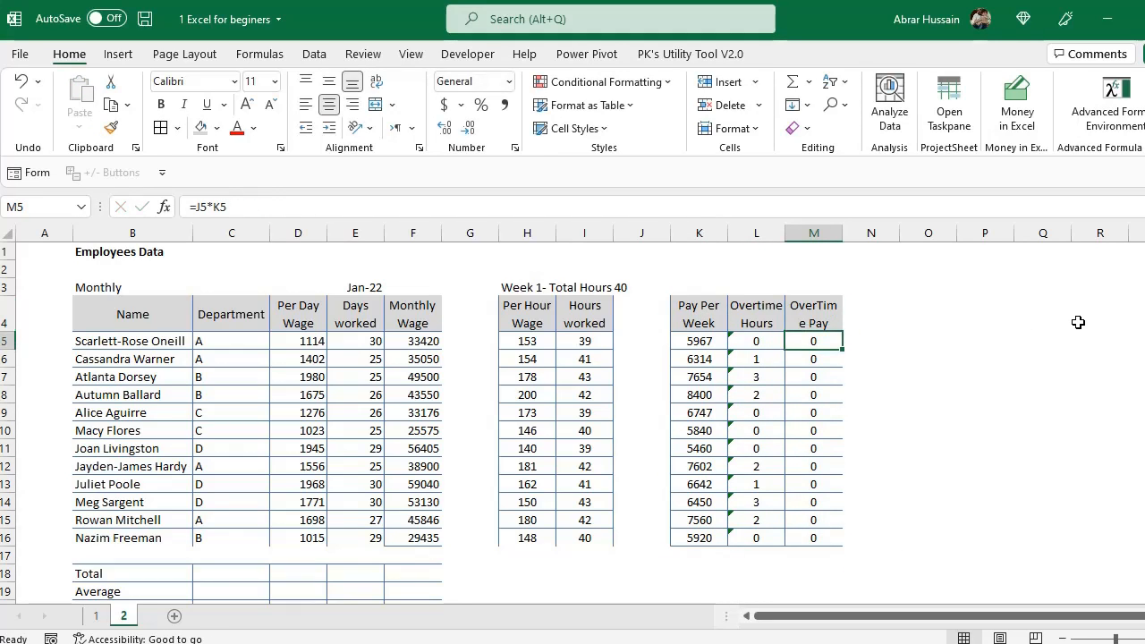
Step: Replace the formula in M5 with =H5*L5, multiplying the per hour wage by the overtime hours
type("=")
key("Left")
key("Left")
key("Left")
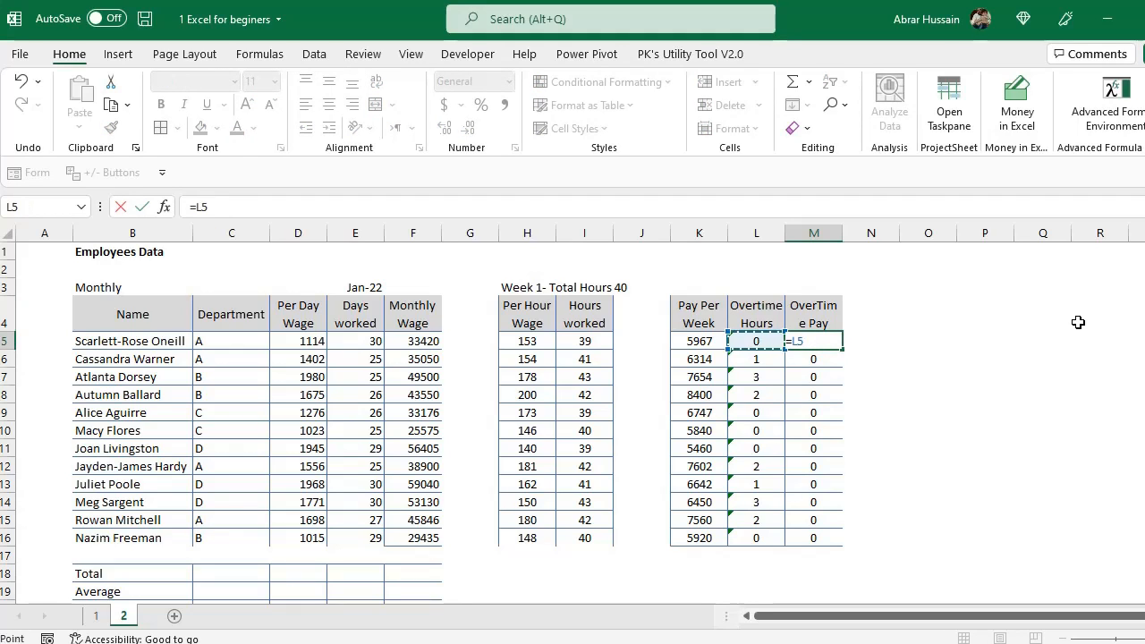
key("Left")
key("Left")
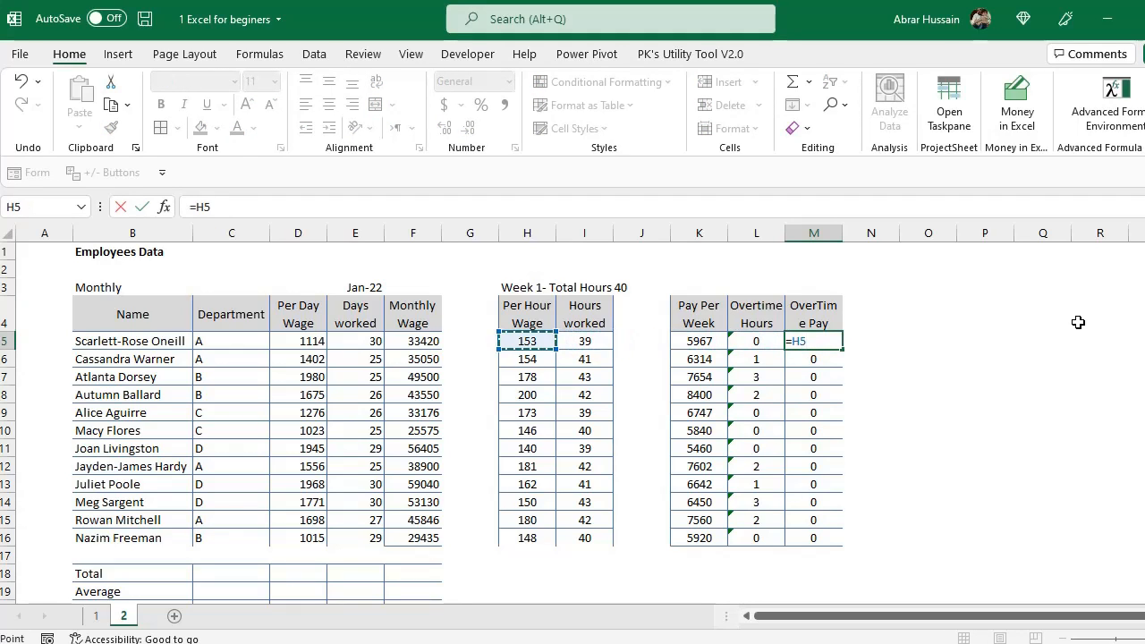
type("*")
key("Left")
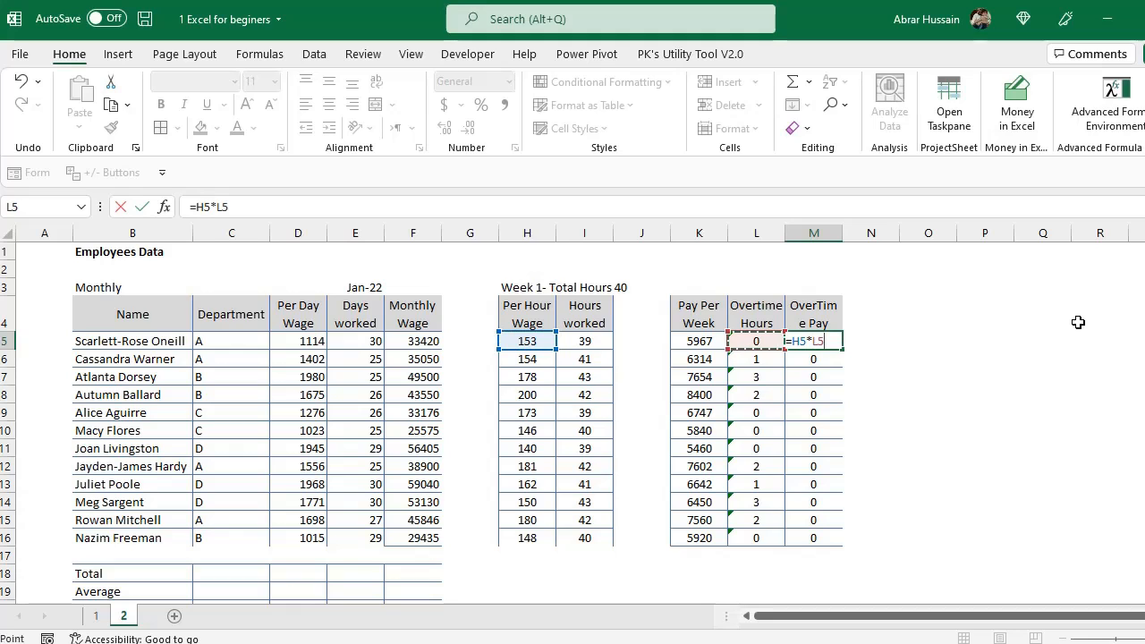
key("Return")
Step: Copy the overtime pay formula from M5 to all employee rows, M5:M16
key("Up")
key("ctrl+c")
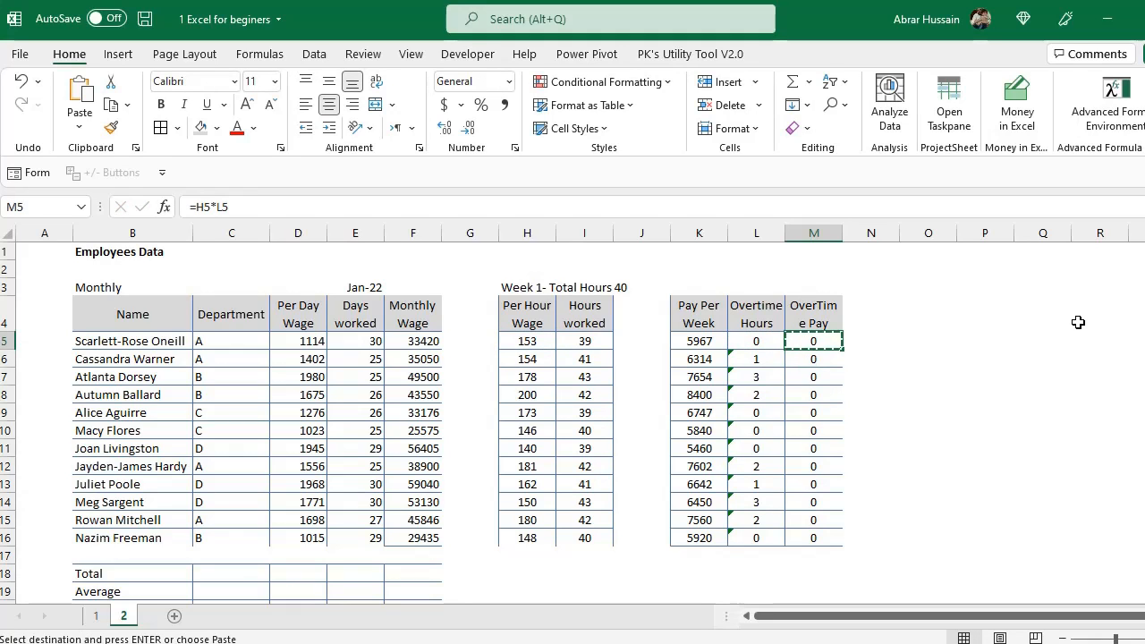
key("ctrl+shift+Down")
key("ctrl+v")
key("Up")
key("Down")
key("Down")
key("Down")
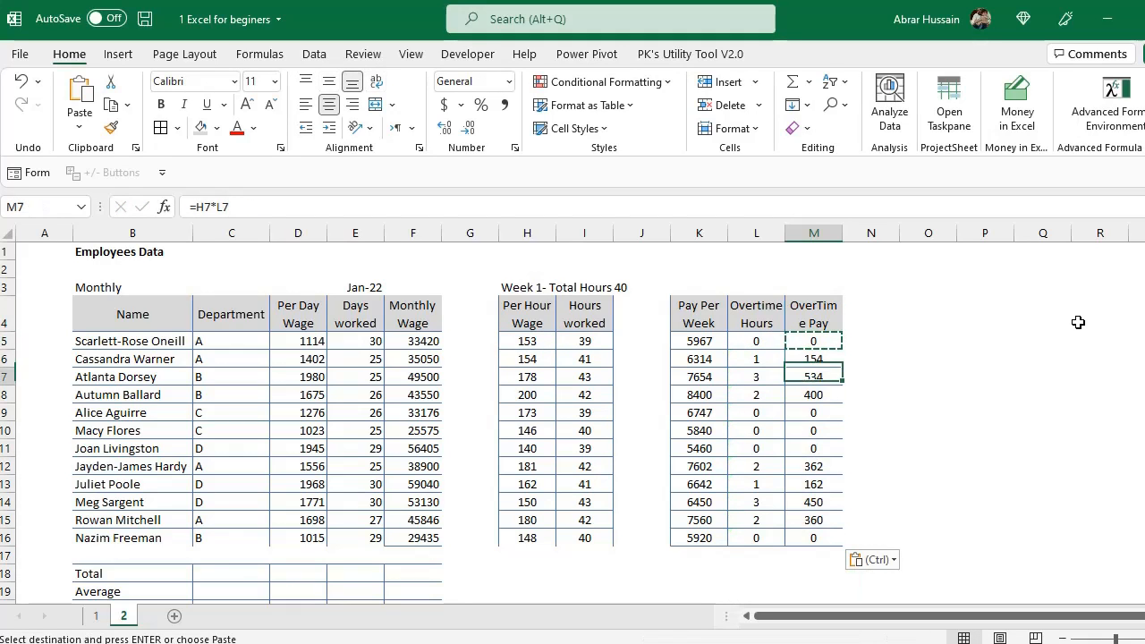
key("Up")
key("Up")
key("Up")
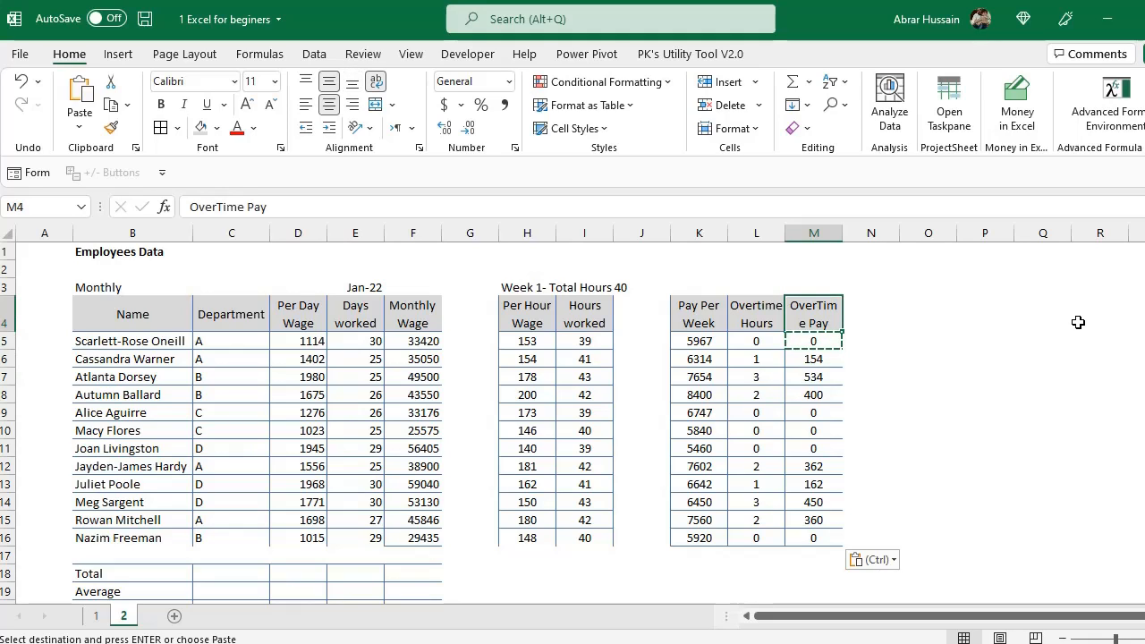
Step: Copy the Pay Per Week header from K4 to N4 and extend its text to "Pay Per Week Total"
key("Left")
key("Left")
key("Escape")
key("ctrl+c")
key("Right")
key("Right")
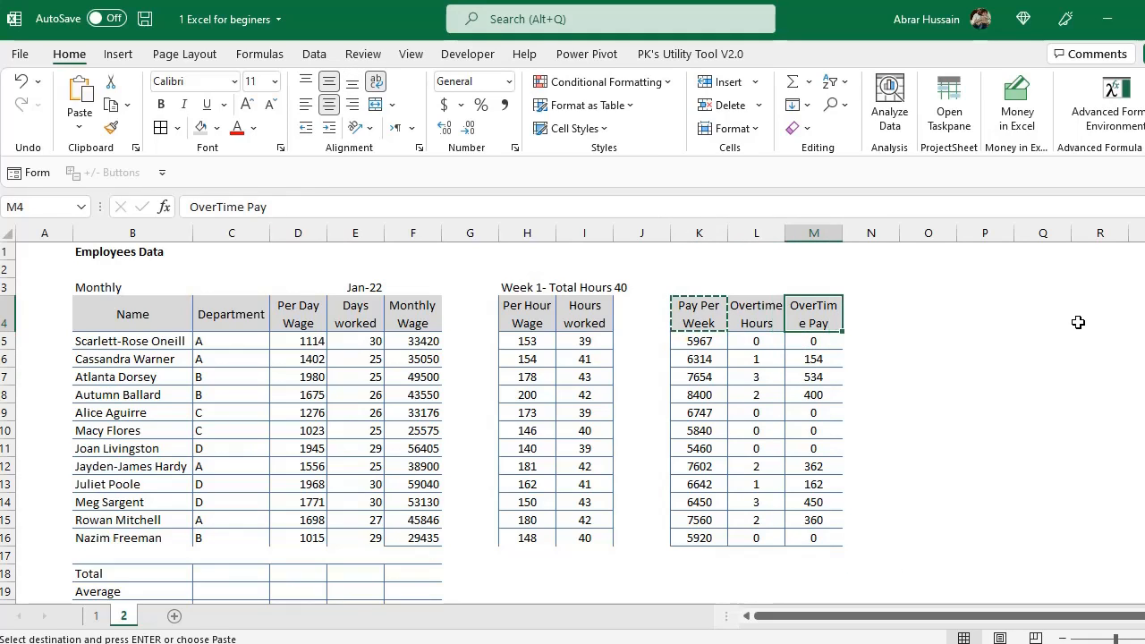
key("Left")
key("Left")
key("Right")
key("Right")
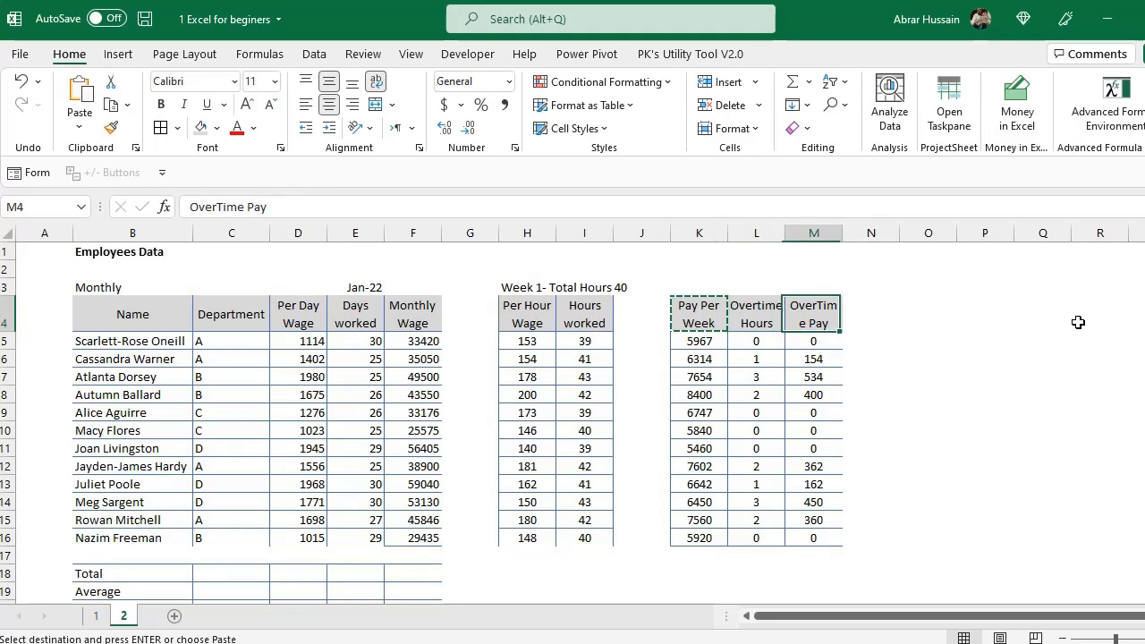
key("Right")
key("ctrl+v")
key("F2")
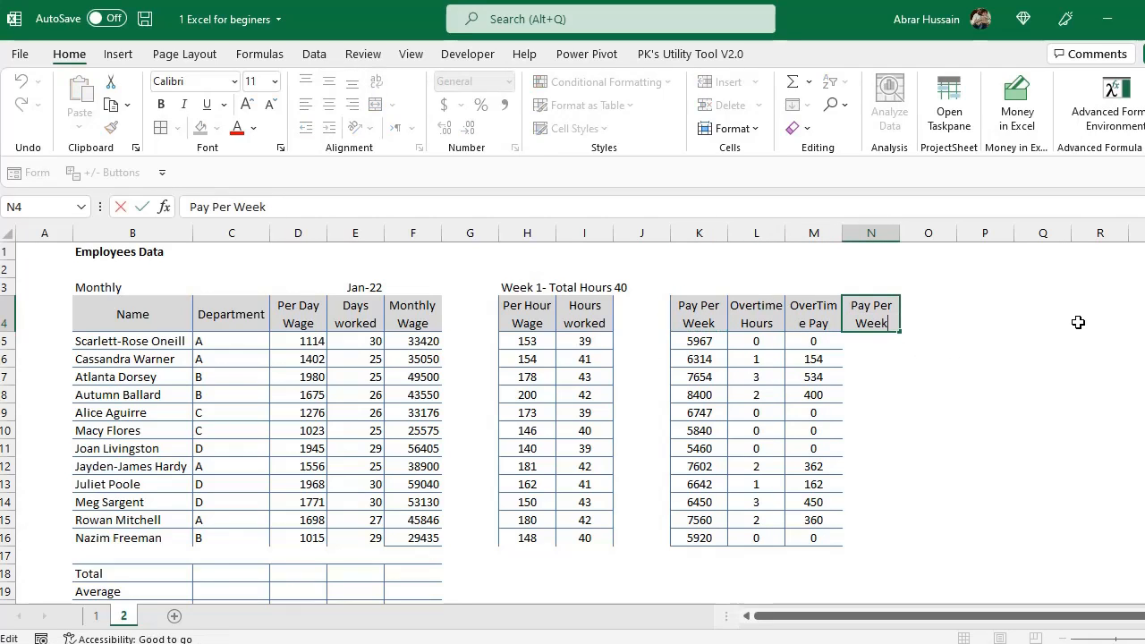
type("Total")
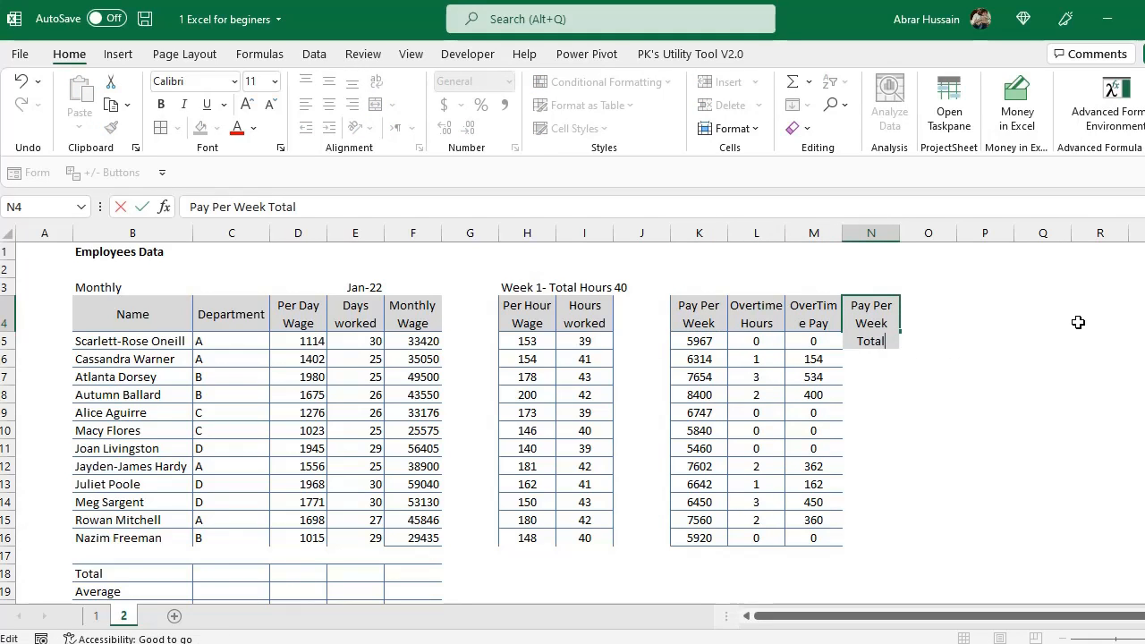
key("Return")
Step: Examine the Pay Per Week formula in K5 and the neighbouring overtime header
key("Up")
key("Left")
key("Left")
key("Left")
key("Down")
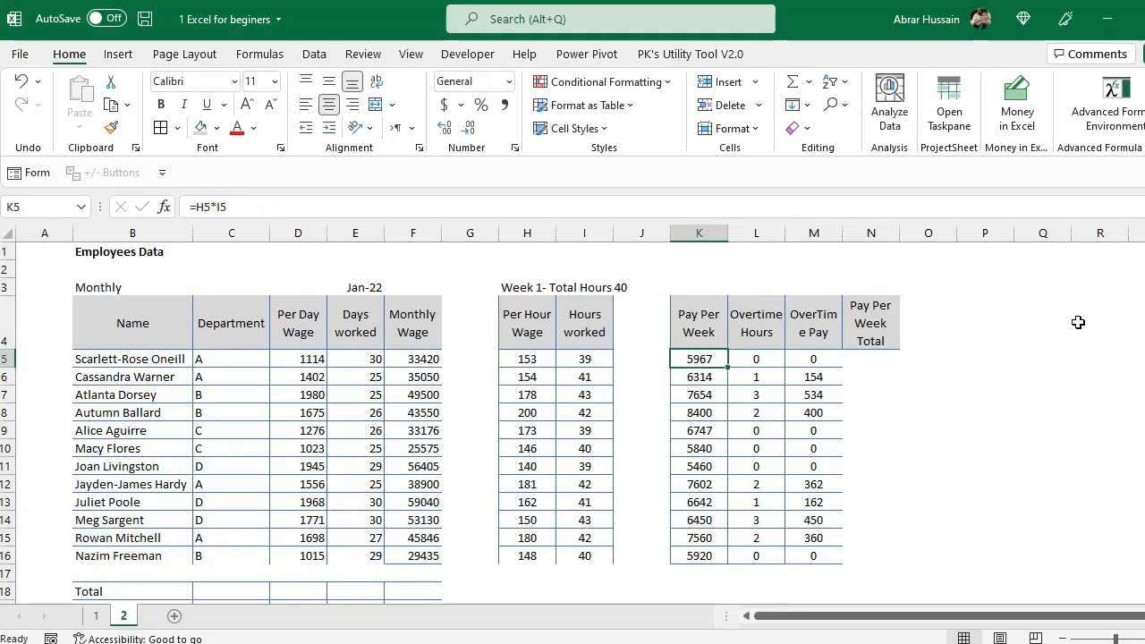
key("Up")
key("Down")
key("F2")
key("Escape")
key("Up")
key("Right")
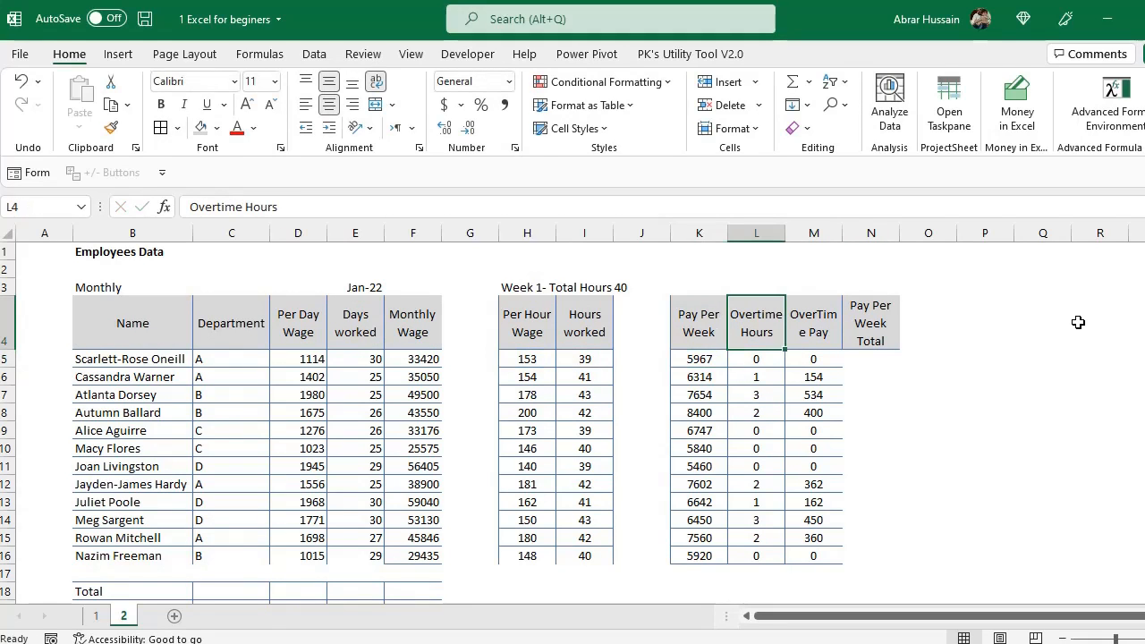
key("Left")
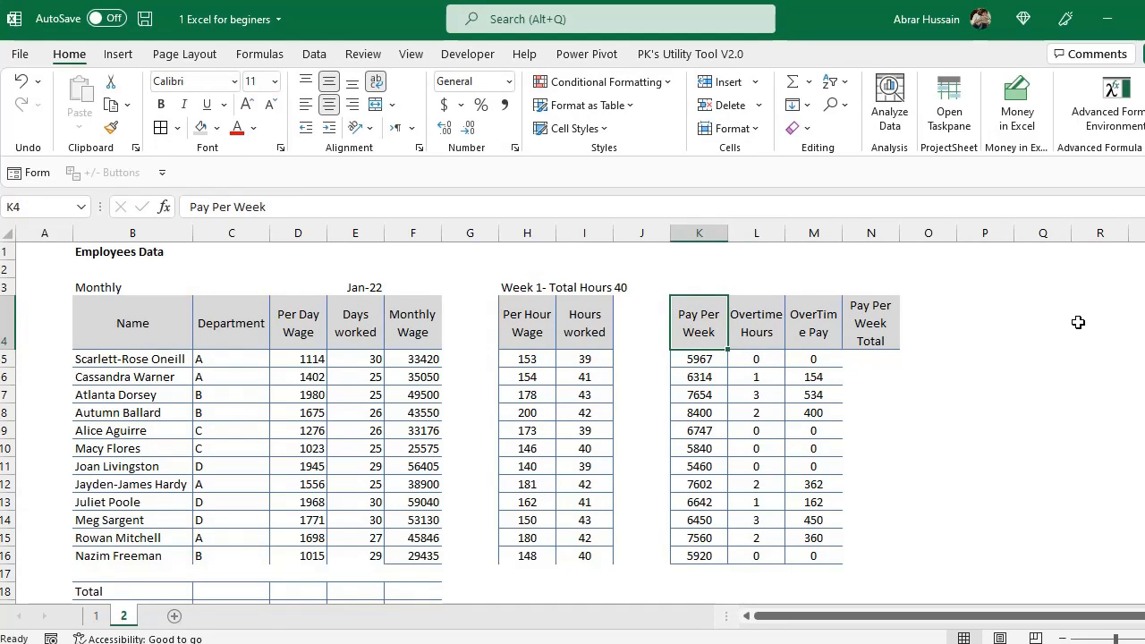
Step: Enter =K5+M5 in N5 to add overtime pay to the first employee's weekly pay
key("Right")
key("Right")
key("Right")
key("Down")
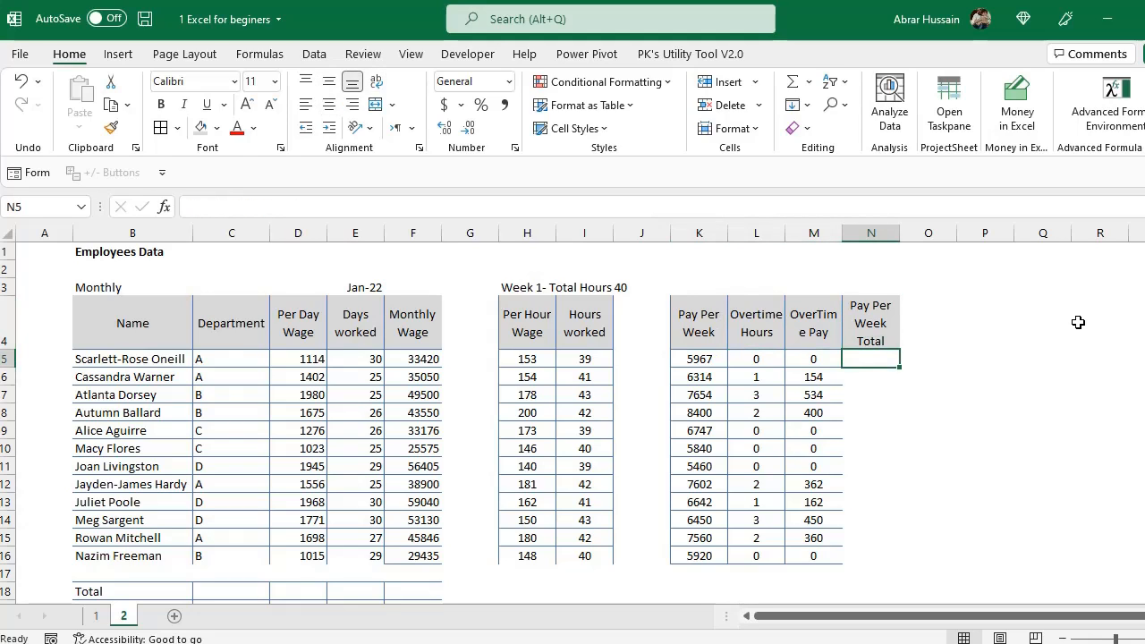
type("=")
key("Left")
key("Left")
key("Left")
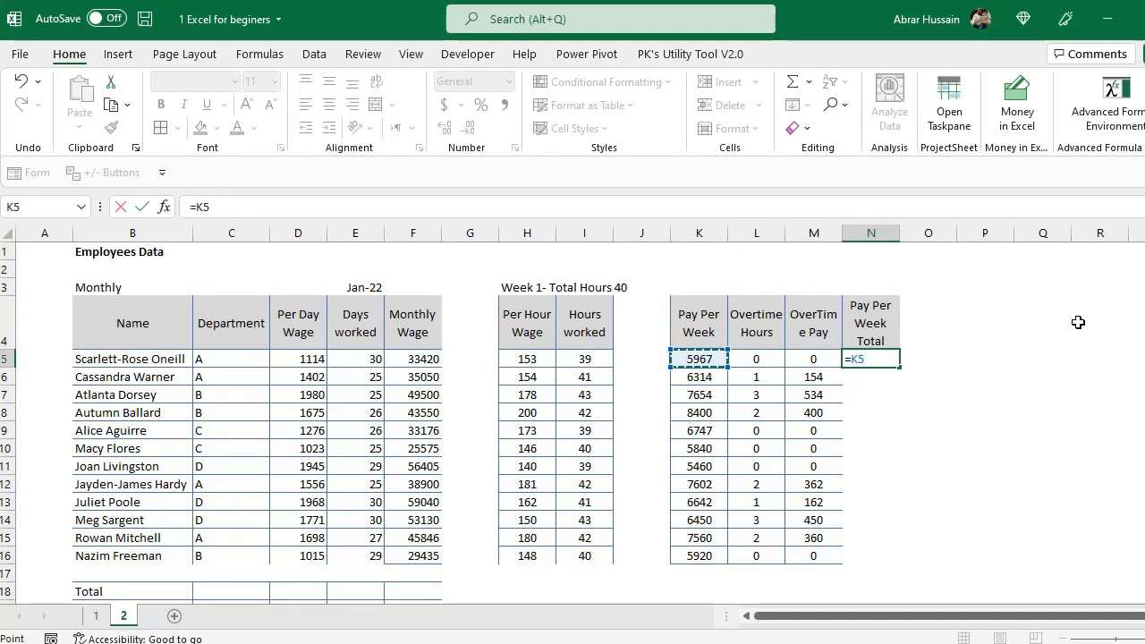
type("+")
key("Left")
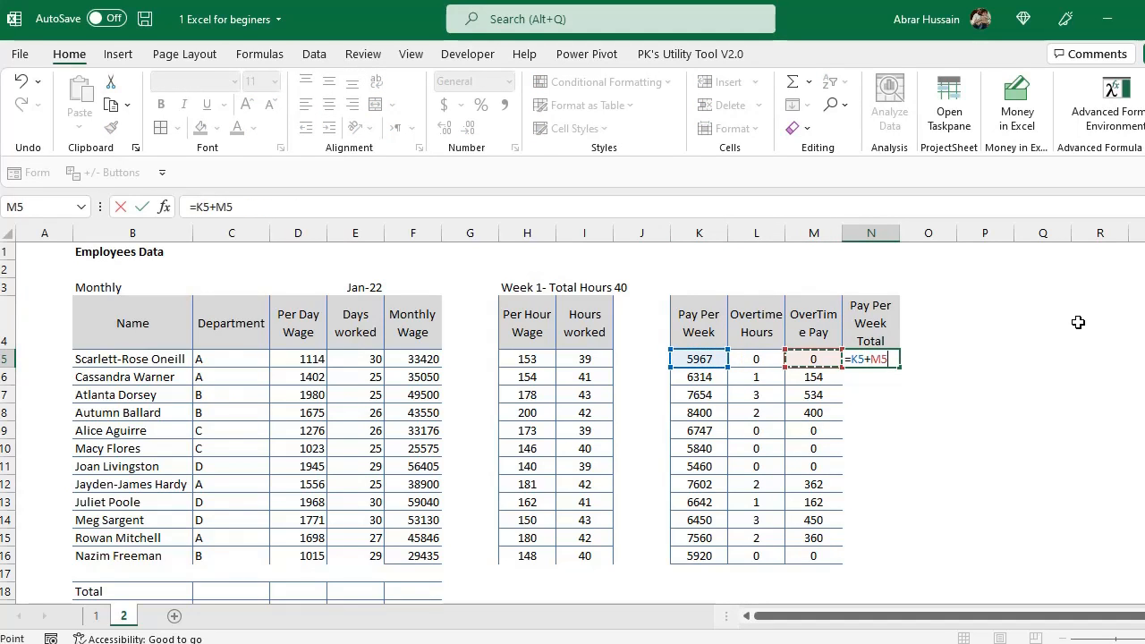
key("ctrl+Return")
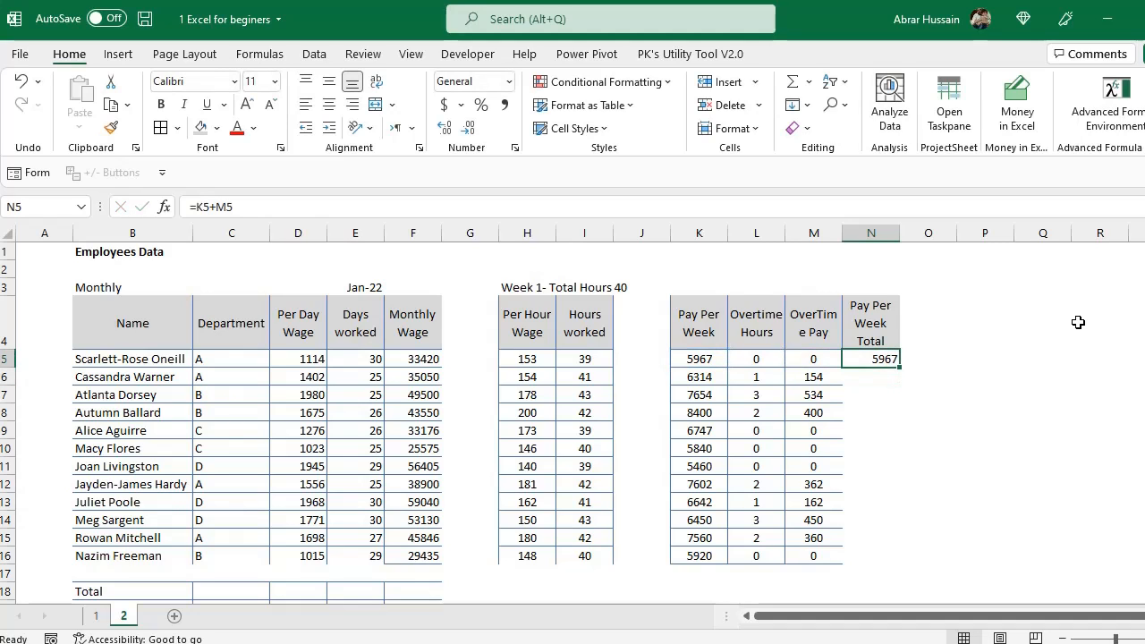
Step: Copy the weekly total formula from N5 to all employee rows, N5:N16
key("ctrl+c")
left_click(884, 547, "shift")
key("ctrl+v")
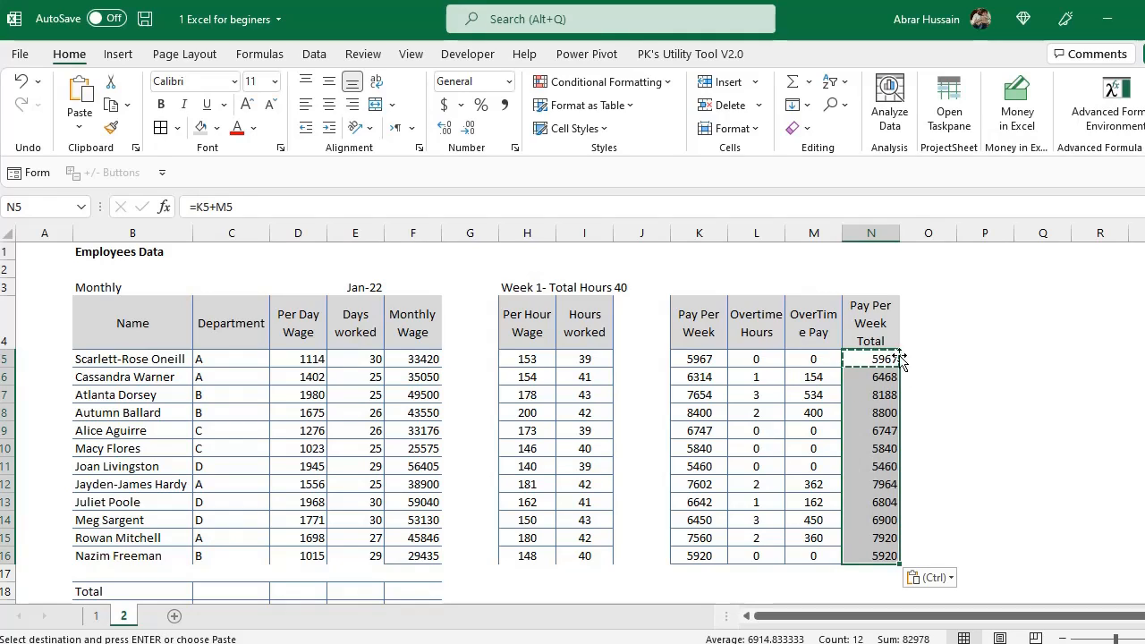
Step: Apply the cell formatting of the OverTime Pay values, M5:M16, to the Pay Per Week Total values in N5:N16
left_click_drag(810, 359, 810, 562)
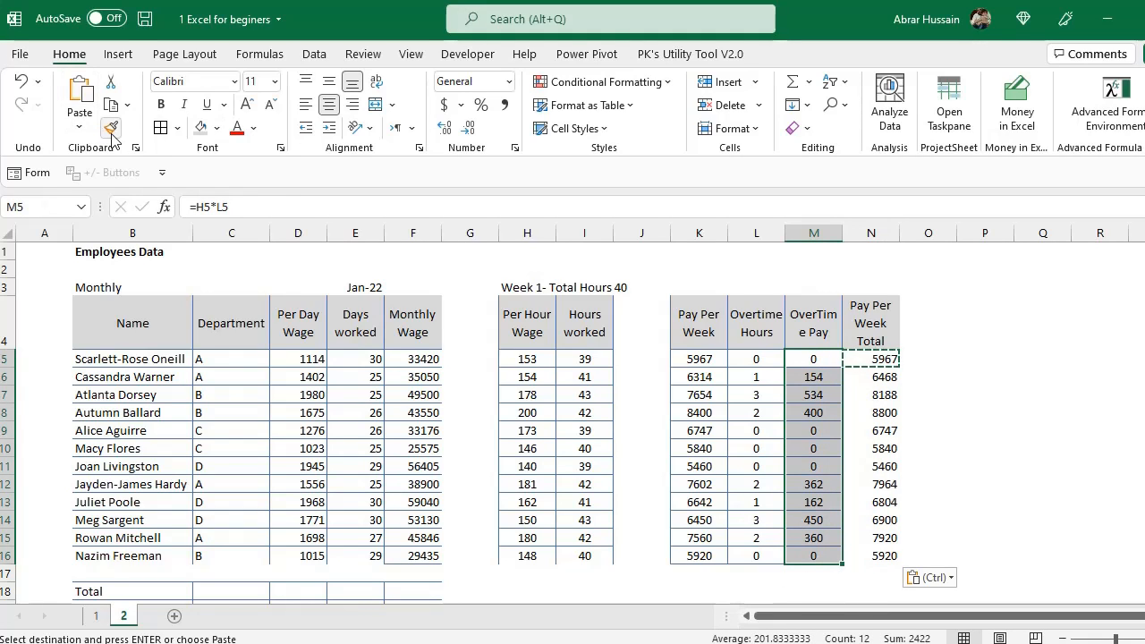
left_click(112, 133)
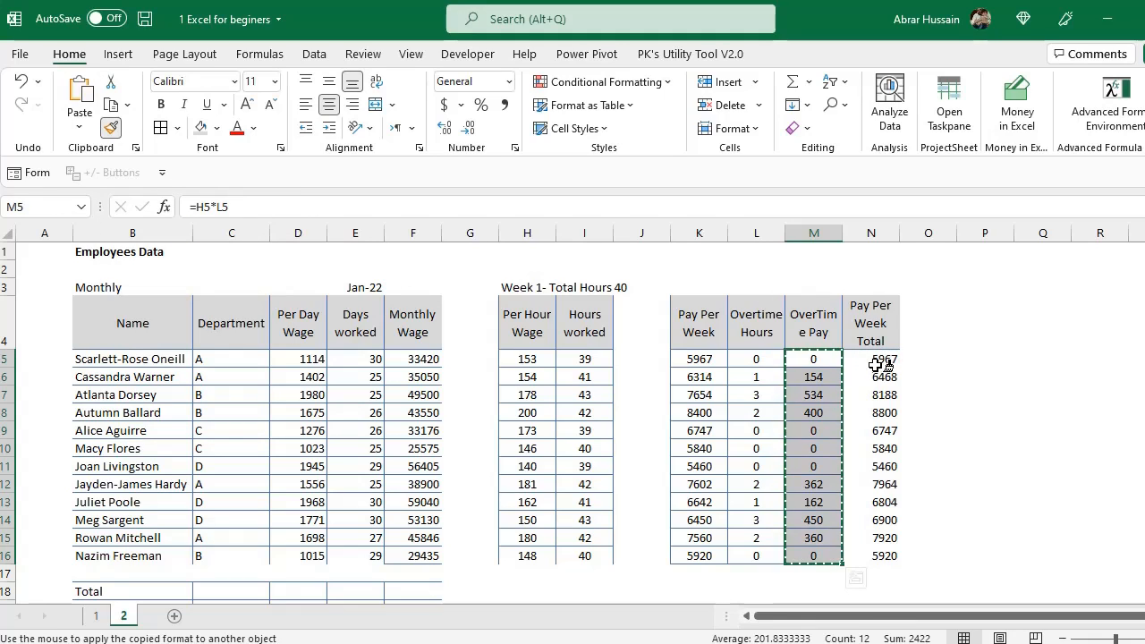
left_click(876, 362)
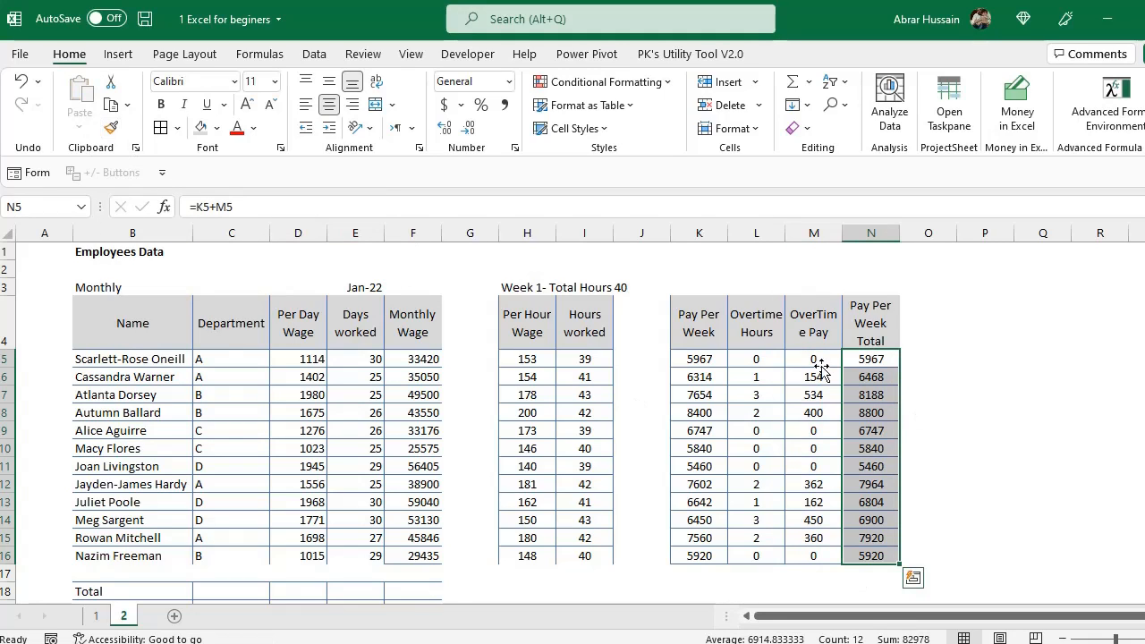
left_click(769, 370)
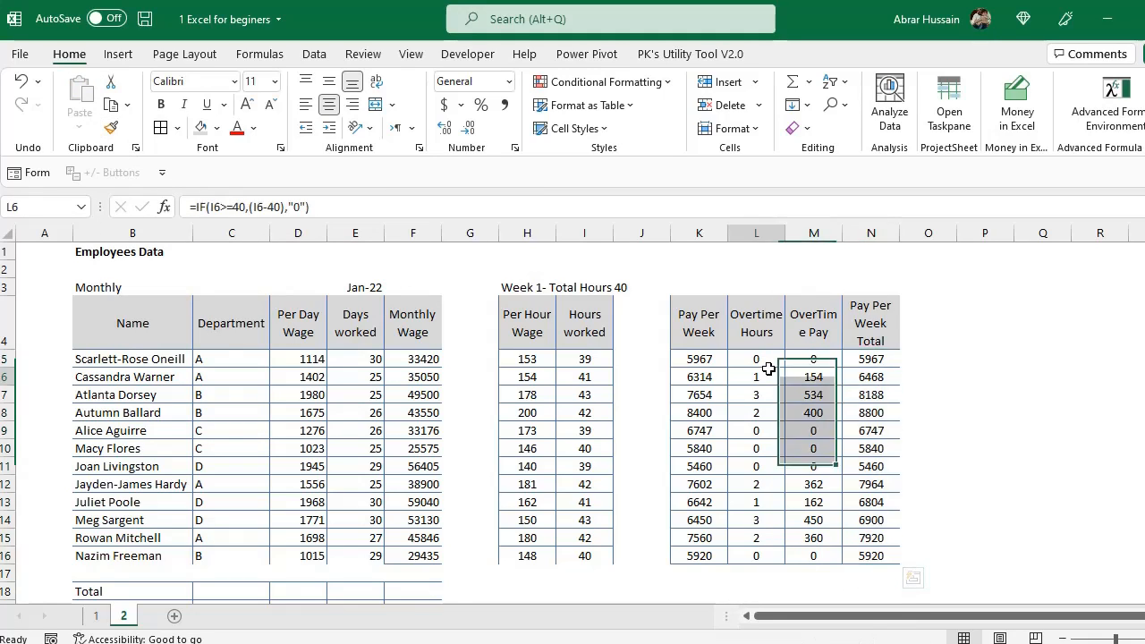
left_click_drag(870, 362, 877, 549)
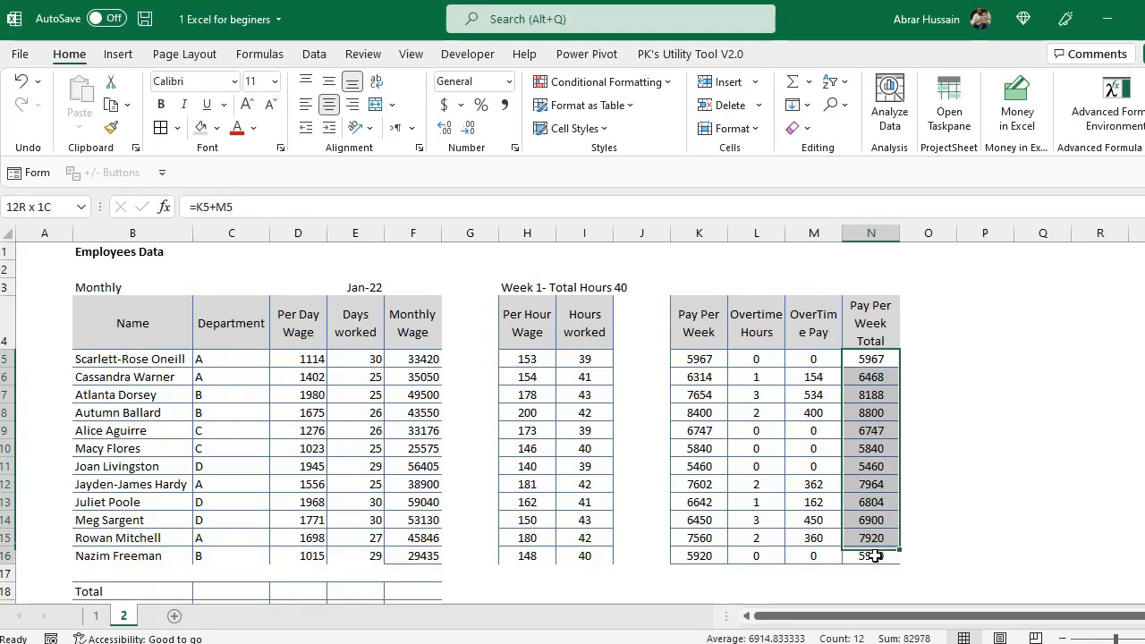
Step: Delete the empty column J between Hours worked and Pay Per Week
left_click(560, 320)
left_click(642, 318)
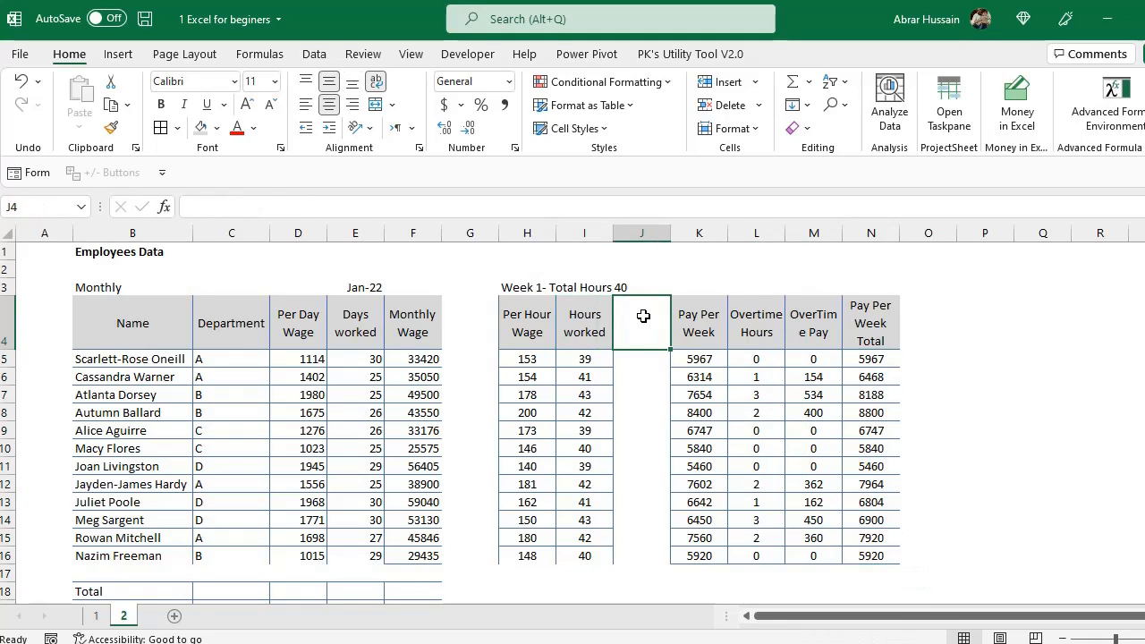
scroll(645, 479, "down", 4)
scroll(645, 483, "up", 4)
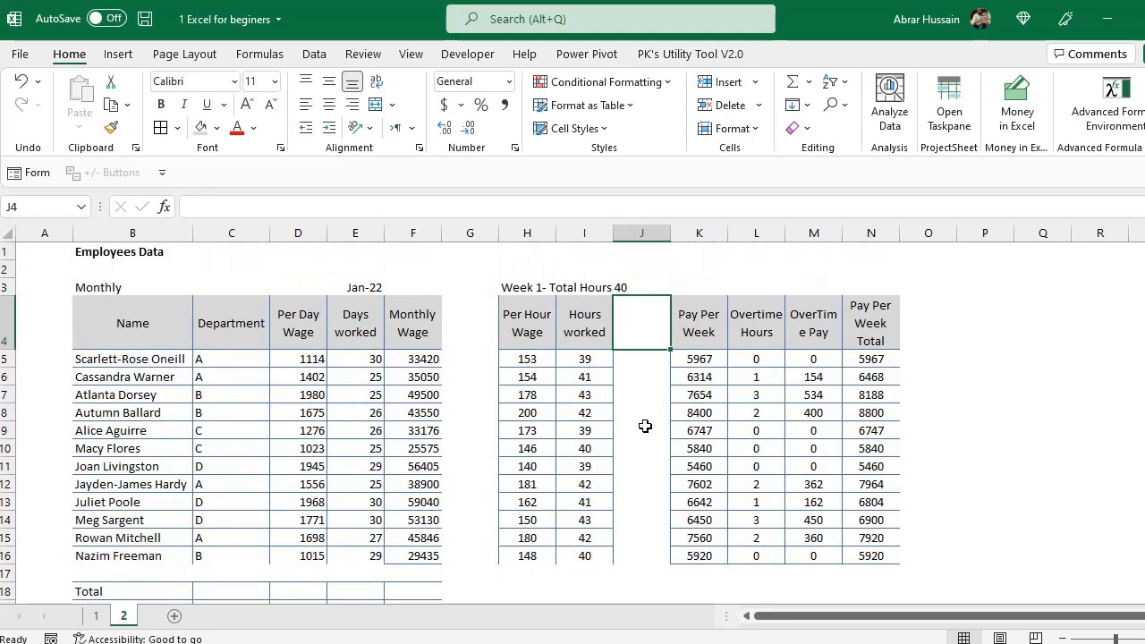
left_click(642, 234)
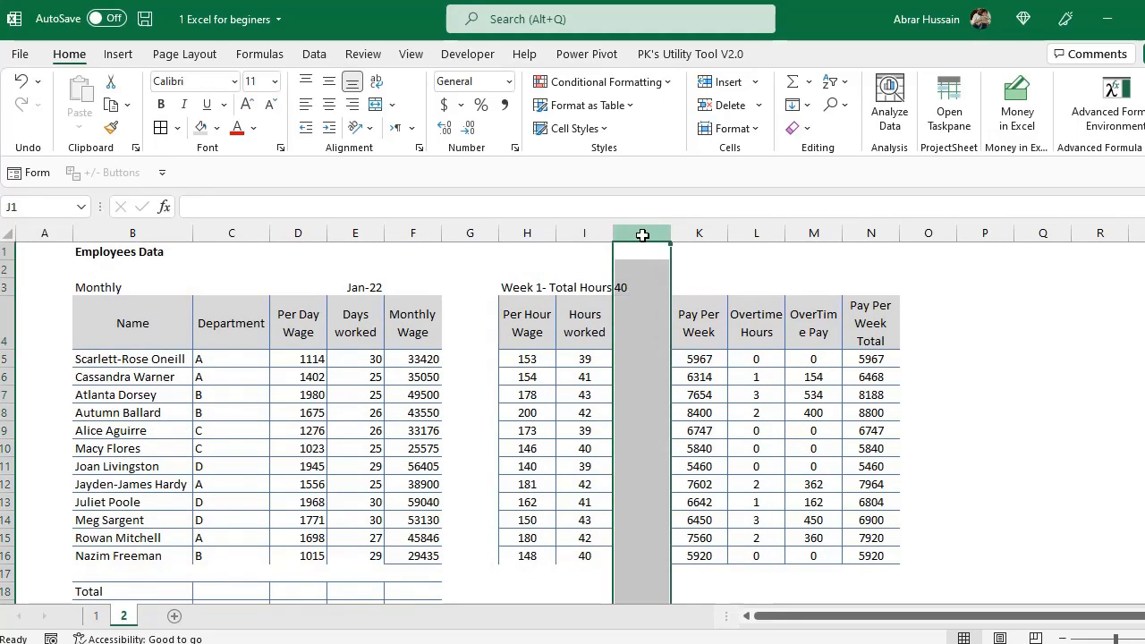
right_click(642, 232)
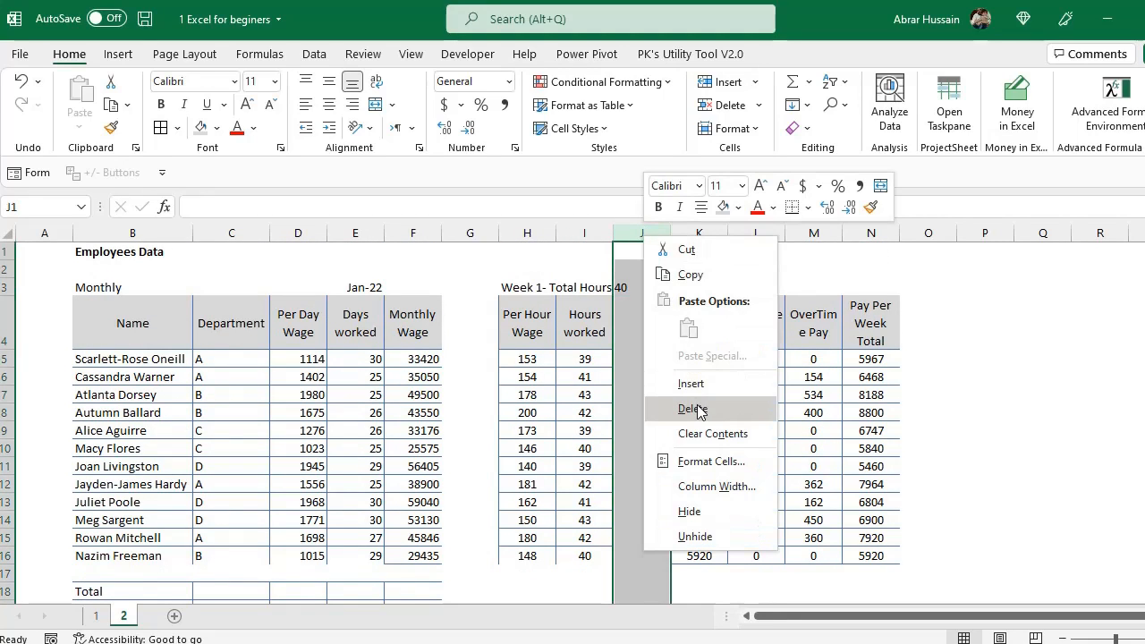
left_click(694, 409)
left_click(636, 315)
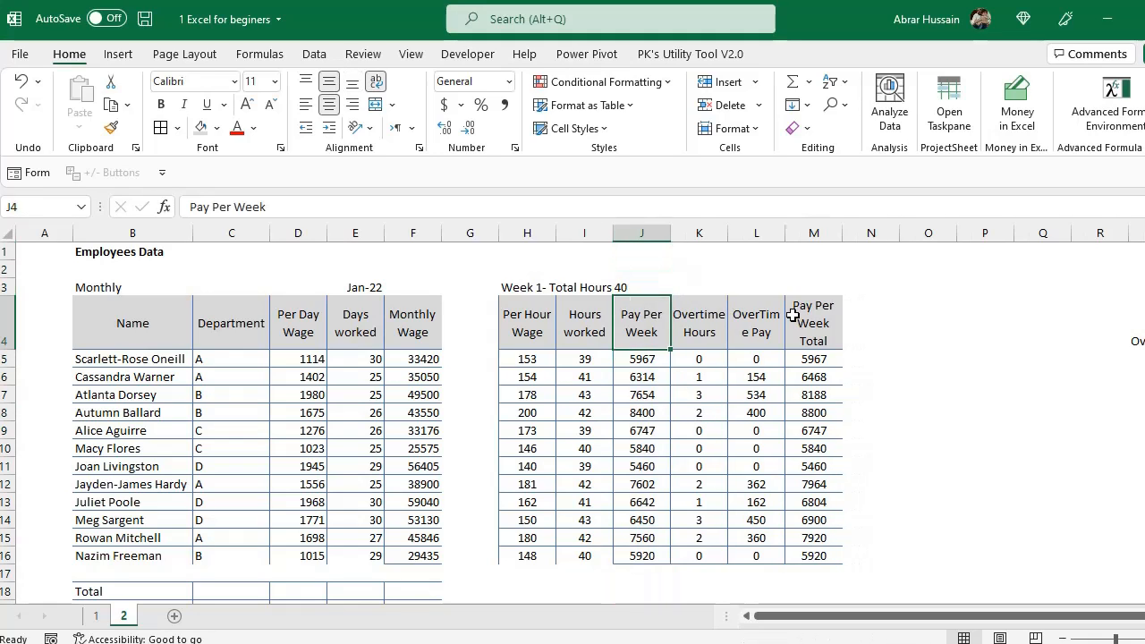
left_click(814, 315)
left_click_drag(527, 315, 795, 553)
scroll(197, 445, "down", 4)
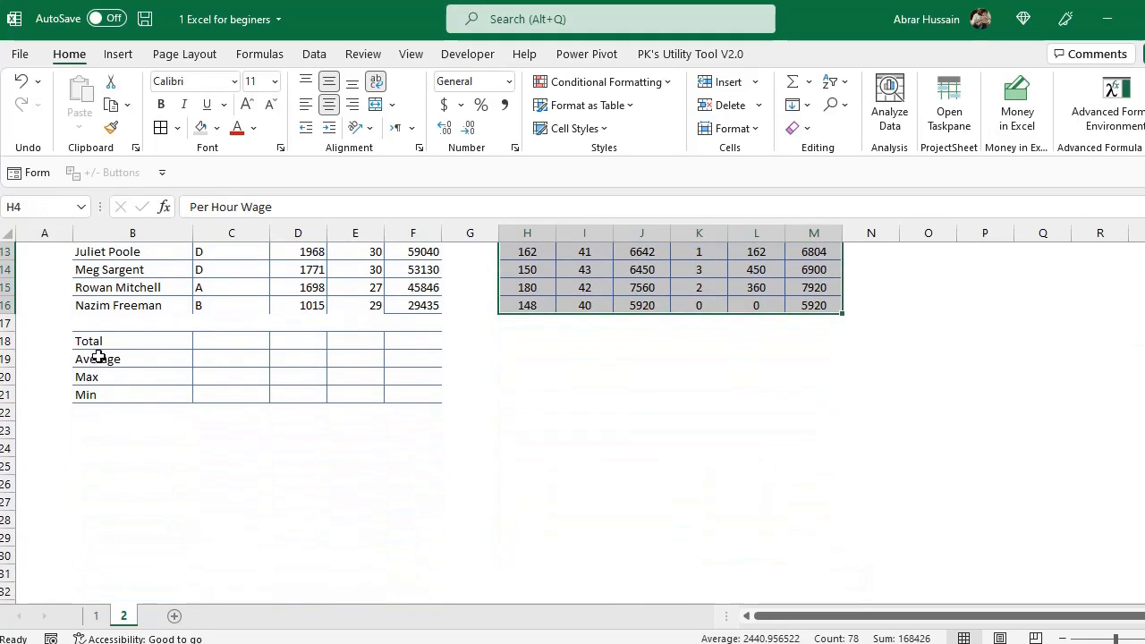
left_click(97, 340)
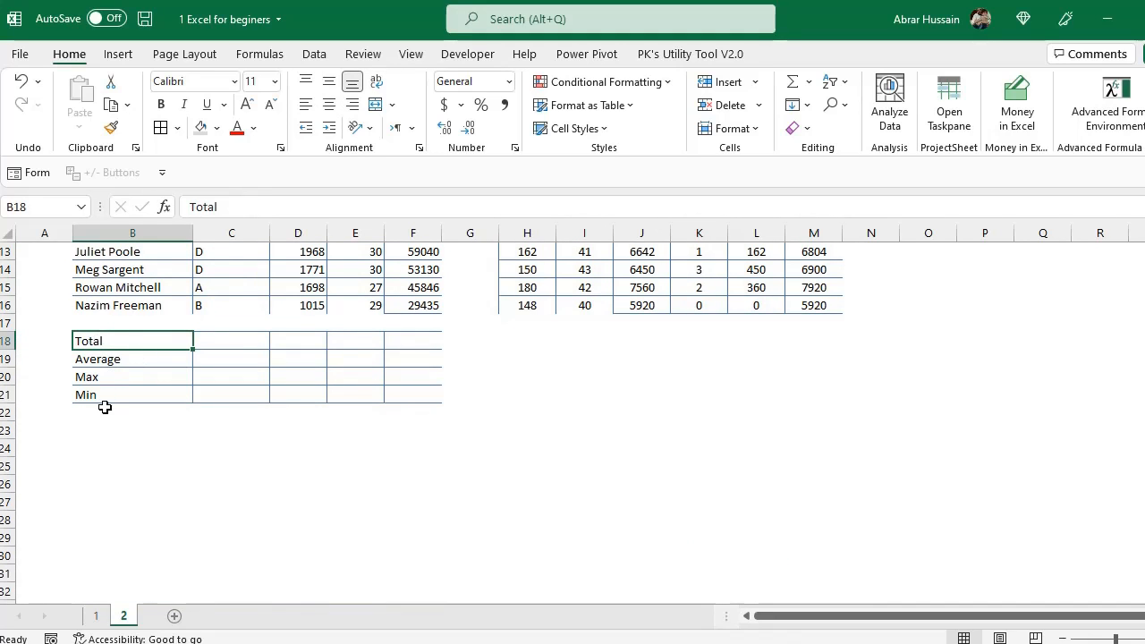
Step: Enter =SUM(D5:D16) in D18 to total the Per Day Wage column
left_click(311, 332)
scroll(383, 358, "up", 4)
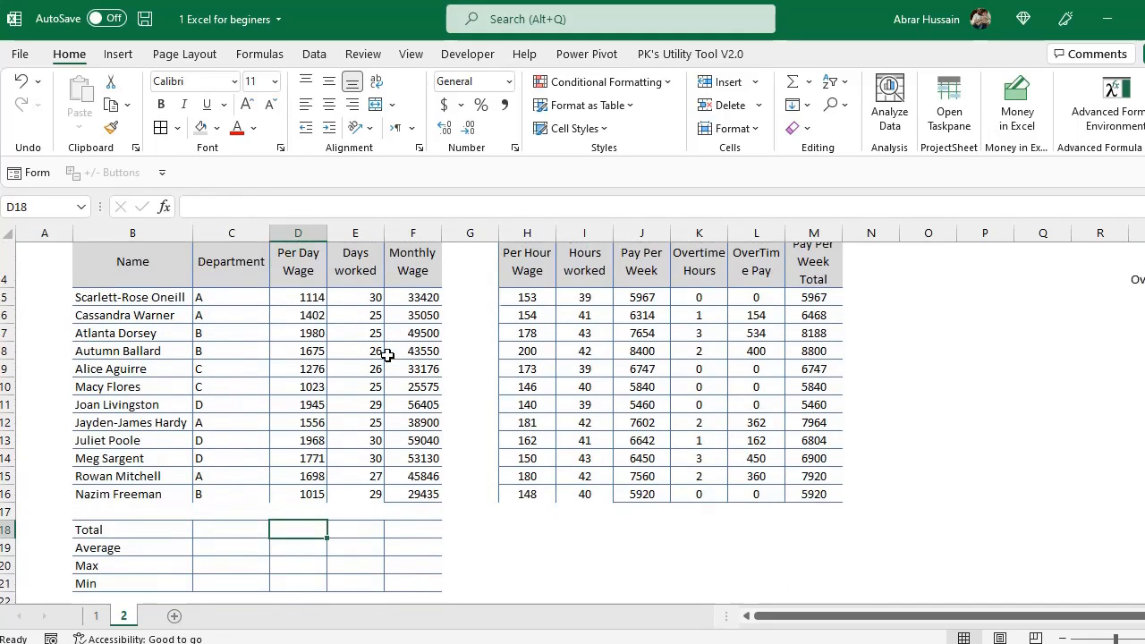
scroll(667, 454, "down", 1)
scroll(668, 454, "up", 1)
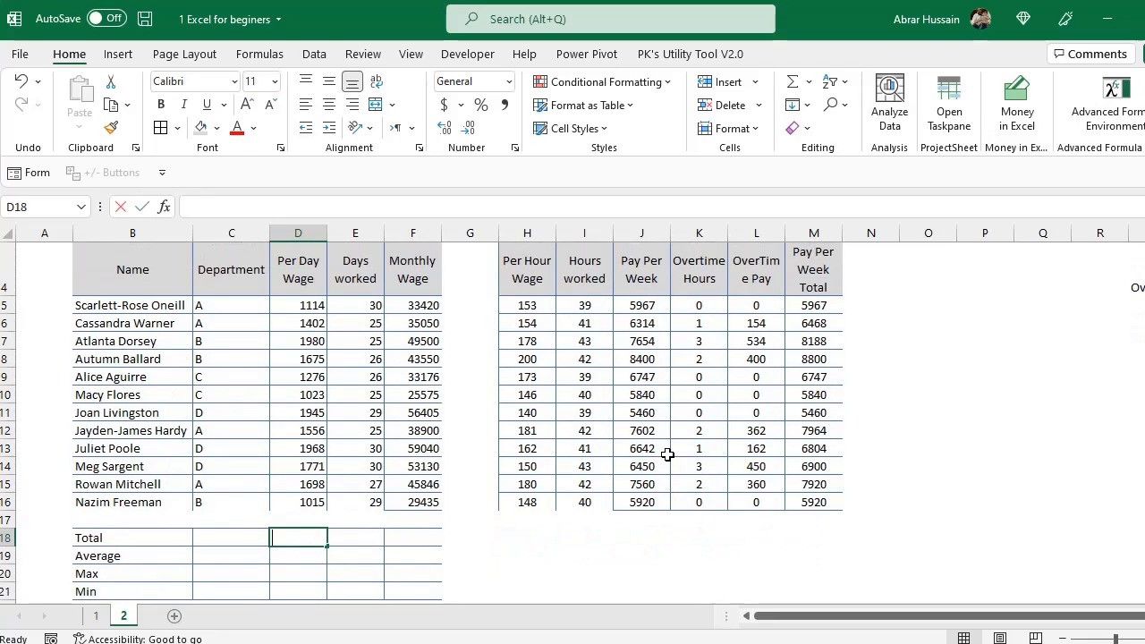
type("=SUM")
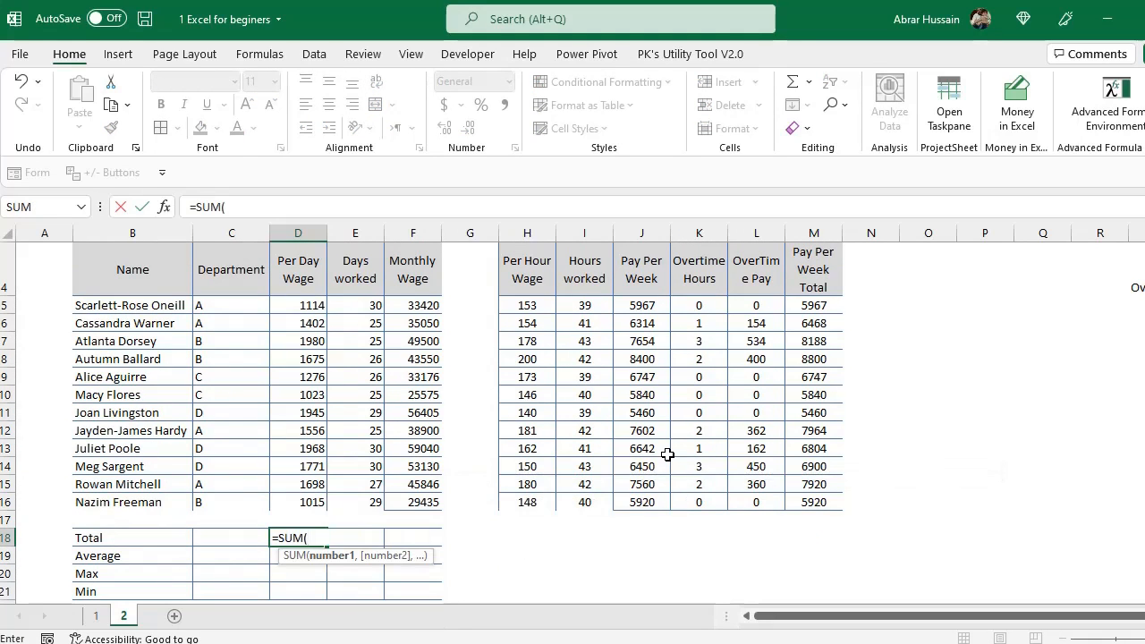
type("(")
key("Up")
key("Up")
key("shift+Up")
key("shift+Up")
key("shift+Up")
key("shift+Up")
key("shift+Up")
key("shift+Up")
key("shift+Up")
key("shift+Up")
key("shift+Up")
key("shift+Up")
key("shift+Up")
key("shift+Up")
key("shift+Down")
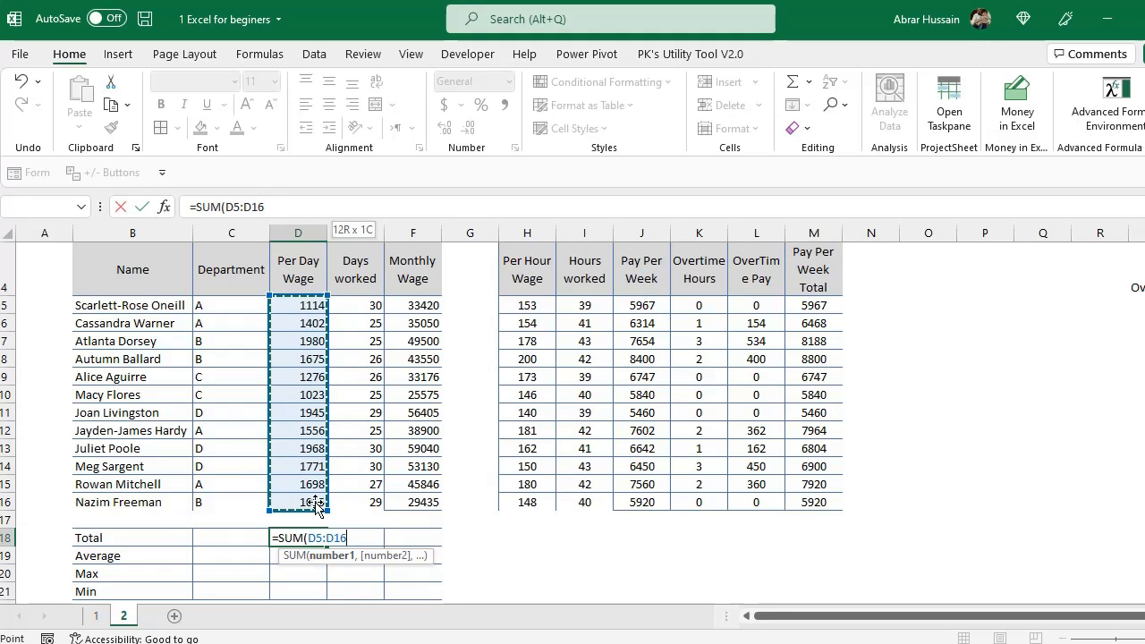
type(")")
key("ctrl+Return")
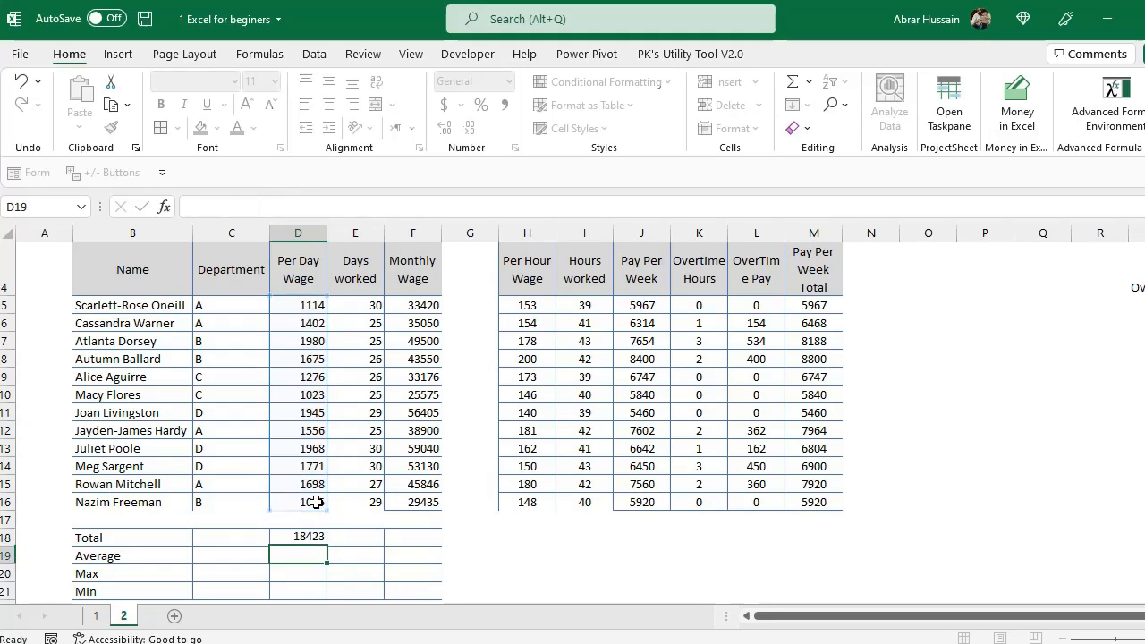
key("F2")
key("Escape")
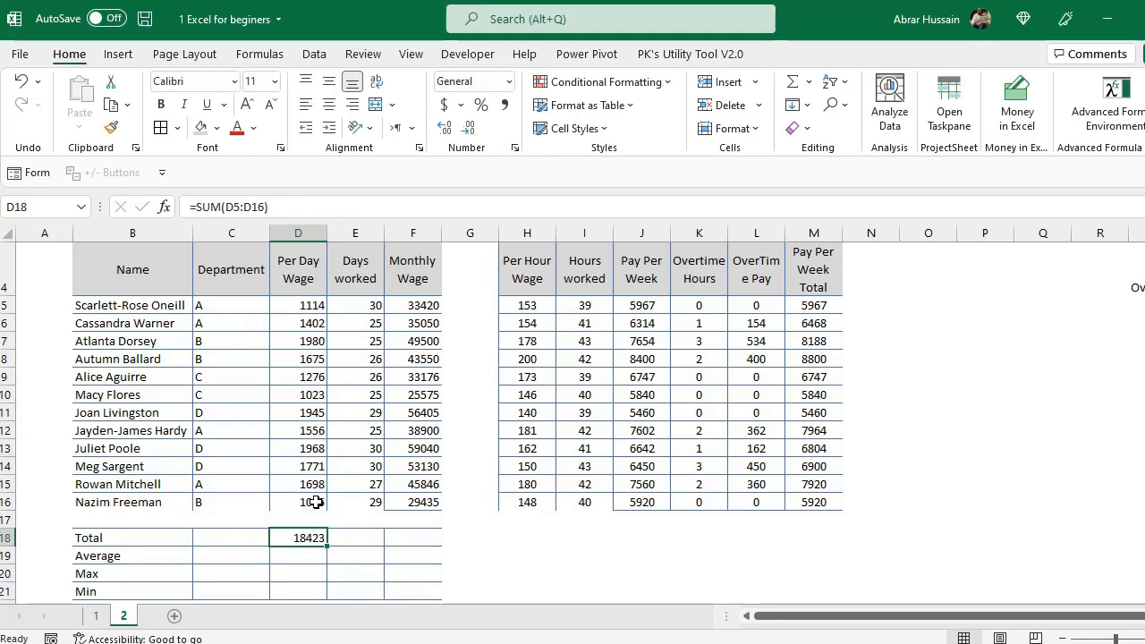
Step: Copy the Total formula from D18 to the Days worked and Monthly Wage columns, E18:F18
key("ctrl+c")
key("Right")
key("ctrl+v")
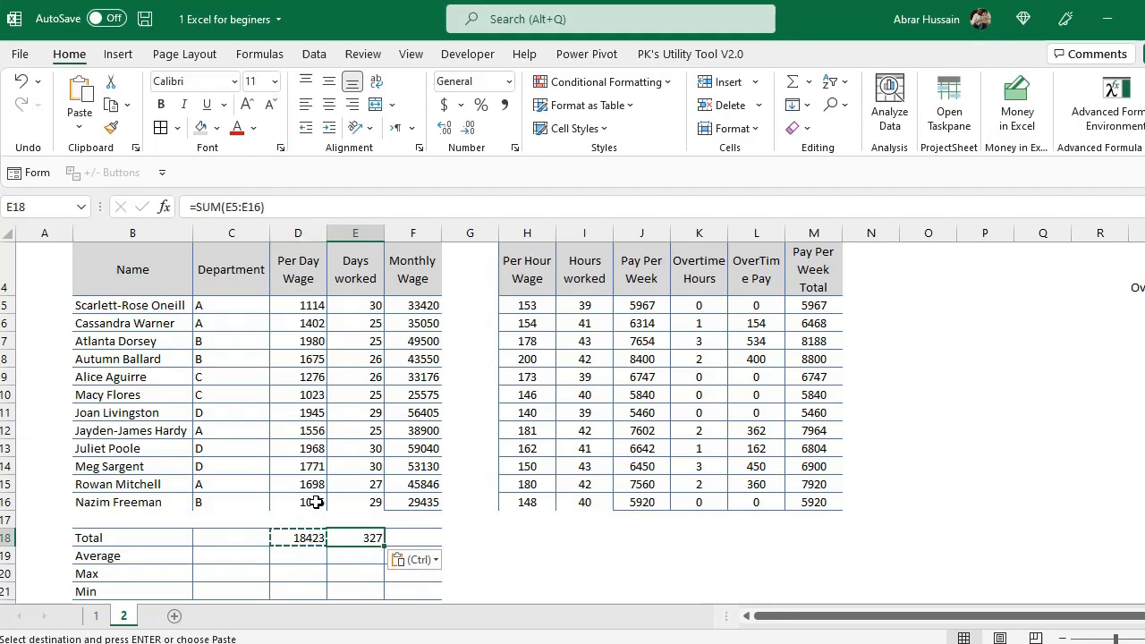
key("Right")
key("ctrl+v")
Step: Copy the Total formula from D18 across the weekly table's columns, H18:M18
key("Right")
key("Right")
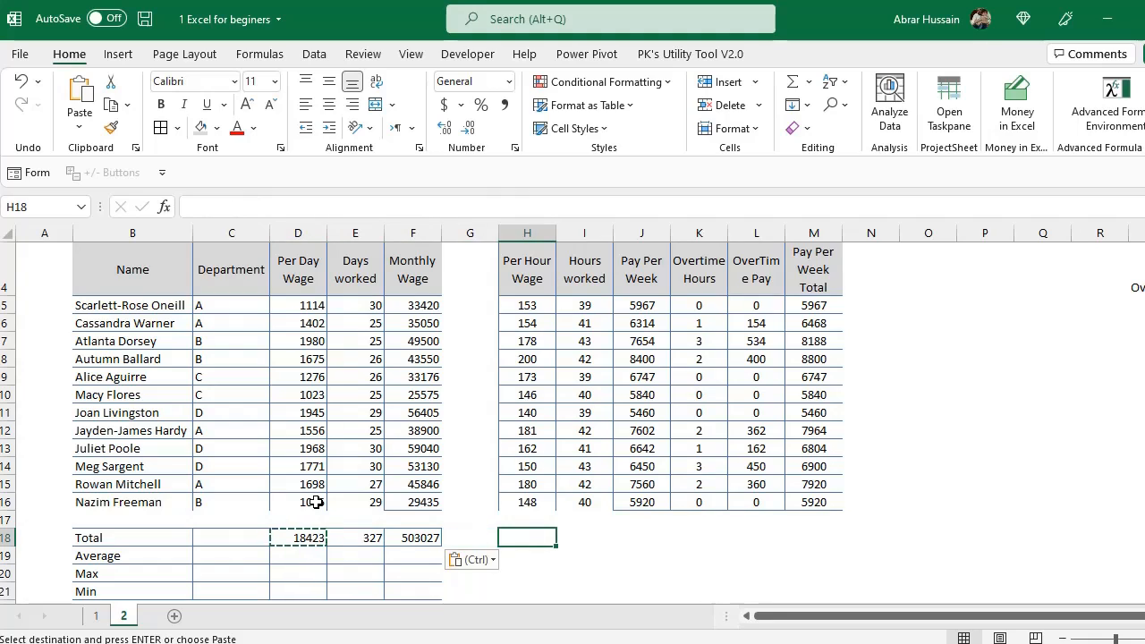
key("ctrl+v")
key("Right")
key("ctrl+v")
key("Right")
key("ctrl+v")
key("Right")
key("ctrl+v")
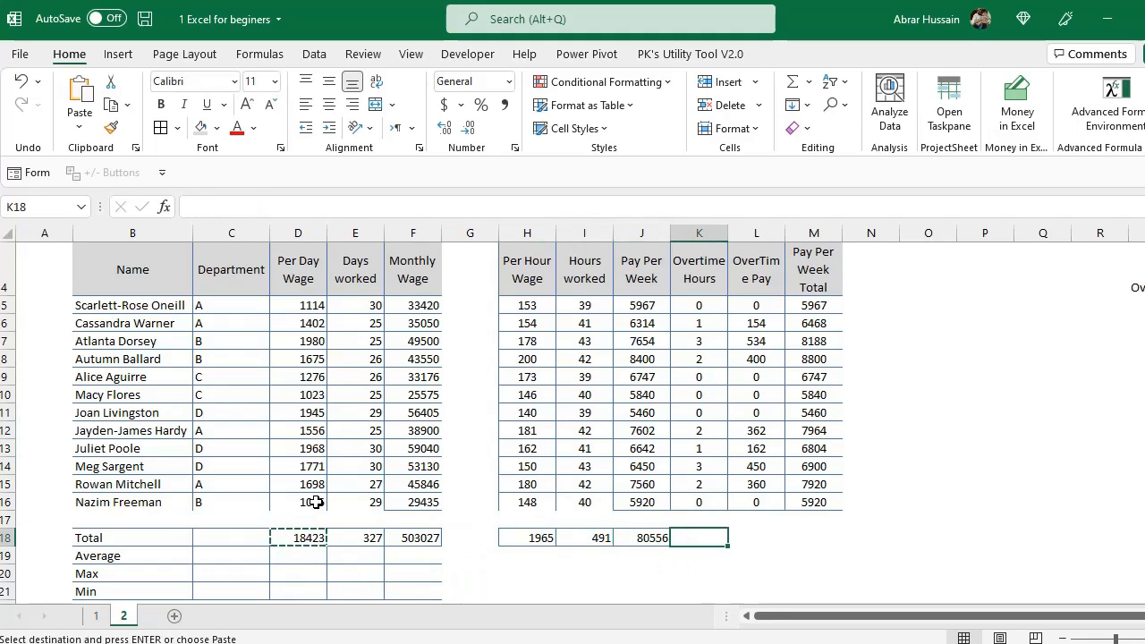
key("Right")
key("ctrl+v")
key("Right")
key("ctrl+v")
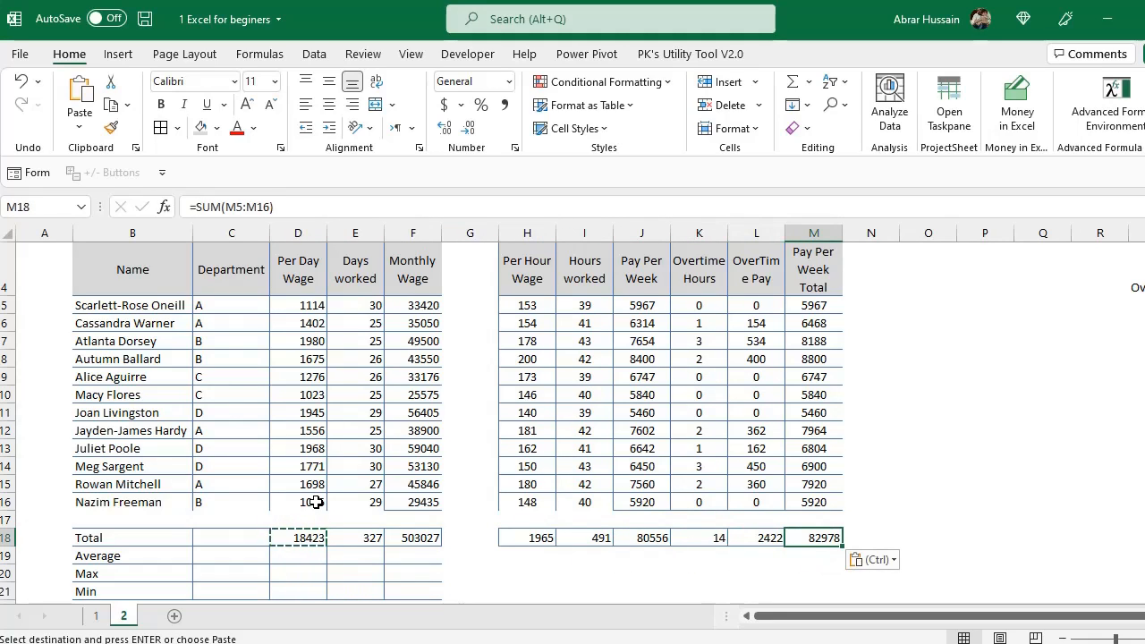
Step: Check the cell ranges summed by each weekly Total formula from H18 to M18
key("Left")
key("Left")
key("Left")
key("Left")
key("Left")
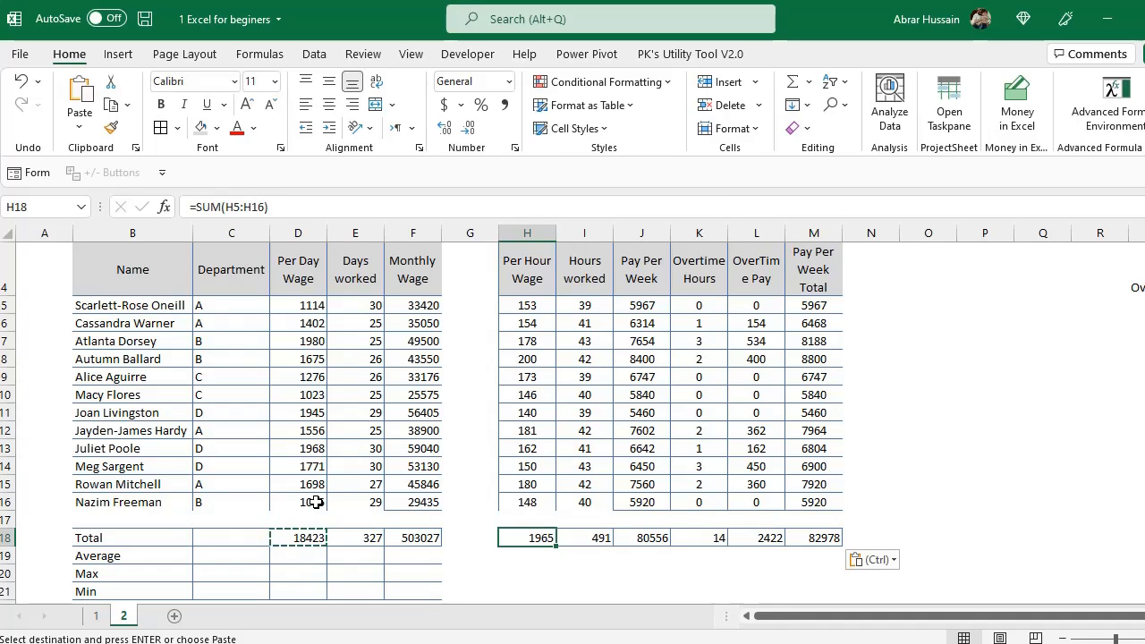
key("F2")
key("Tab")
key("F2")
key("Tab")
key("F2")
key("Tab")
key("F2")
key("Tab")
key("F2")
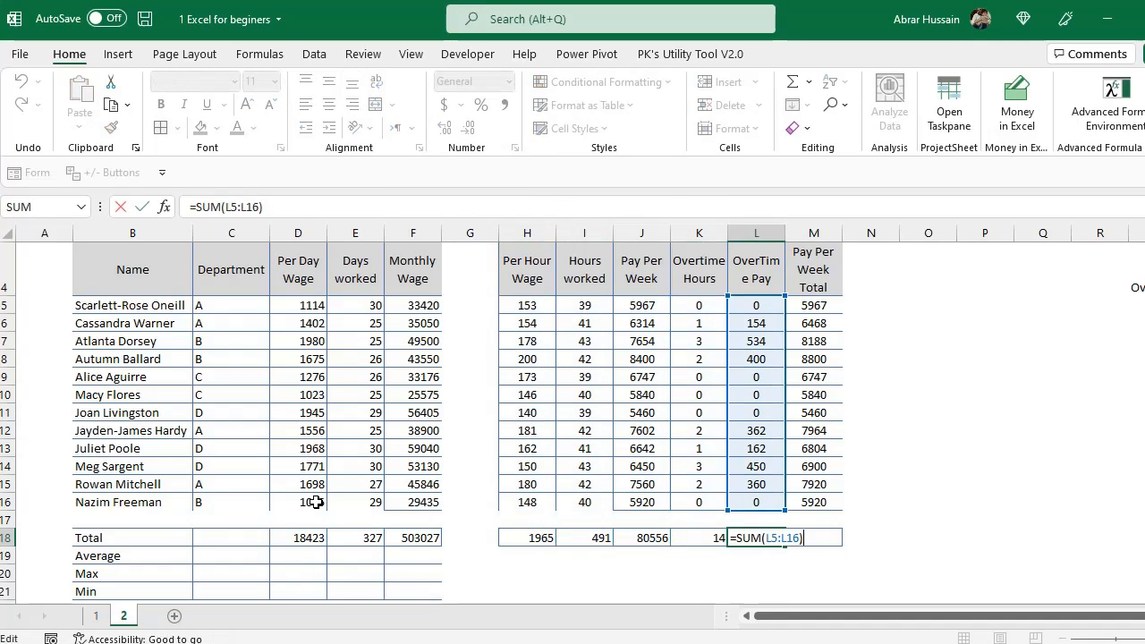
key("Tab")
key("F2")
Step: Center the weekly table's Total values in H18:M18 horizontally
key("shift+Tab")
key("Left")
key("Left")
key("Left")
key("Left")
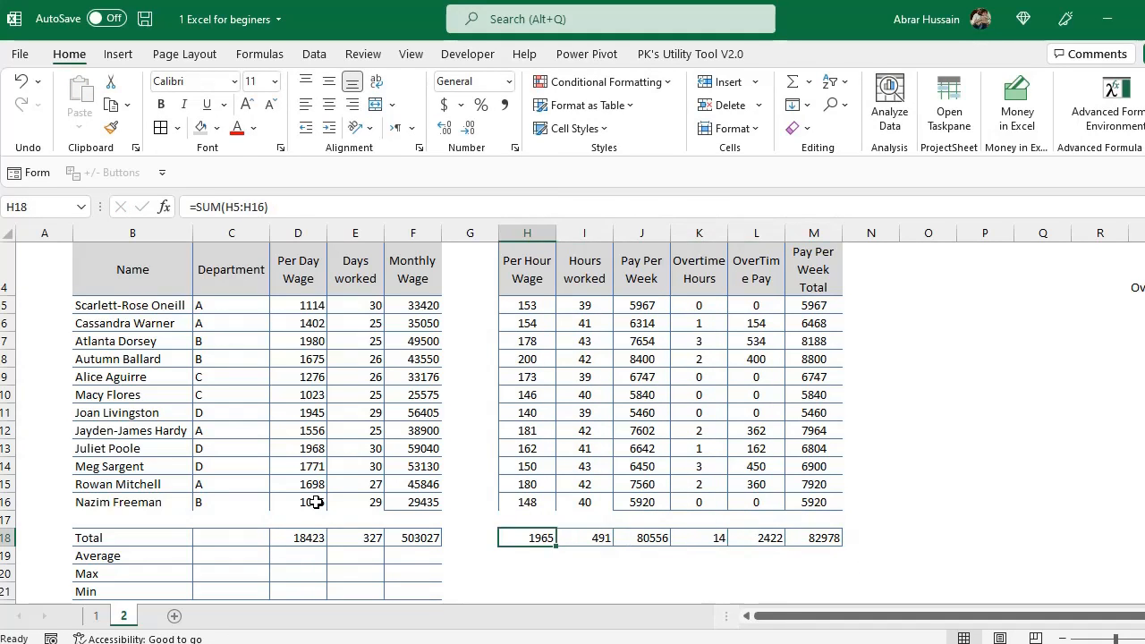
key("ctrl+shift+Right")
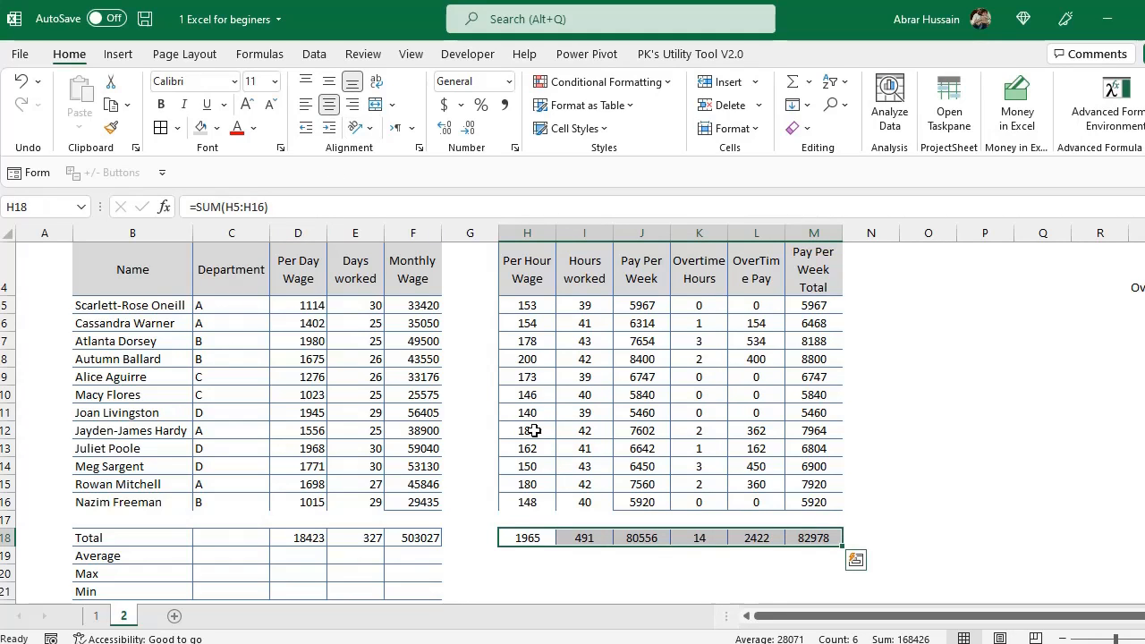
Step: Enter =AVERAGE(D5:D16) in D19 to average the Per Day Wage column
scroll(330, 533, "down", 1)
scroll(329, 534, "down", 1)
left_click(317, 466)
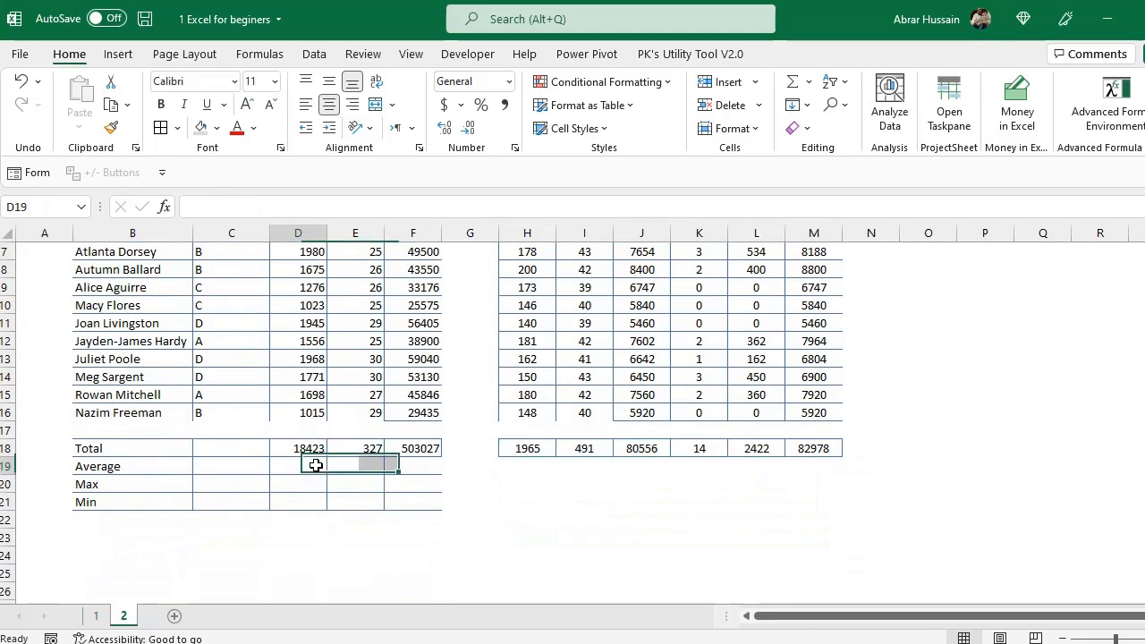
type("=Aver")
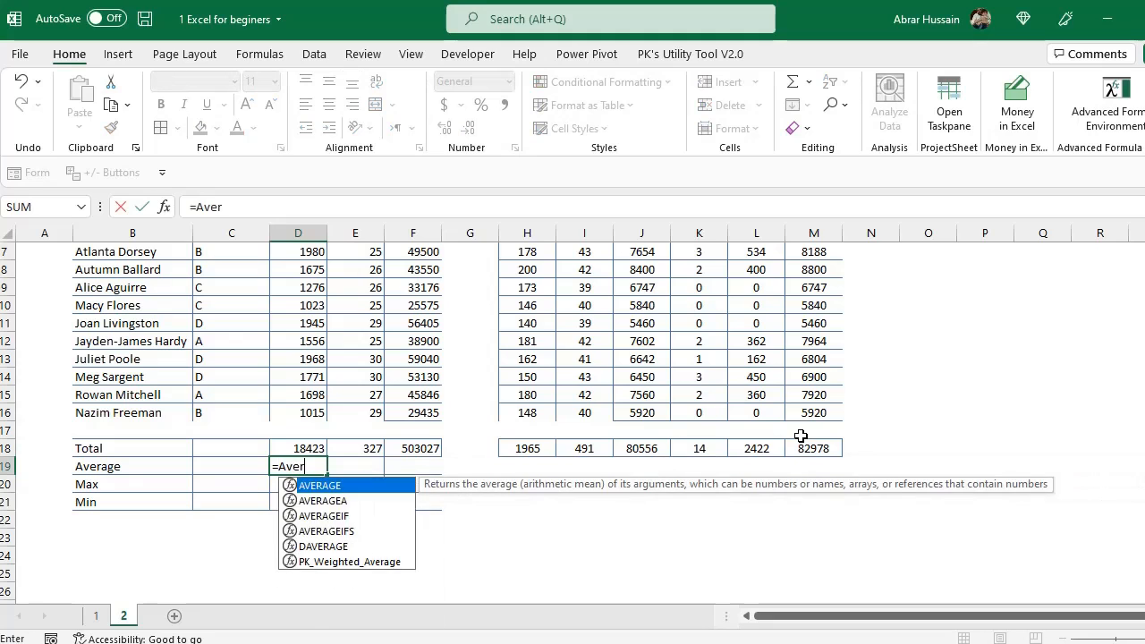
type("age(")
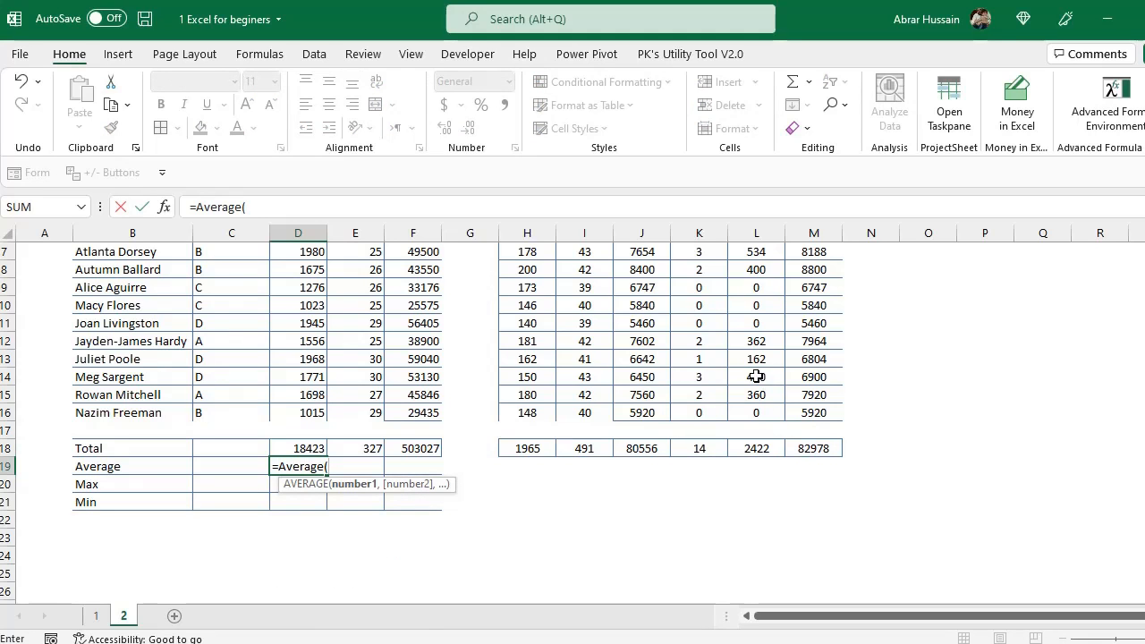
left_click(322, 417)
scroll(320, 394, "up", 1)
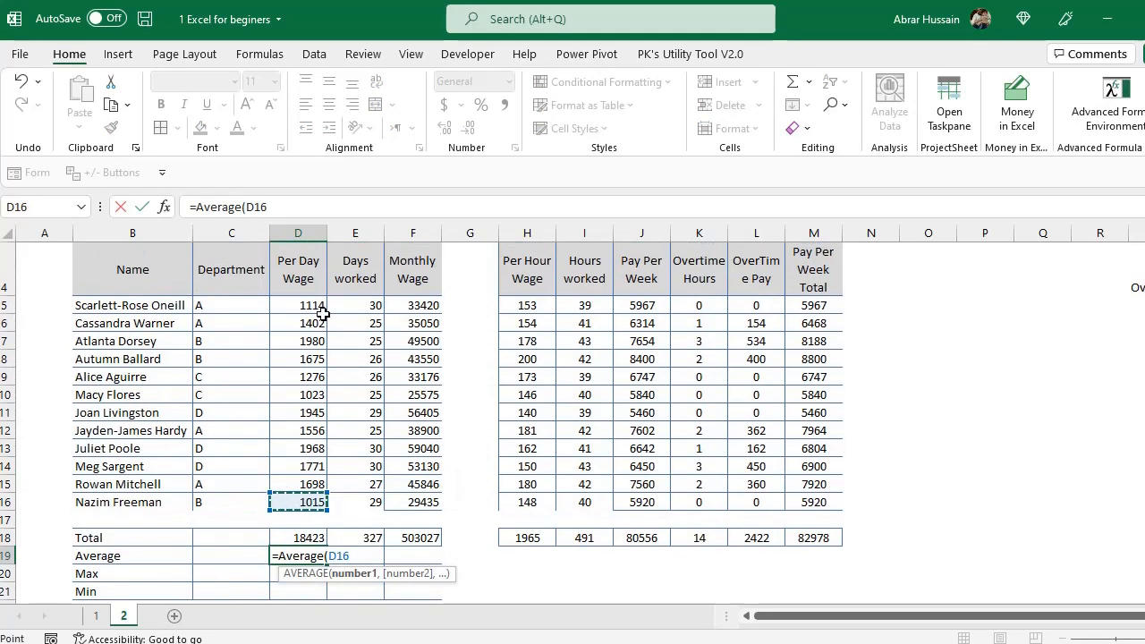
left_click(315, 305, "shift")
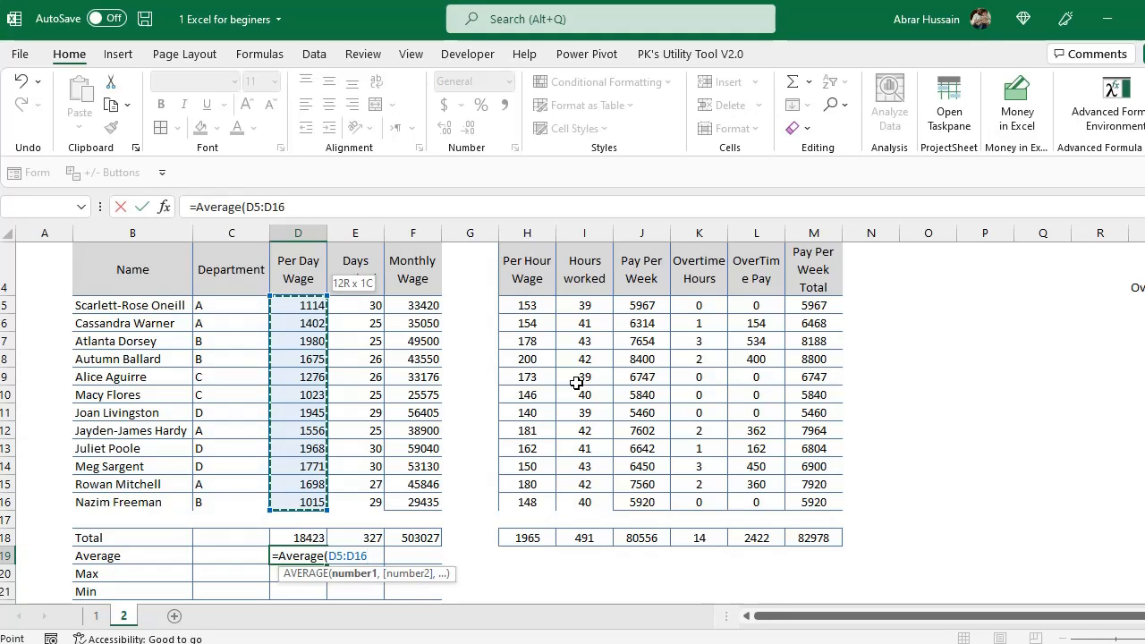
type(")")
key("Return")
key("Up")
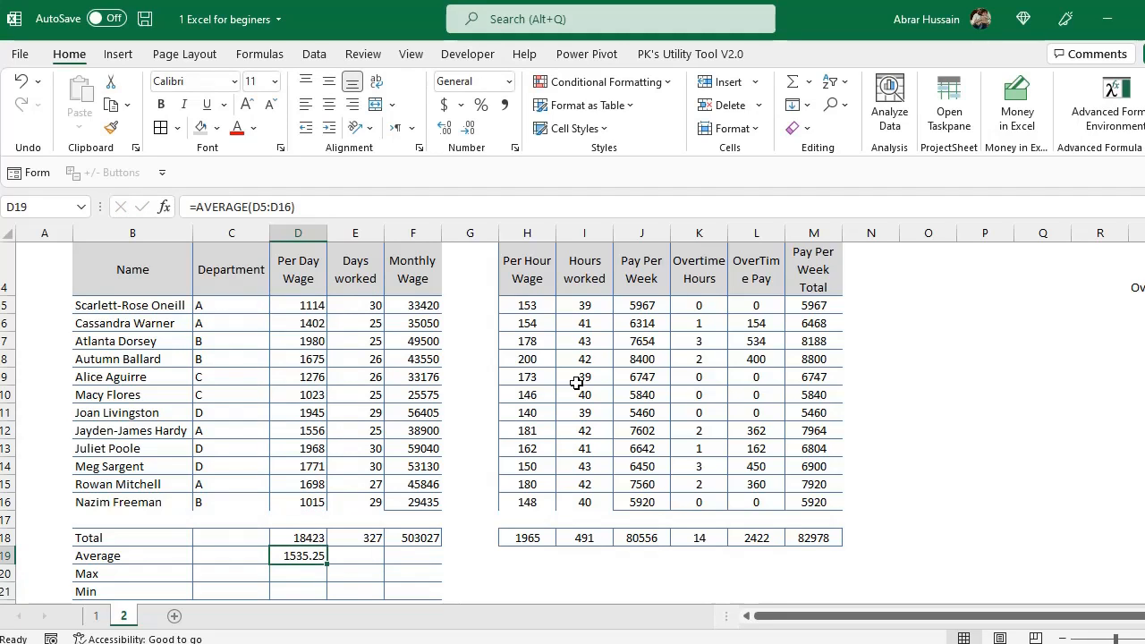
Step: Copy the Average formula from D19 to the Days worked and Monthly Wage columns, E19:F19
scroll(322, 512, "down", 1)
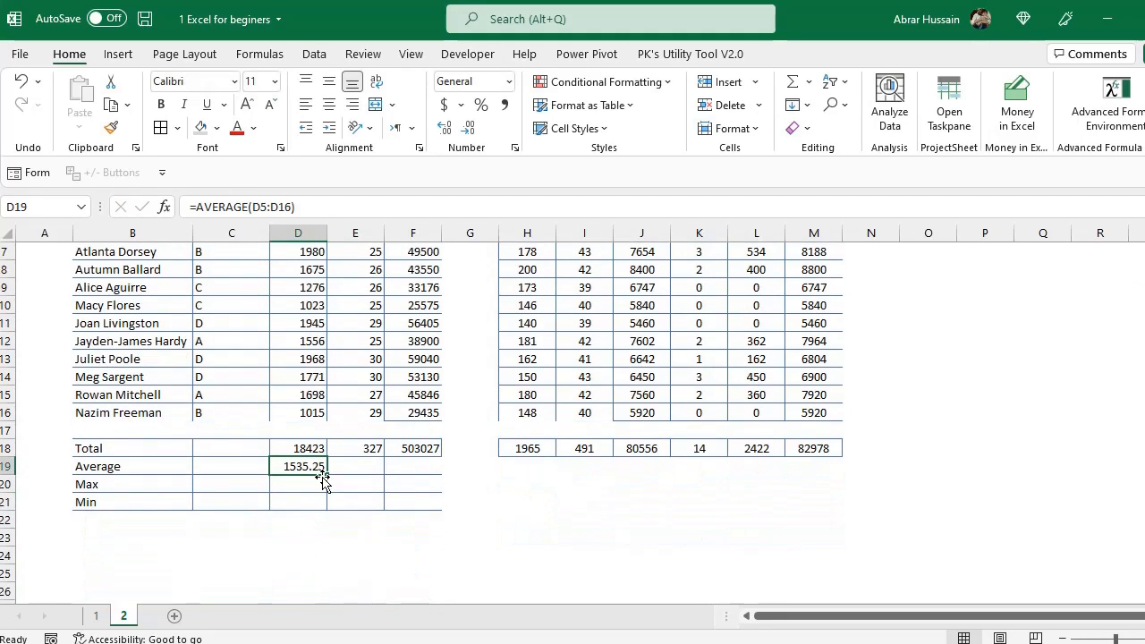
scroll(322, 480, "up", 2)
scroll(319, 505, "down", 1)
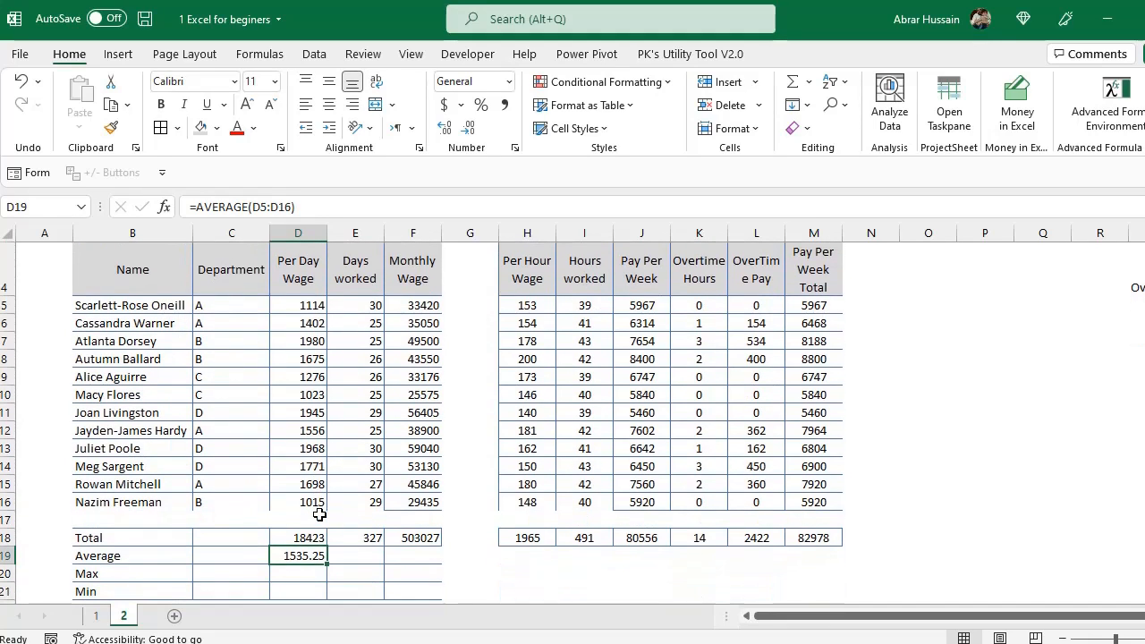
scroll(309, 563, "down", 1)
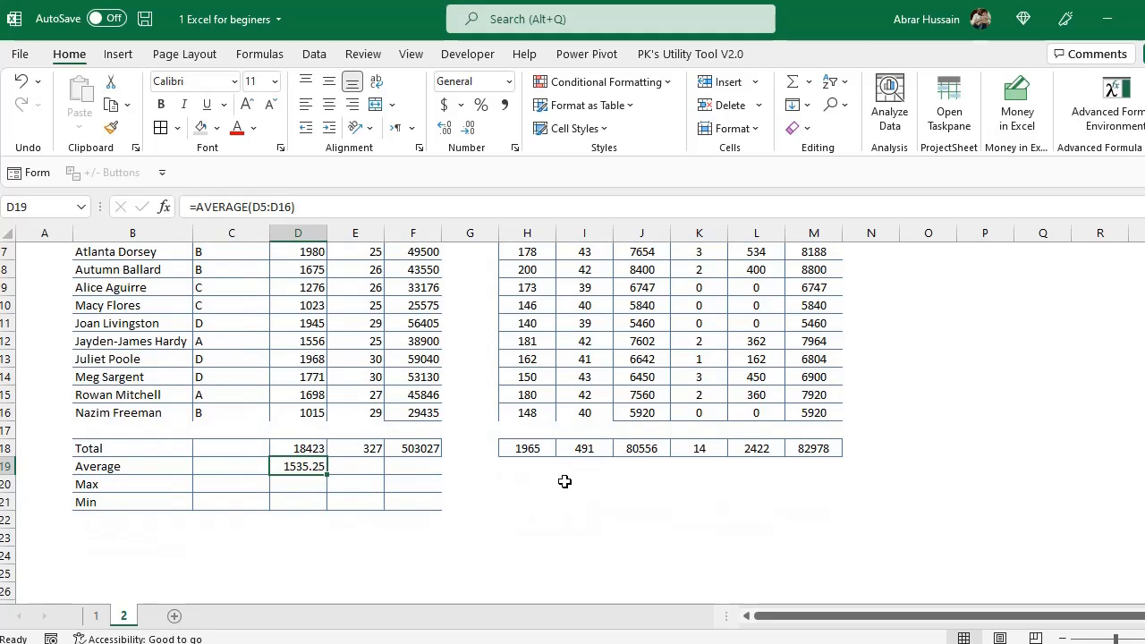
key("ctrl+c")
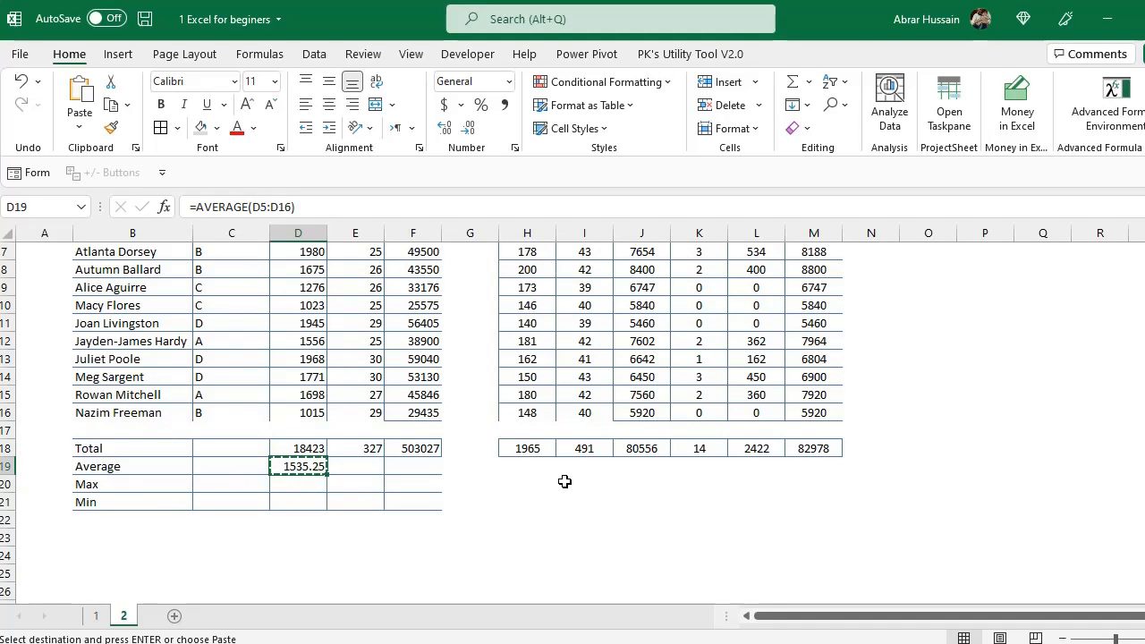
key("Right")
key("ctrl+v")
key("Right")
key("ctrl+v")
Step: Copy the Average formula from D19 across the weekly table's columns, H19:M19, and check the range used in the OverTime Pay average
key("Right")
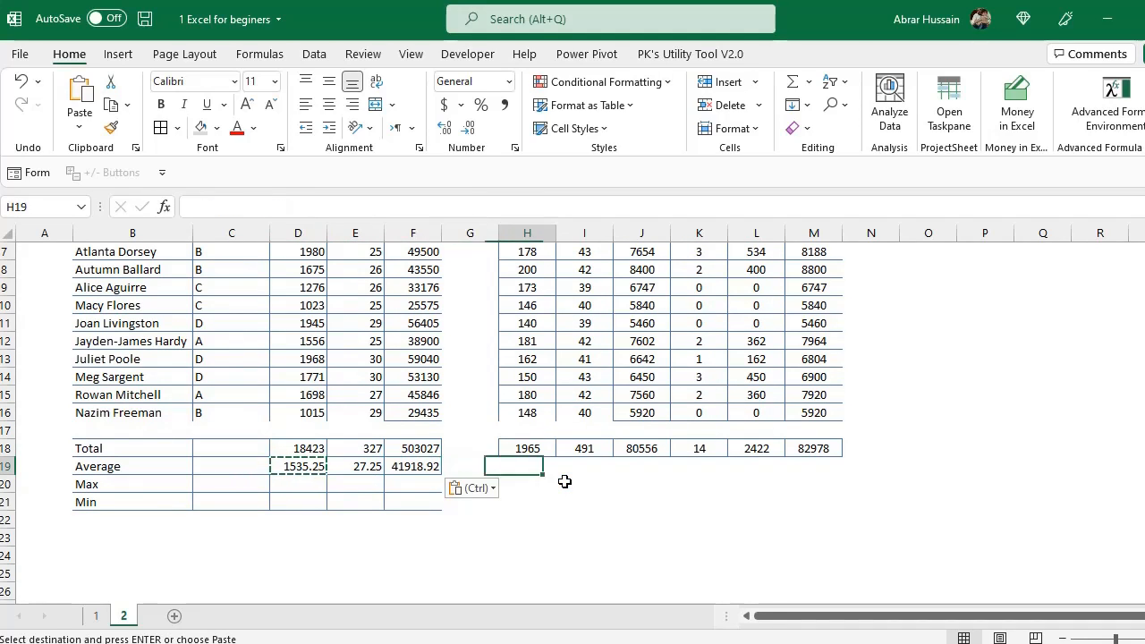
key("Right")
key("ctrl+v")
key("Right")
key("ctrl+v")
key("Right")
key("ctrl+v")
key("Right")
key("ctrl+v")
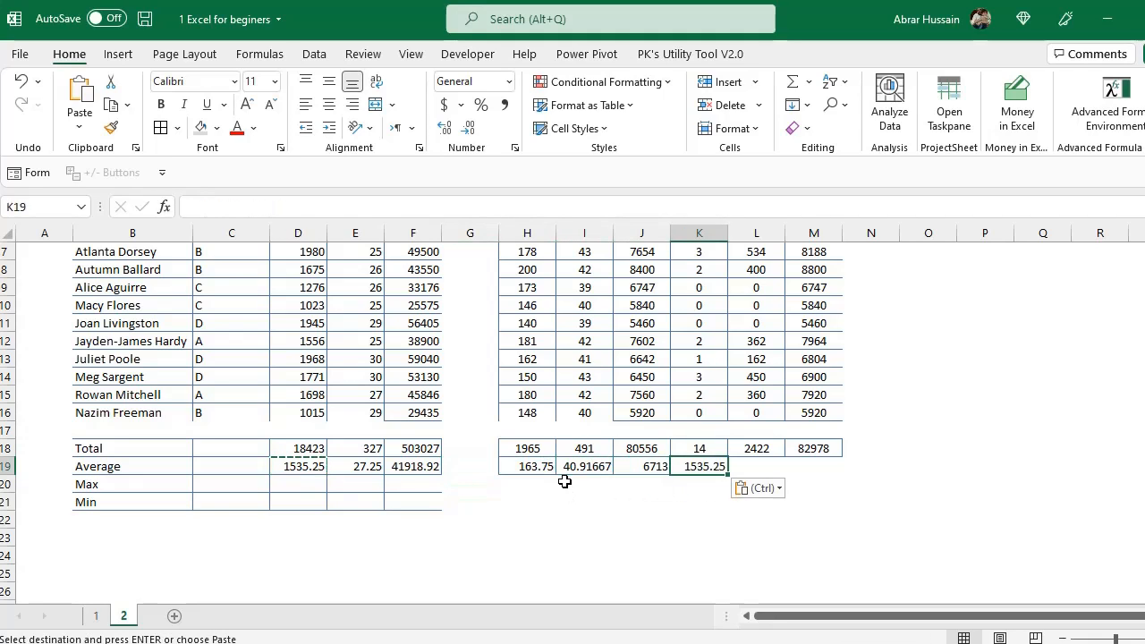
key("Right")
key("ctrl+v")
key("Right")
key("ctrl+v")
key("Left")
key("Left")
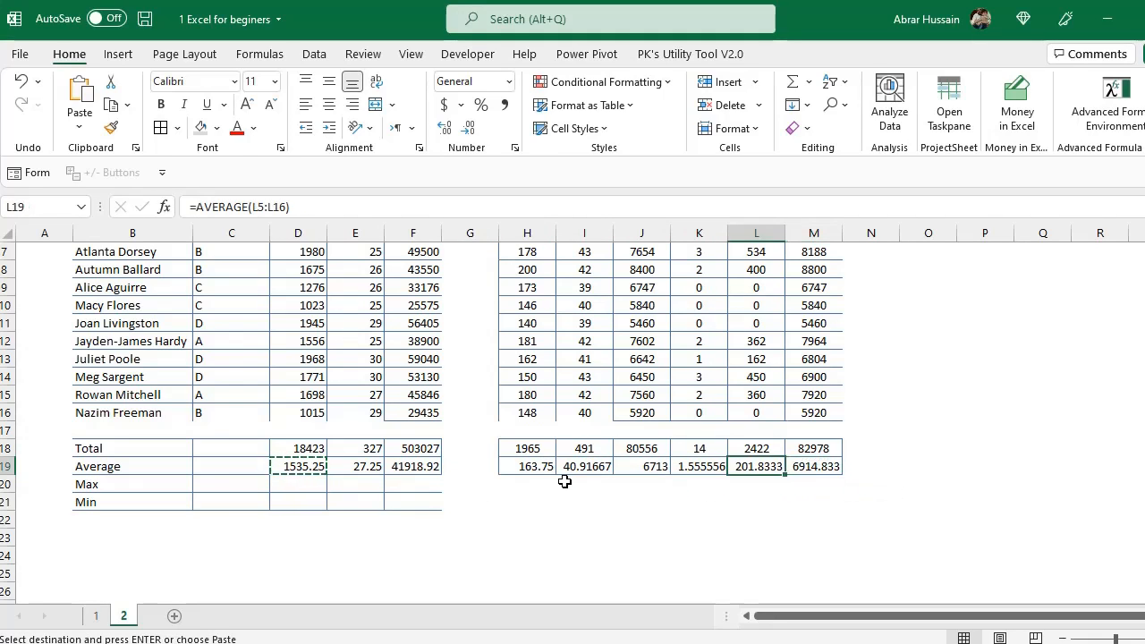
key("F2")
key("Escape")
Step: Enter =MAX(D5:D16) in D20 to find the highest Per Day Wage
key("Left")
key("Left")
key("Left")
key("Left")
key("Left")
key("Left")
key("Left")
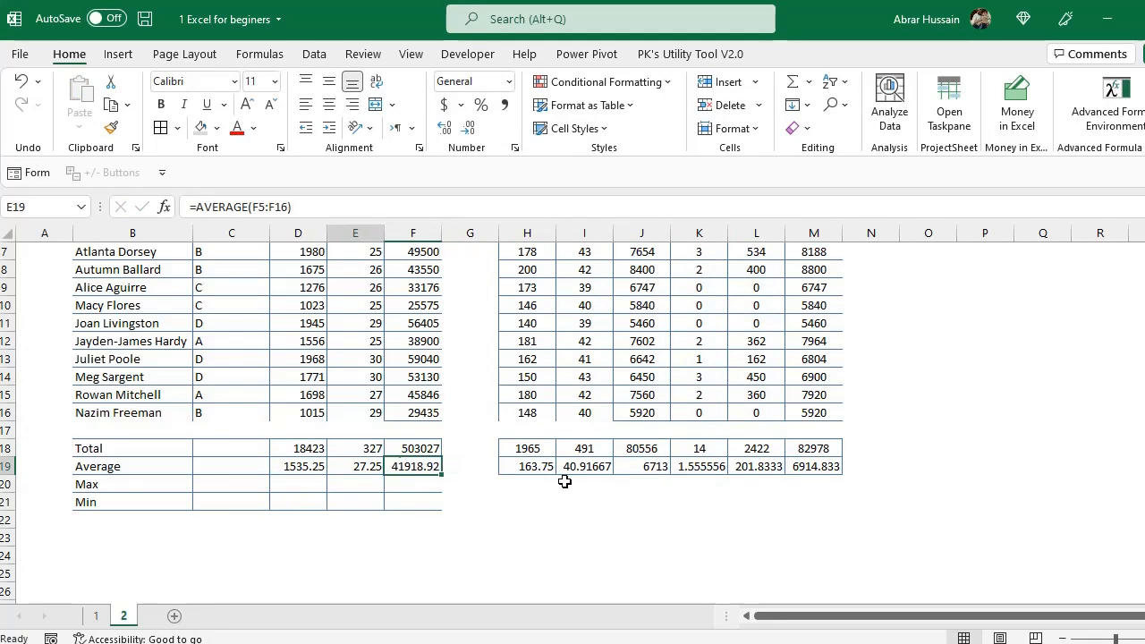
key("Down")
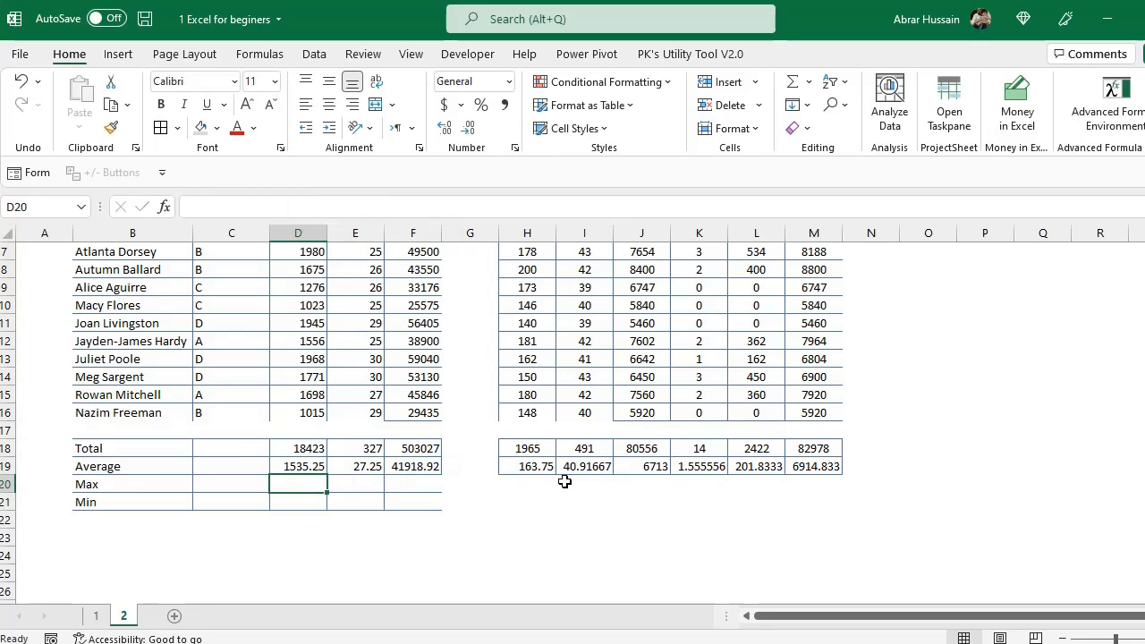
type("=Ma")
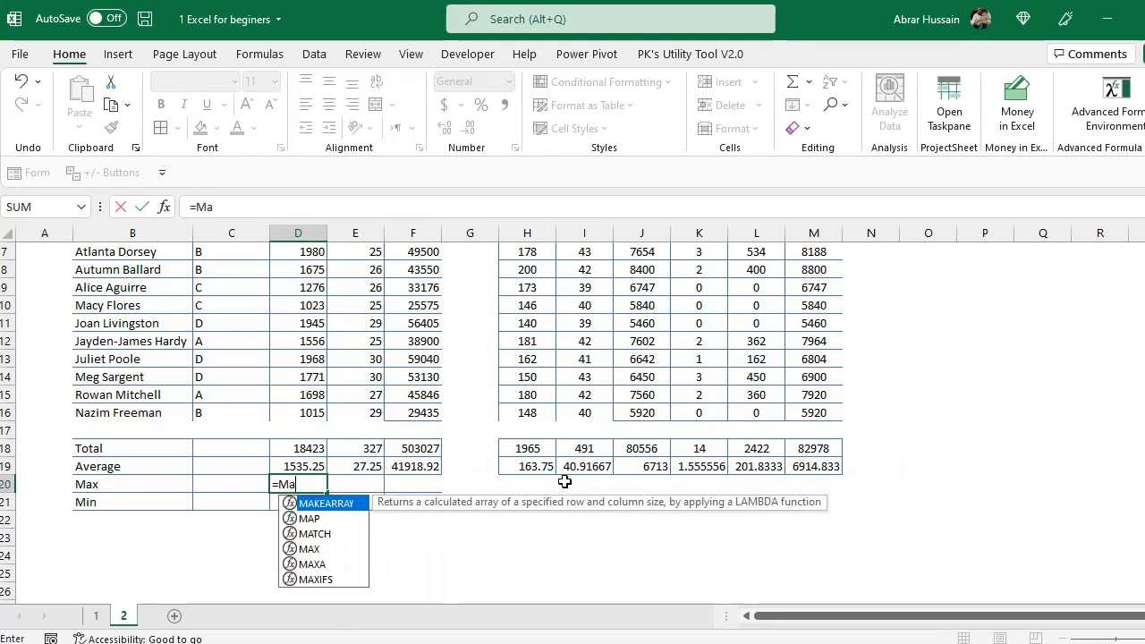
type("x(")
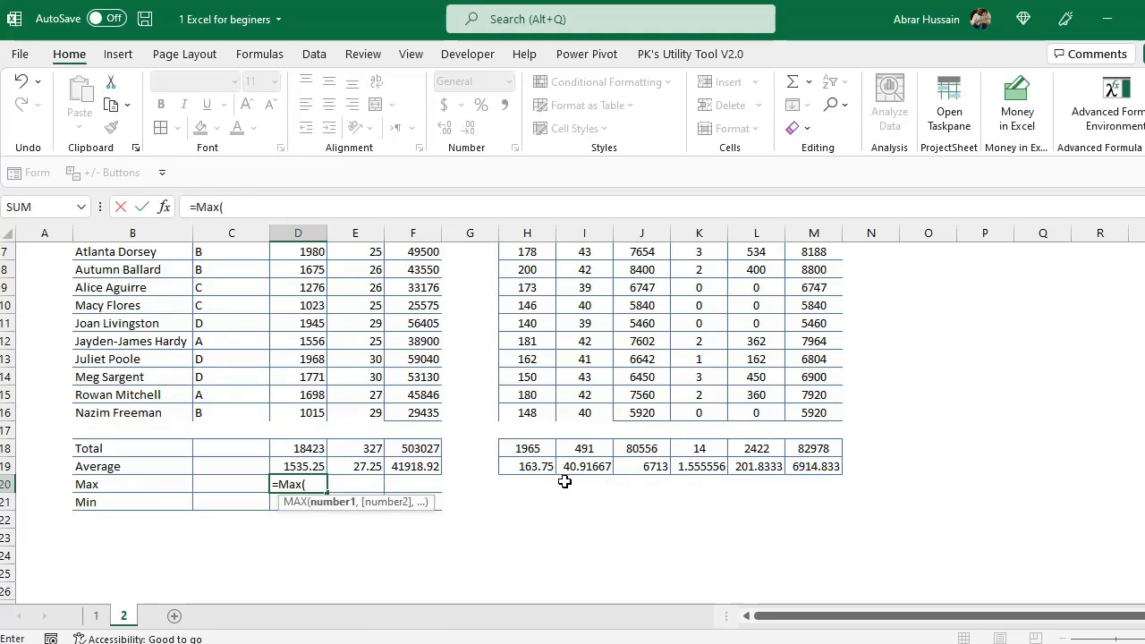
left_click(295, 416)
scroll(315, 345, "up", 2)
left_click(303, 357, "shift")
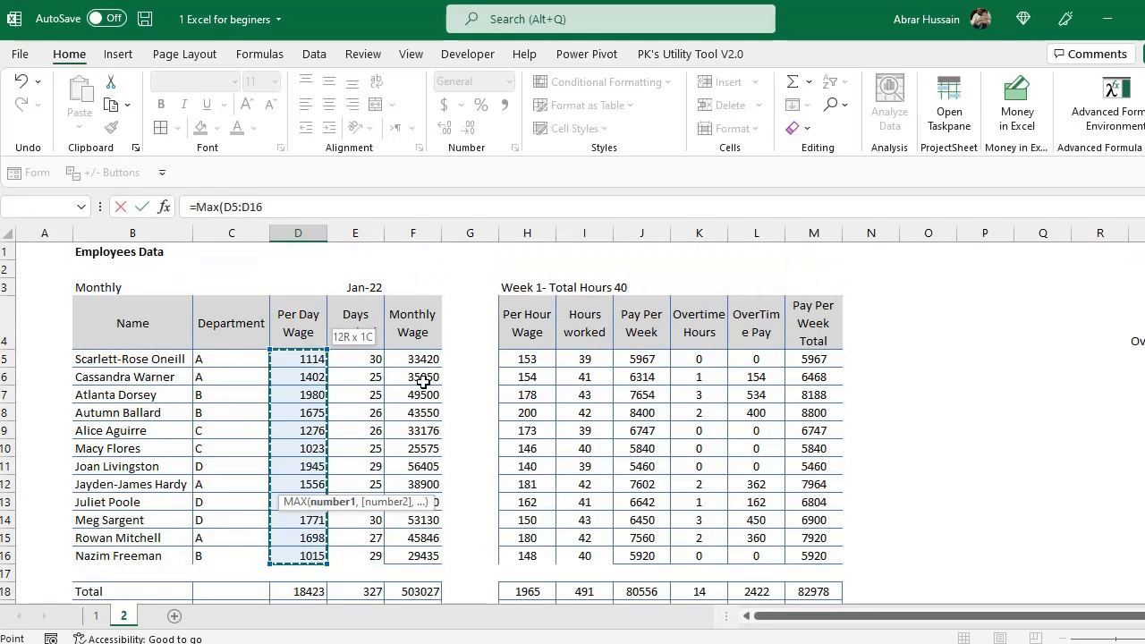
key("Return")
key("Return")
key("Return")
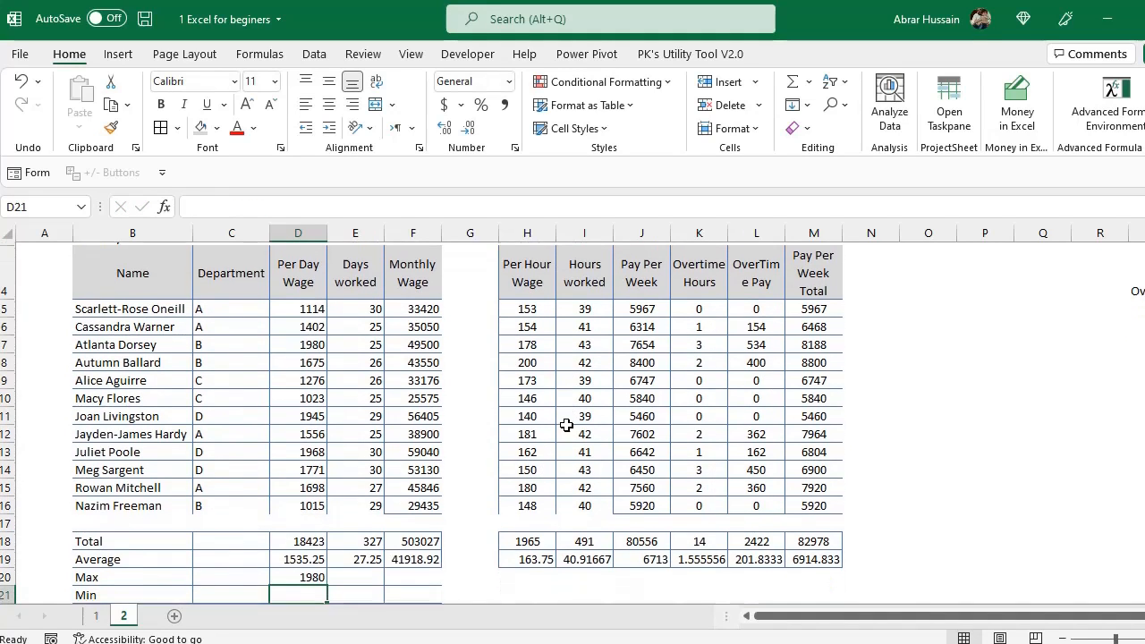
Step: Enter =MIN(D5:D16) in D21 to find the lowest Per Day Wage
key("F2")
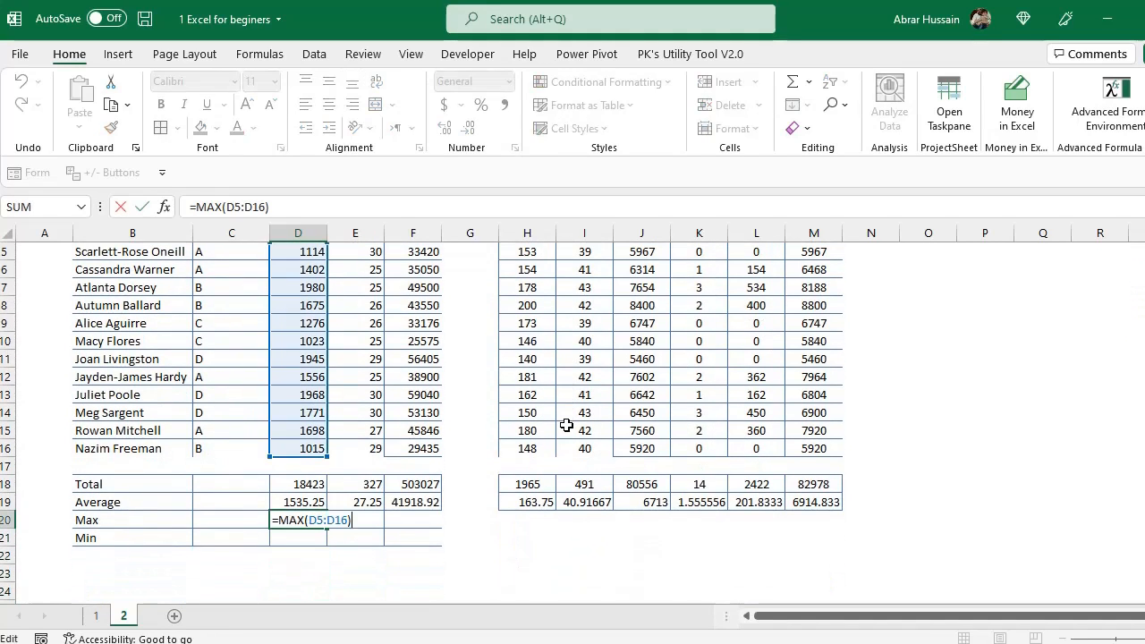
key("Escape")
key("Down")
type("=")
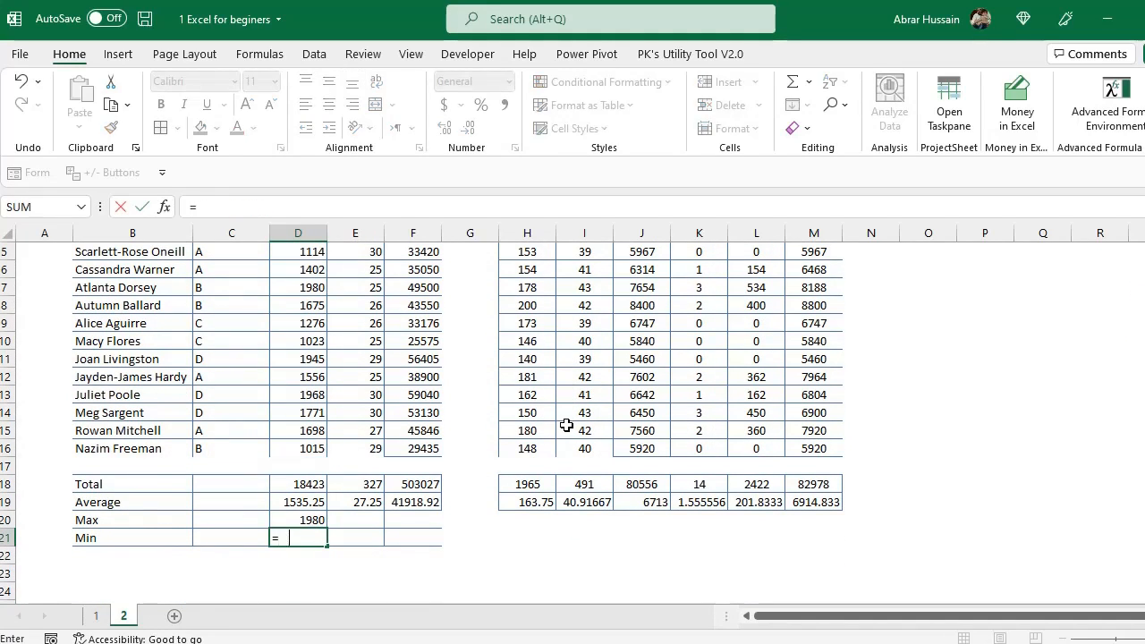
type("Min(")
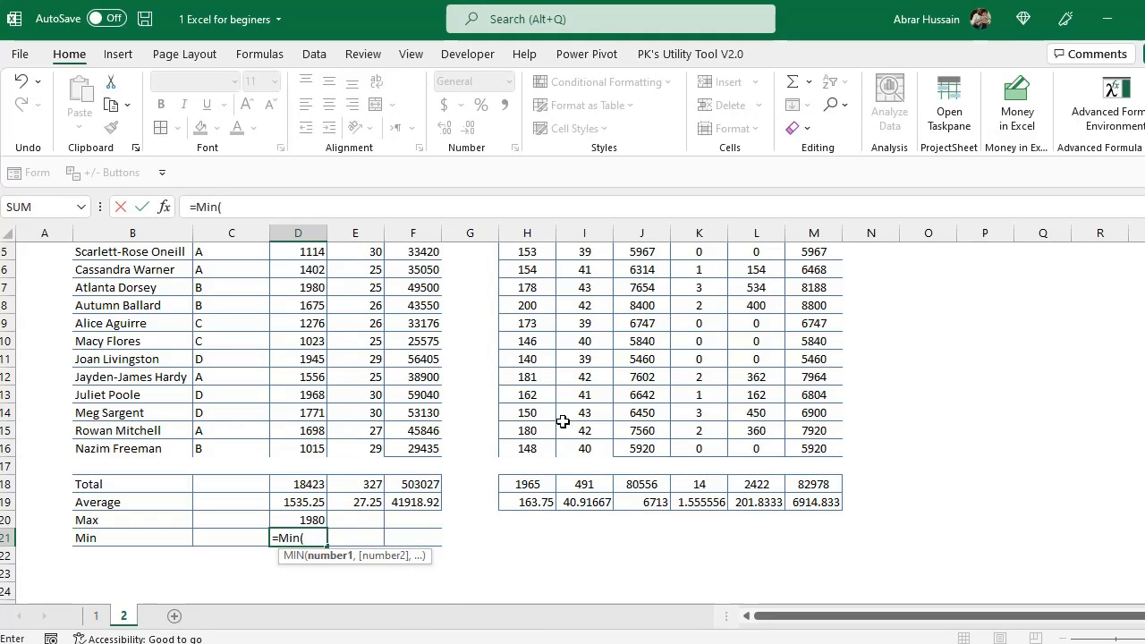
left_click(296, 448)
scroll(333, 396, "up", 2)
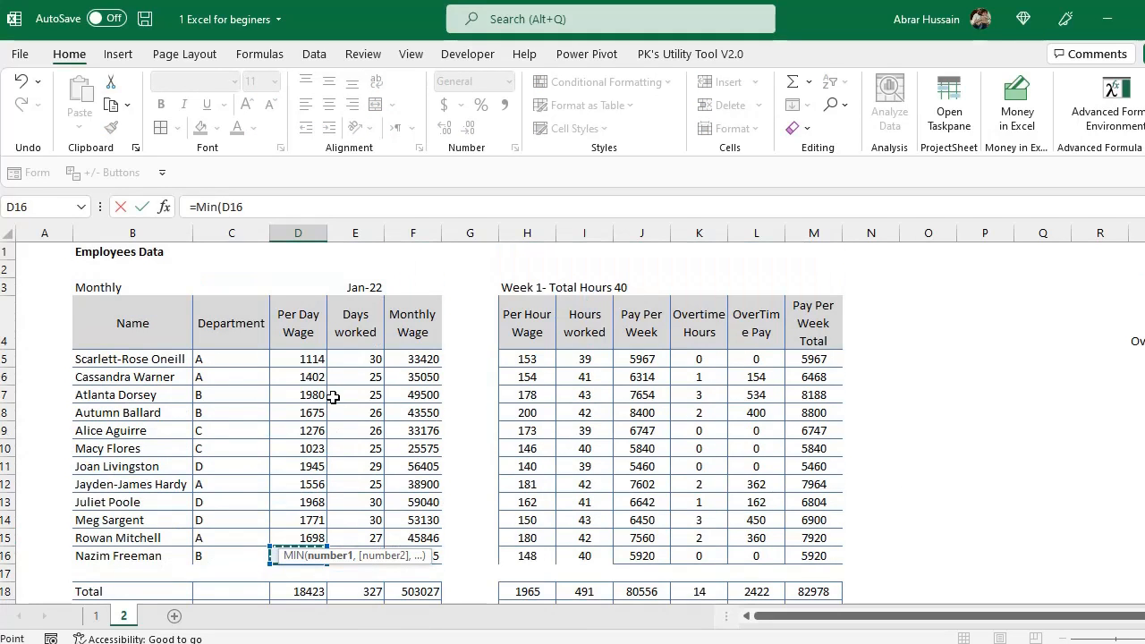
left_click(302, 359, "shift")
key("Return")
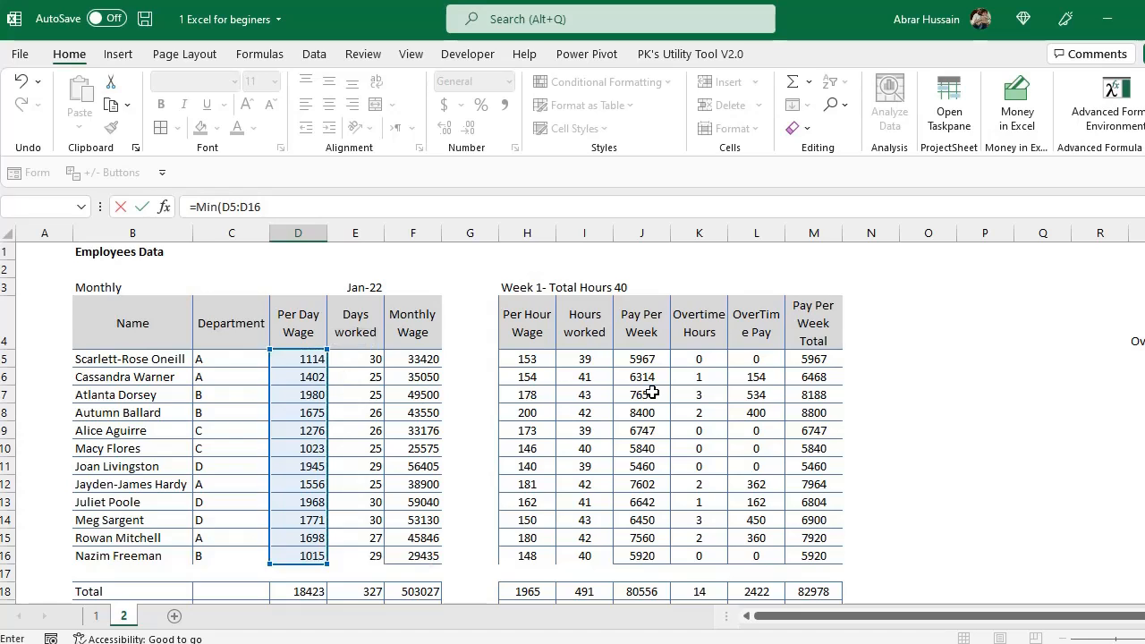
Step: Check the cell ranges used in the Max and Min formulas of the Per Day Wage column
key("Up")
key("Up")
key("F2")
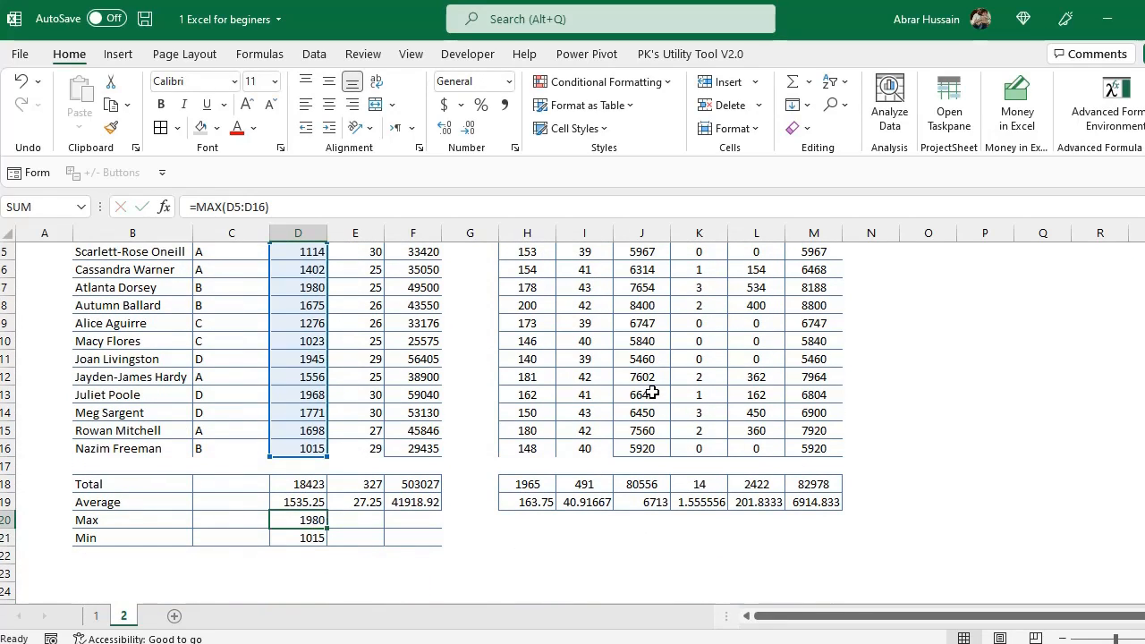
key("Return")
key("F2")
key("Escape")
key("Up")
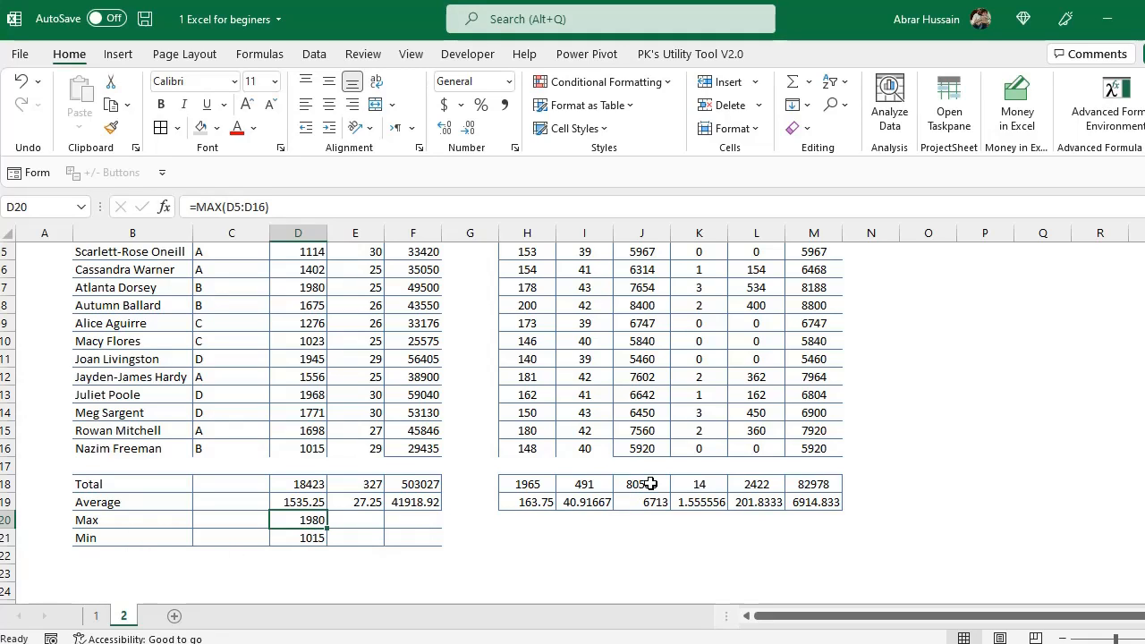
Step: Copy the Max and Min formulas from D20:D21 to the Days worked and Monthly Wage columns, E20:F21
key("shift+Down")
key("ctrl+c")
key("Right")
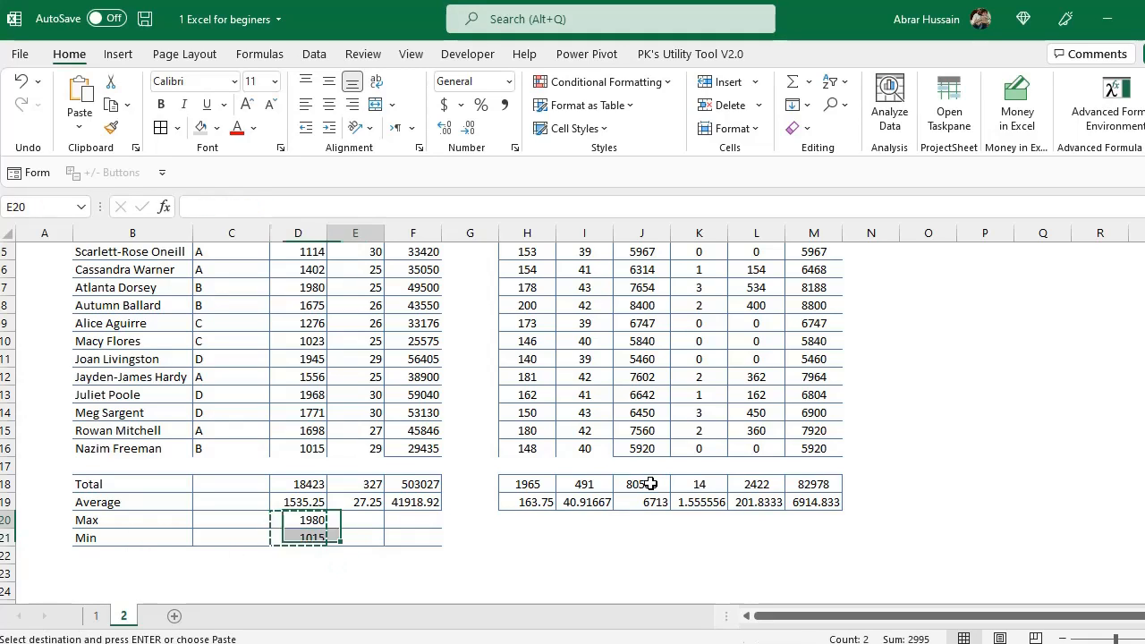
key("ctrl+v")
key("Right")
key("ctrl+v")
key("Right")
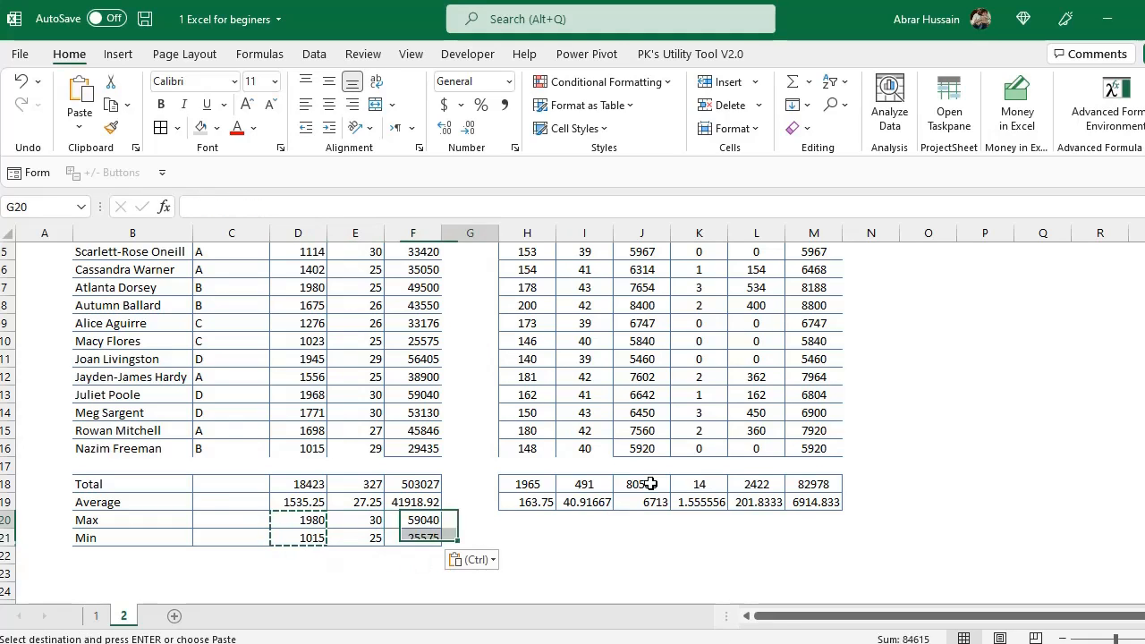
Step: Copy the Max and Min formulas from D20:D21 across the weekly table's columns, H20:M21
key("Right")
key("ctrl+v")
key("Right")
key("ctrl+v")
key("Right")
key("ctrl+v")
key("Right")
key("ctrl+v")
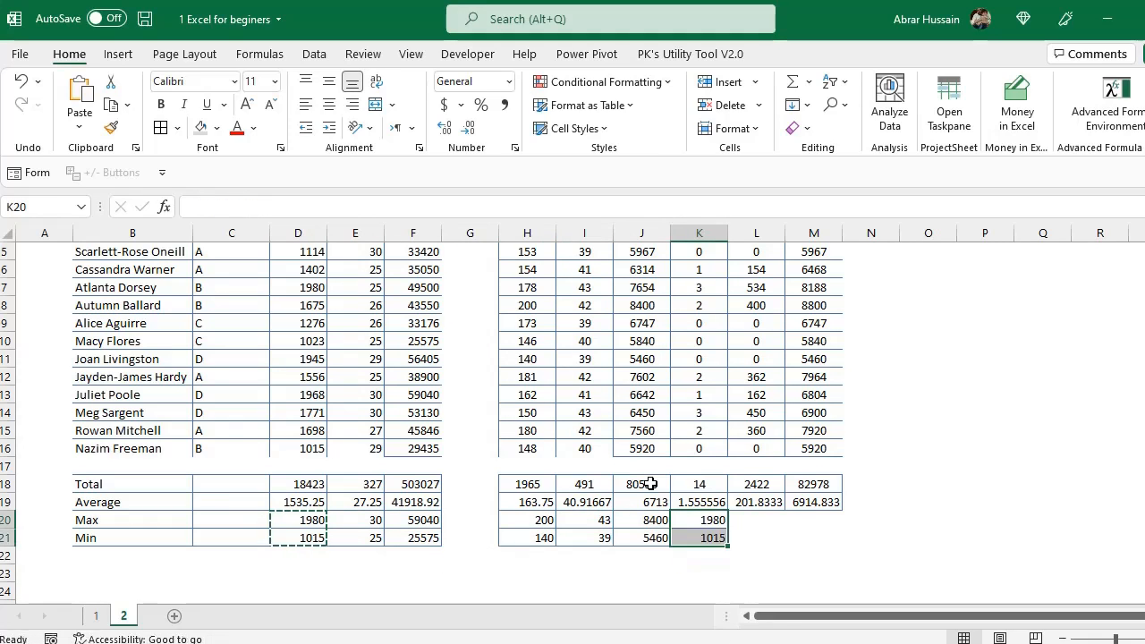
key("Right")
key("ctrl+v")
key("Right")
key("ctrl+v")
Step: Centre-align the weekly table's Total, Average, Max and Min values in H18:M21
key("Left")
key("Left")
key("Left")
key("Left")
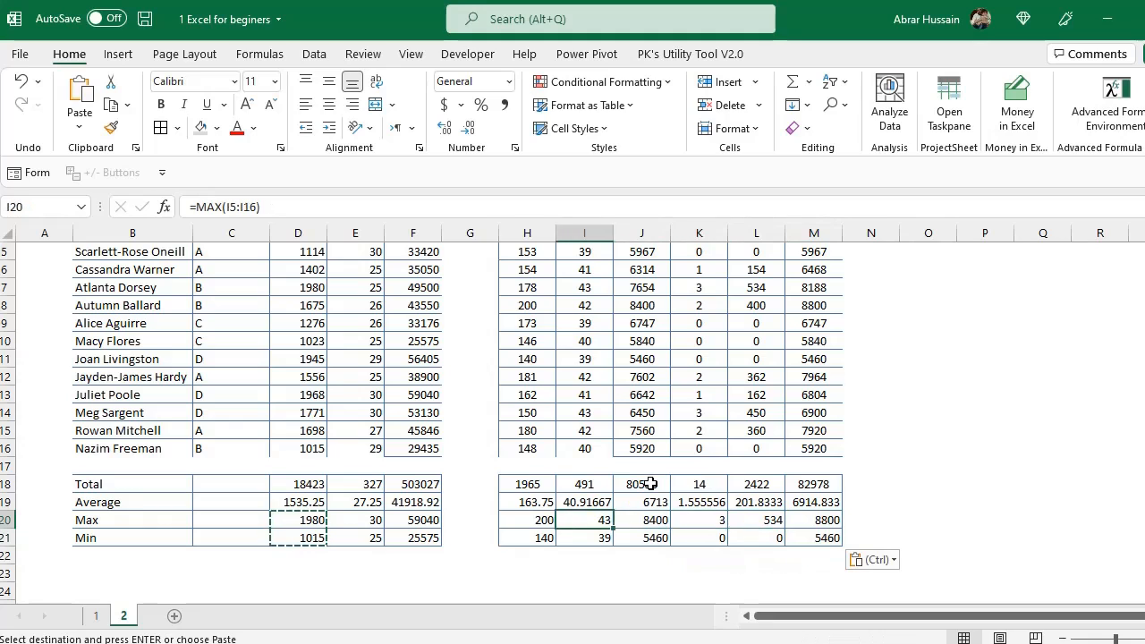
key("Left")
key("Up")
key("Up")
key("shift+Down")
key("shift+Down")
key("shift+Down")
key("shift+Right")
key("shift+Right")
key("shift+Right")
key("shift+Right")
key("shift+Right")
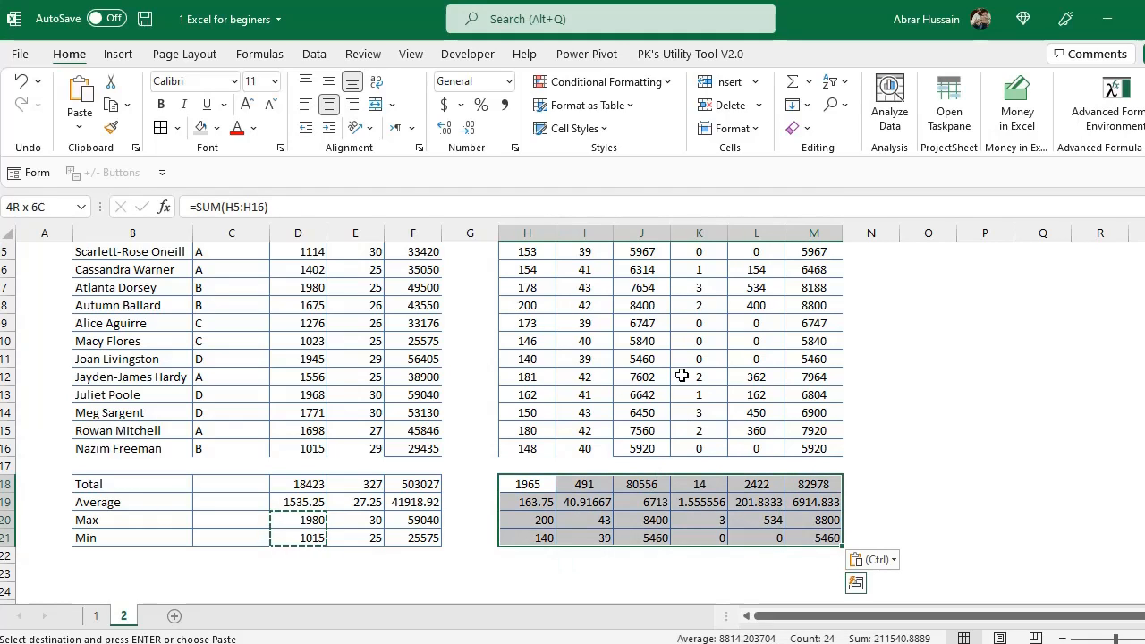
key("Escape")
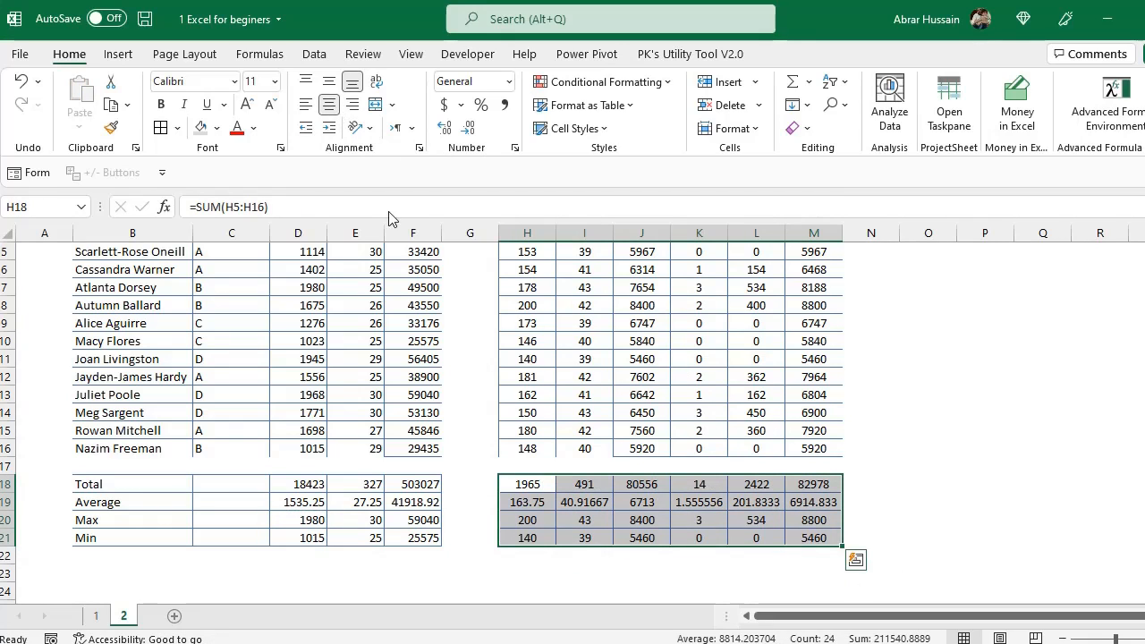
left_click(528, 532)
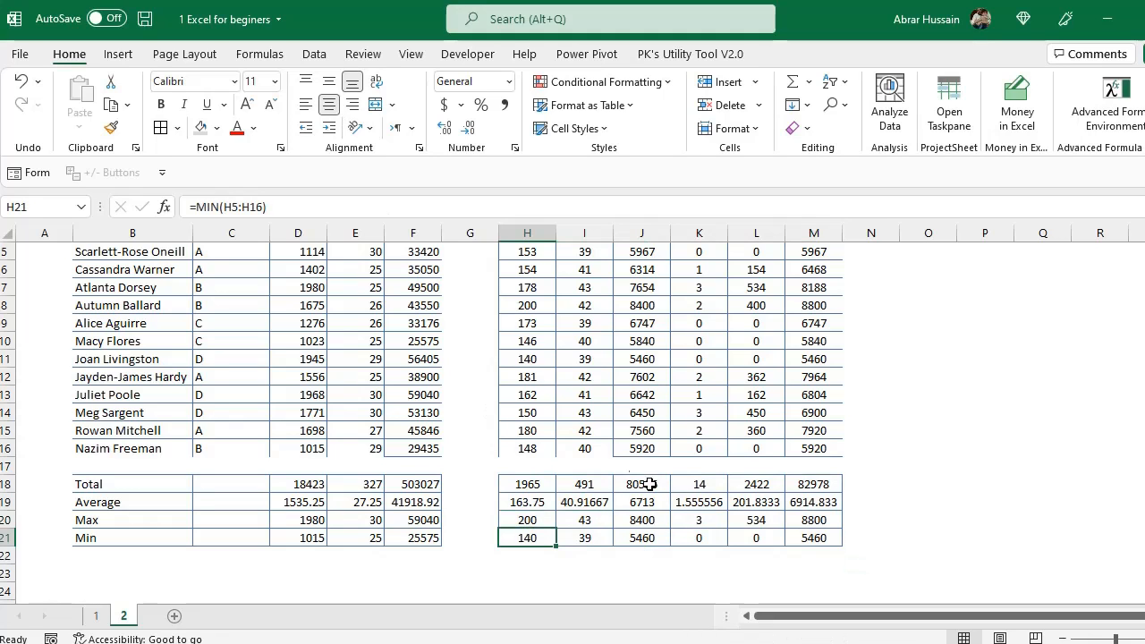
scroll(557, 485, "up", 2)
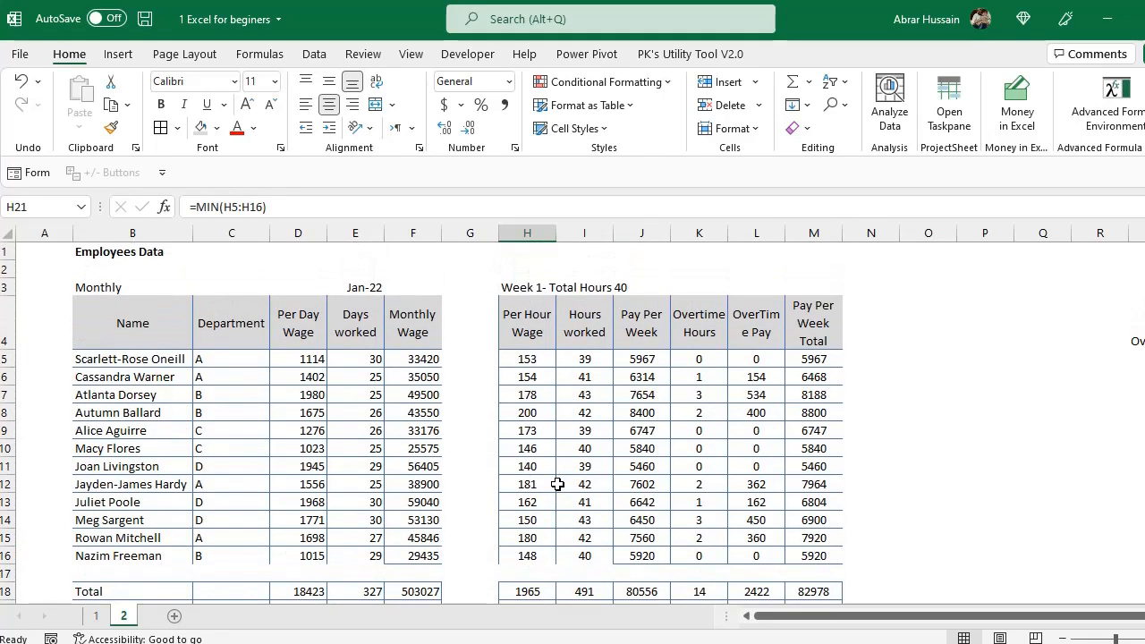
scroll(557, 484, "down", 2)
scroll(557, 484, "up", 2)
scroll(353, 506, "down", 4)
scroll(353, 507, "up", 4)
Step: Try a clustered column chart of the employees' names and Monthly Wage, B4:B16 and F4:F16, and delete it
left_click(140, 328)
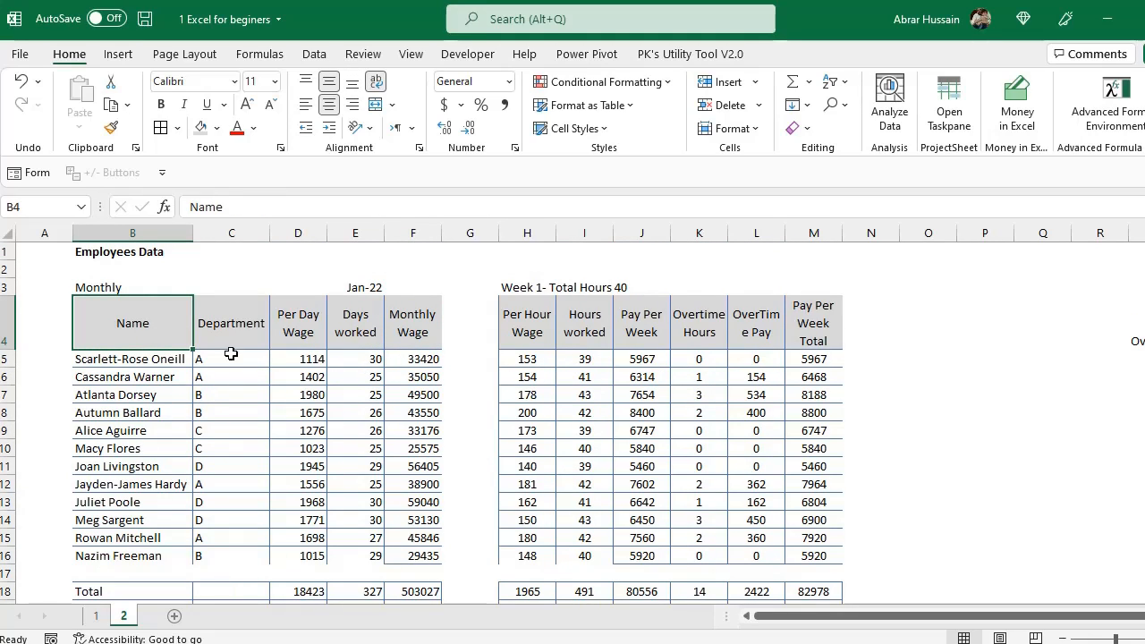
left_click(423, 336)
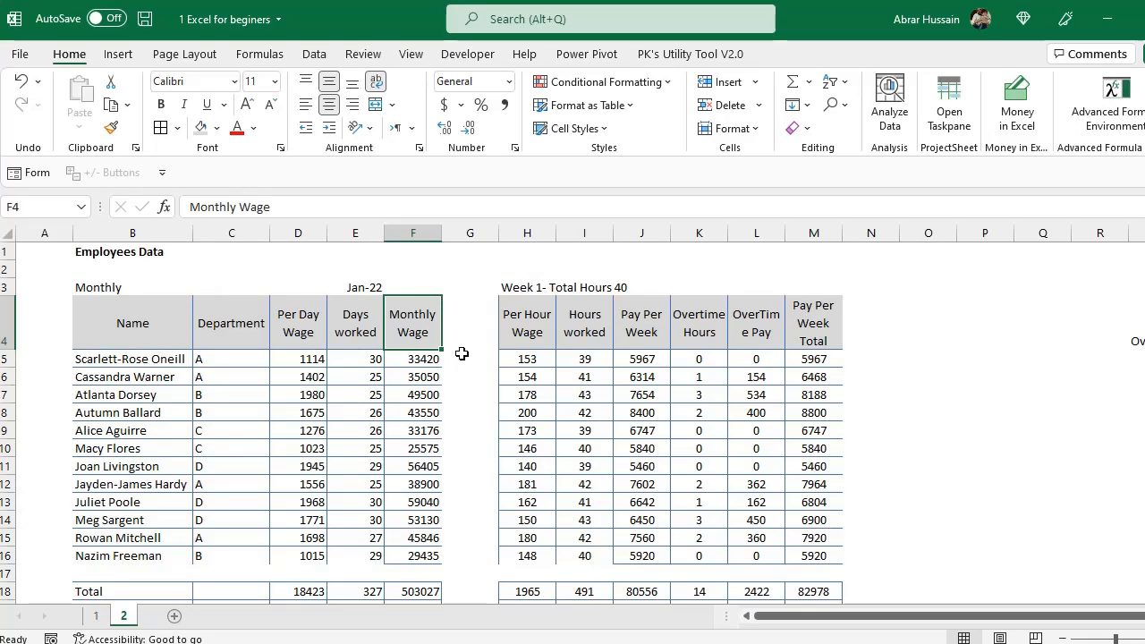
left_click_drag(129, 335, 125, 555)
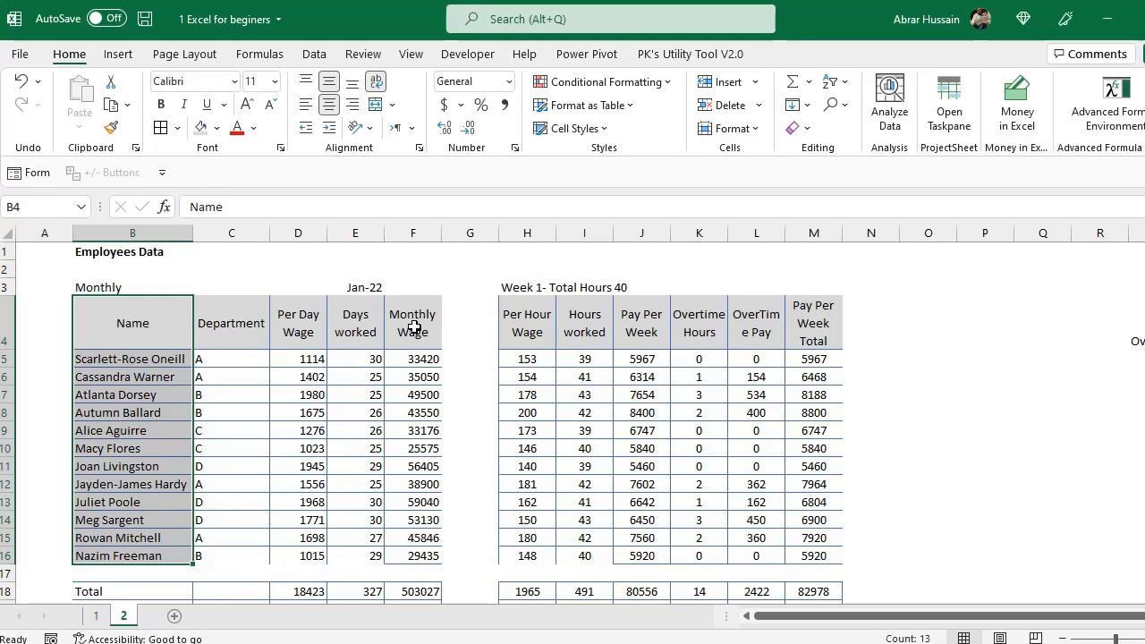
left_click_drag(413, 335, 415, 555, "ctrl")
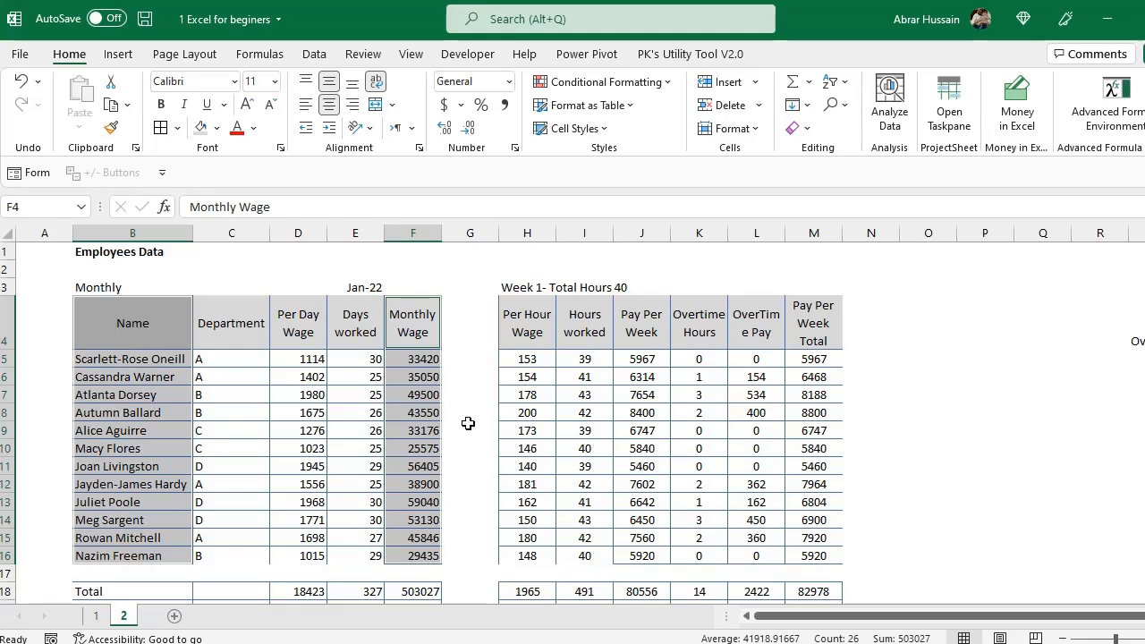
left_click(118, 55)
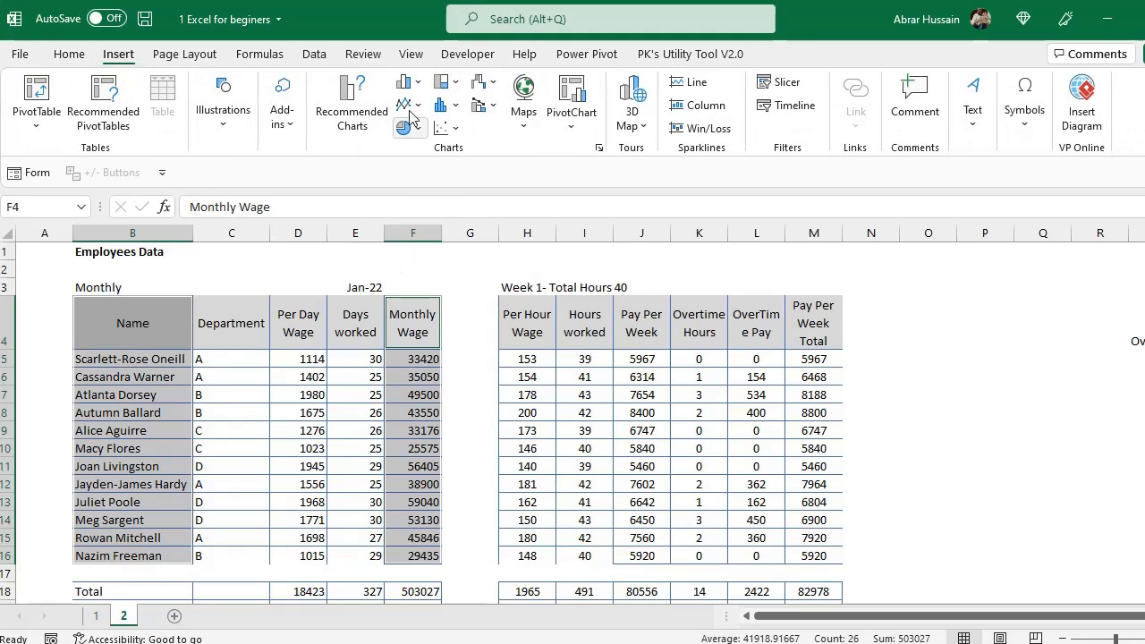
left_click(350, 110)
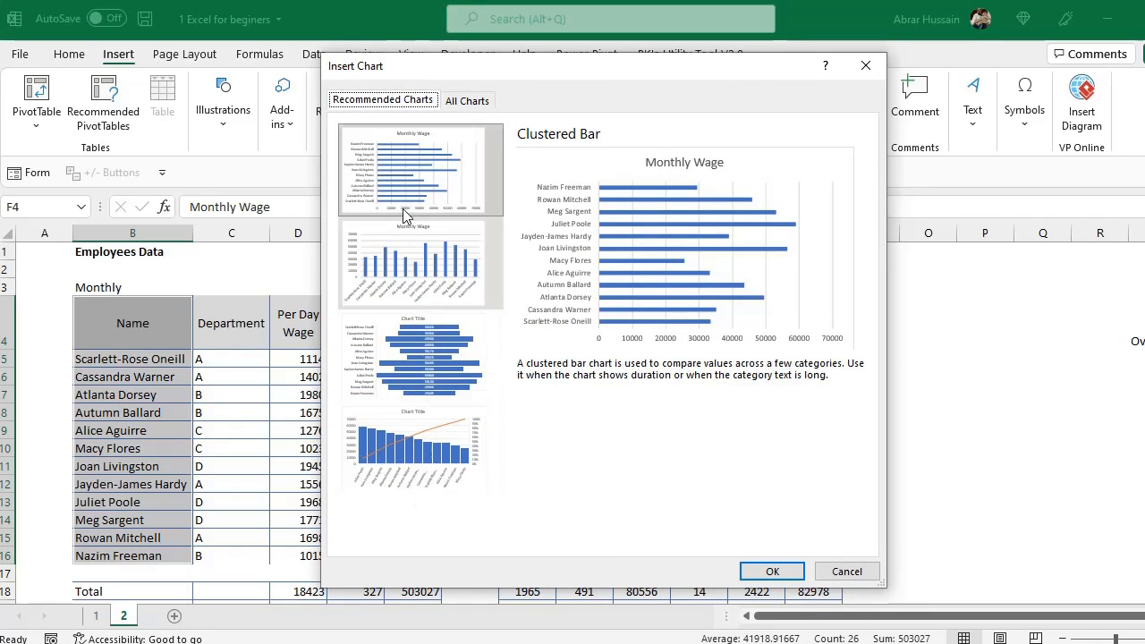
left_click(471, 100)
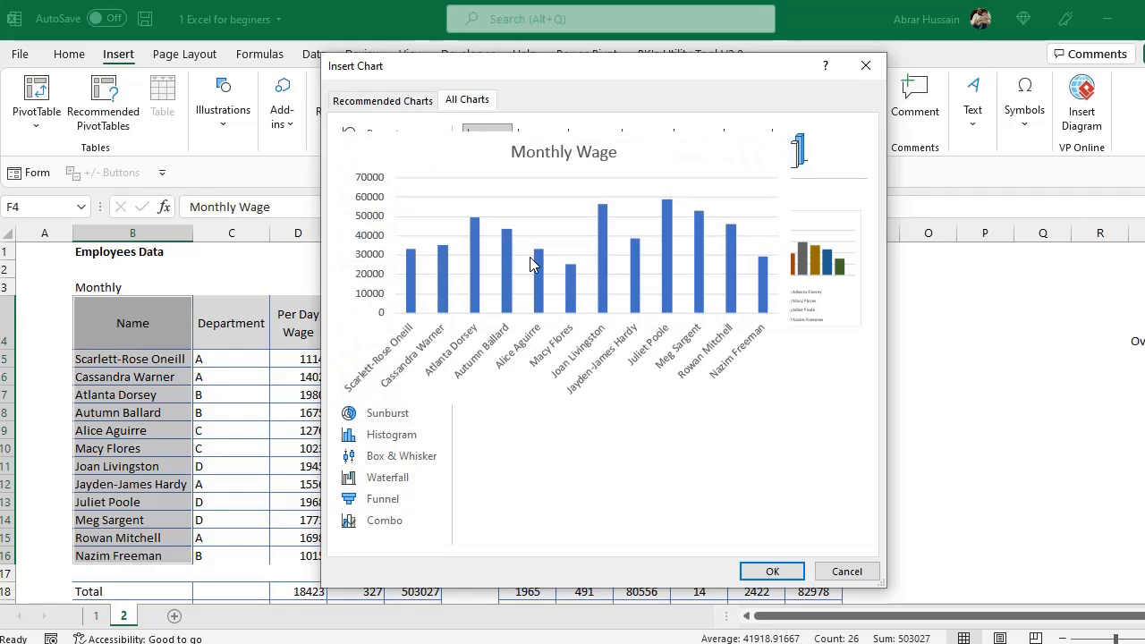
left_click(766, 571)
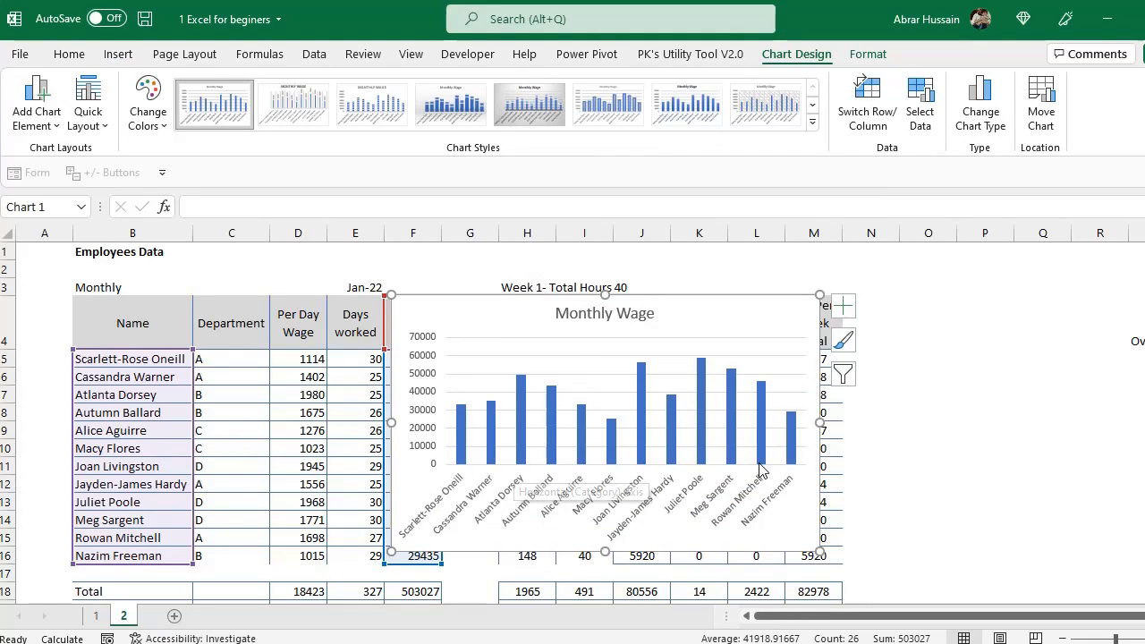
key("Delete")
Step: Preview the recommended charts for the Monthly Wage summary rows, B18:B21 with F18:F21, without inserting one
scroll(148, 419, "down", 3)
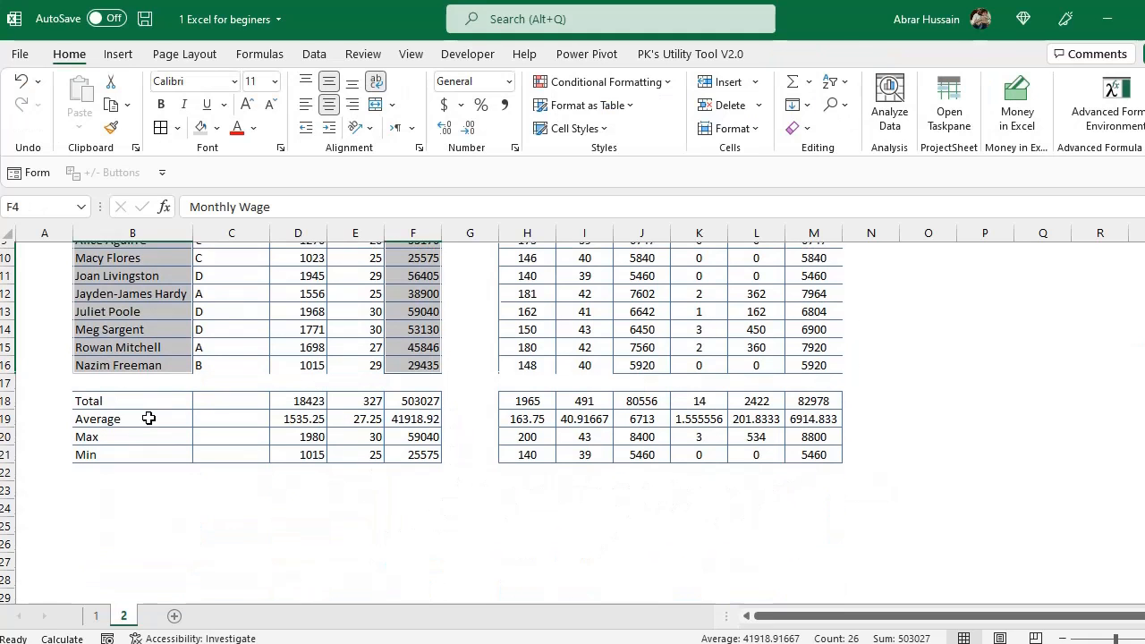
left_click(107, 393)
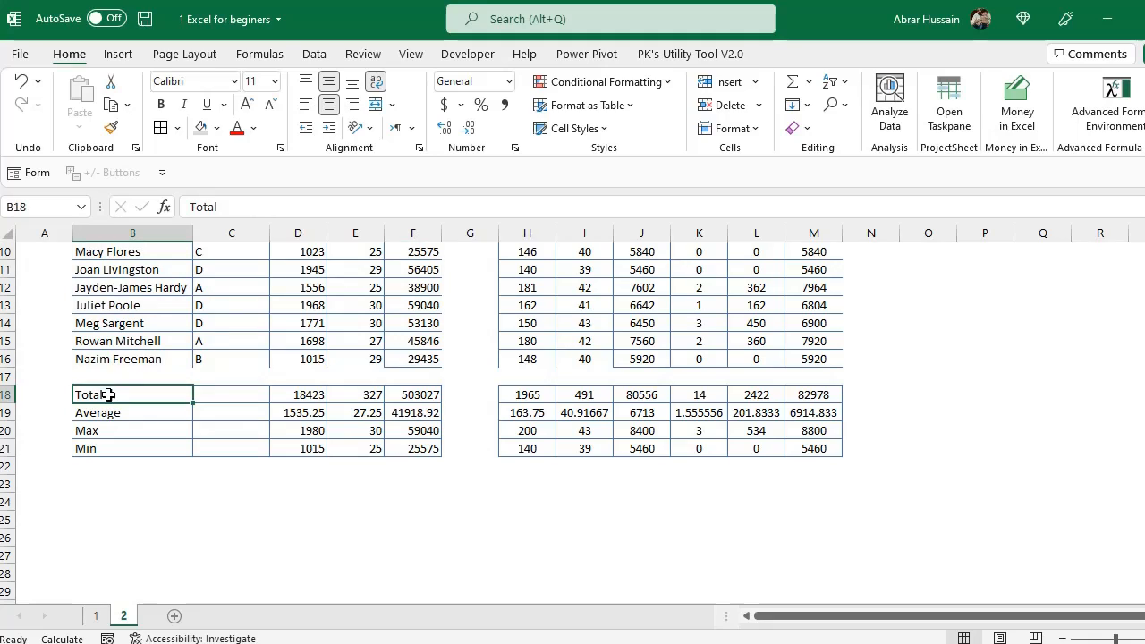
left_click_drag(109, 395, 109, 444)
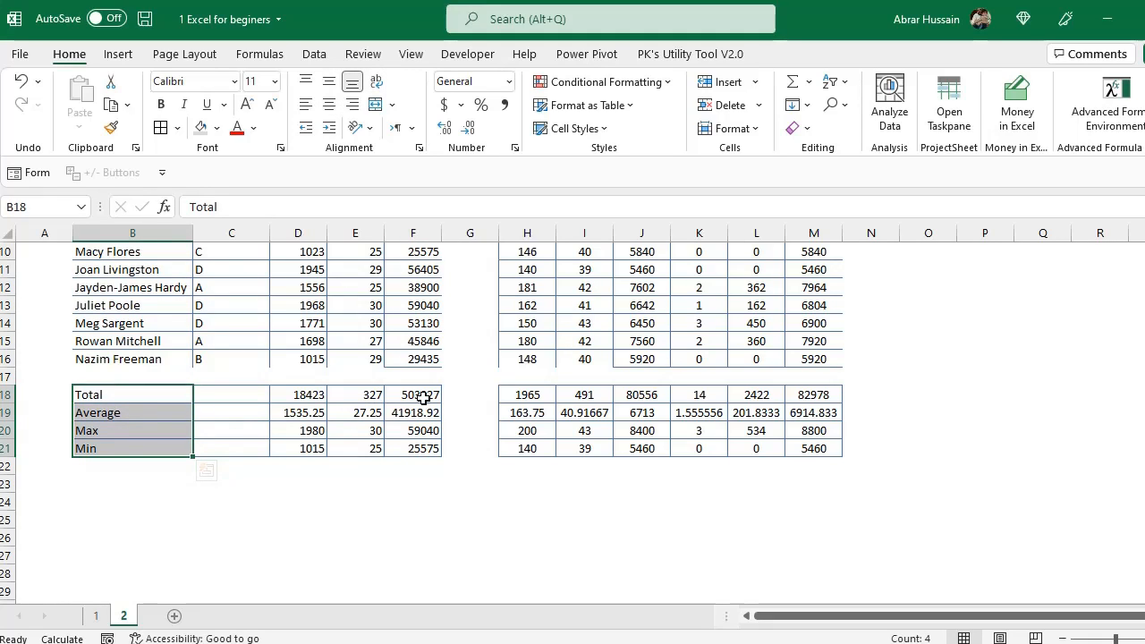
left_click_drag(418, 395, 419, 451)
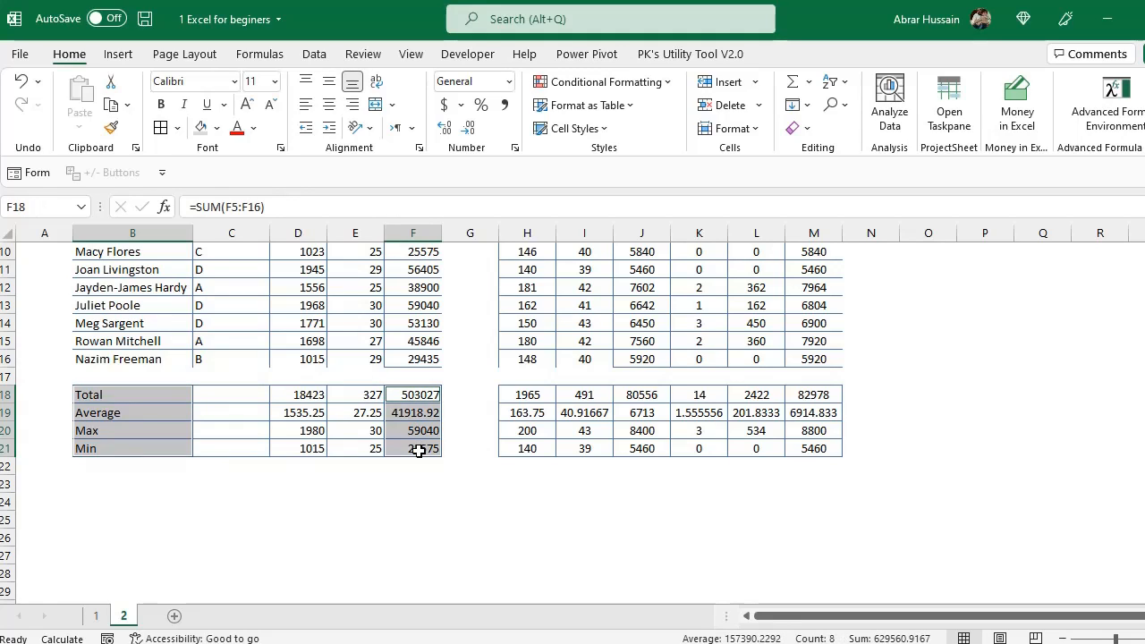
left_click(118, 54)
left_click(329, 126)
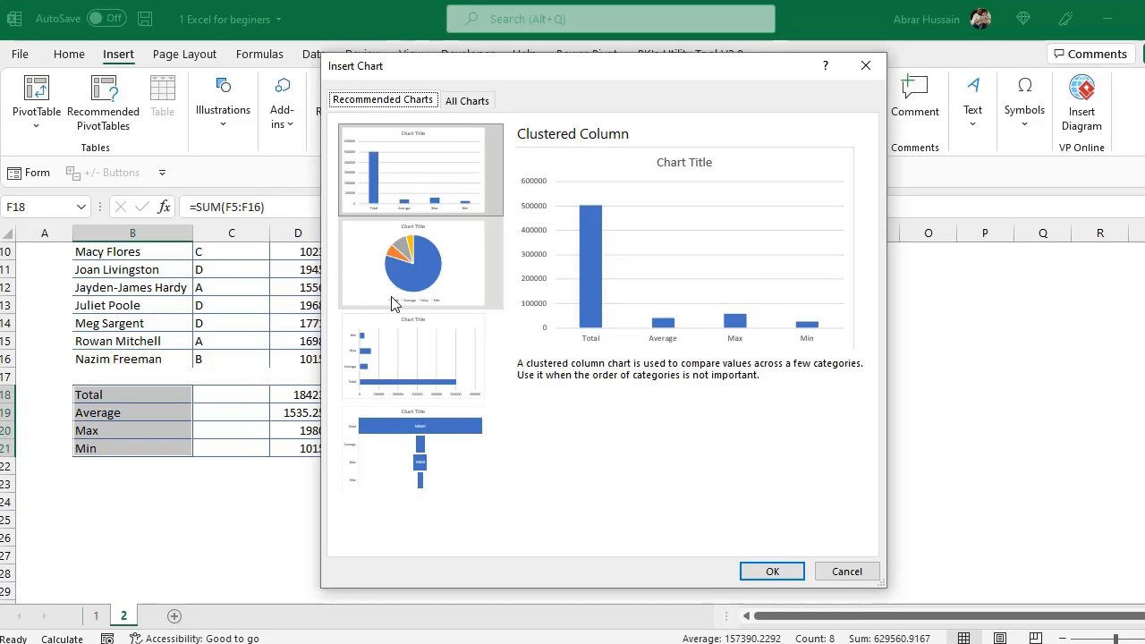
left_click(862, 576)
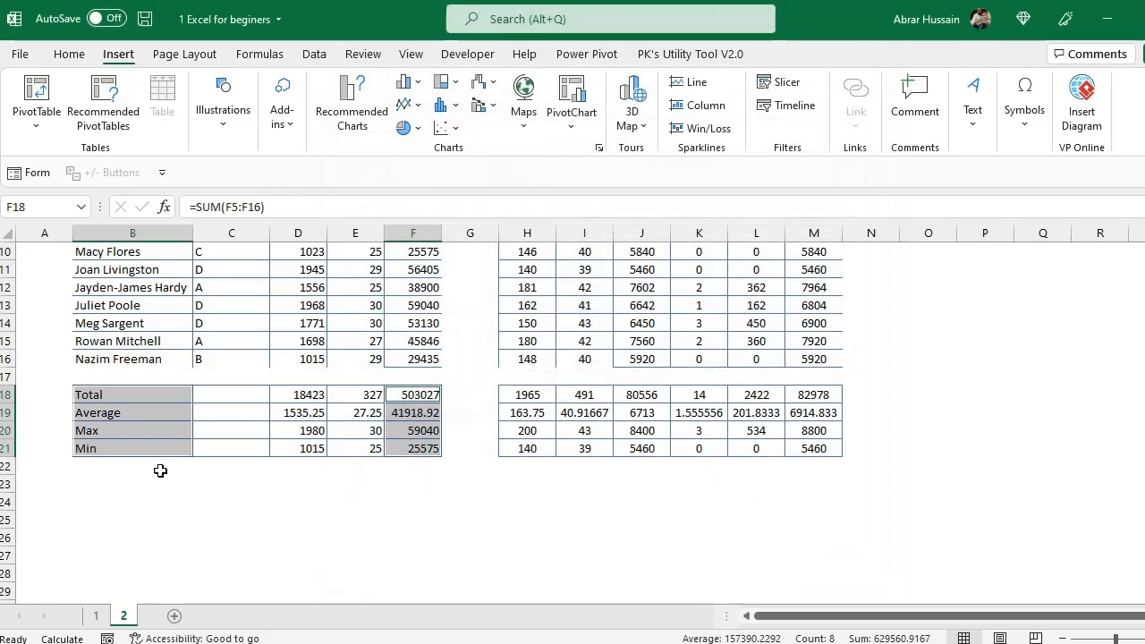
Step: Preview the recommended charts for only the Average, Max and Min of Monthly Wage, B19:B21 with F19:F21, without inserting one
left_click(107, 412)
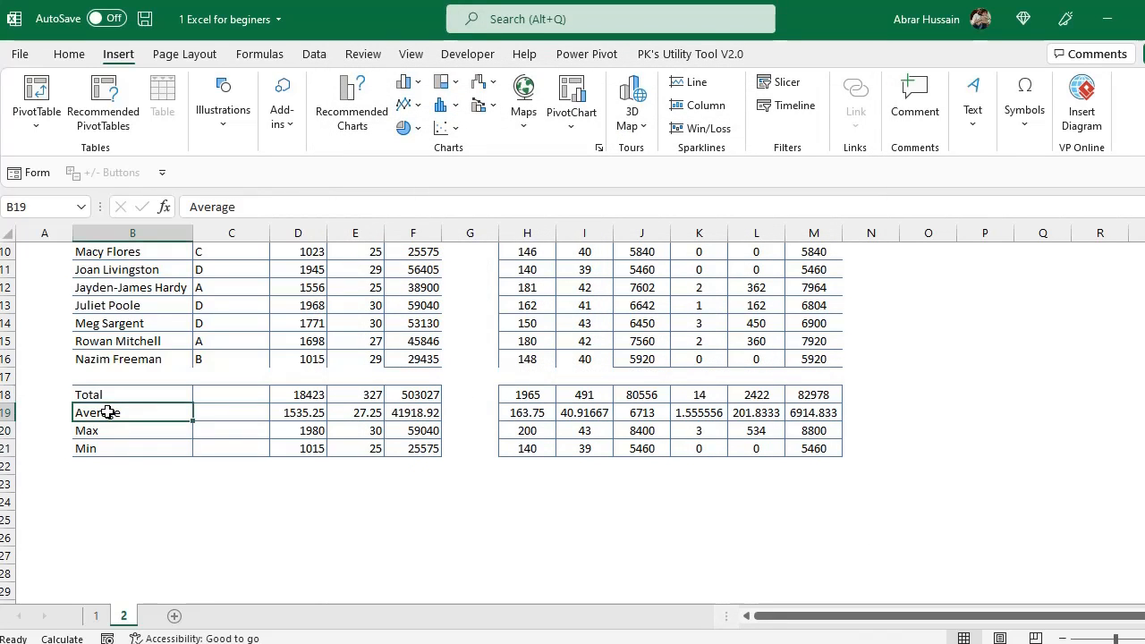
left_click_drag(107, 413, 109, 448)
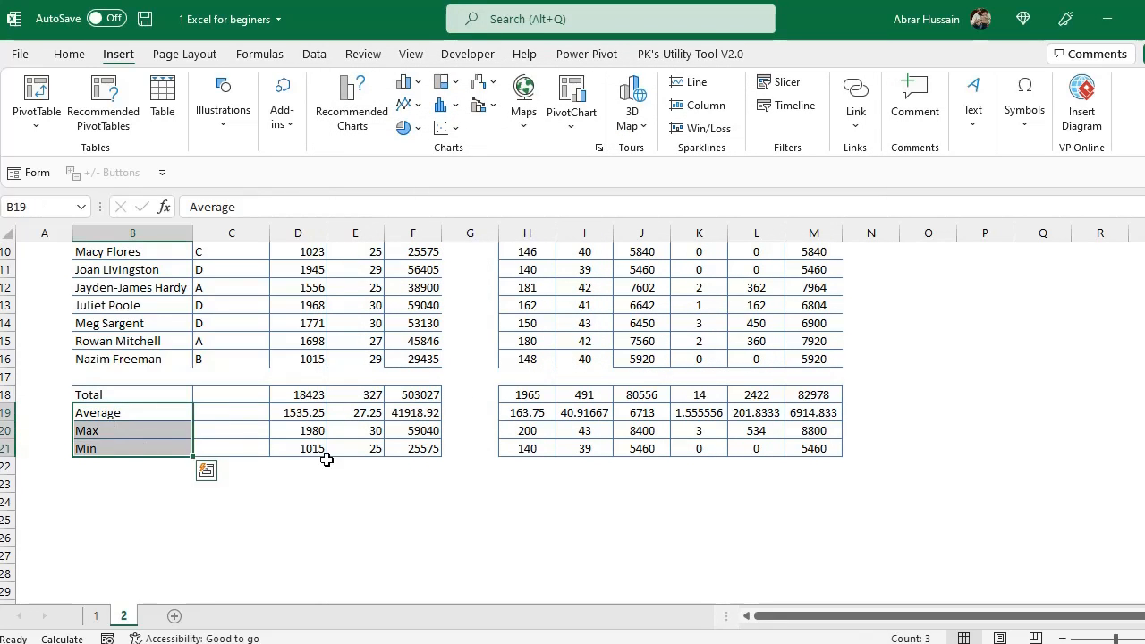
left_click_drag(422, 414, 417, 449, "ctrl")
left_click(340, 133)
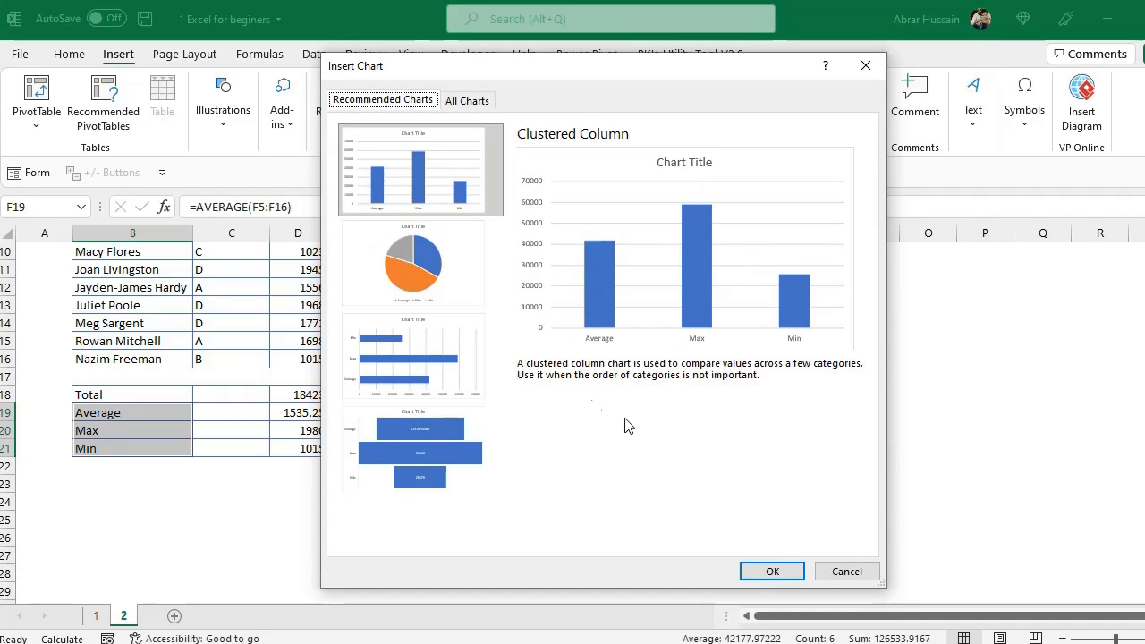
left_click(847, 571)
scroll(422, 435, "up", 3)
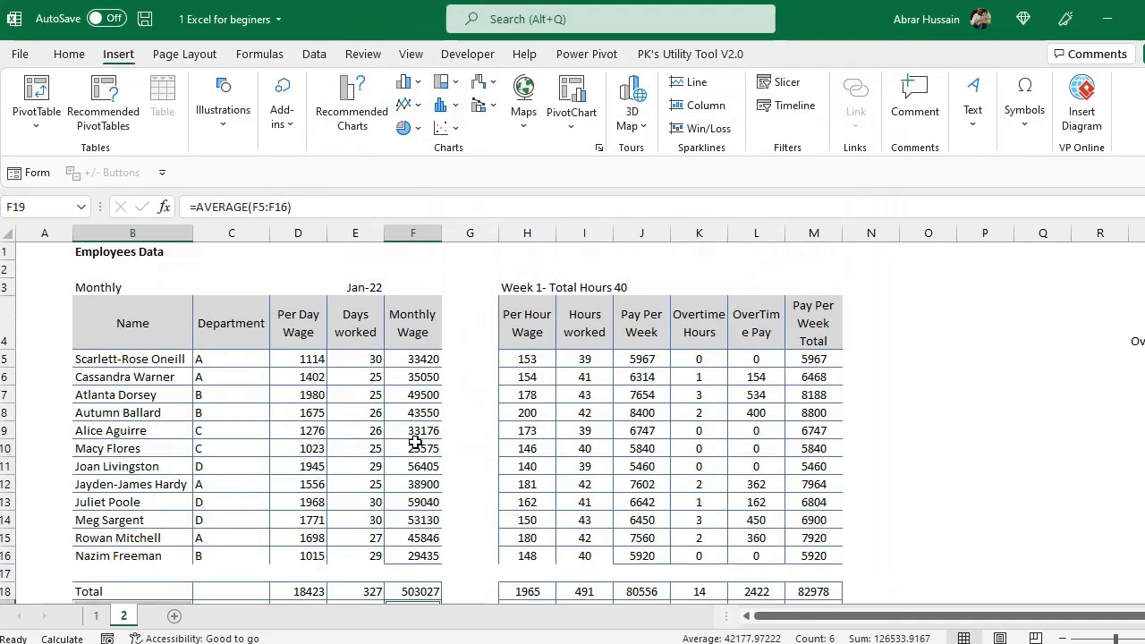
scroll(590, 368, "down", 1)
scroll(596, 366, "up", 1)
left_click(116, 325)
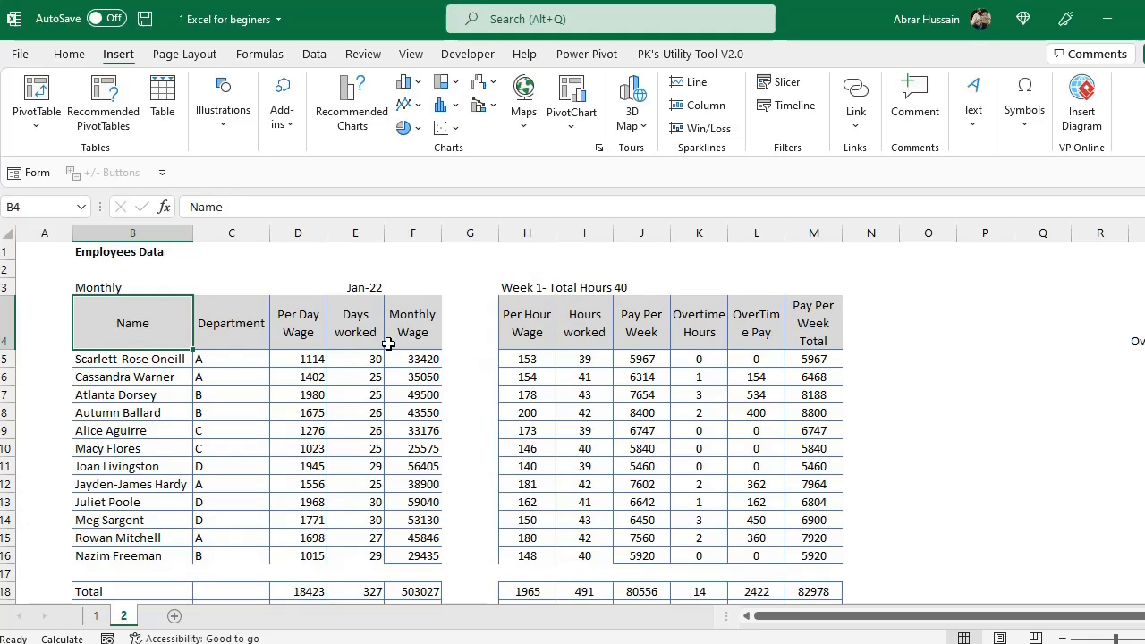
left_click_drag(125, 327, 136, 551)
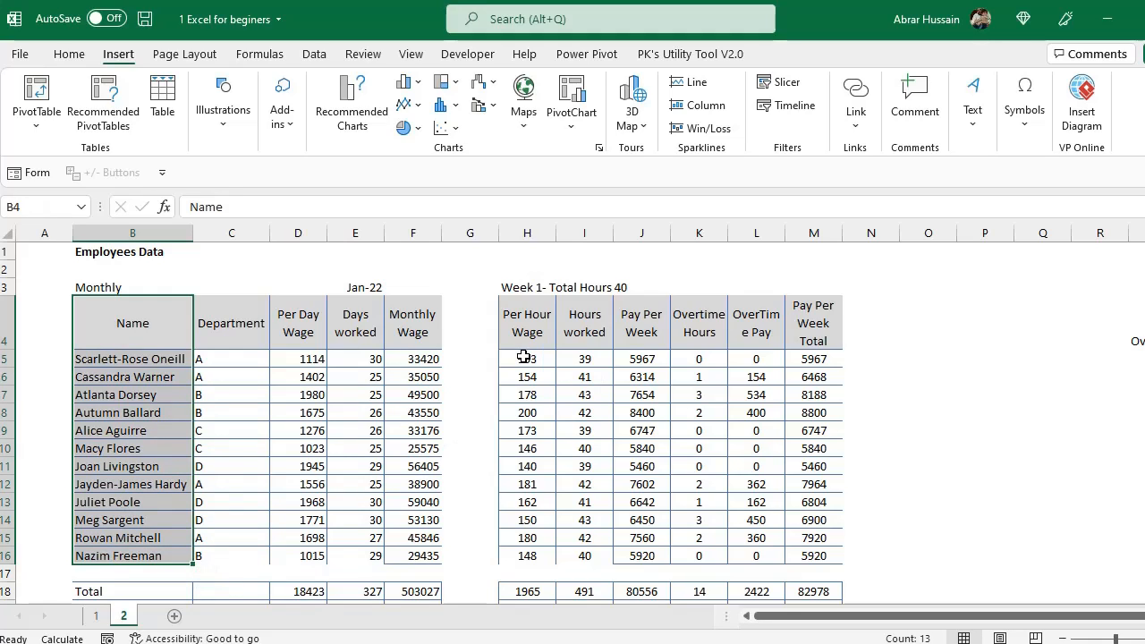
left_click_drag(412, 327, 419, 552)
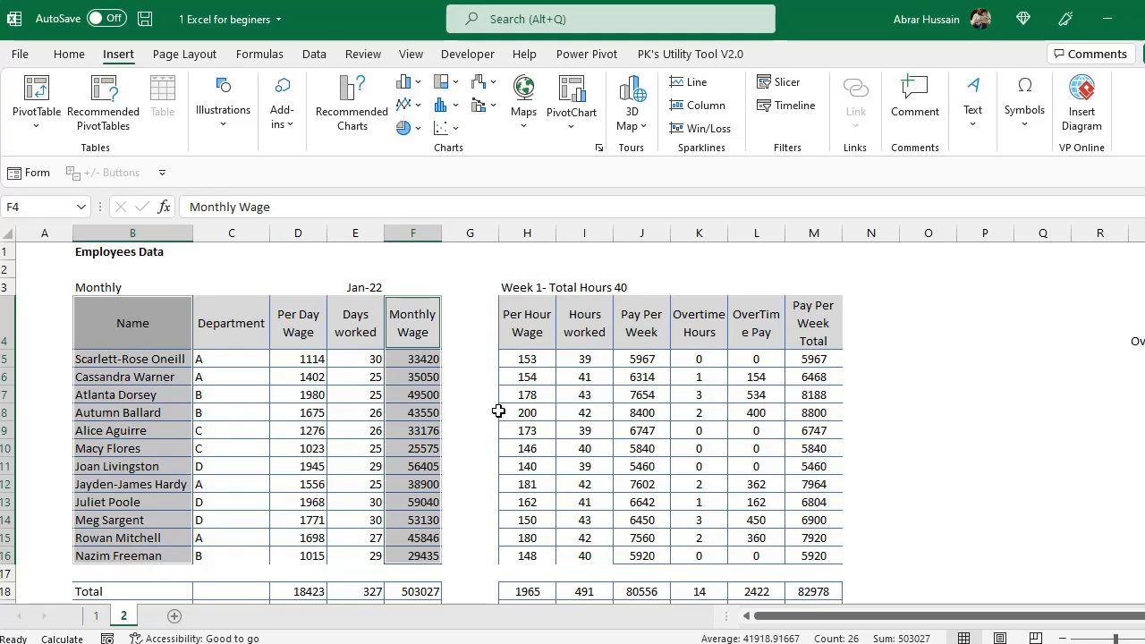
left_click(315, 315)
left_click(407, 324)
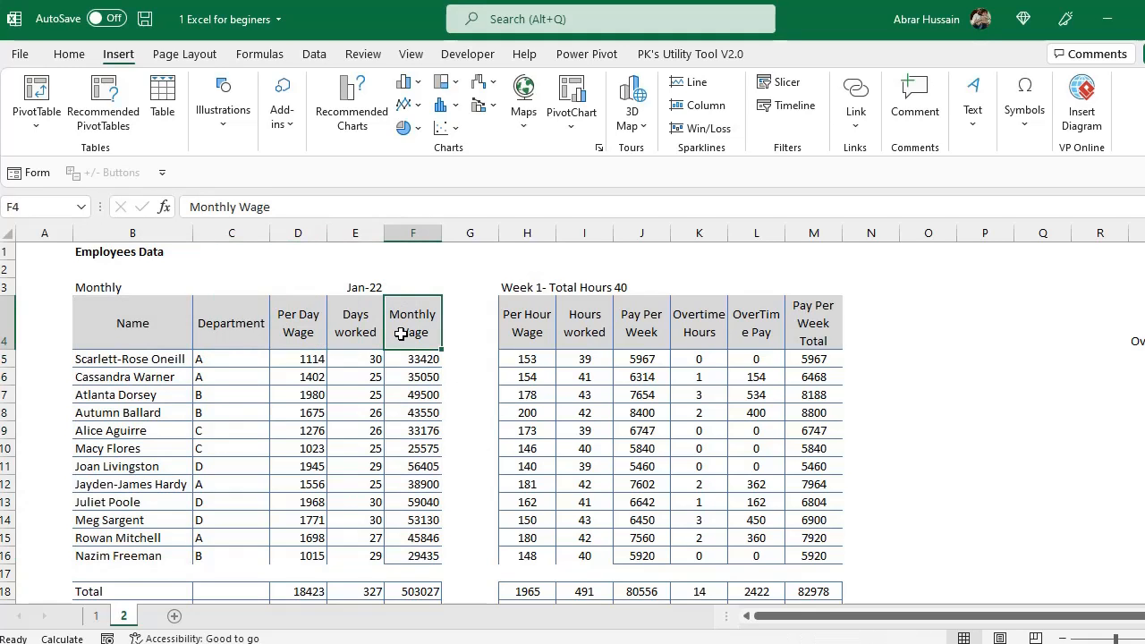
Step: Round the displayed monthly table averages in D19:F19 to whole numbers with no decimal places
scroll(524, 414, "down", 3)
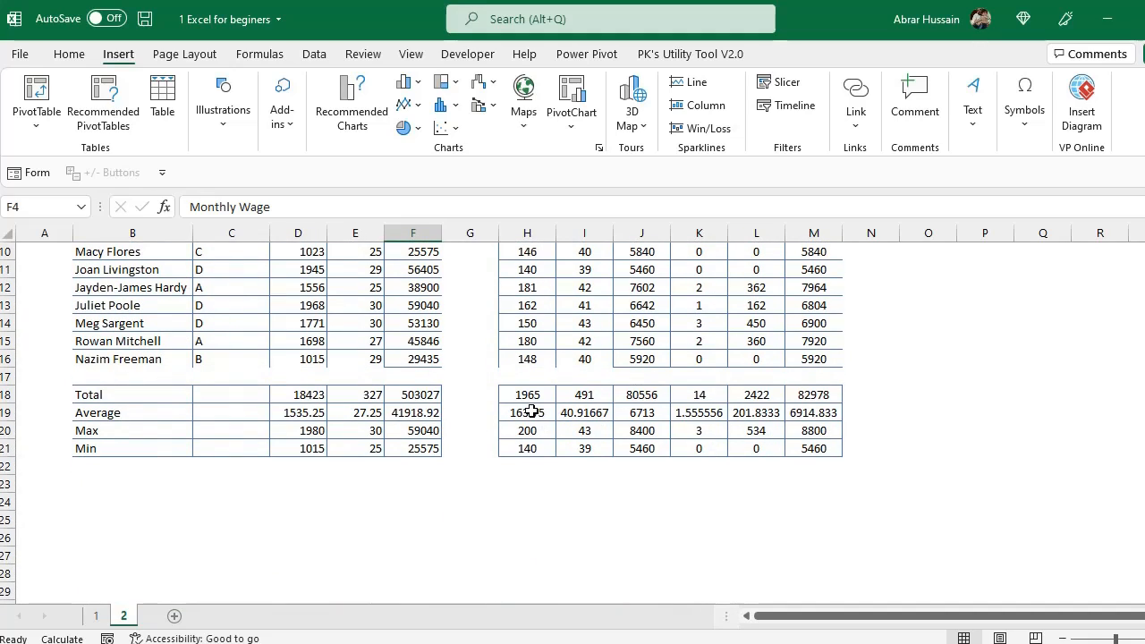
left_click(286, 409)
left_click(345, 409)
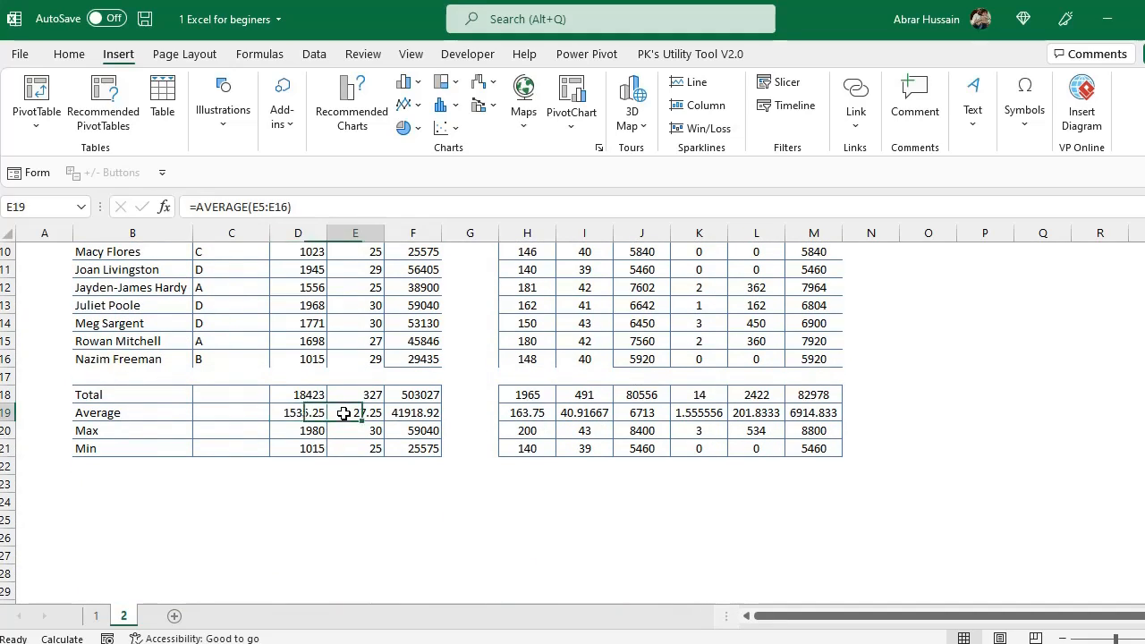
left_click(434, 413)
left_click_drag(281, 417, 388, 412)
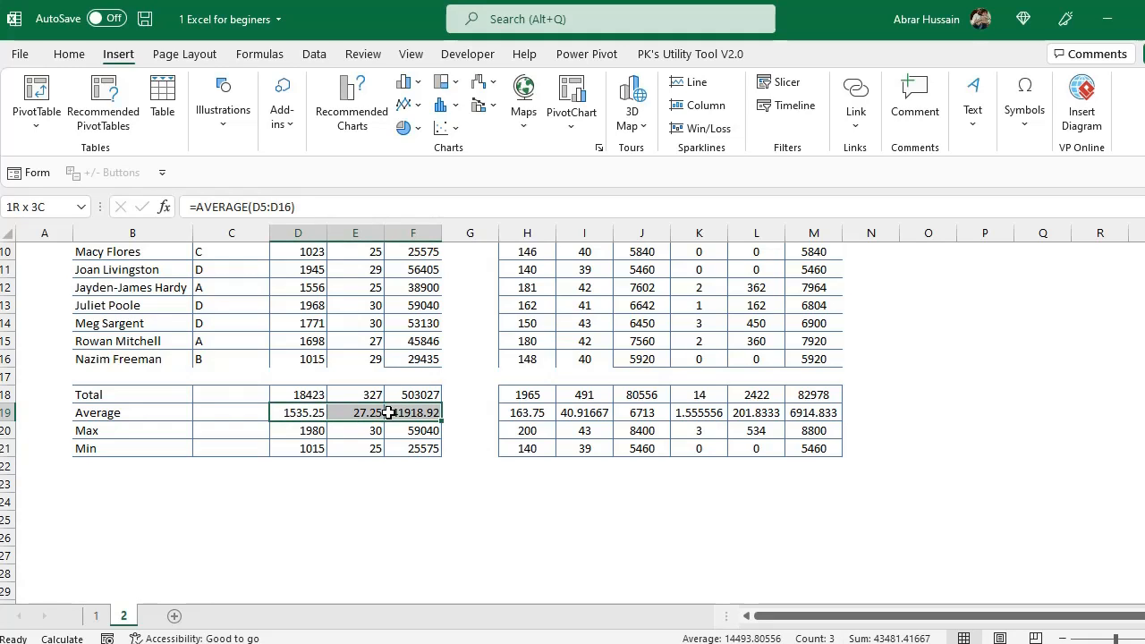
left_click(71, 56)
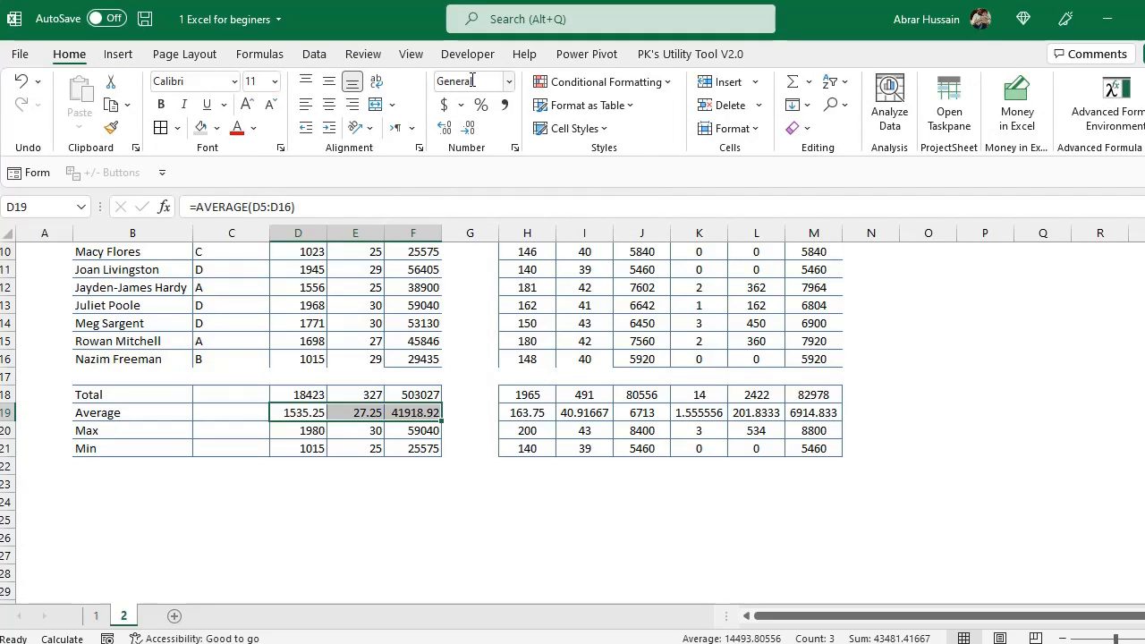
left_click(469, 133)
left_click(469, 132)
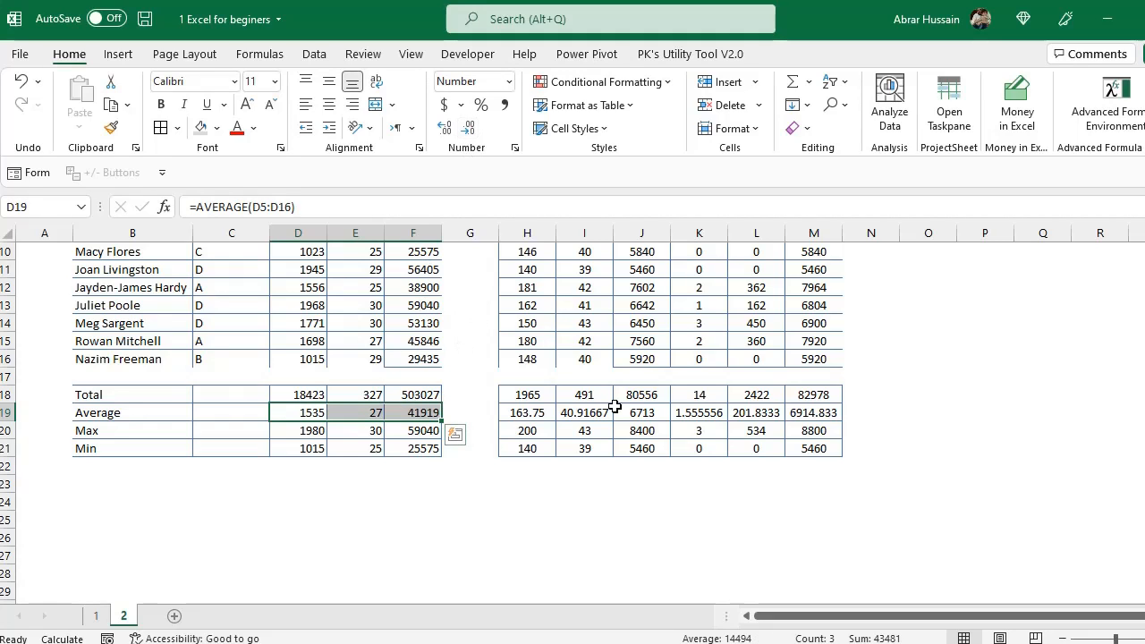
Step: Show the weekly table's averages in H19:M19 without decimal places
left_click_drag(528, 413, 796, 413)
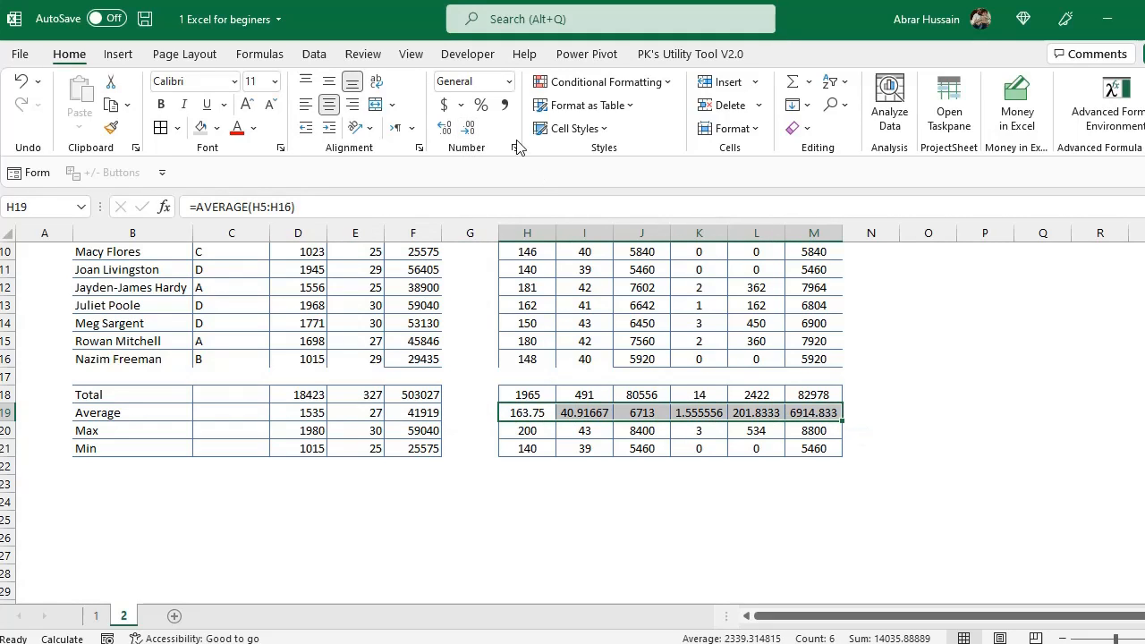
left_click(471, 128)
left_click(471, 128)
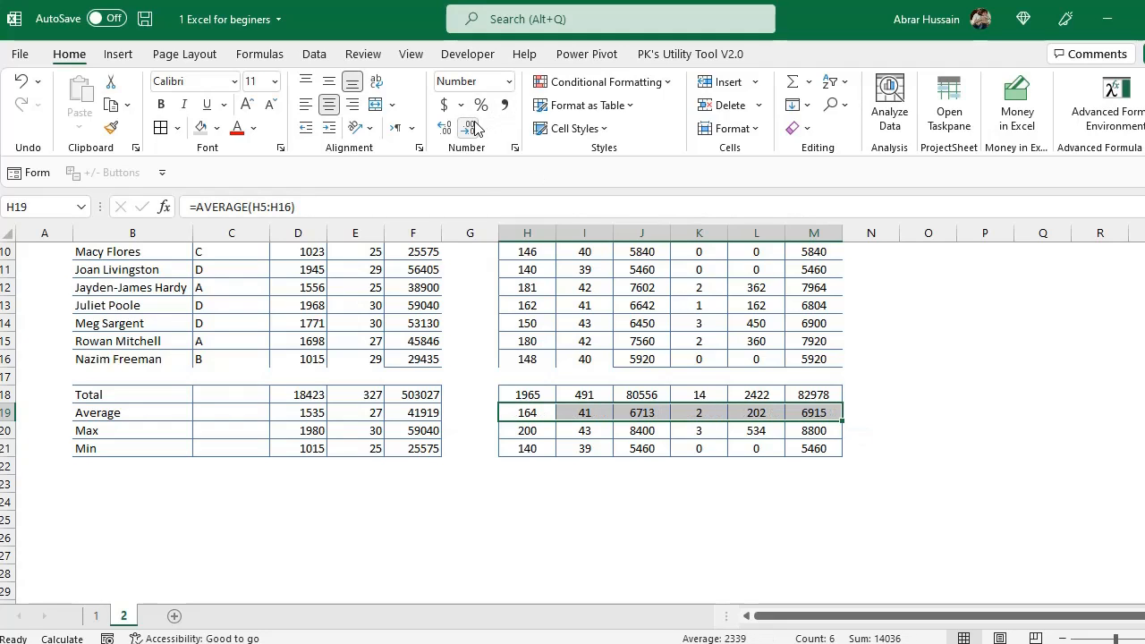
left_click(762, 484)
scroll(759, 421, "up", 3)
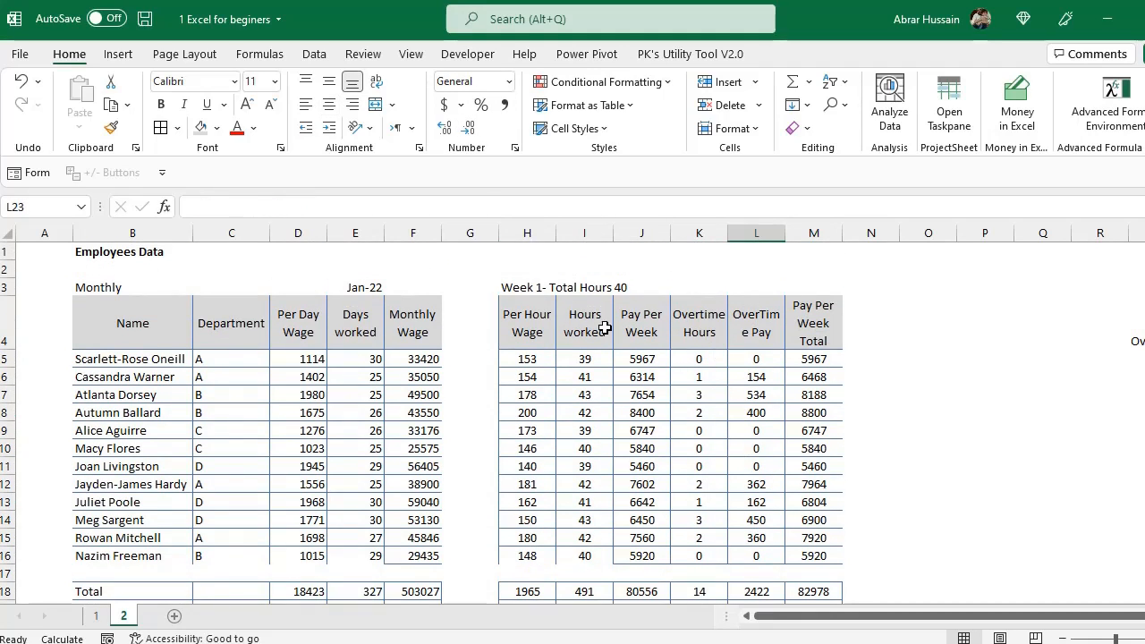
scroll(590, 415, "down", 3)
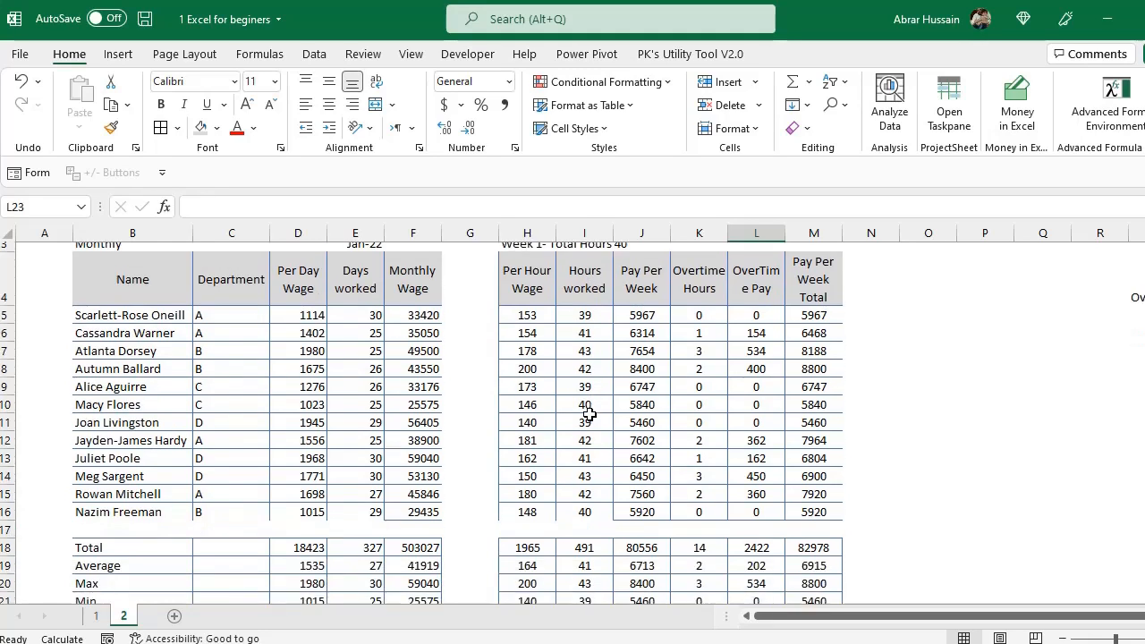
left_click(591, 416)
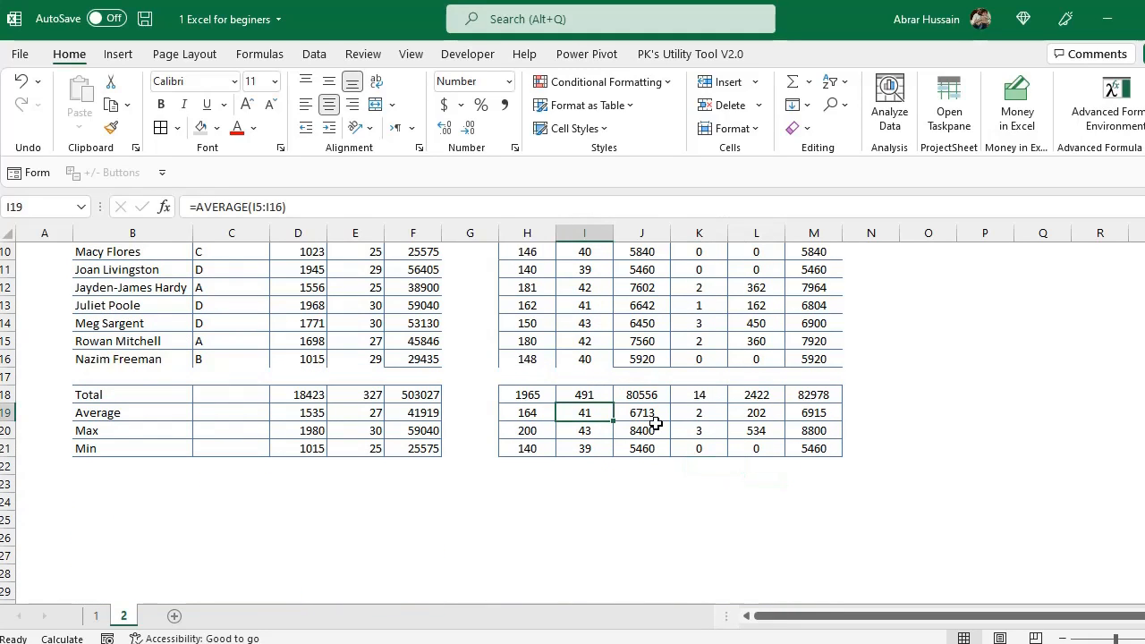